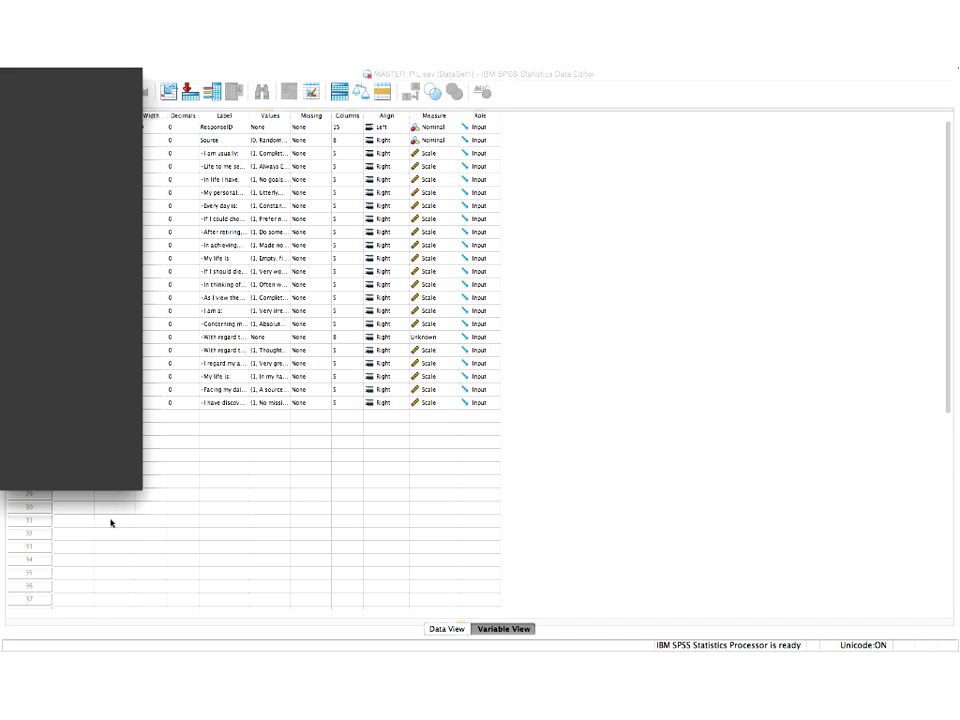
# - Locate the Source variable in the variable list and show its column in the data view
pyautogui.click(244, 497)
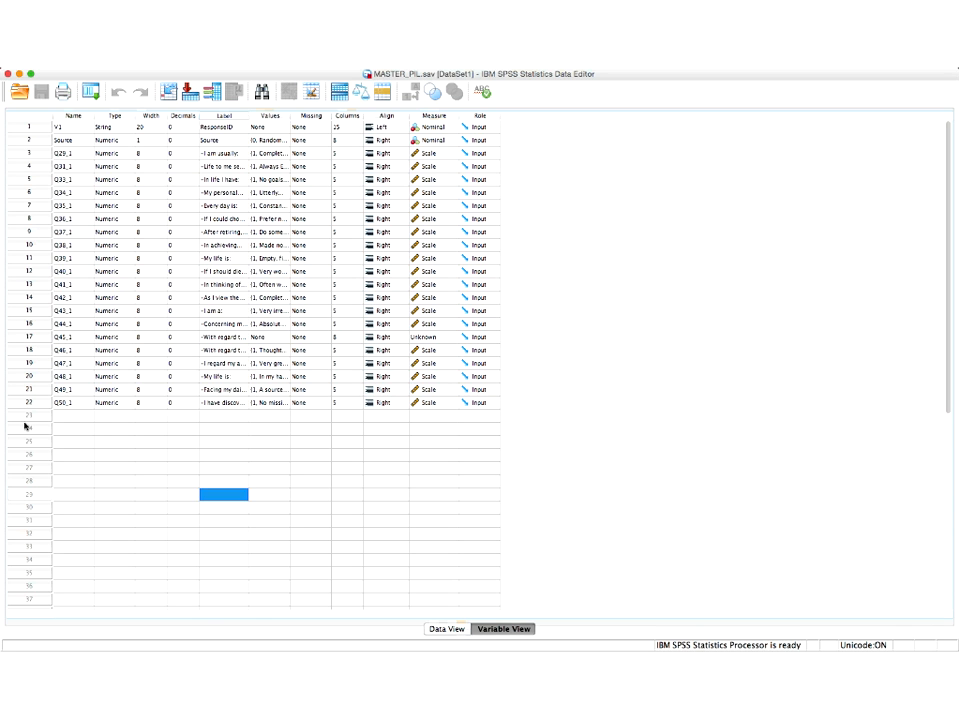
pyautogui.click(37, 140)
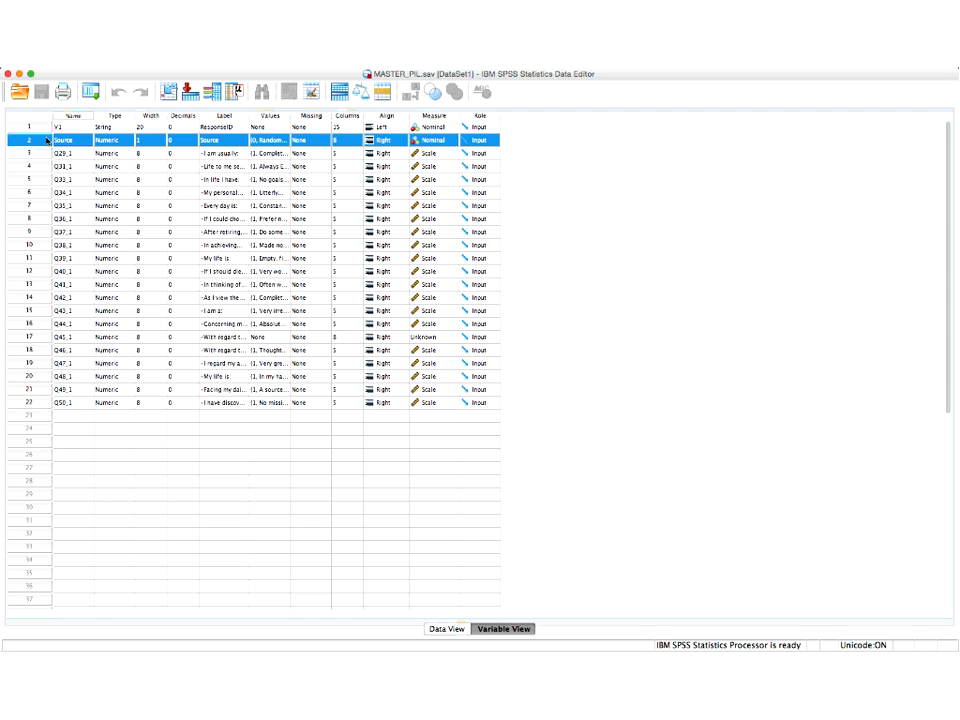
pyautogui.doubleClick(47, 141)
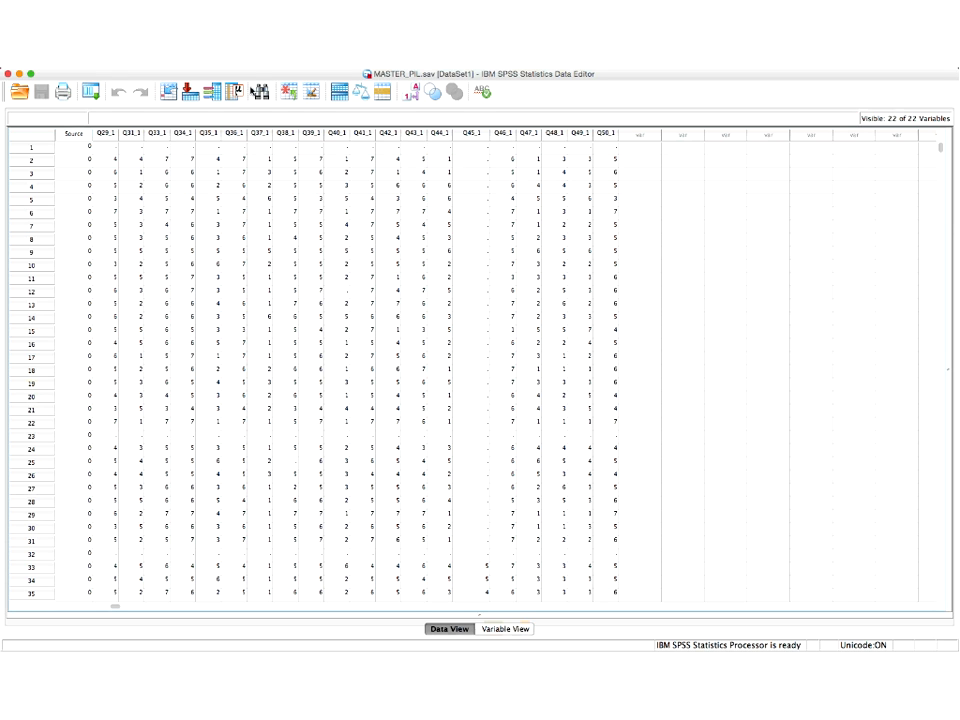
# - Start a Frequencies analysis with all the questionnaire items from Q29_1 to Q50_1 plus Source as variables
pyautogui.click(255, 71)
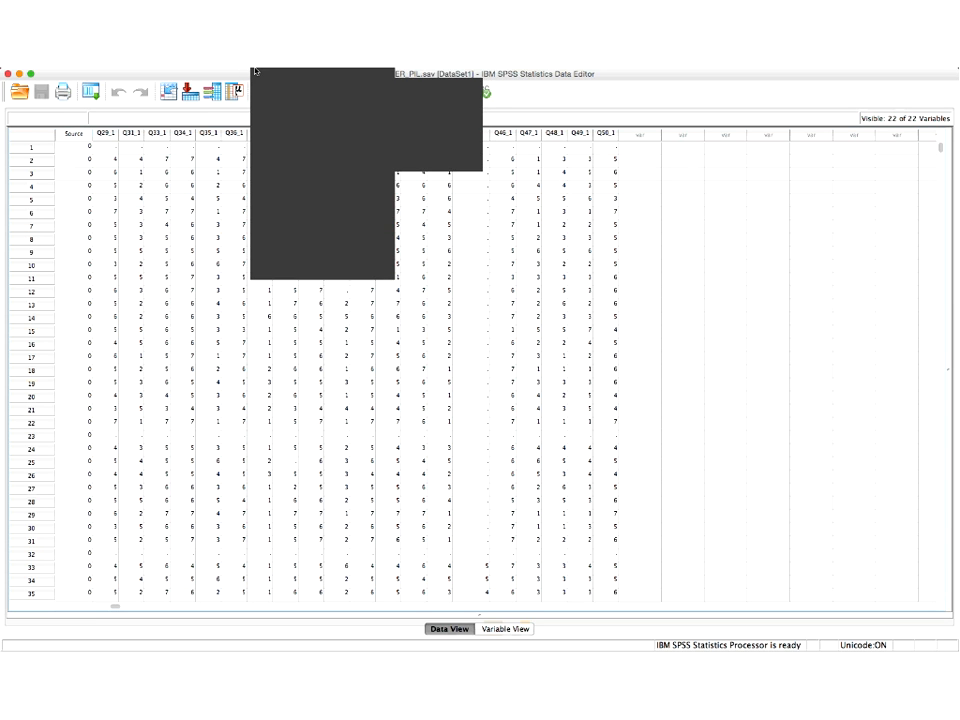
pyautogui.click(420, 85)
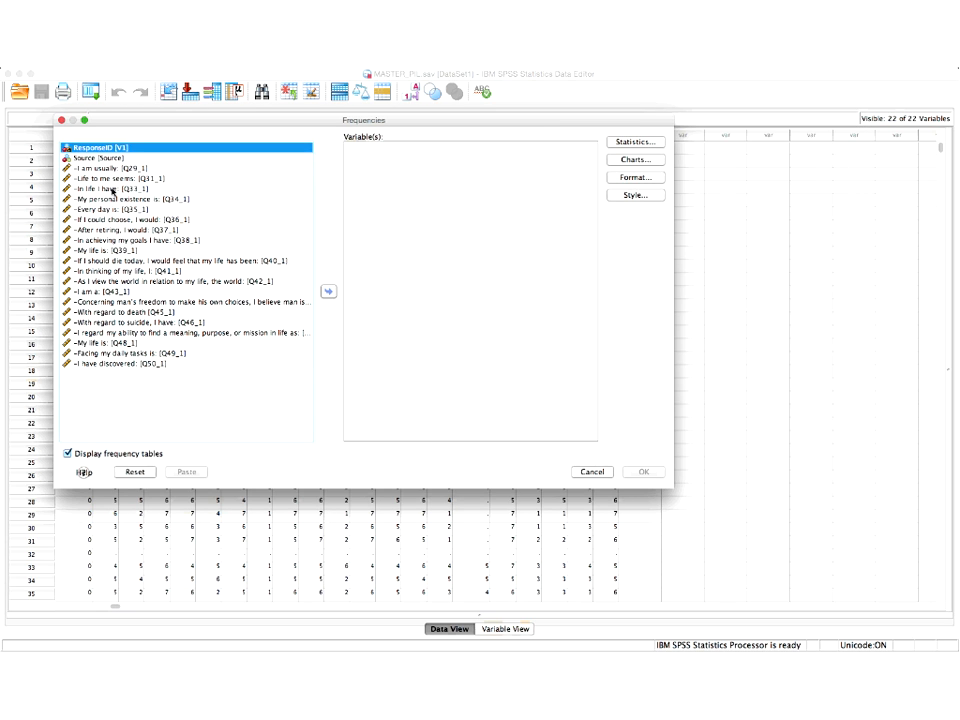
pyautogui.click(113, 170)
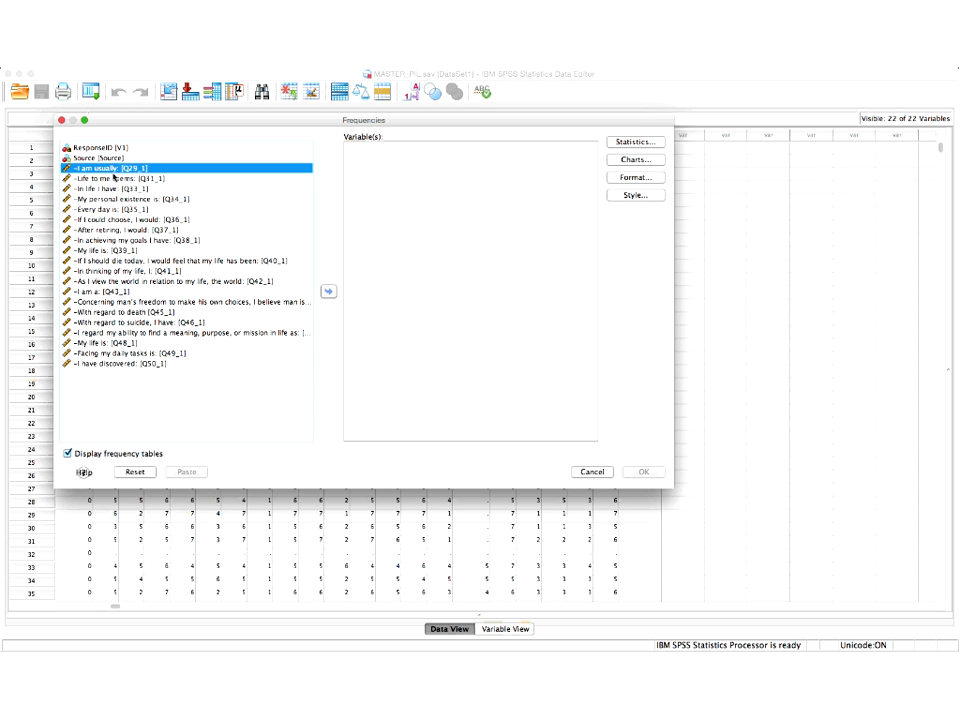
pyautogui.keyDown('shift'); pyautogui.click(150, 363); pyautogui.keyUp('shift')
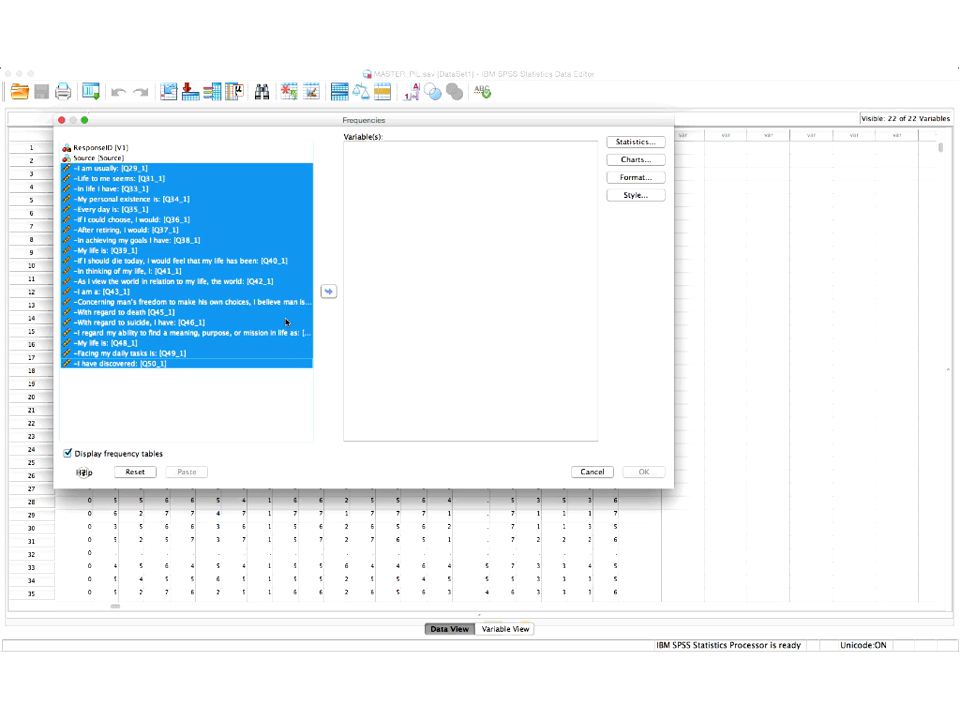
pyautogui.click(328, 291)
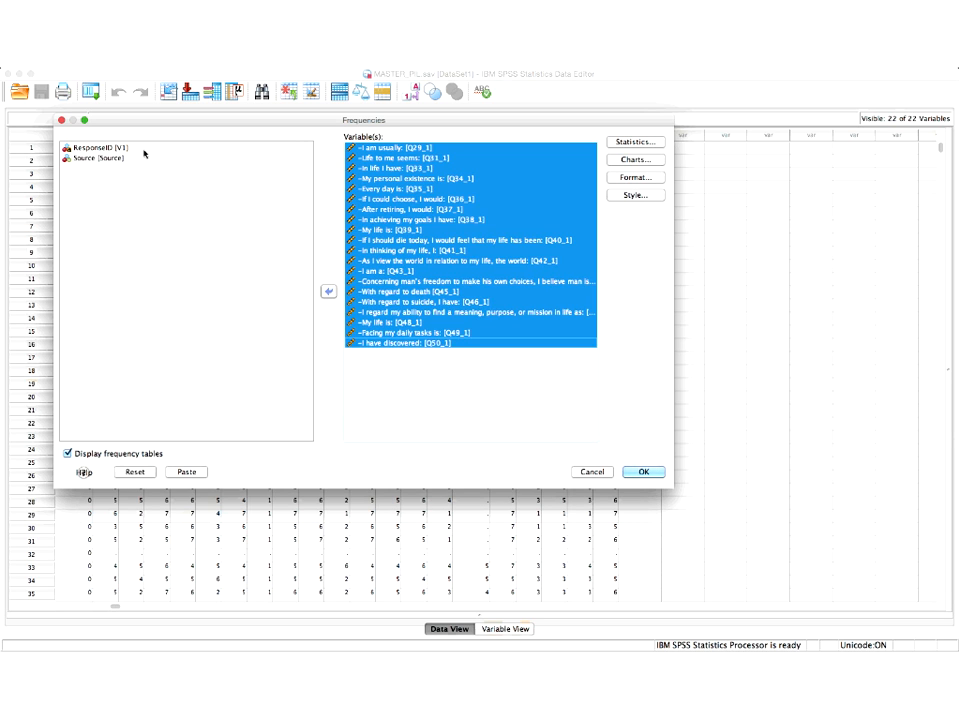
pyautogui.click(108, 158)
pyautogui.click(329, 292)
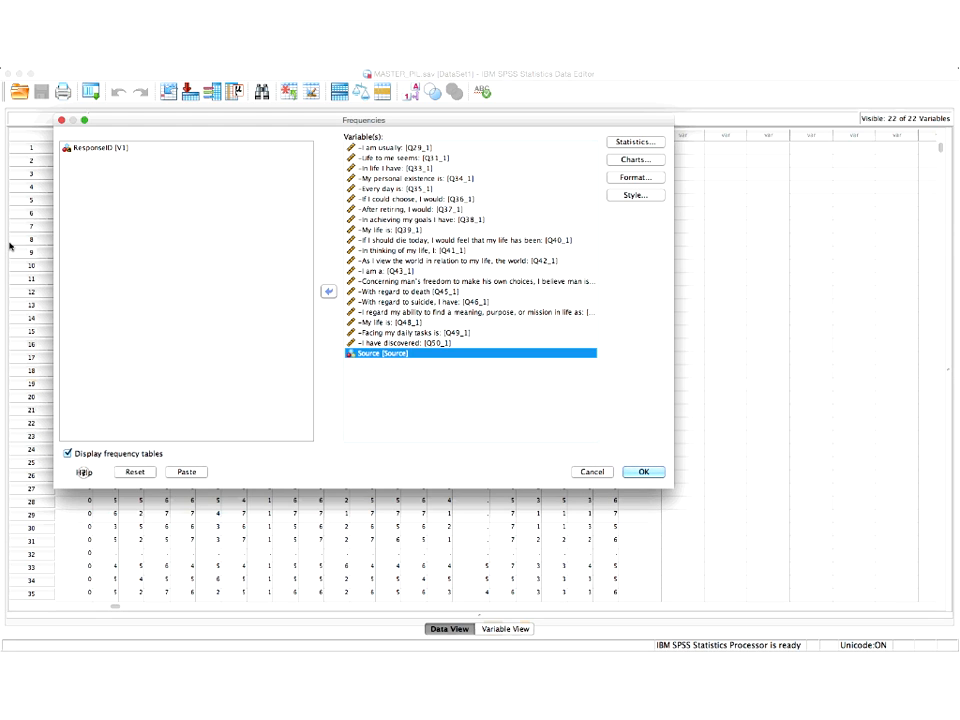
# - Request the mean, standard deviation, minimum, maximum, skewness and kurtosis for the Frequencies analysis
pyautogui.click(616, 141)
pyautogui.moveTo(518, 146); pyautogui.dragTo(401, 144)
pyautogui.click(429, 174)
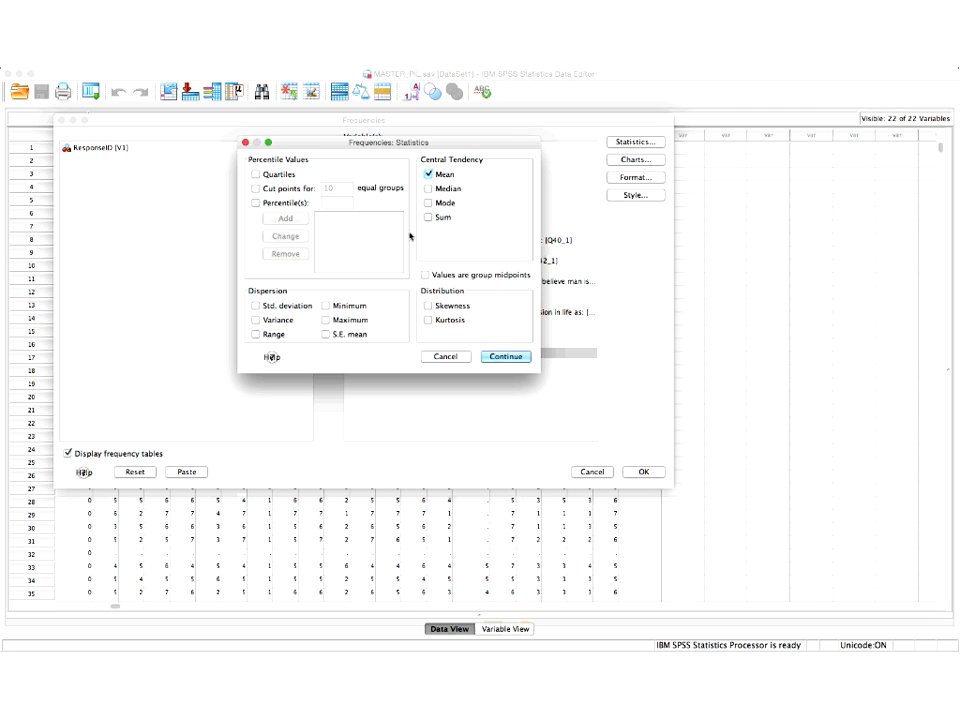
pyautogui.click(340, 325)
pyautogui.click(344, 307)
pyautogui.click(260, 305)
pyautogui.click(431, 320)
pyautogui.click(428, 305)
pyautogui.click(504, 357)
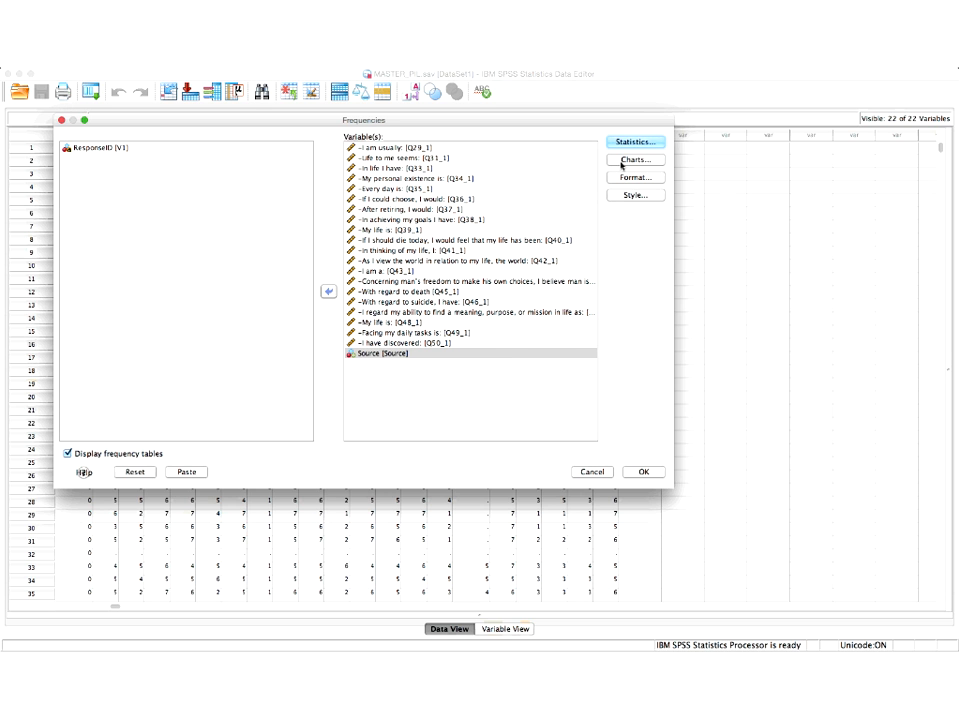
# - Set the Frequencies chart type to histograms without a normal curve
pyautogui.click(622, 162)
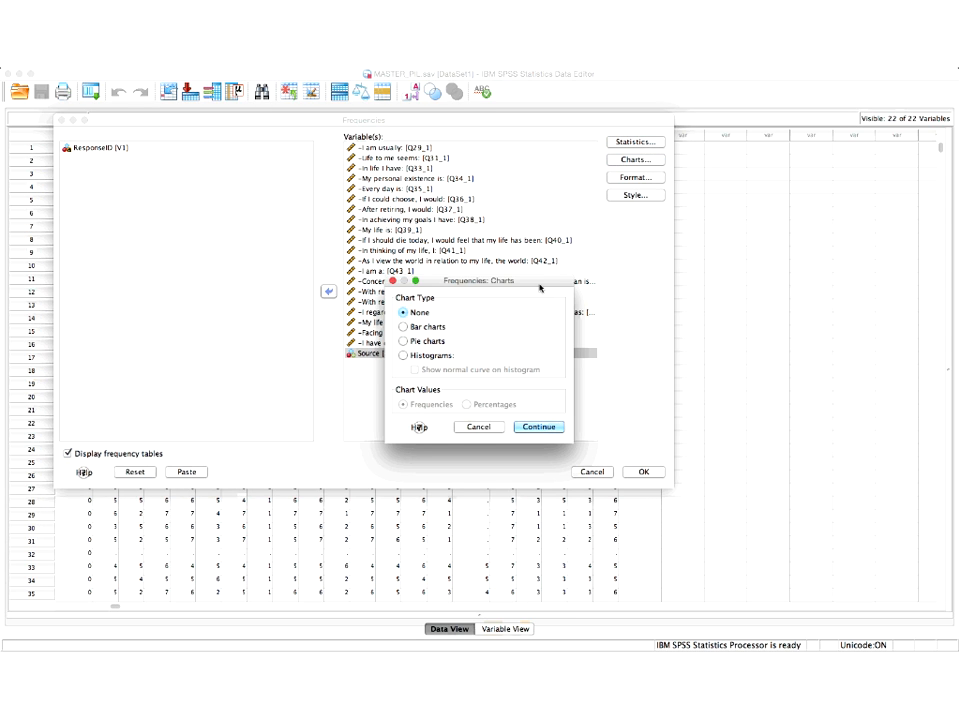
pyautogui.click(444, 354)
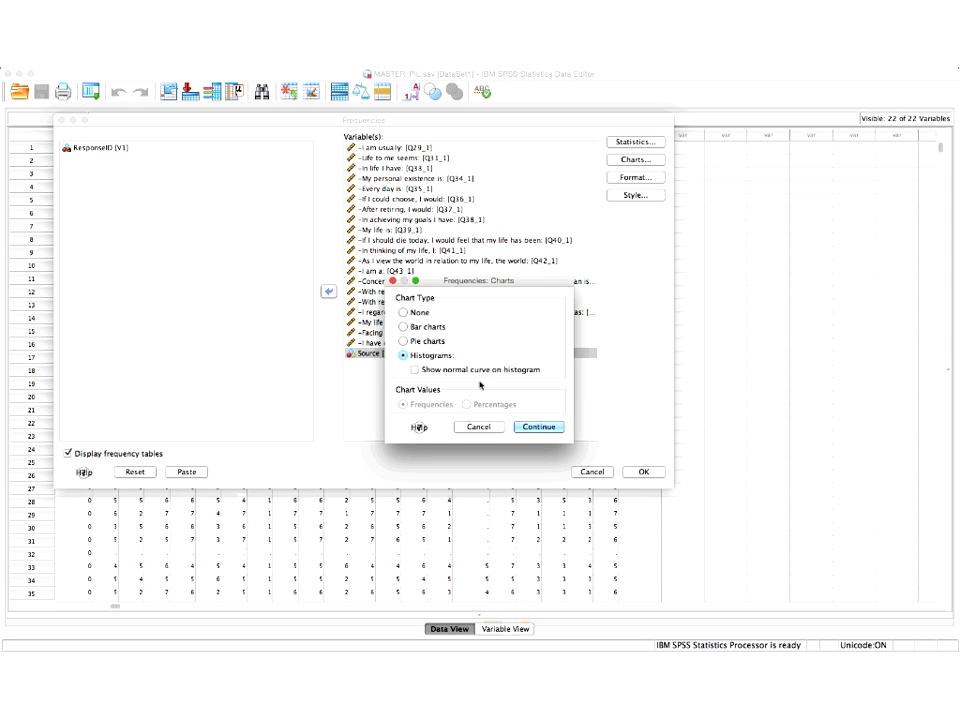
pyautogui.click(539, 427)
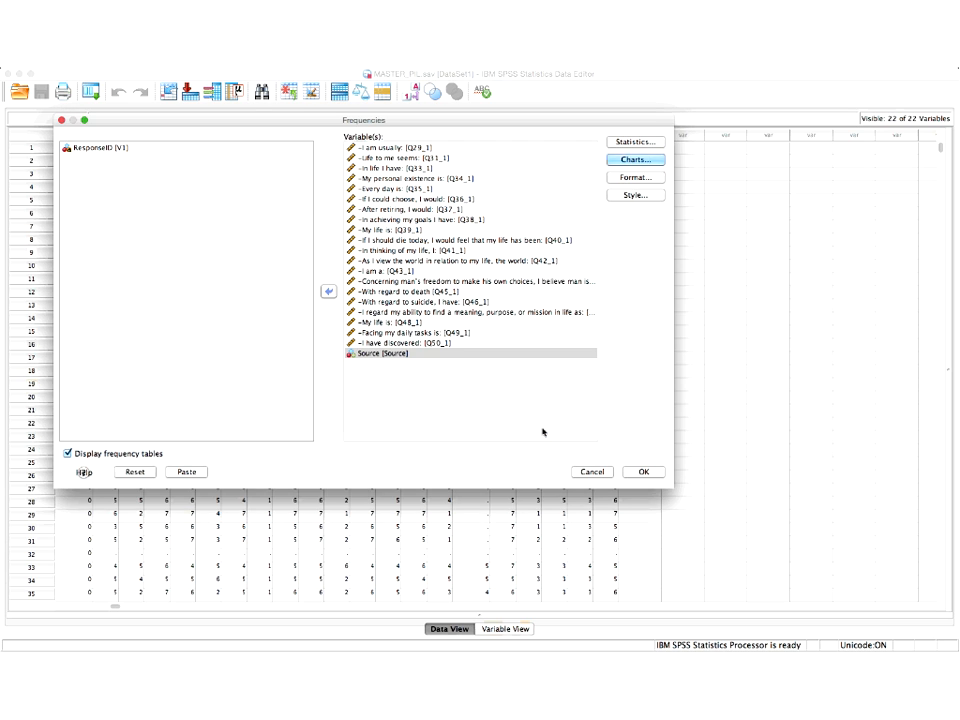
# - Turn off the display of frequency tables and run the Frequencies analysis
pyautogui.click(133, 455)
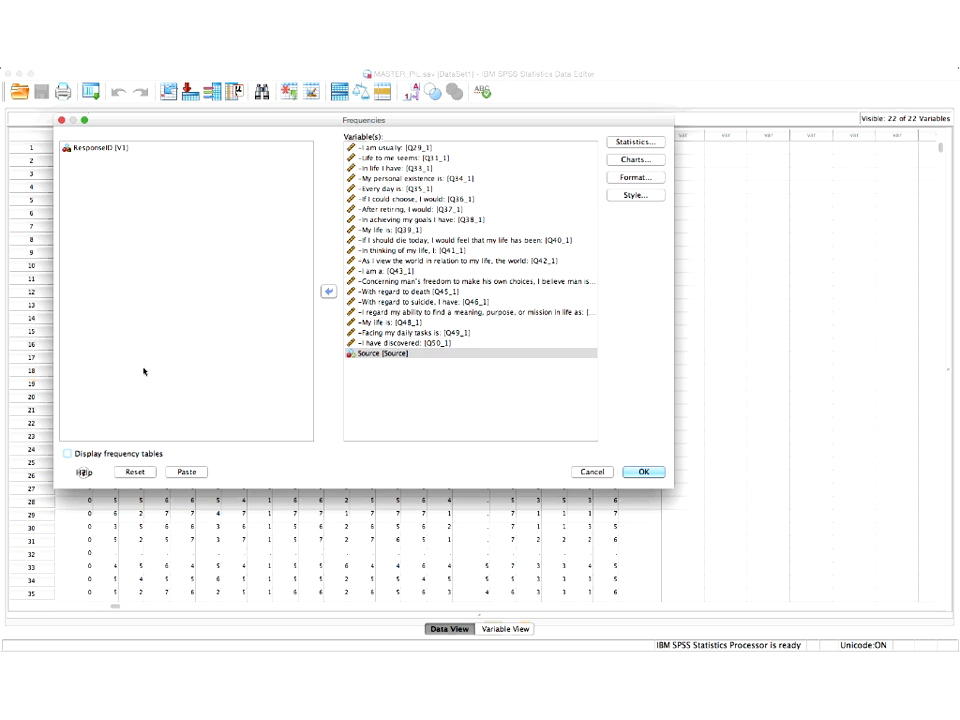
pyautogui.click(640, 472)
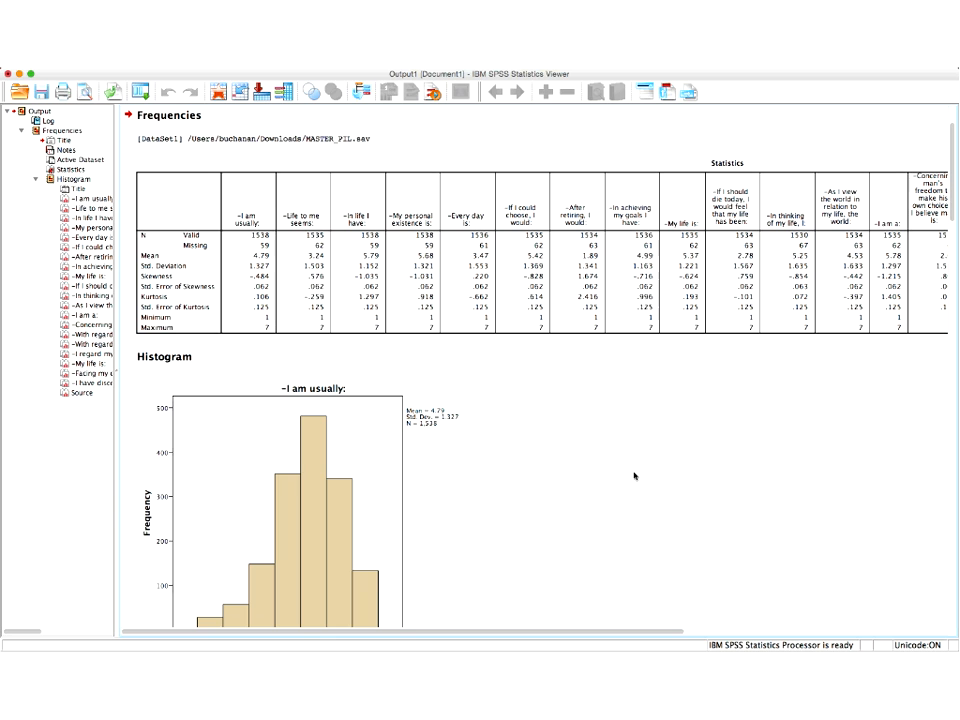
# - Examine the Statistics table across all items through Source, checking the minimum and maximum values
pyautogui.click(200, 272)
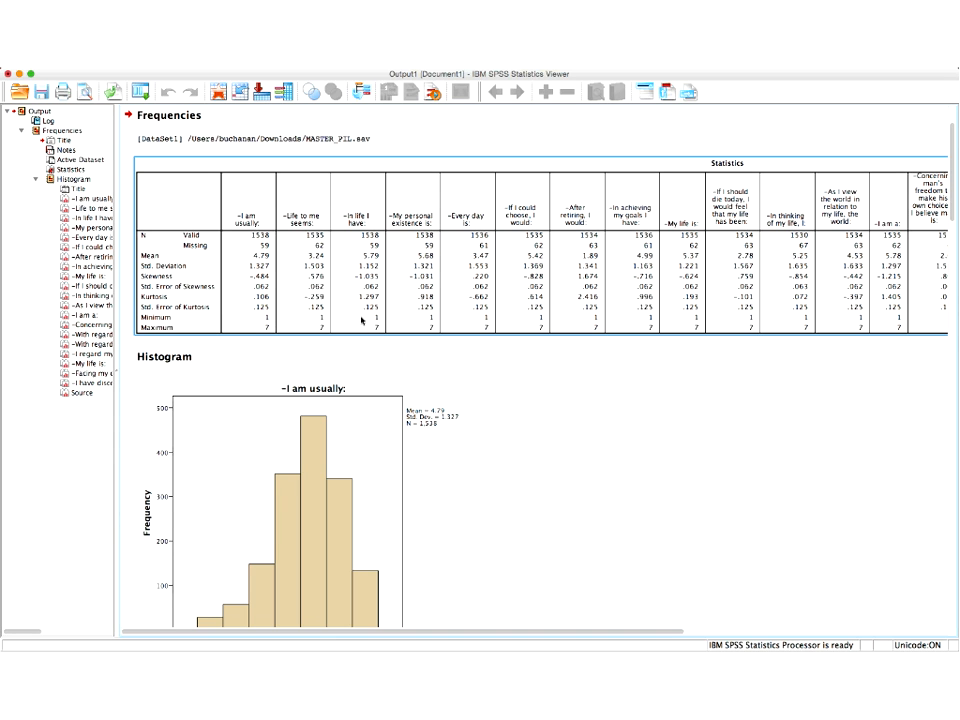
pyautogui.hscroll(5, 362, 320)
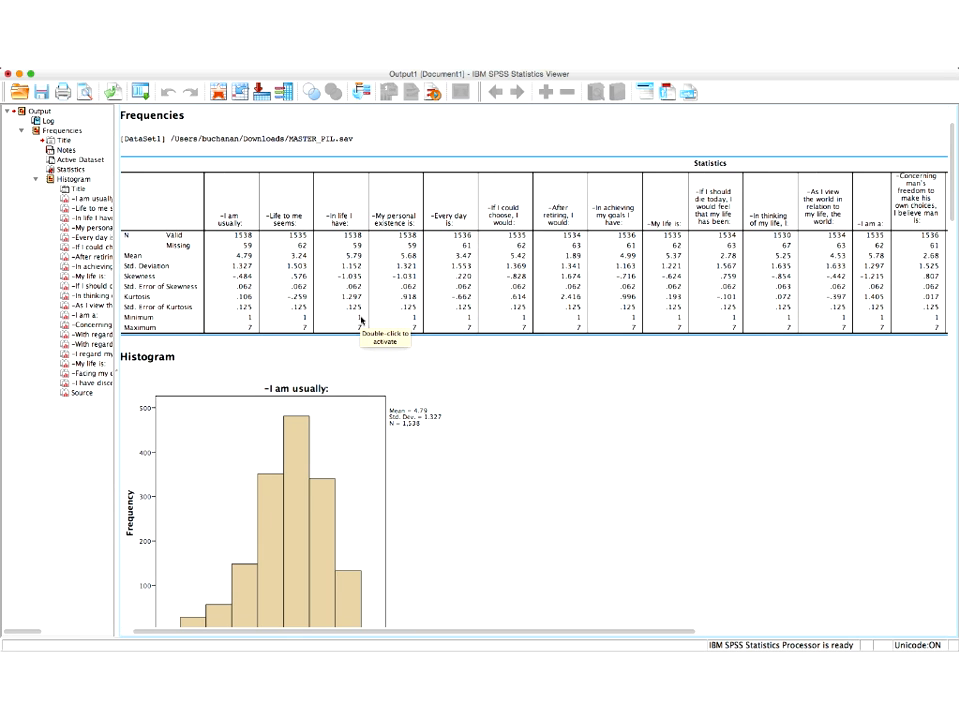
pyautogui.hscroll(2, 362, 320)
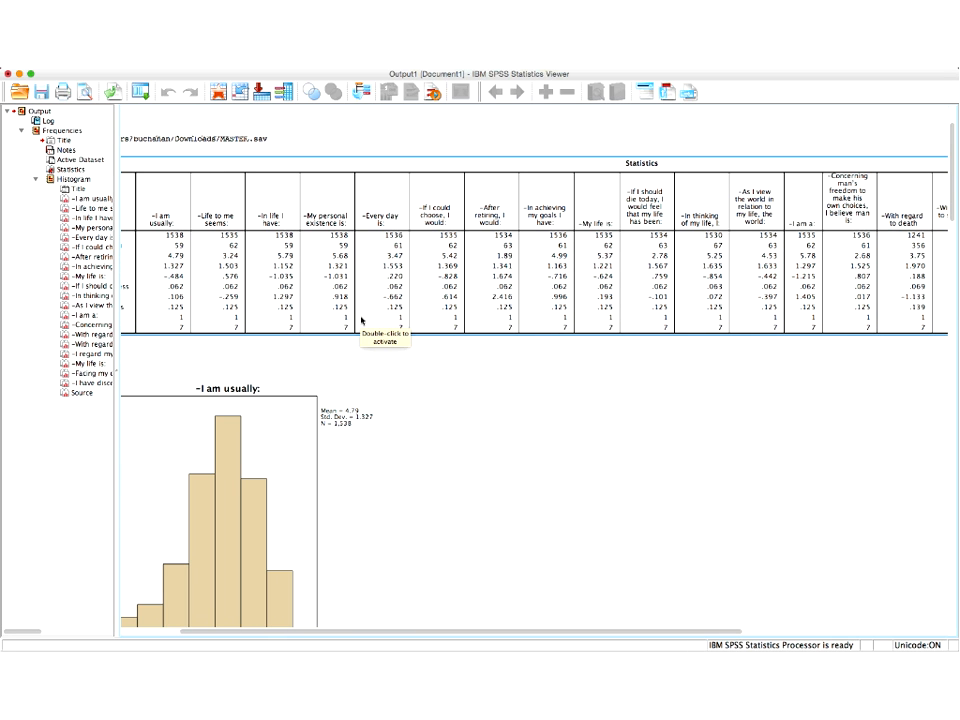
pyautogui.hscroll(10, 362, 320)
pyautogui.hscroll(3, 362, 320)
pyautogui.click(362, 320)
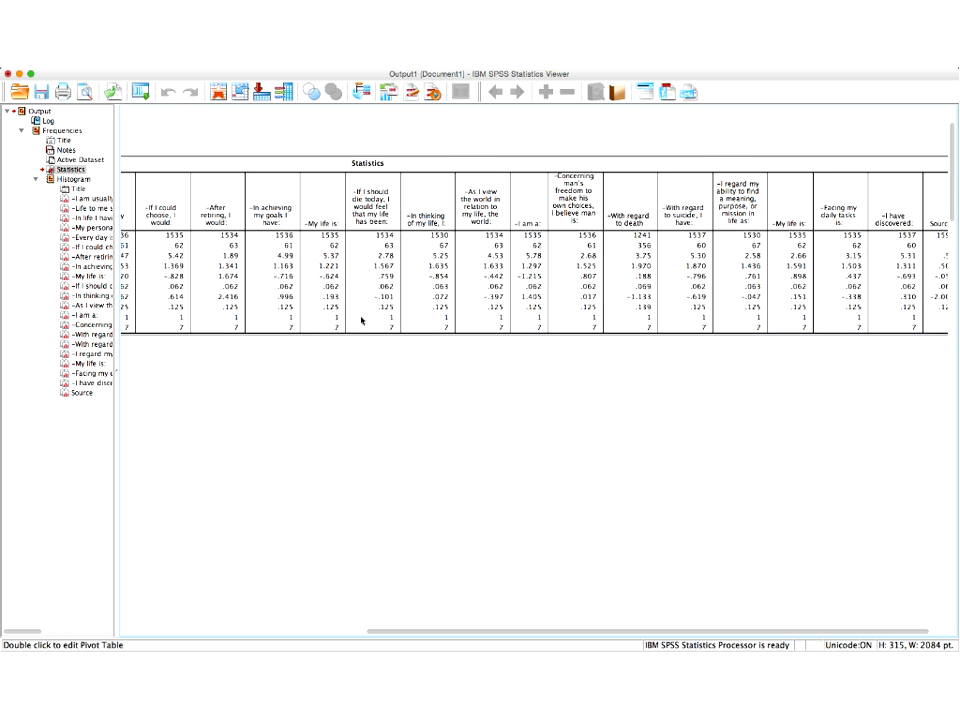
pyautogui.scroll(-2, 380, 314)
pyautogui.hscroll(2, 380, 314)
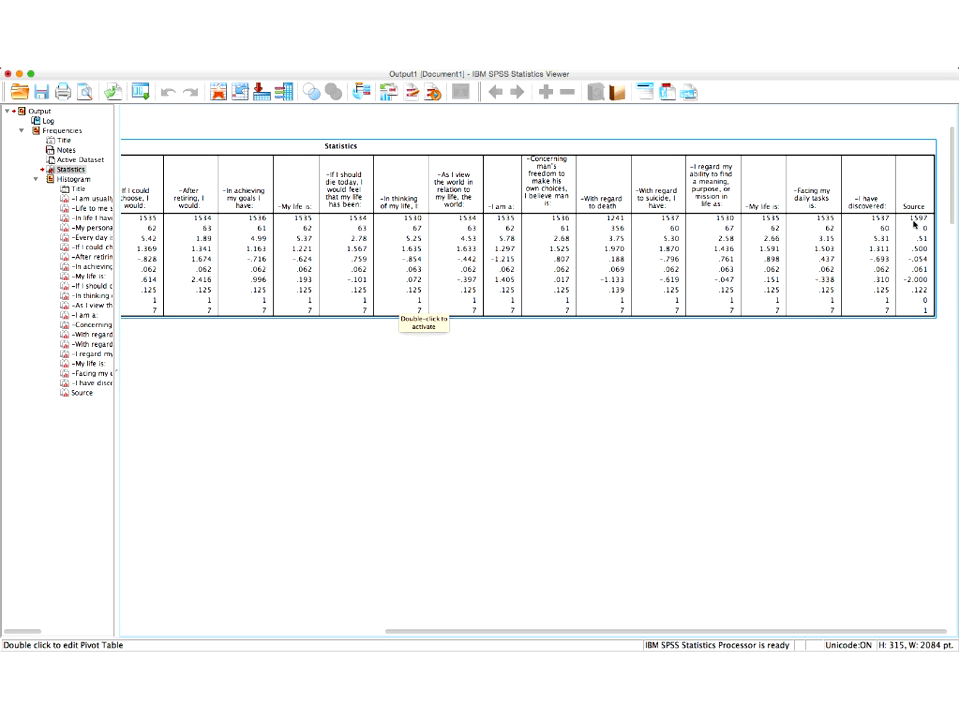
pyautogui.click(920, 315)
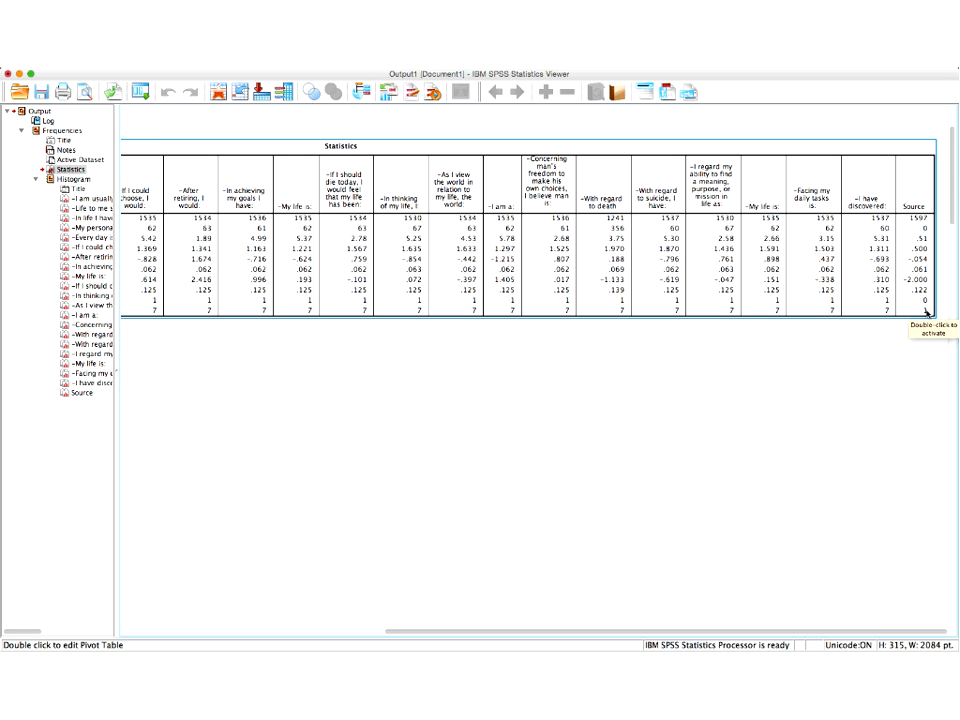
pyautogui.click(923, 322)
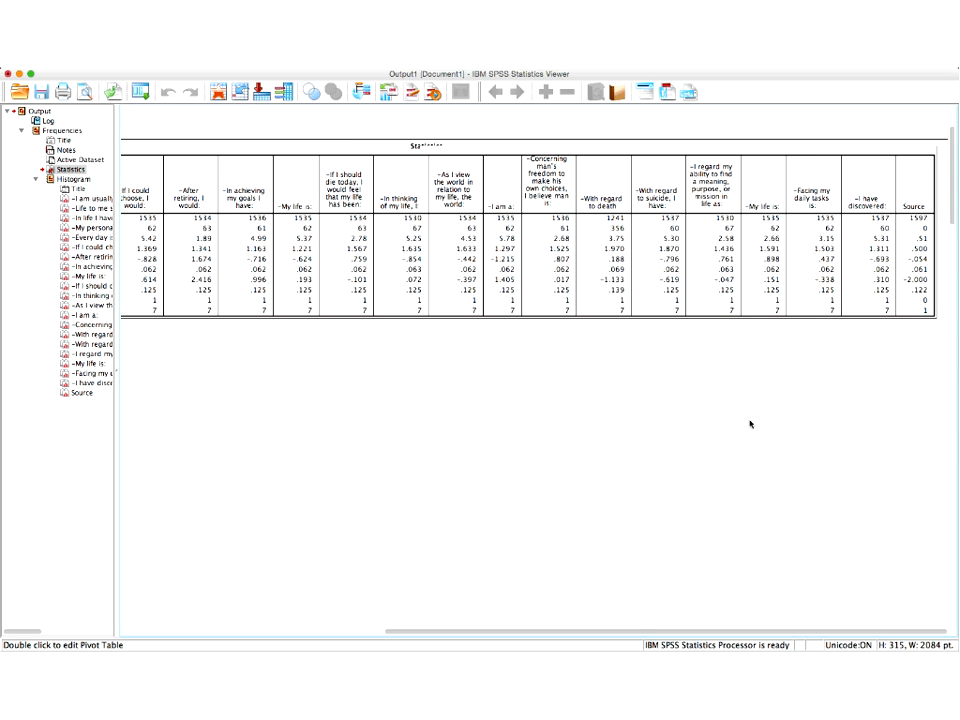
pyautogui.hscroll(-10, 750, 424)
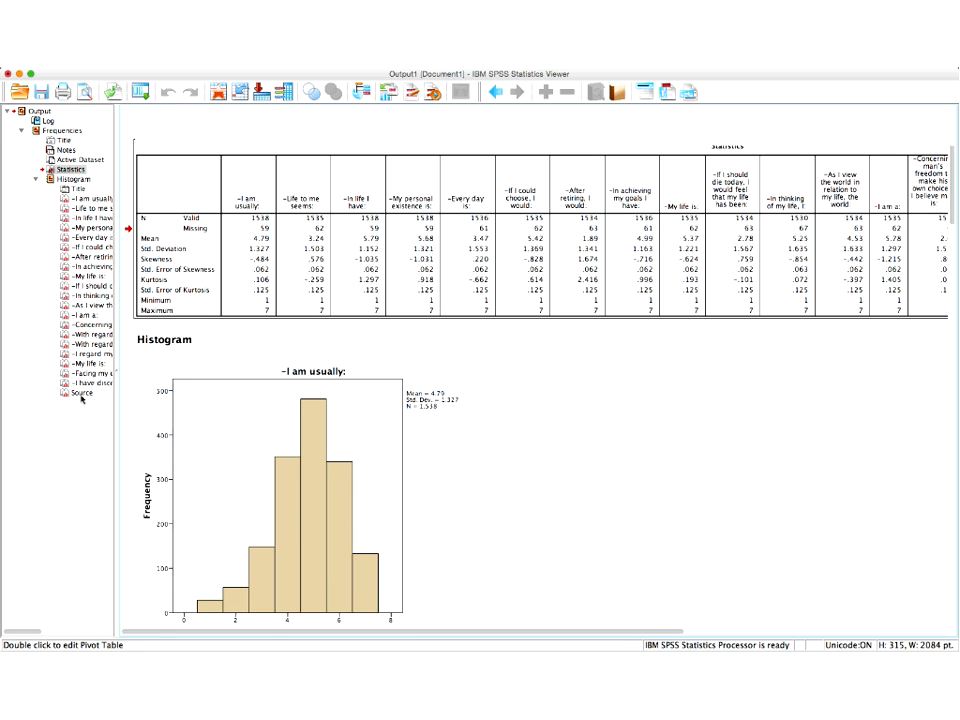
# - View the histogram of the Source variable from the output outline
pyautogui.click(81, 393)
pyautogui.click(81, 393)
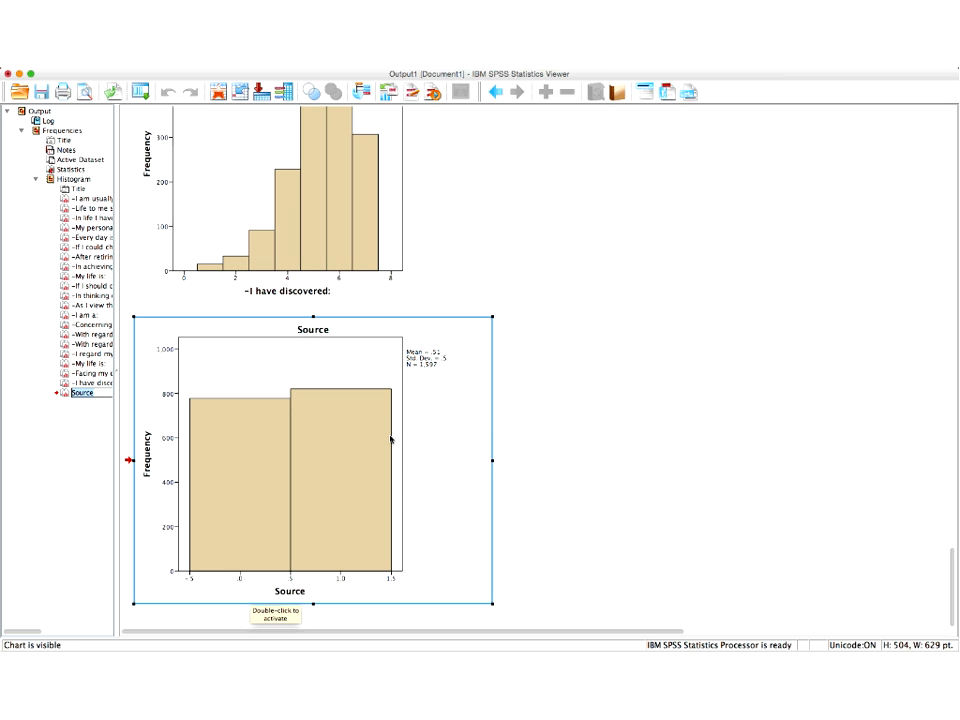
pyautogui.click(68, 426)
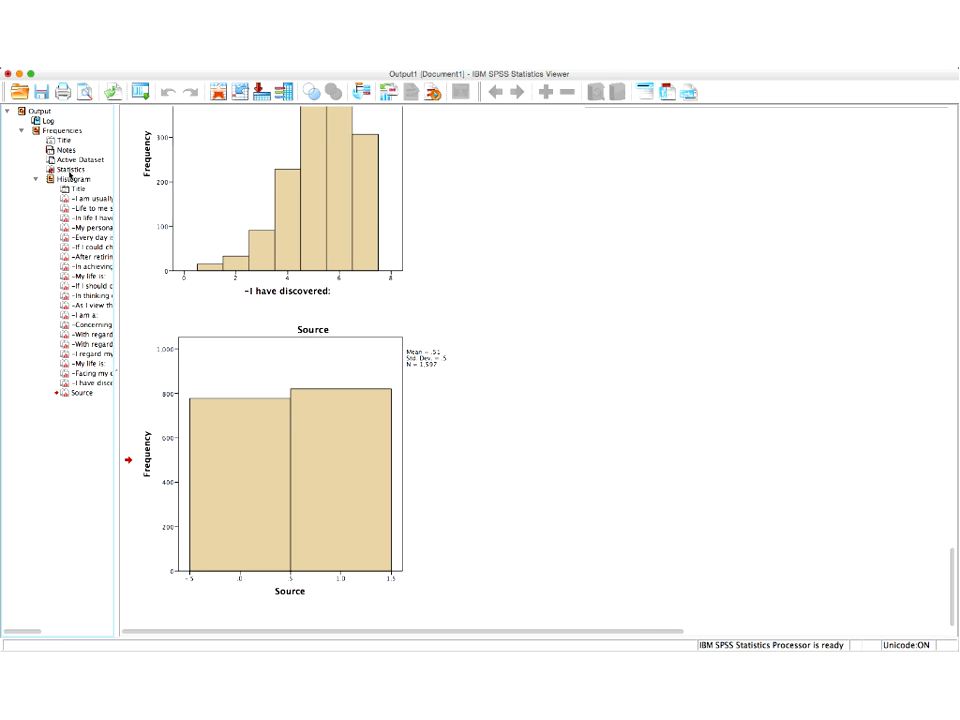
# - Return to the Statistics table and review the means and standard deviations across all variables
pyautogui.click(70, 170)
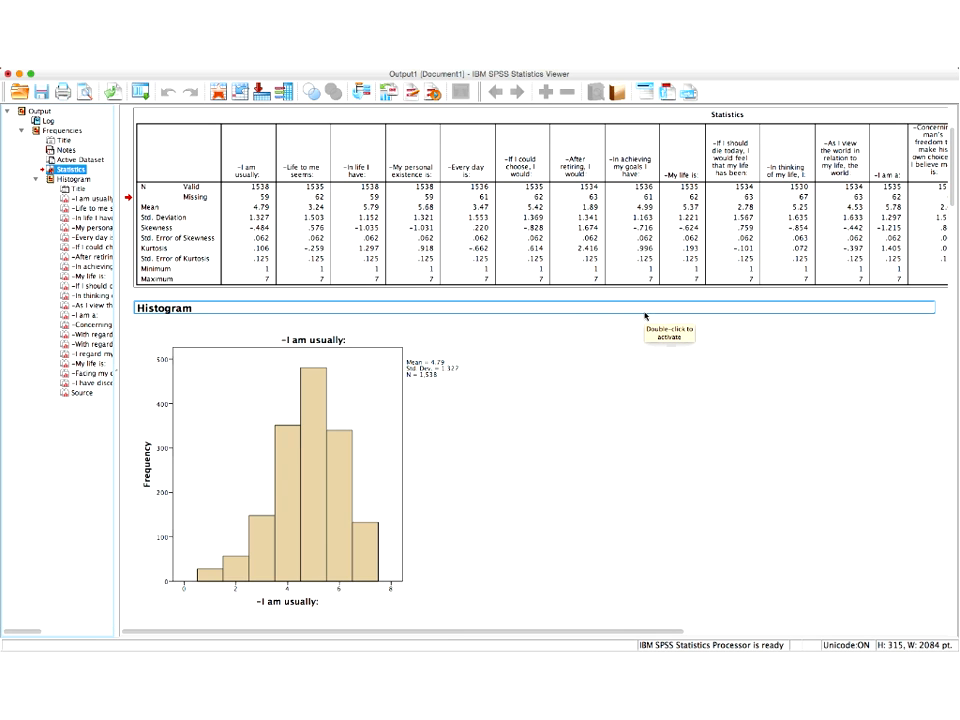
pyautogui.click(326, 220)
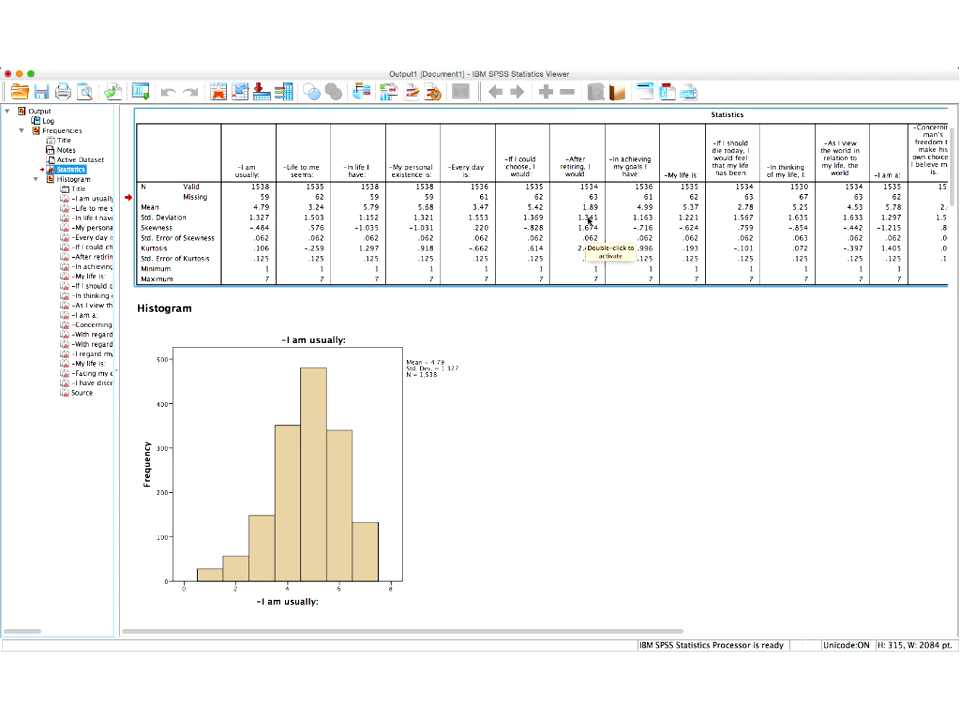
pyautogui.hscroll(3, 590, 220)
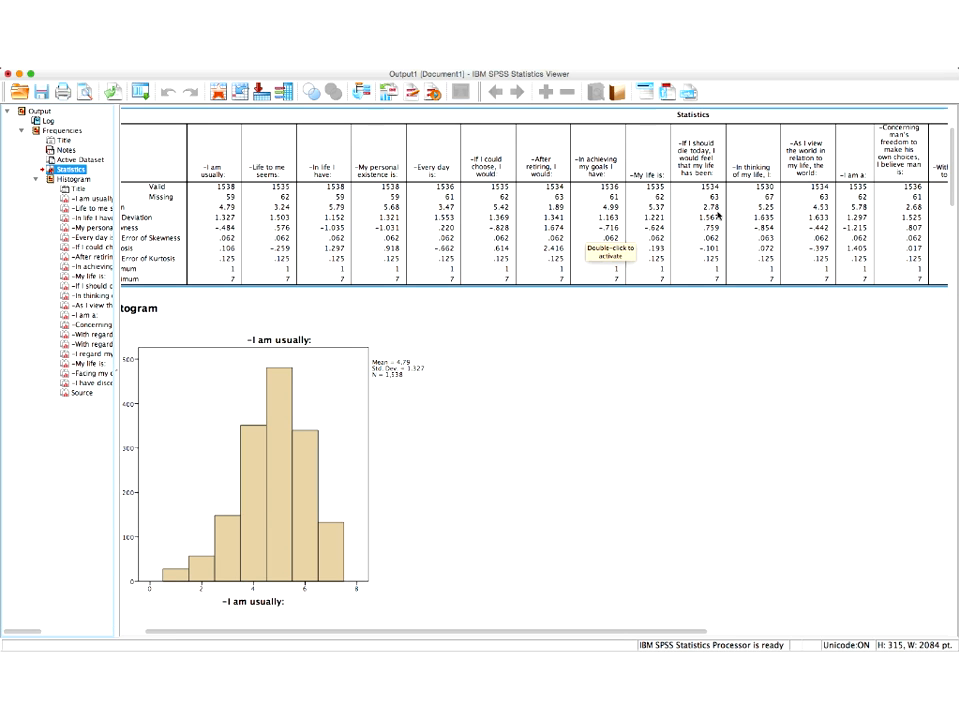
pyautogui.hscroll(4, 717, 187)
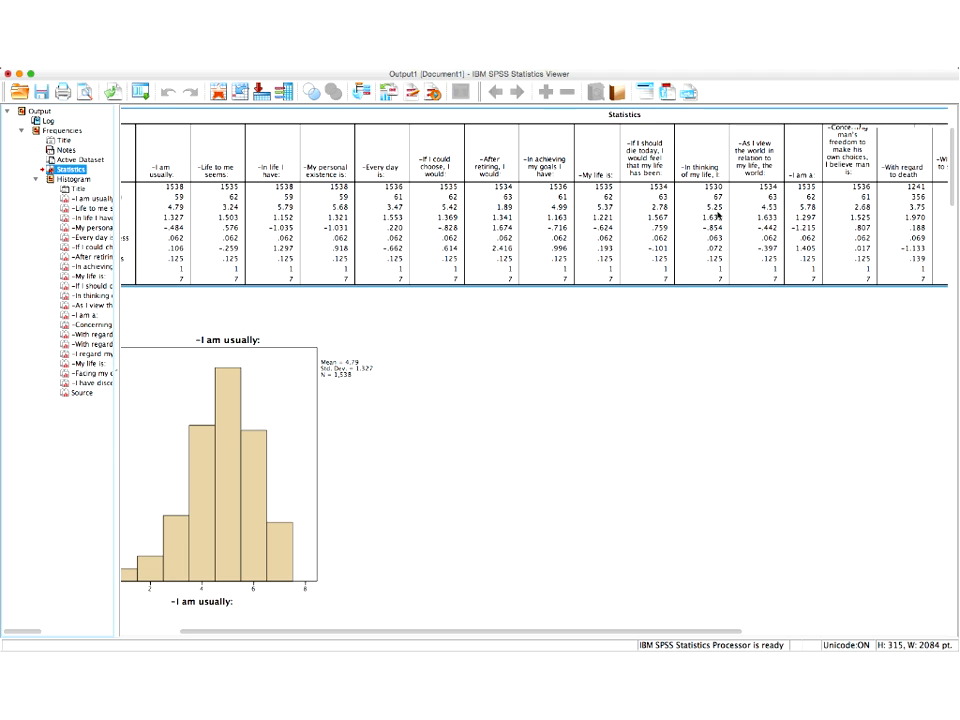
pyautogui.hscroll(2, 717, 213)
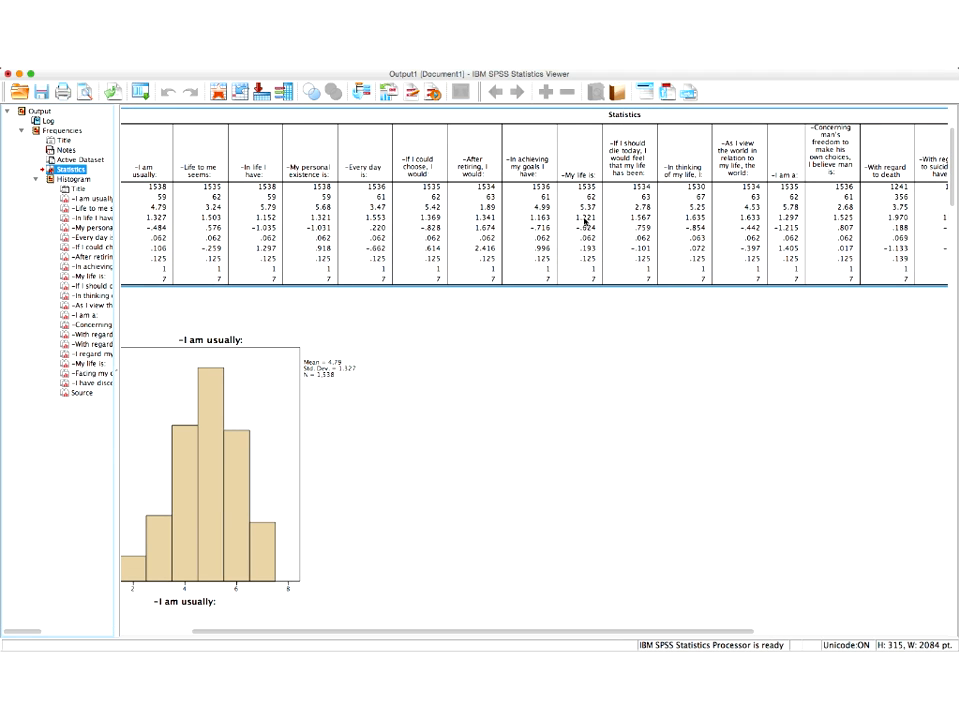
pyautogui.hscroll(8, 585, 222)
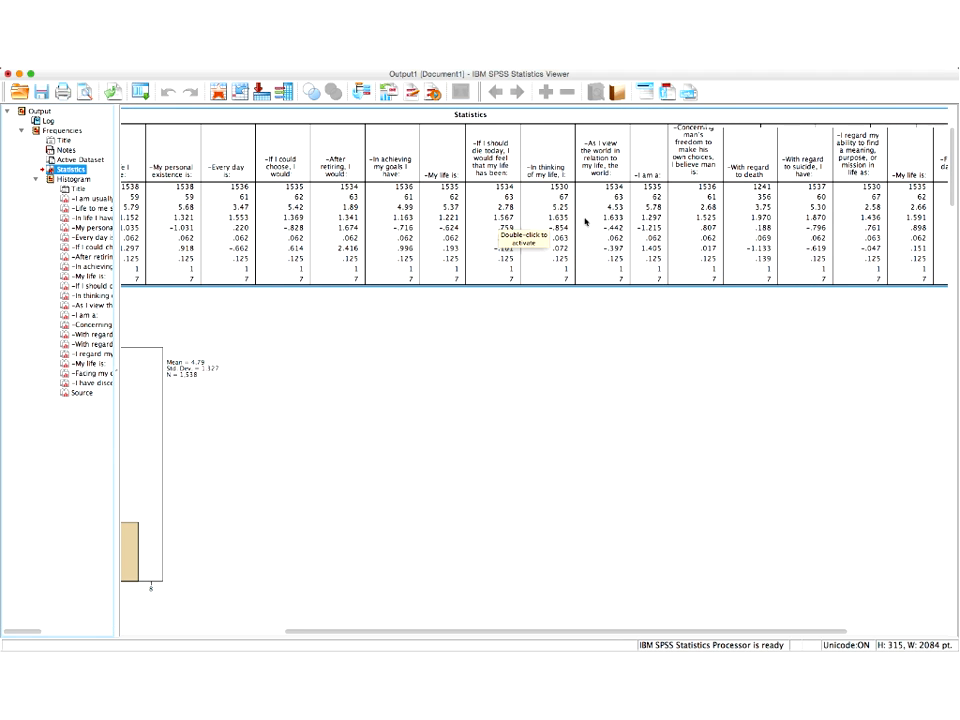
pyautogui.hscroll(5, 585, 222)
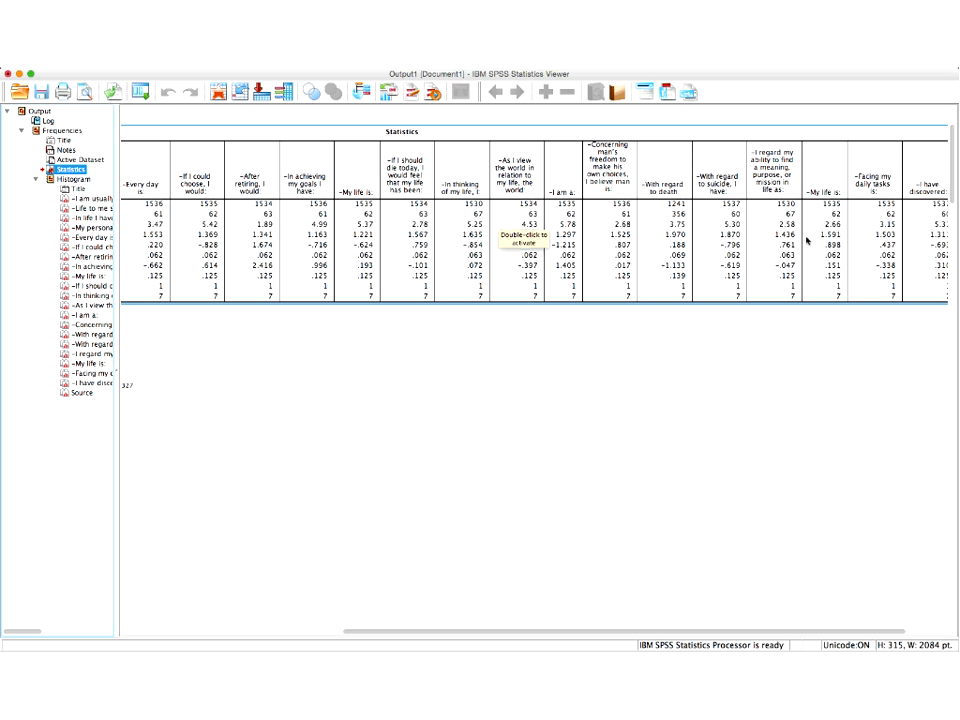
pyautogui.hscroll(3, 808, 238)
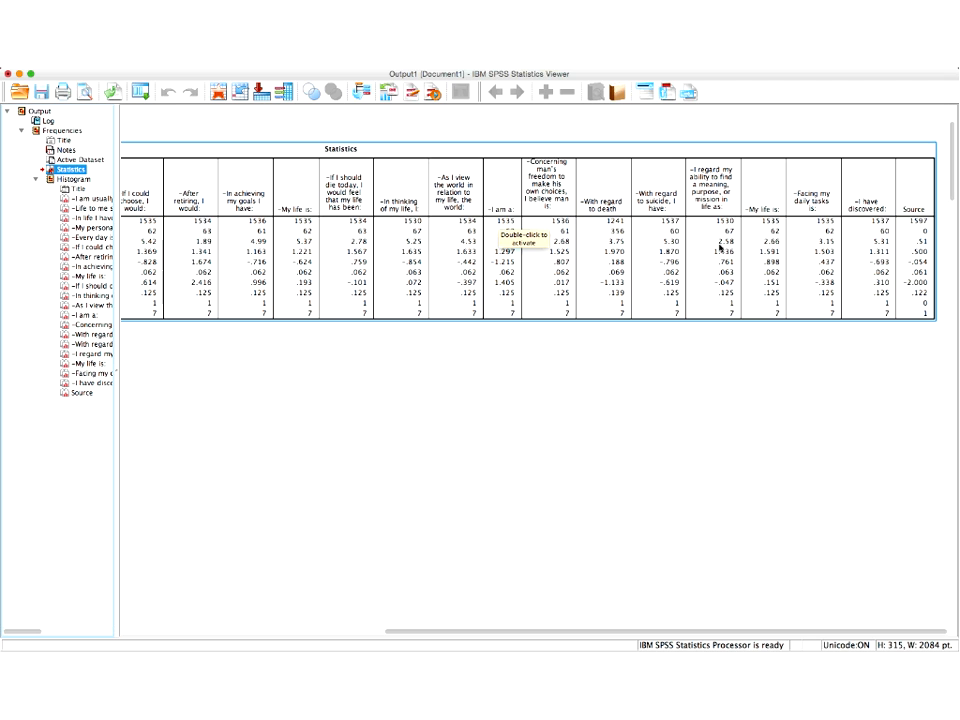
pyautogui.hscroll(-5, 710, 248)
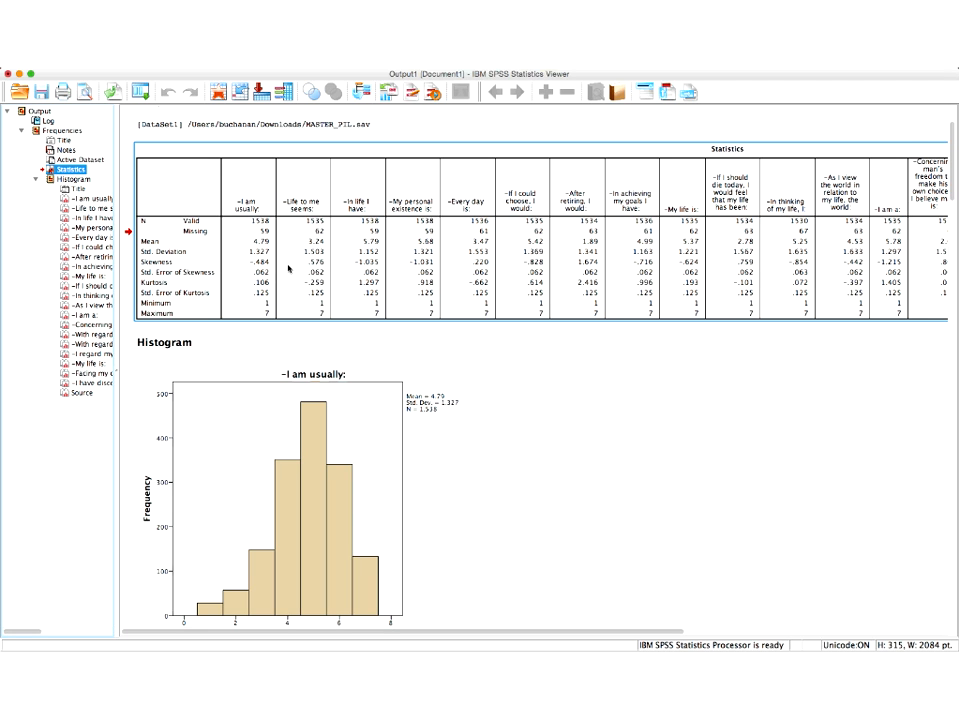
# - Review the skewness and kurtosis values across all variables in the Statistics table, through Source
pyautogui.hscroll(3, 290, 267)
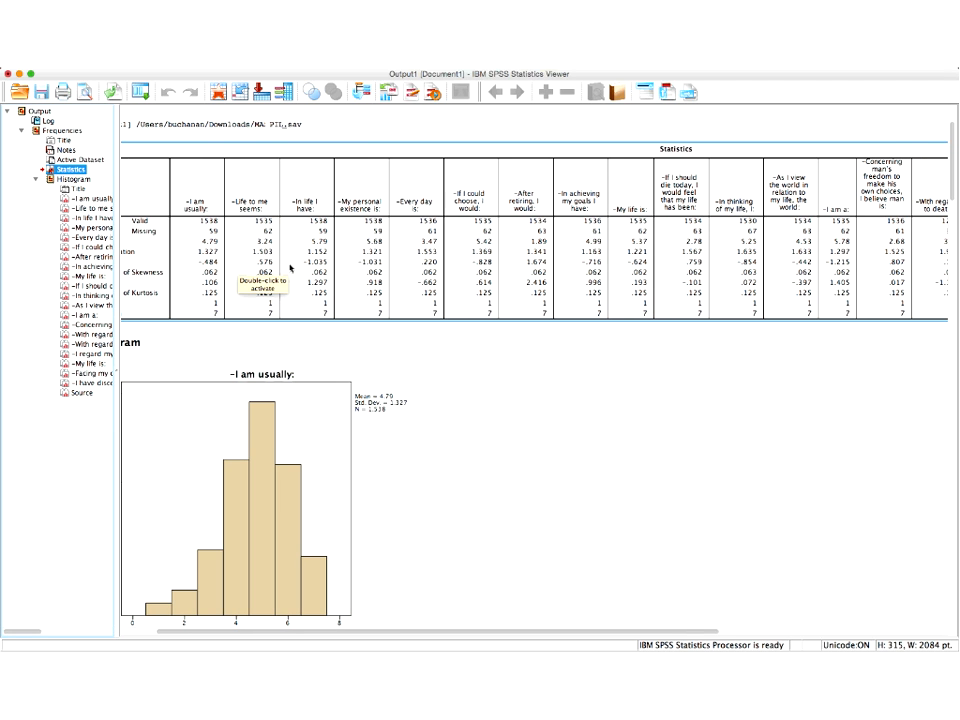
pyautogui.hscroll(5, 290, 267)
pyautogui.hscroll(2, 290, 267)
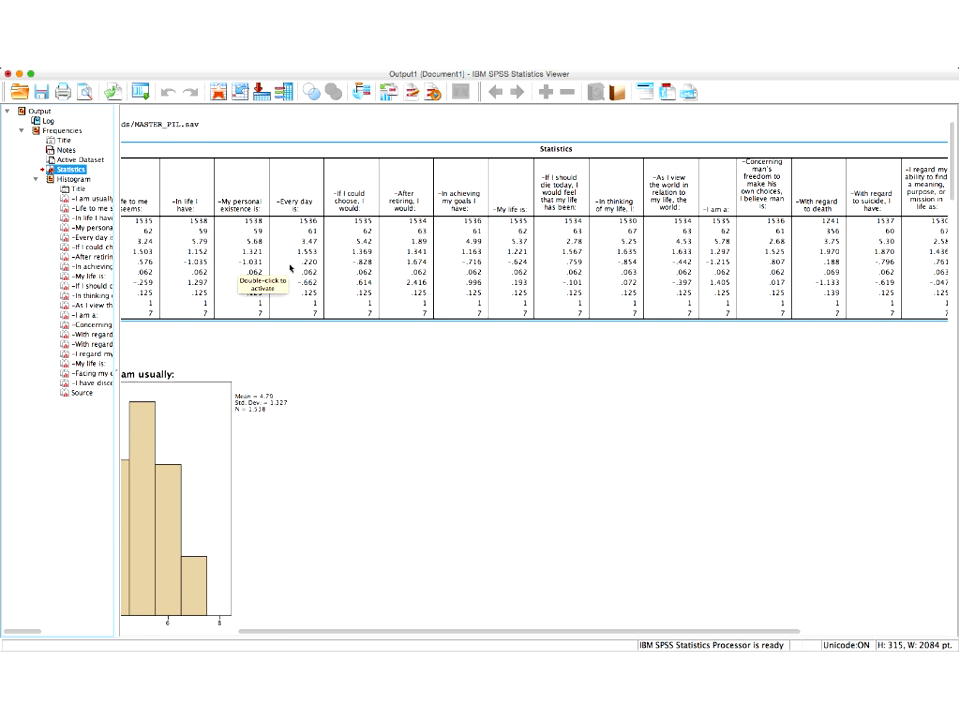
pyautogui.hscroll(6, 290, 267)
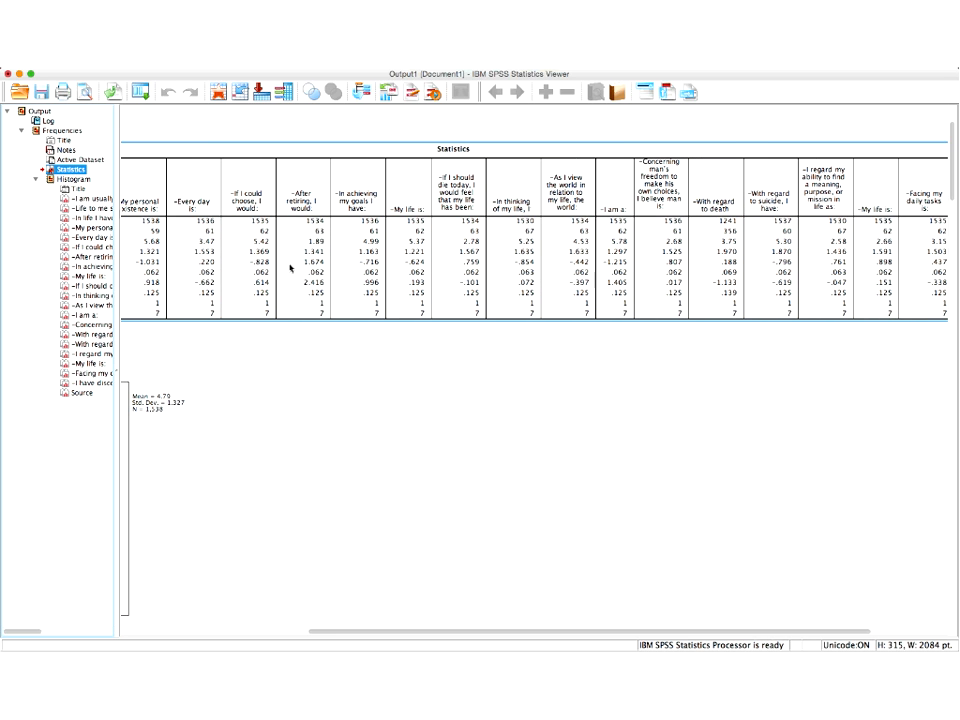
pyautogui.hscroll(5, 290, 267)
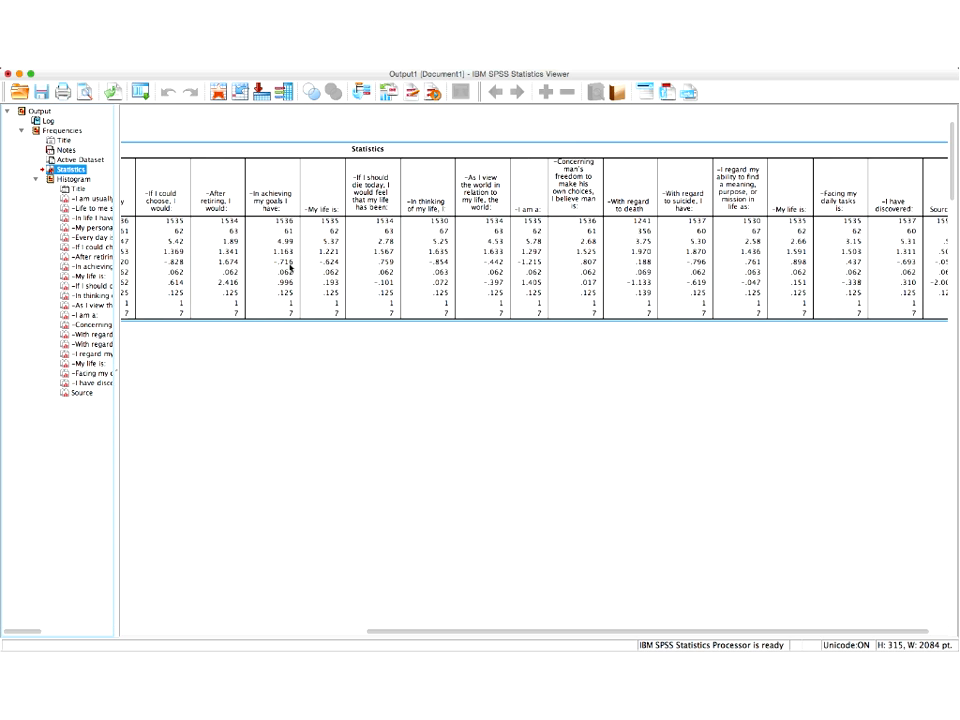
pyautogui.hscroll(2, 290, 267)
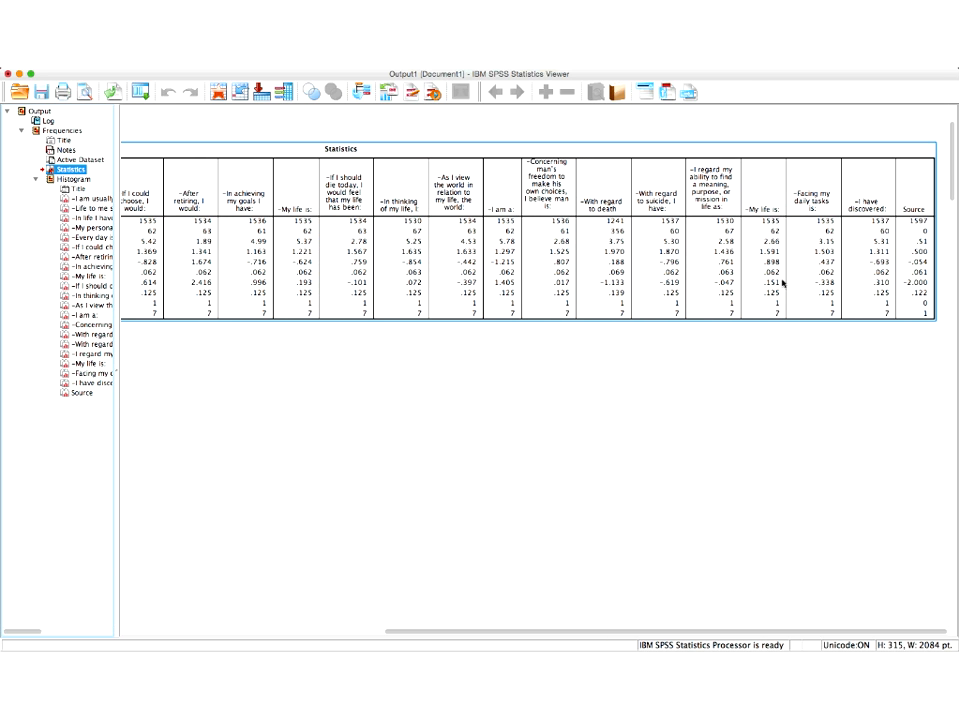
pyautogui.hscroll(-5, 775, 283)
pyautogui.hscroll(-15, 775, 283)
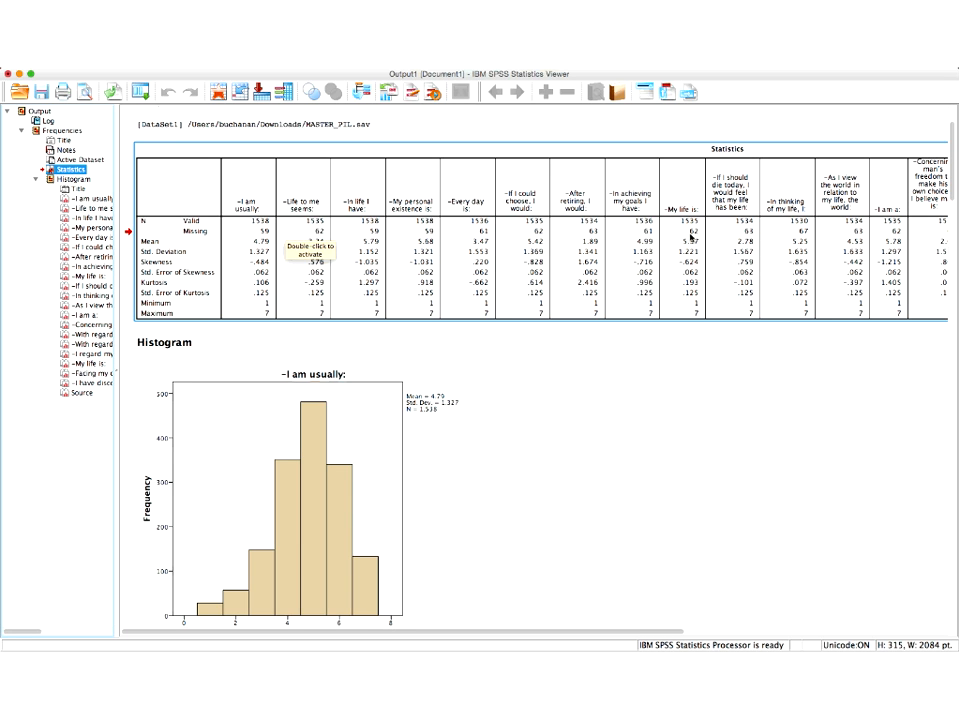
# - Examine the valid and missing counts for the items in the Statistics table, including the "With regard to death" item
pyautogui.hscroll(5, 697, 237)
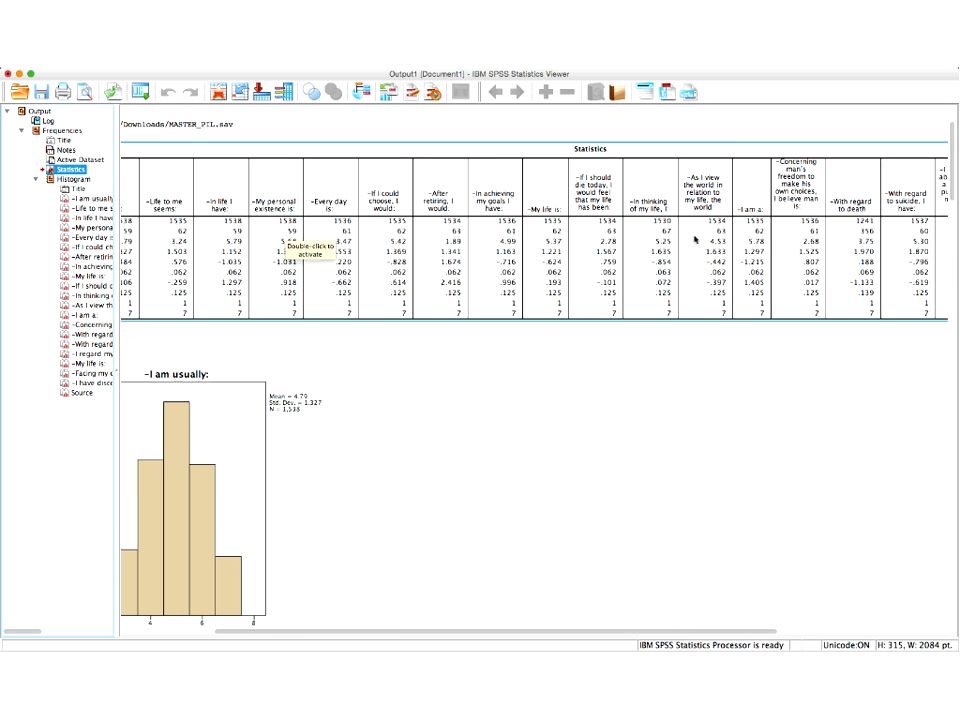
pyautogui.scroll(2, 805, 237)
pyautogui.hscroll(1, 805, 237)
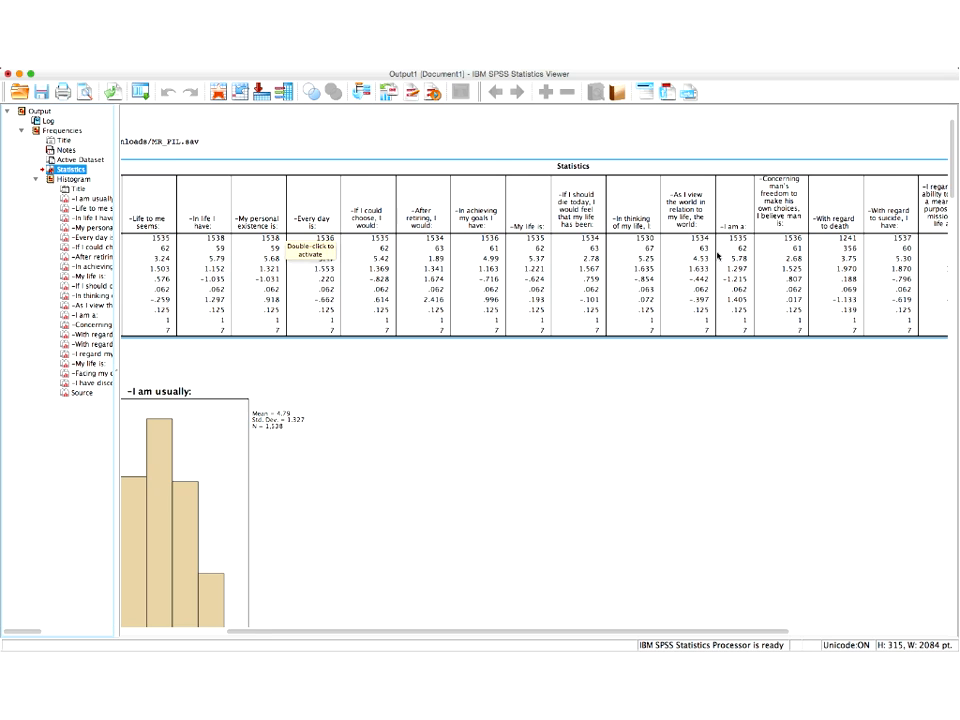
pyautogui.hscroll(3, 717, 256)
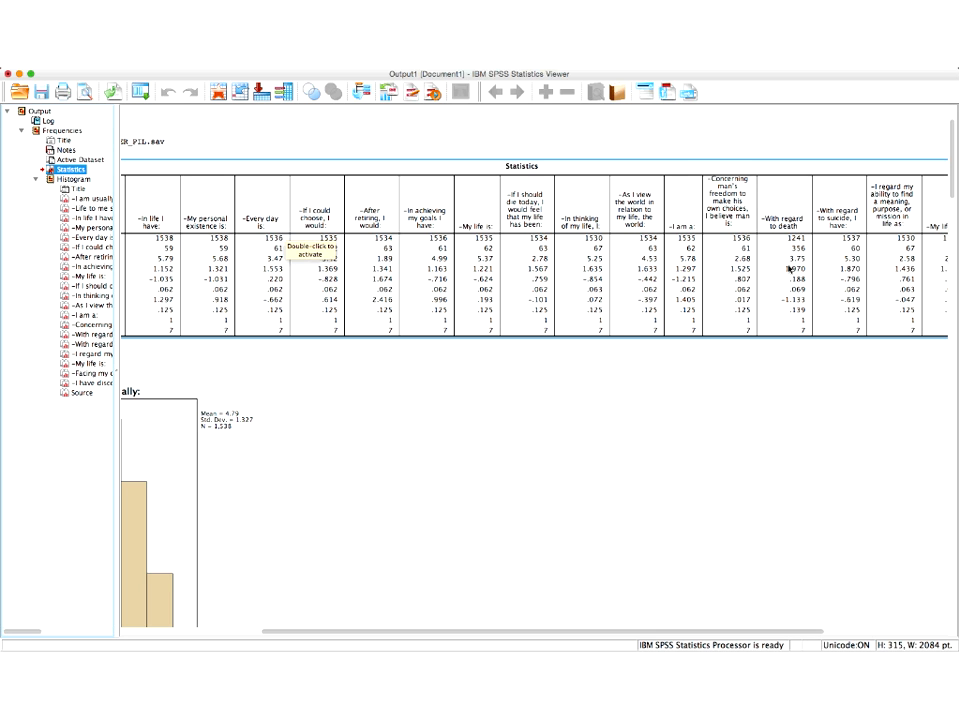
pyautogui.hscroll(4, 735, 248)
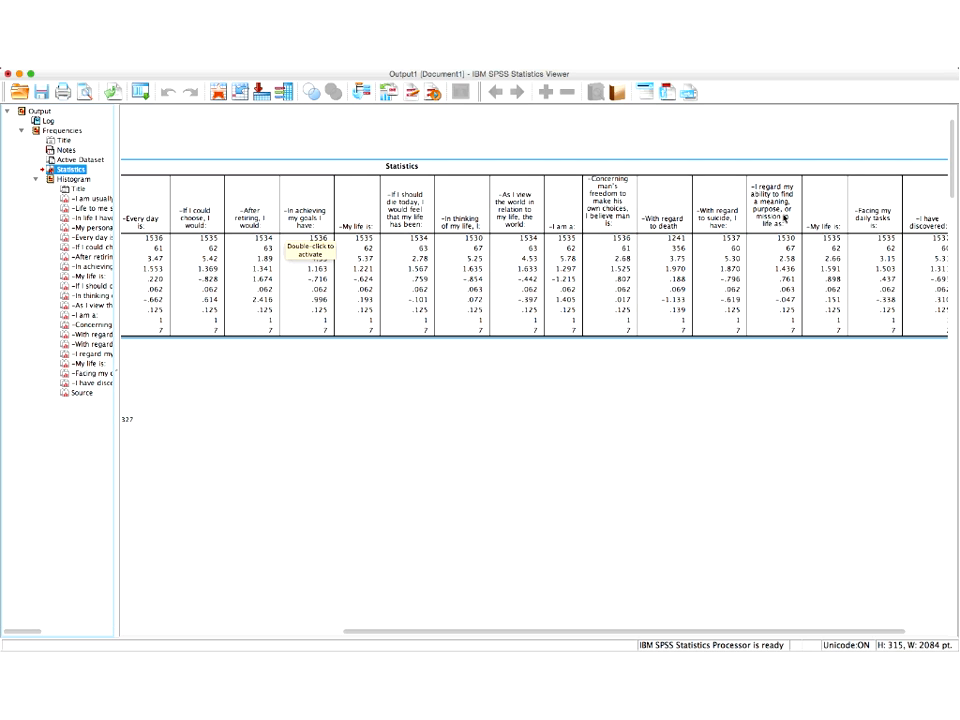
# - Switch to the MASTER_PIL.sav dataset and sort the cases ascending by Q29_1
pyautogui.click(217, 97)
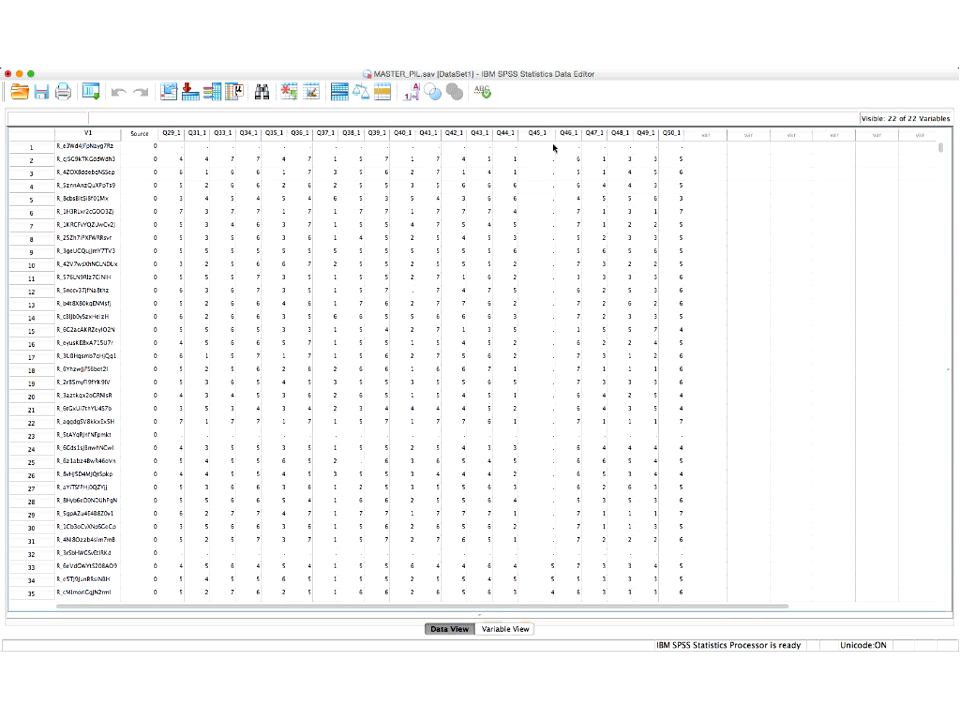
pyautogui.rightClick(176, 139)
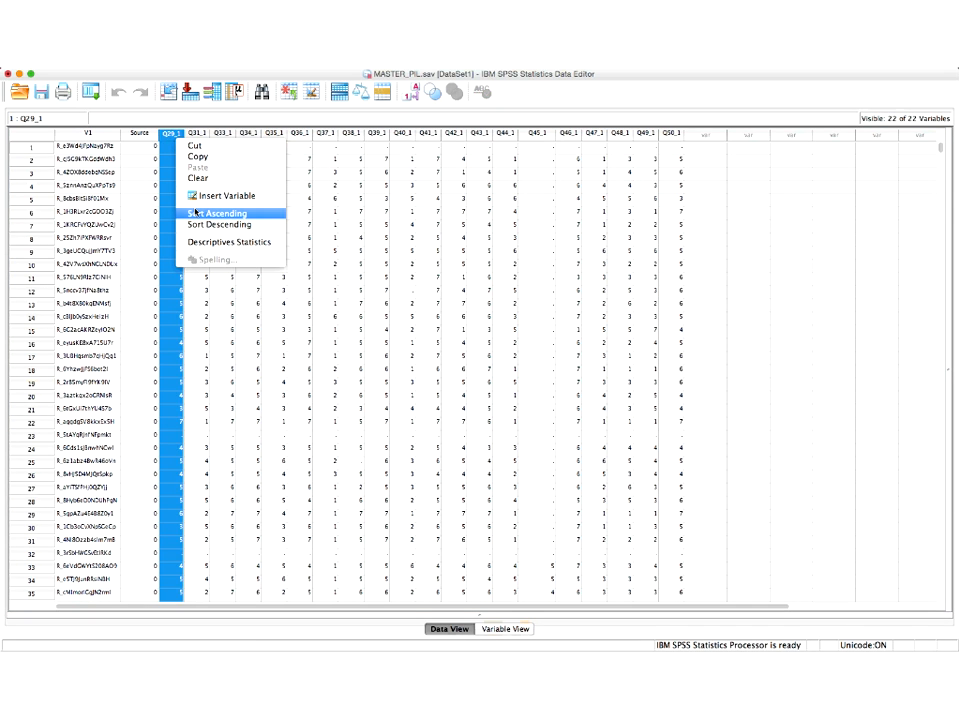
pyautogui.click(195, 212)
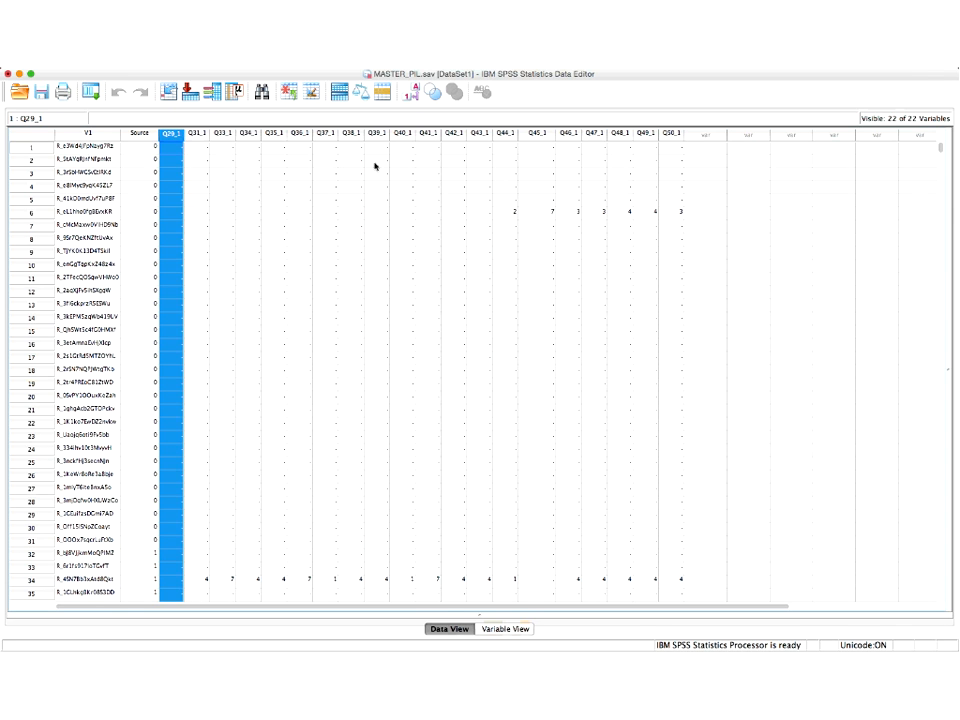
# - Delete the first five blank cases, and then rows 1 to 28, including the case missing Q29_1 through Q43_1
pyautogui.moveTo(35, 201); pyautogui.dragTo(24, 137)
pyautogui.press('Delete')
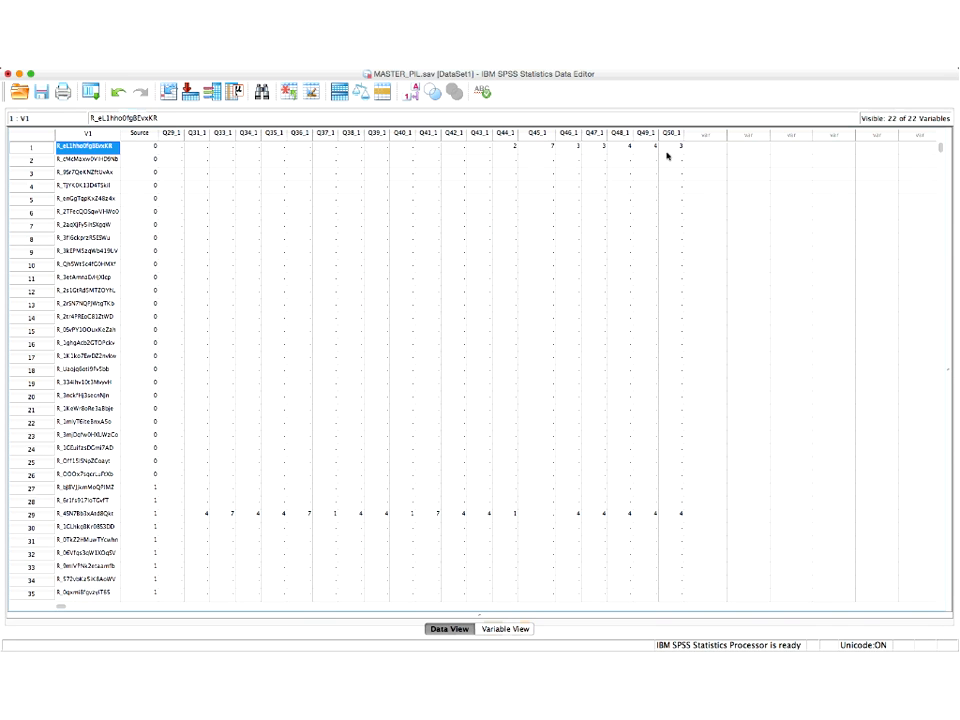
pyautogui.moveTo(479, 152); pyautogui.dragTo(175, 151)
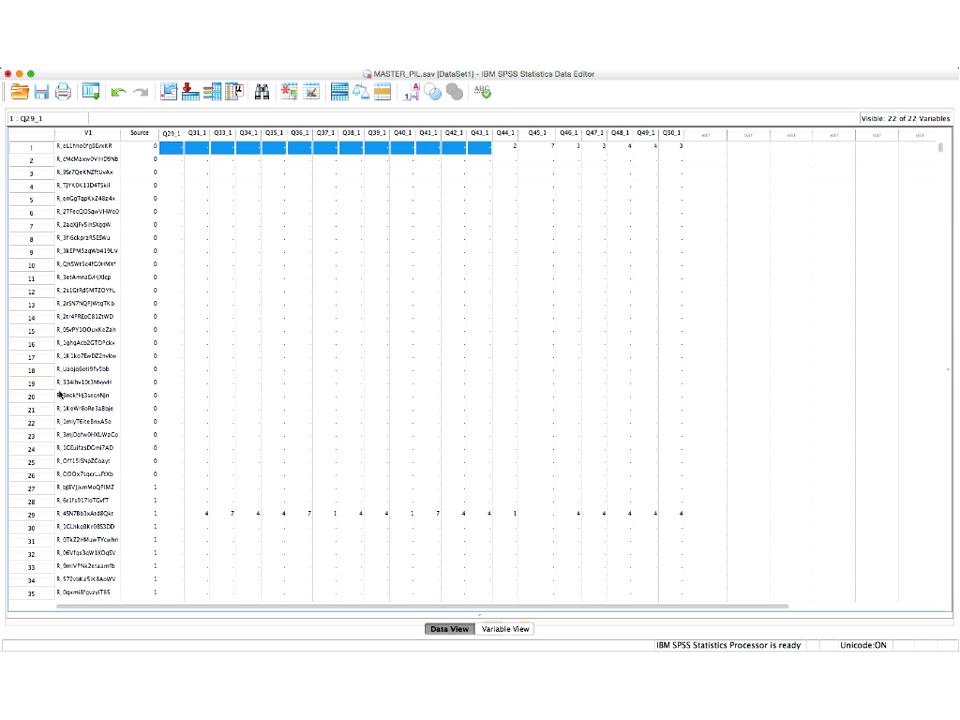
pyautogui.moveTo(31, 500); pyautogui.dragTo(26, 128)
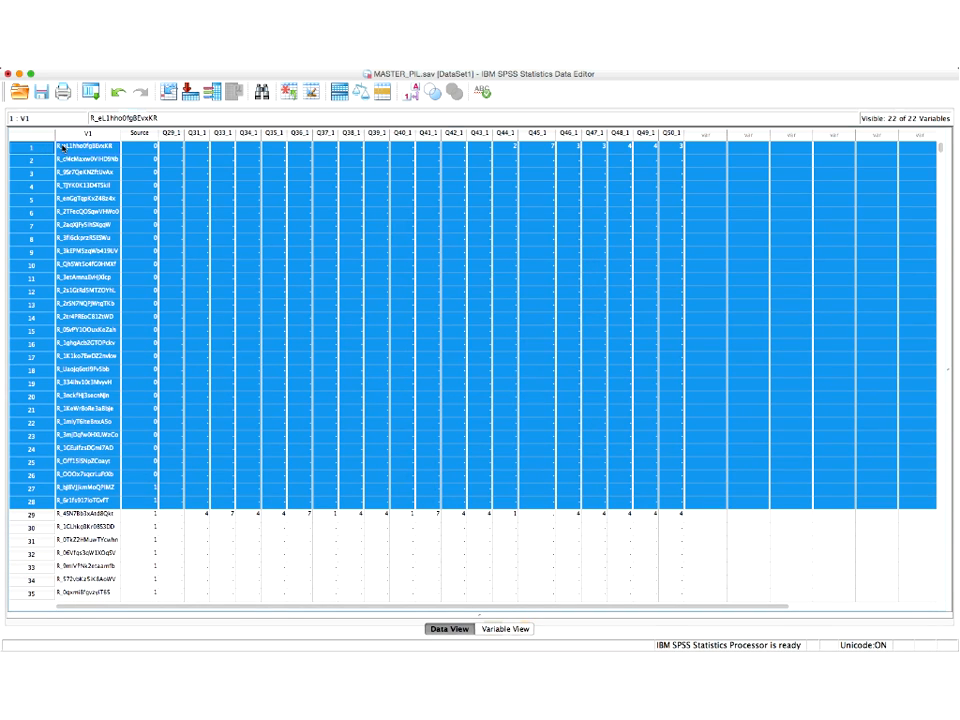
pyautogui.press('Delete')
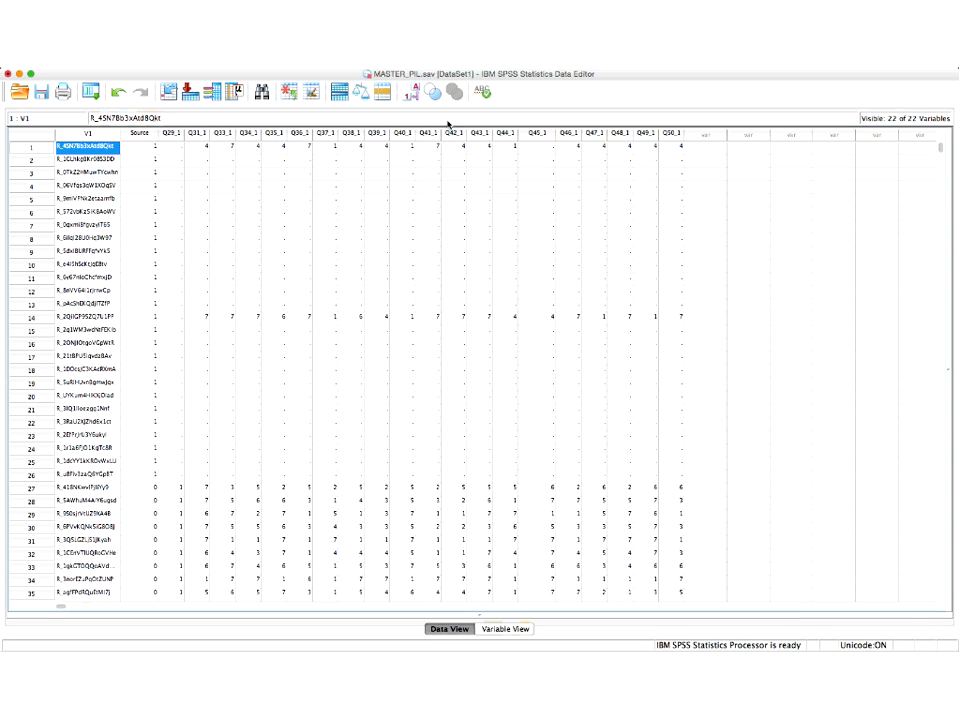
# - Delete the remaining fully blank cases, keeping the two cases that are missing Q29_1 but answered most other items
pyautogui.click(172, 149)
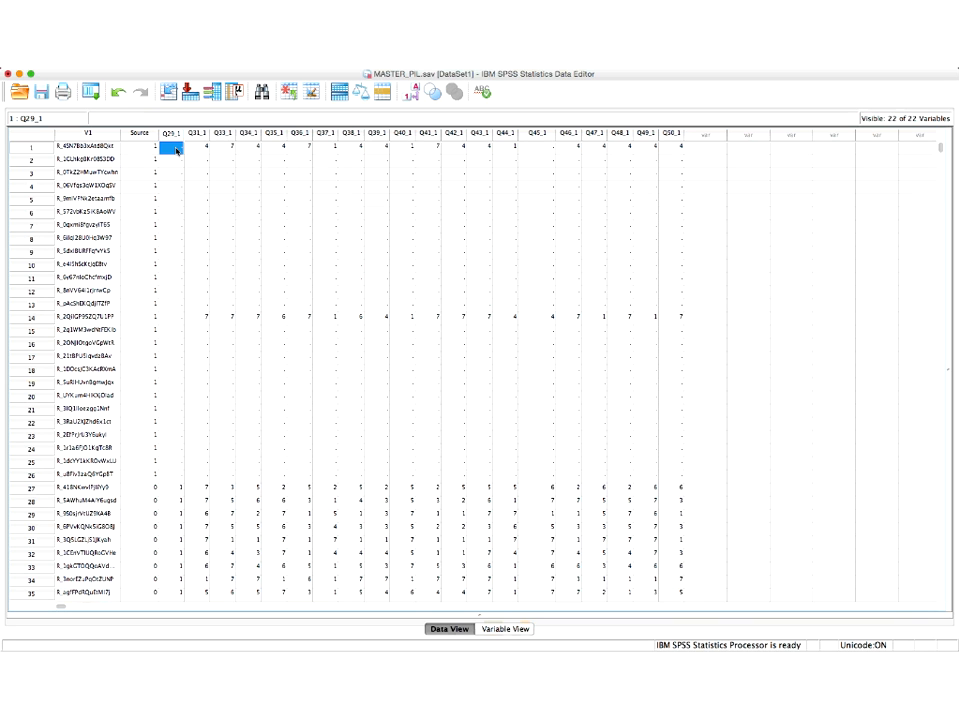
pyautogui.click(530, 148)
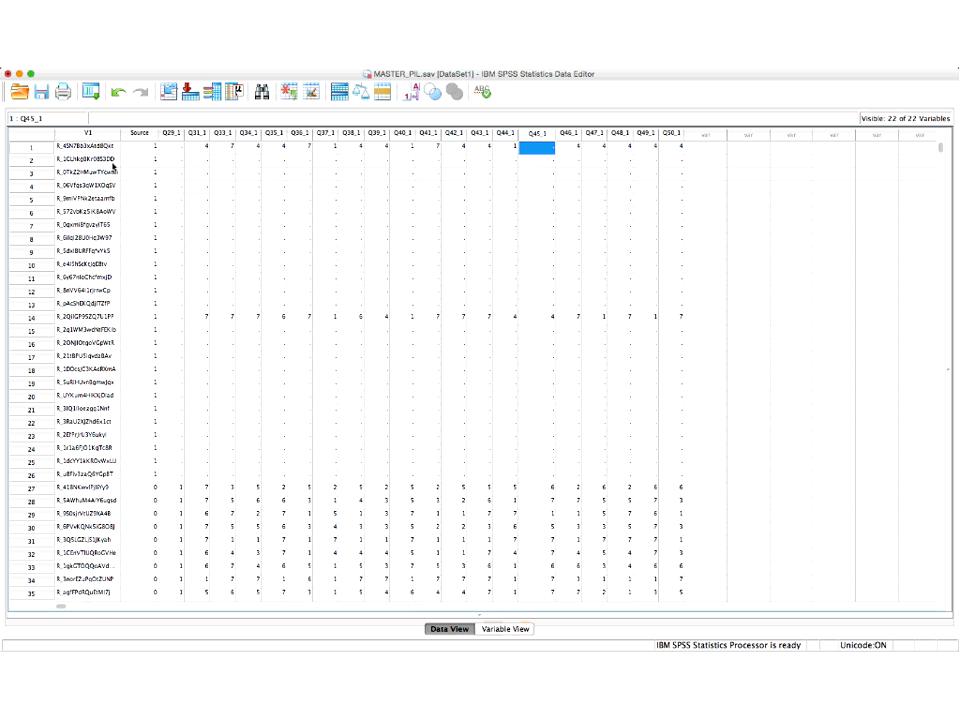
pyautogui.moveTo(30, 160); pyautogui.dragTo(16, 308)
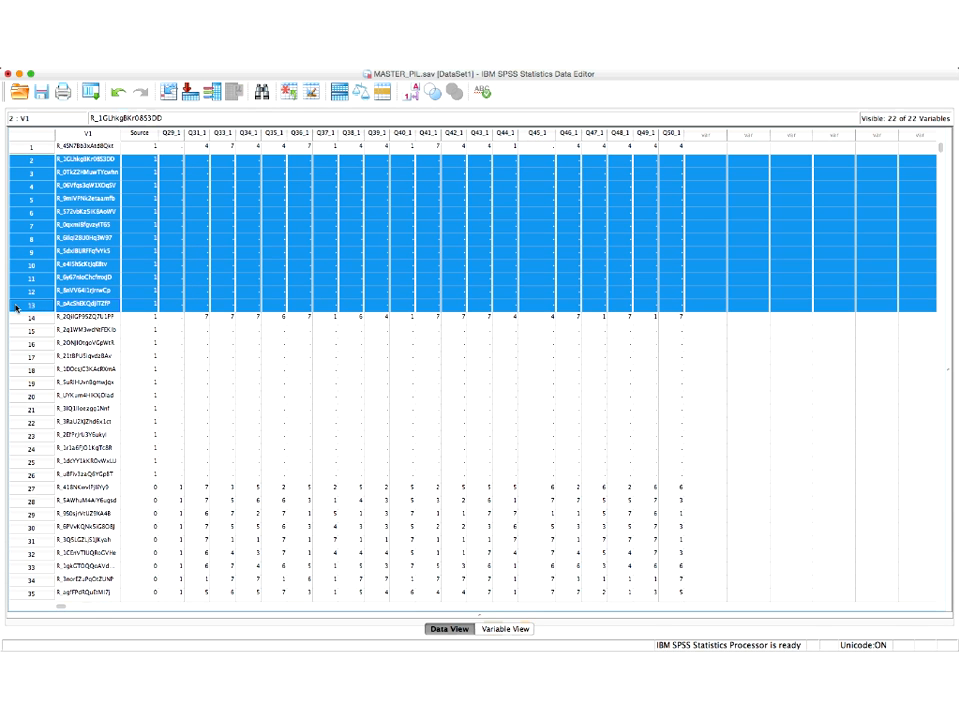
pyautogui.press('Delete')
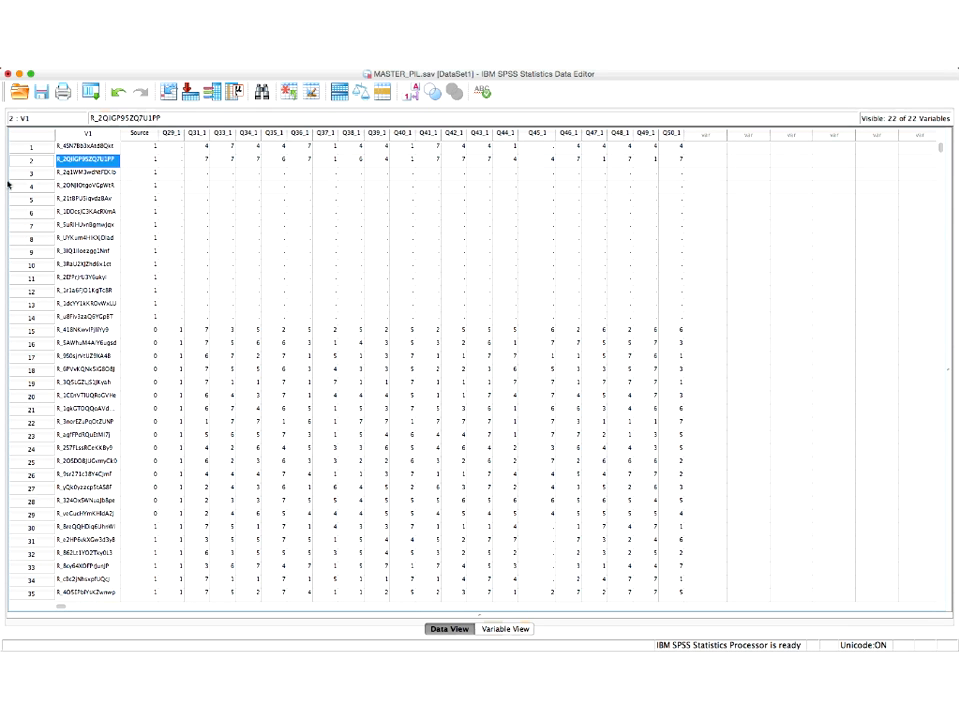
pyautogui.moveTo(21, 172); pyautogui.dragTo(17, 318)
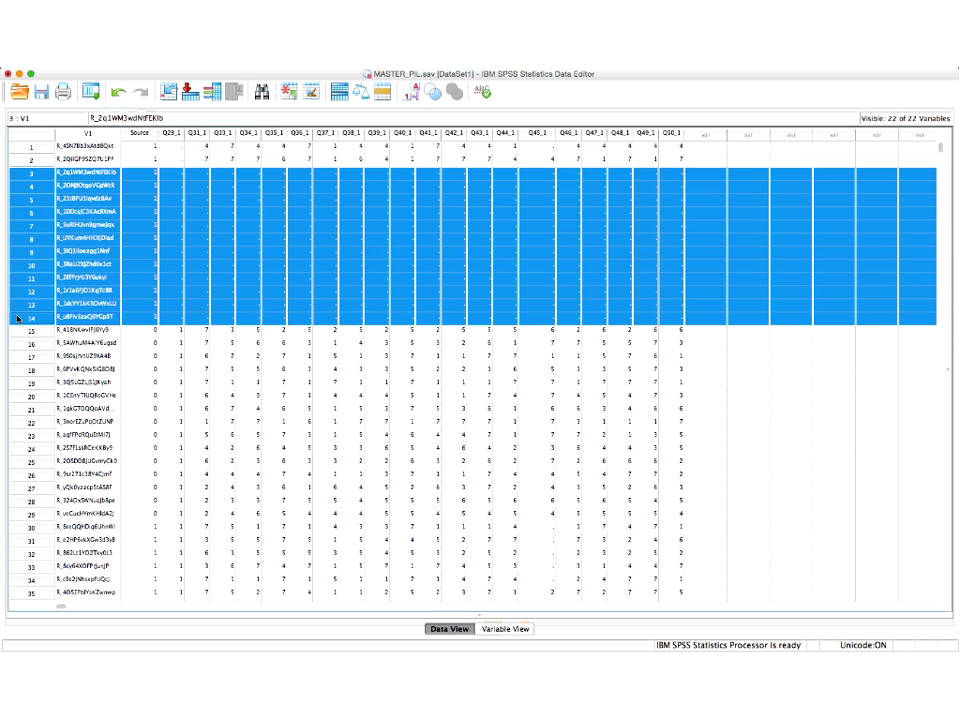
pyautogui.press('Delete')
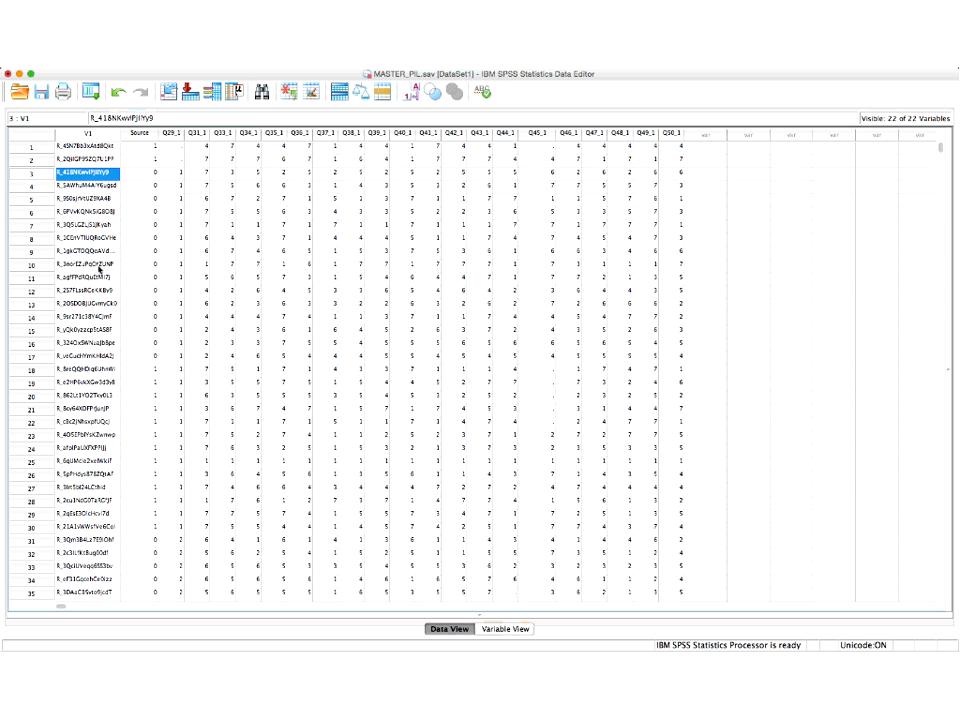
# - Sort the cases ascending by Q31_1, Q33_1, Q34_1, Q35_1 and Q36_1 in turn to check for missing responses
pyautogui.rightClick(201, 134)
pyautogui.click(224, 211)
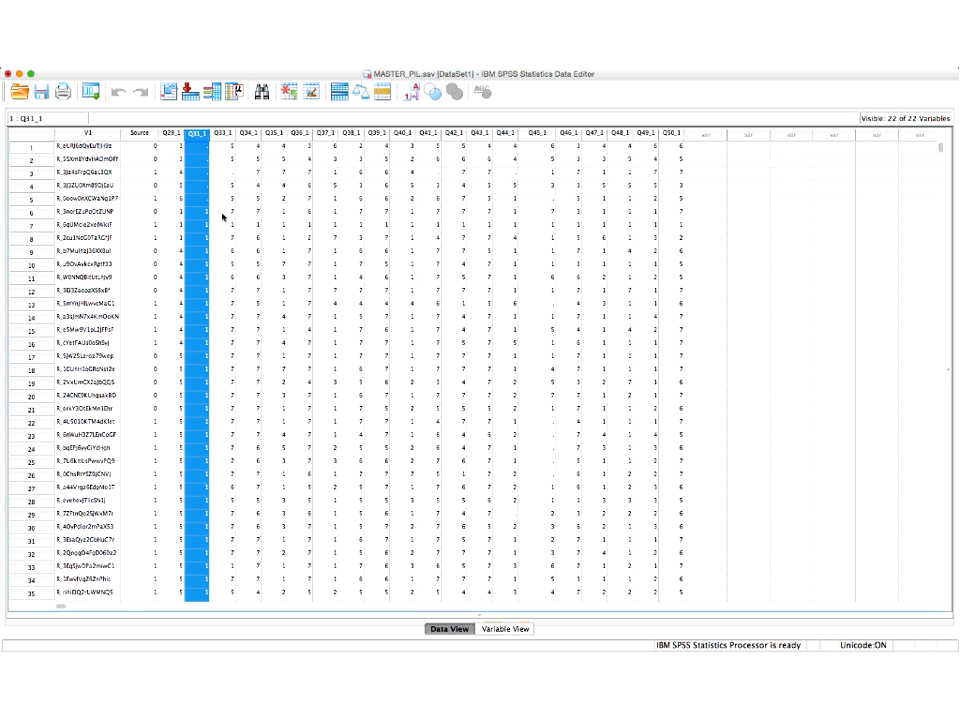
pyautogui.rightClick(224, 139)
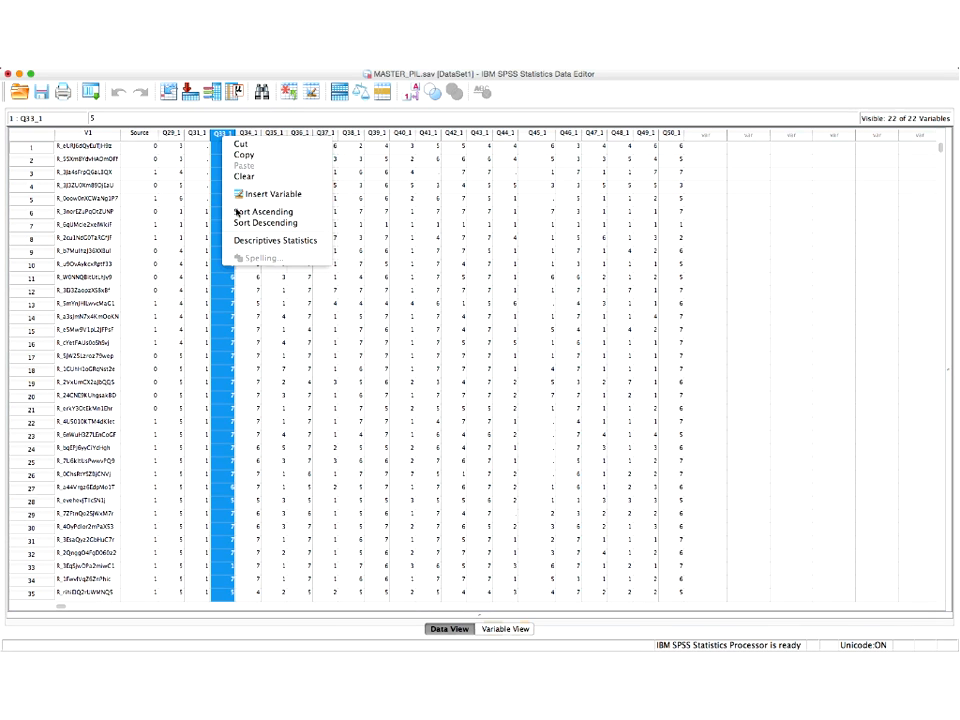
pyautogui.click(236, 210)
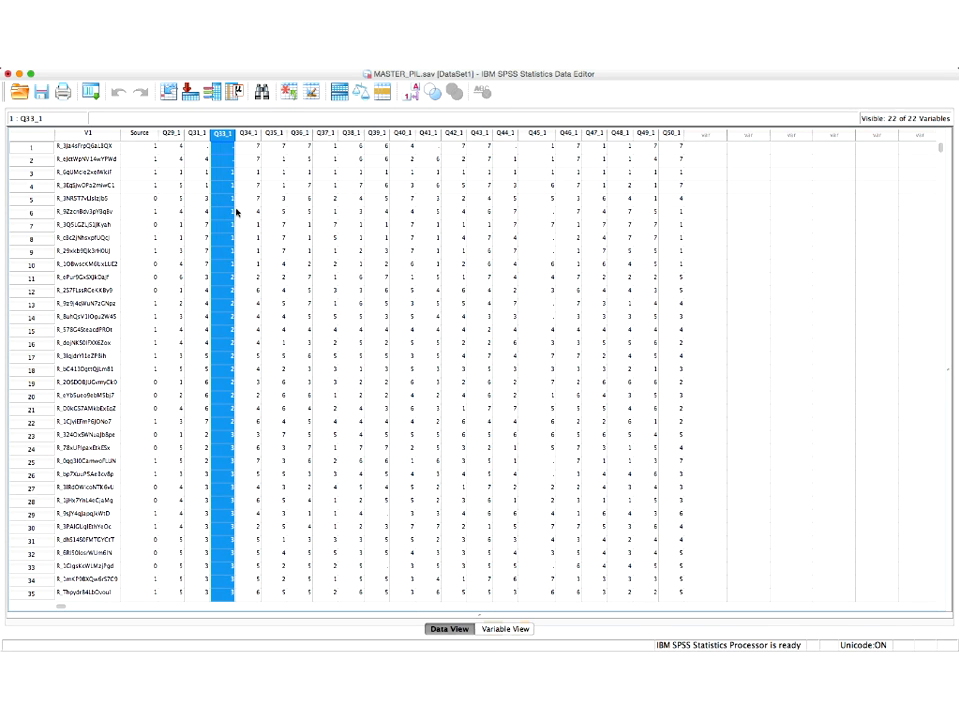
pyautogui.rightClick(248, 134)
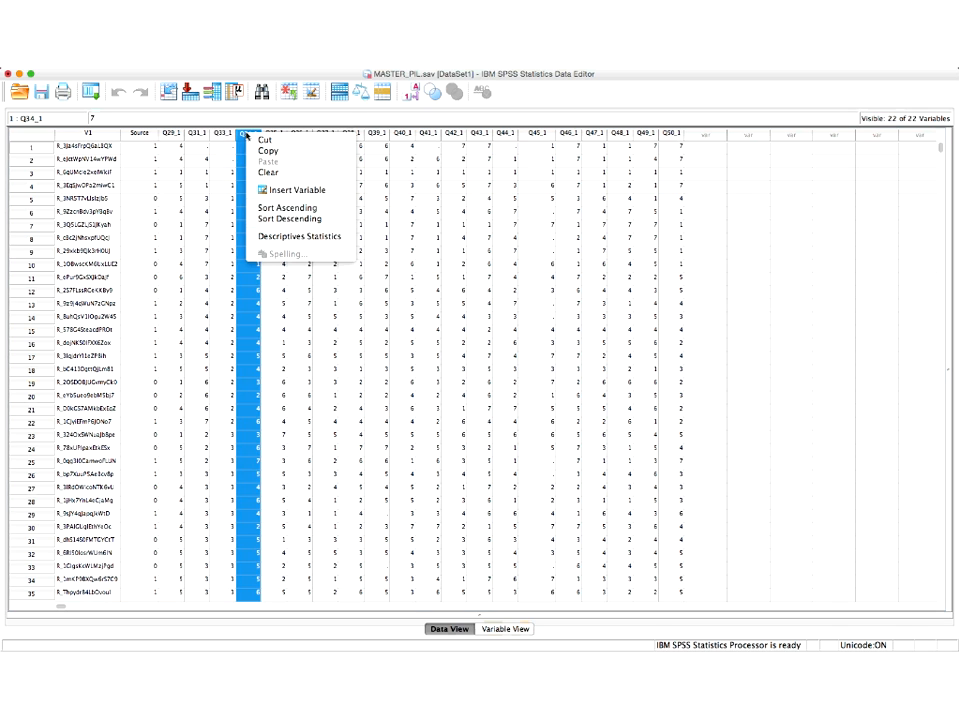
pyautogui.click(261, 207)
pyautogui.rightClick(285, 134)
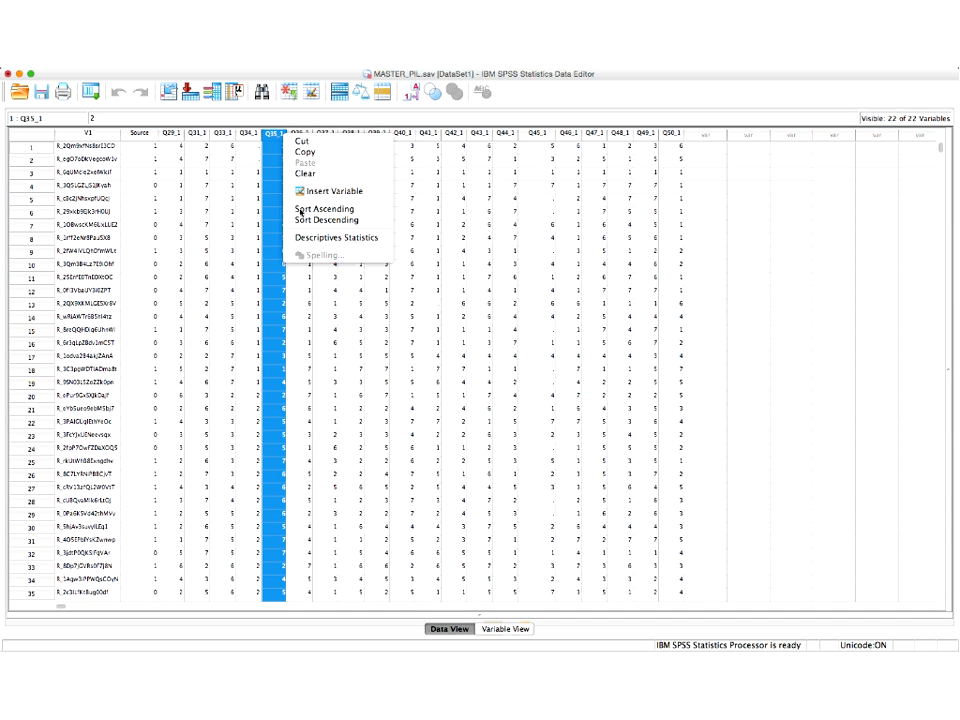
pyautogui.click(300, 210)
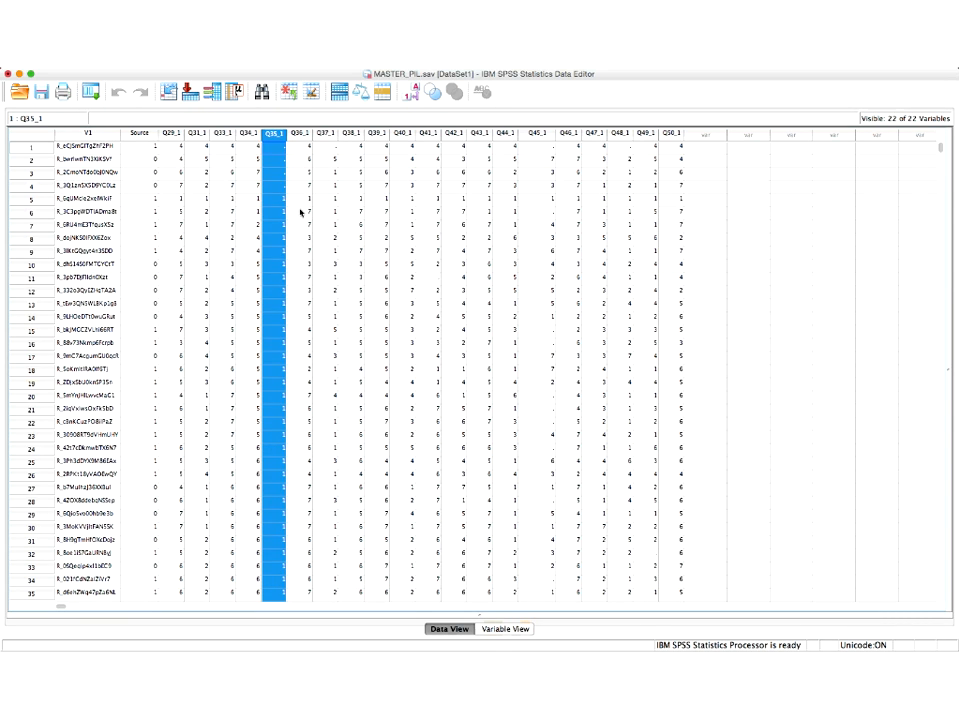
pyautogui.rightClick(301, 136)
pyautogui.click(311, 214)
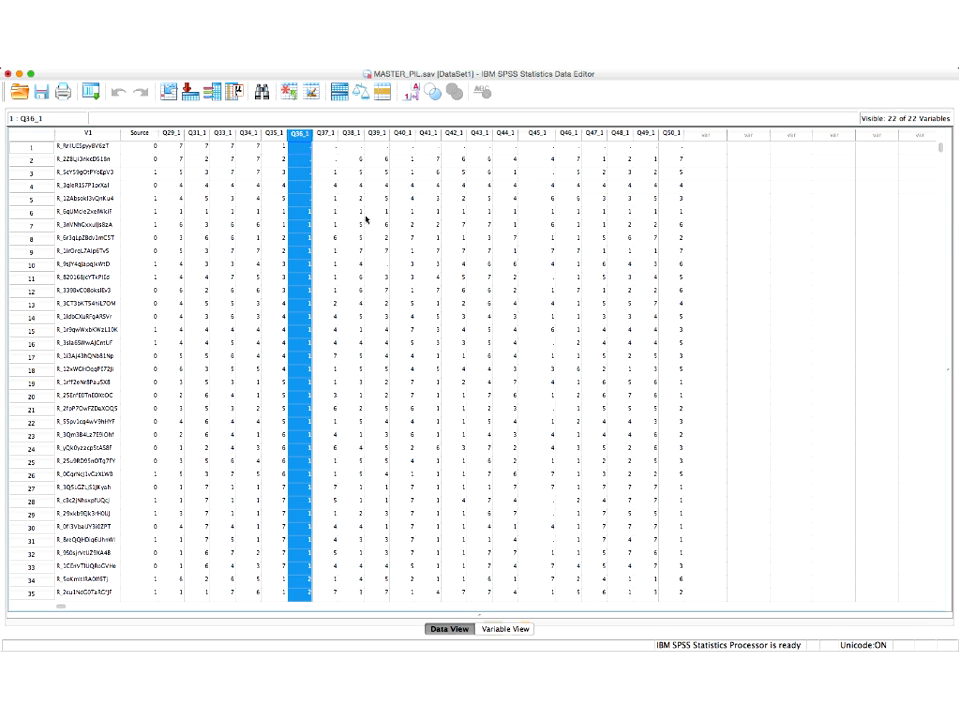
# - Delete the first case, which has no responses from Q36_1 onward
pyautogui.click(246, 147)
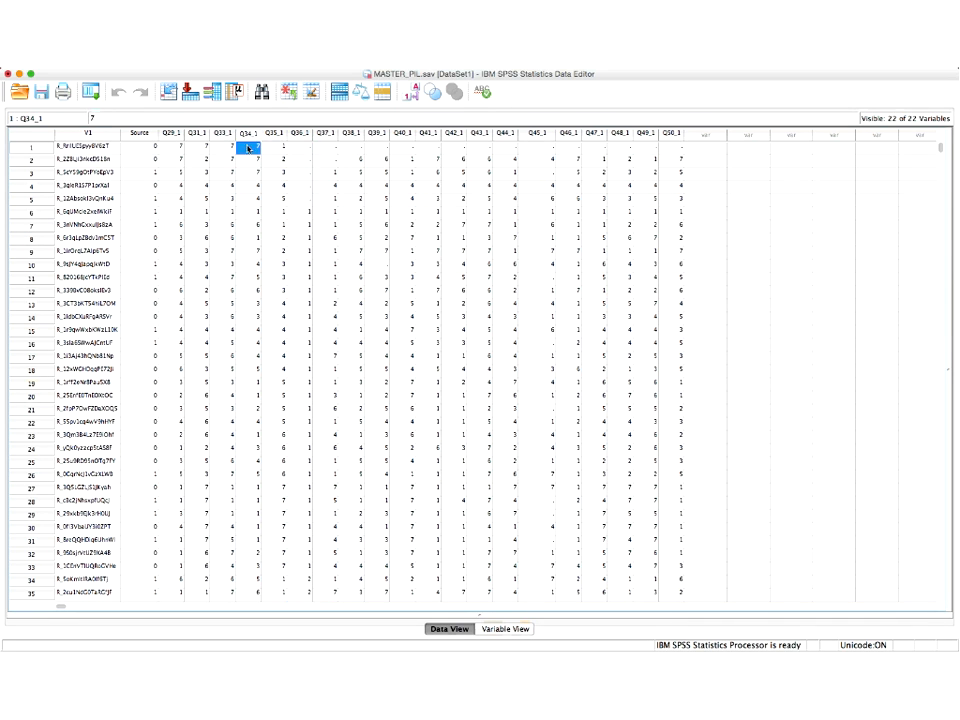
pyautogui.click(30, 148)
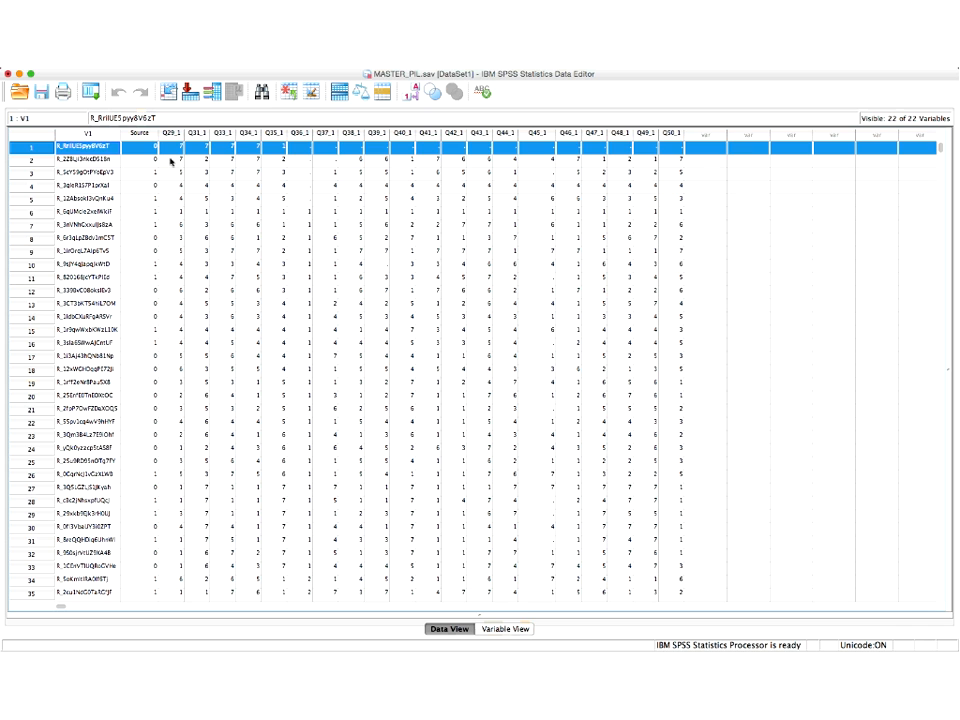
pyautogui.press('Delete')
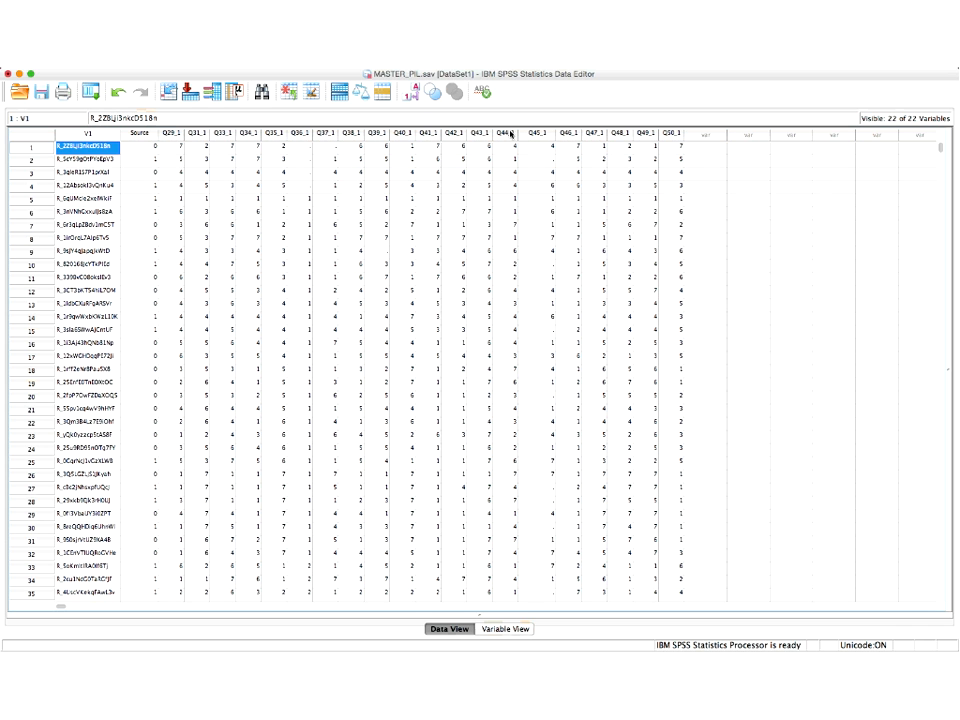
# - Sort the cases ascending by Q44_1 and then by Q45_1 to check for missing responses
pyautogui.rightClick(507, 133)
pyautogui.click(524, 207)
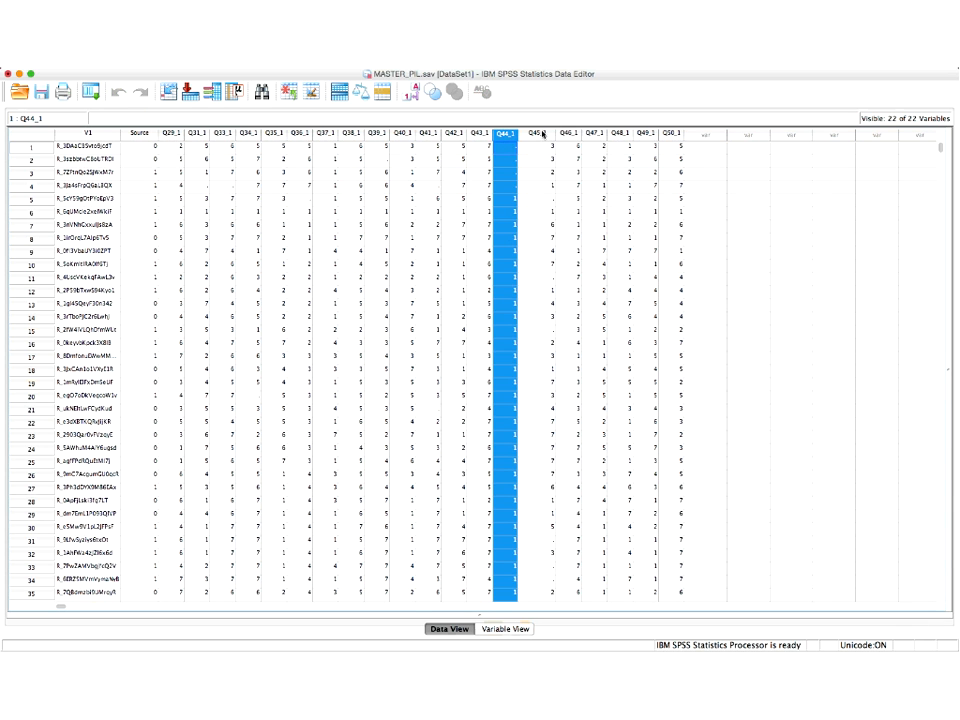
pyautogui.rightClick(541, 133)
pyautogui.click(555, 206)
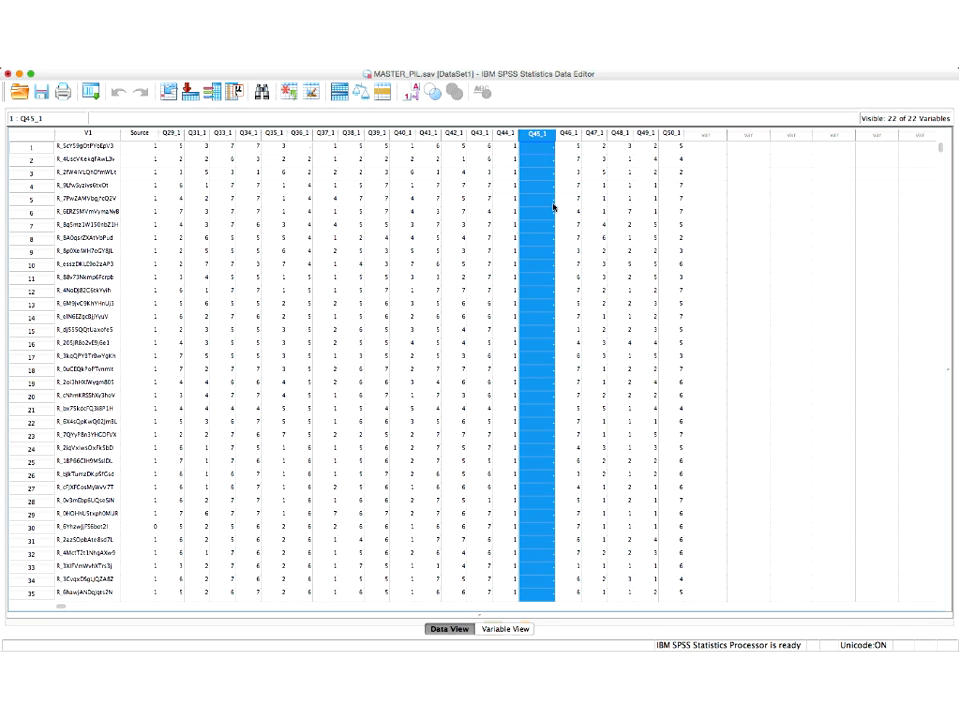
# - Look down the sorted cases to examine the extent of missing responses in Q45_1
pyautogui.scroll(-1, 536, 204)
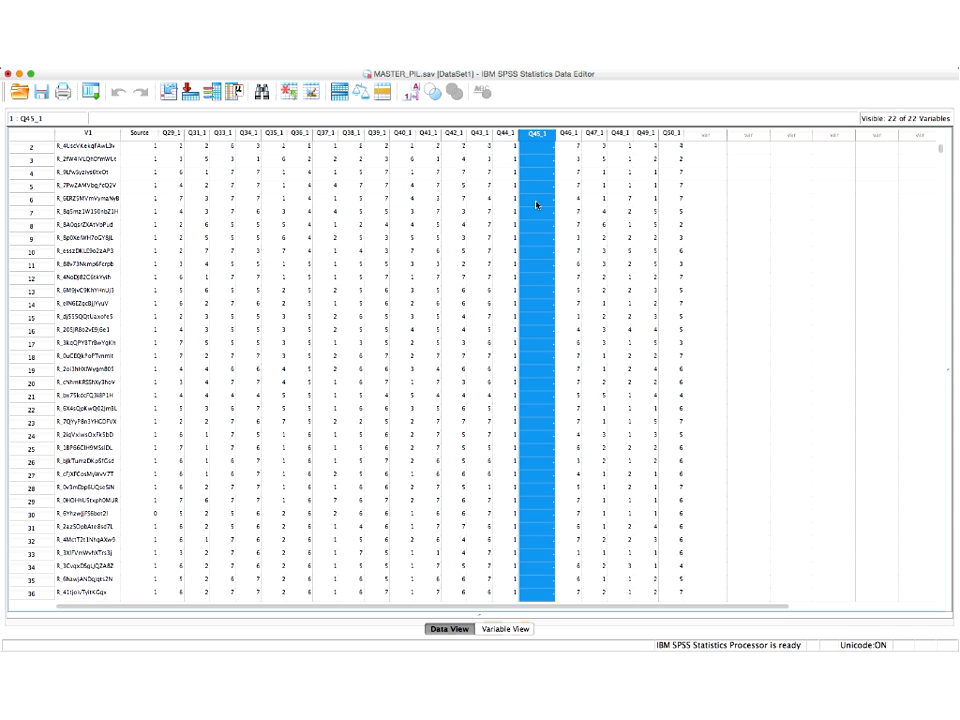
pyautogui.scroll(-20, 536, 204)
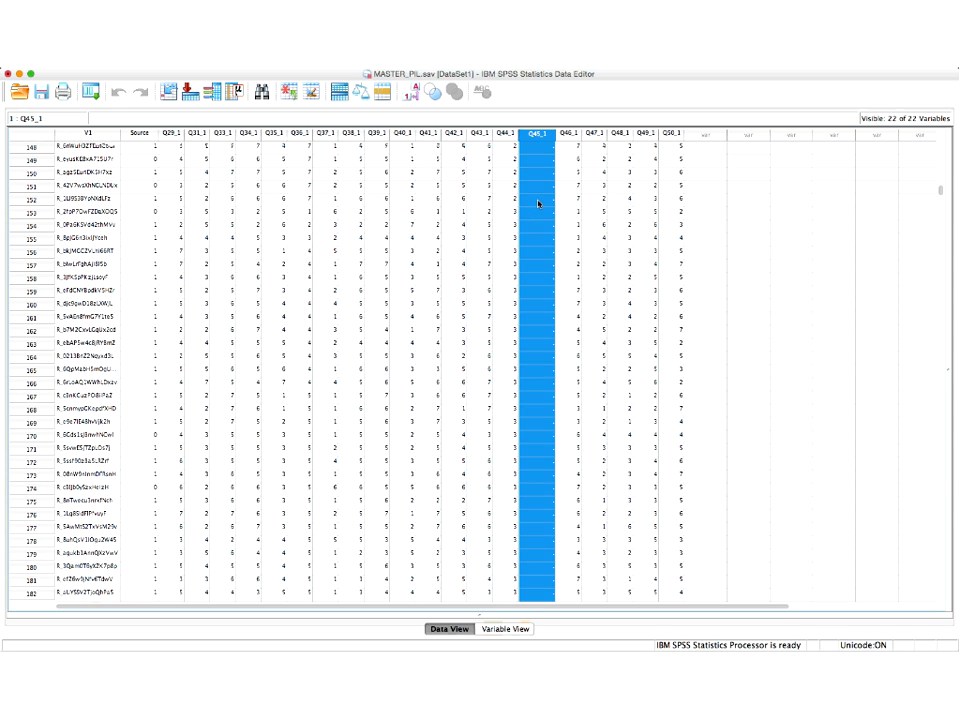
pyautogui.scroll(20, 538, 204)
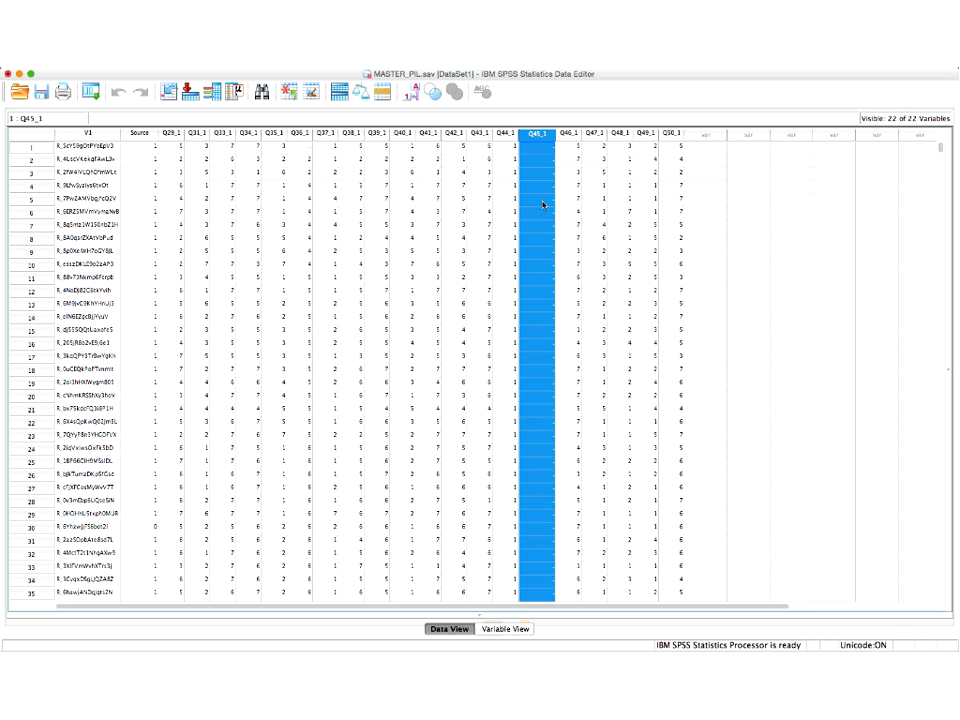
# - Sort the cases ascending by Q46_1, Q48_1, Q49_1 and Q50_1 in turn to check for missing responses
pyautogui.rightClick(576, 134)
pyautogui.click(626, 210)
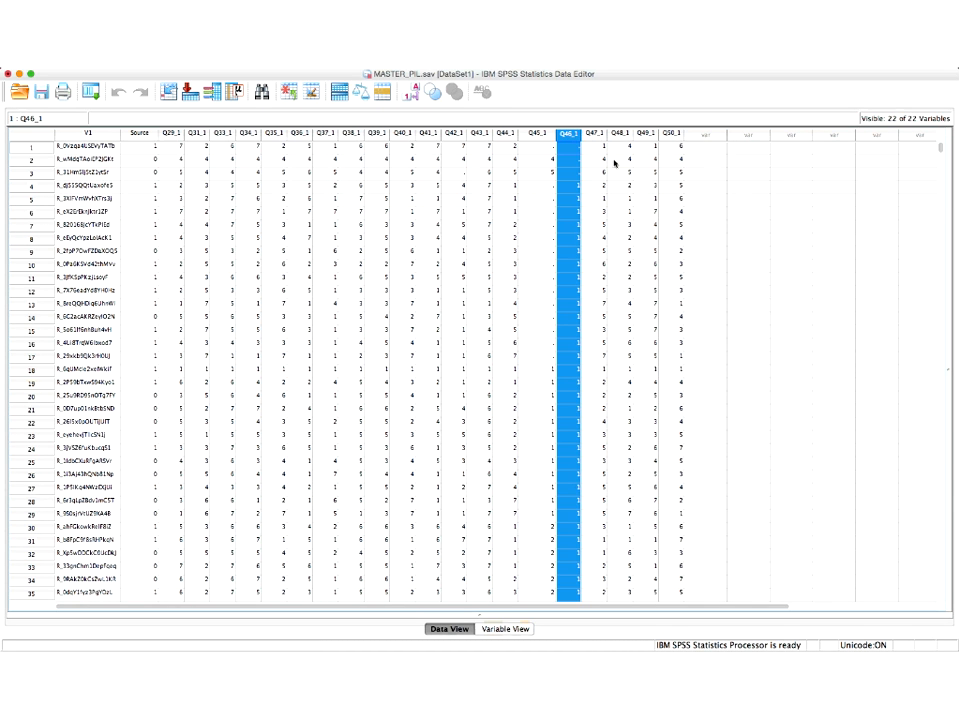
pyautogui.rightClick(621, 134)
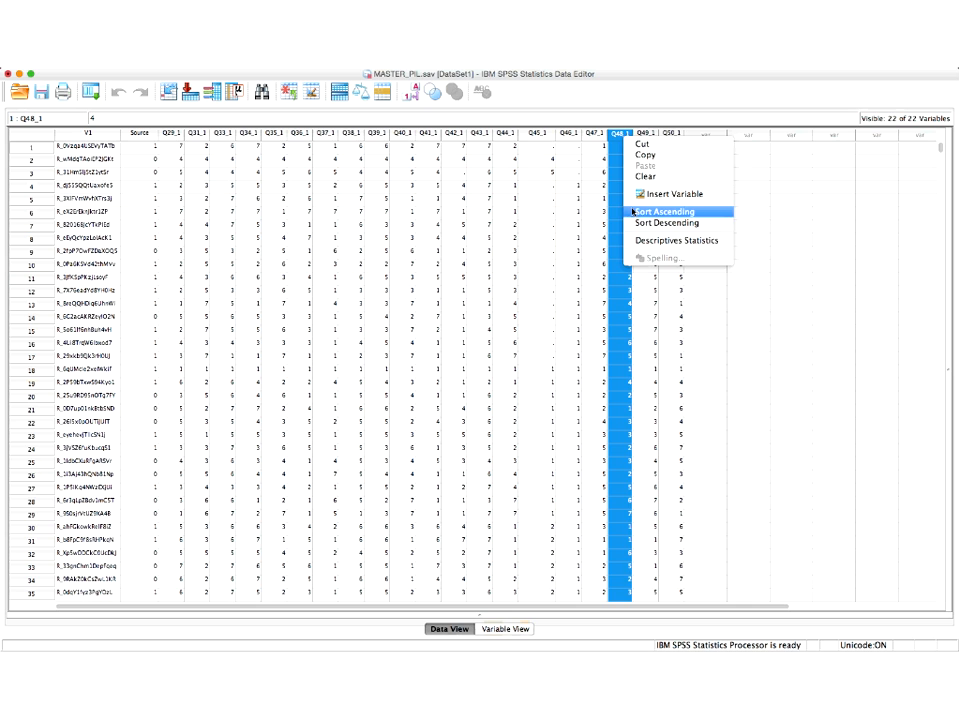
pyautogui.click(632, 211)
pyautogui.click(645, 134)
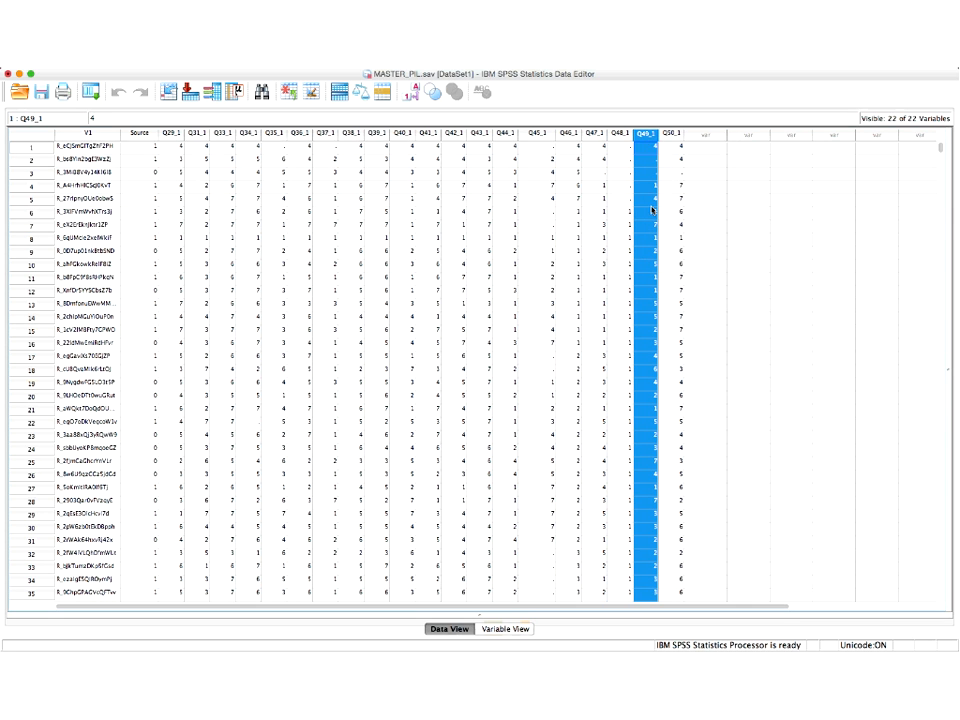
pyautogui.rightClick(646, 136)
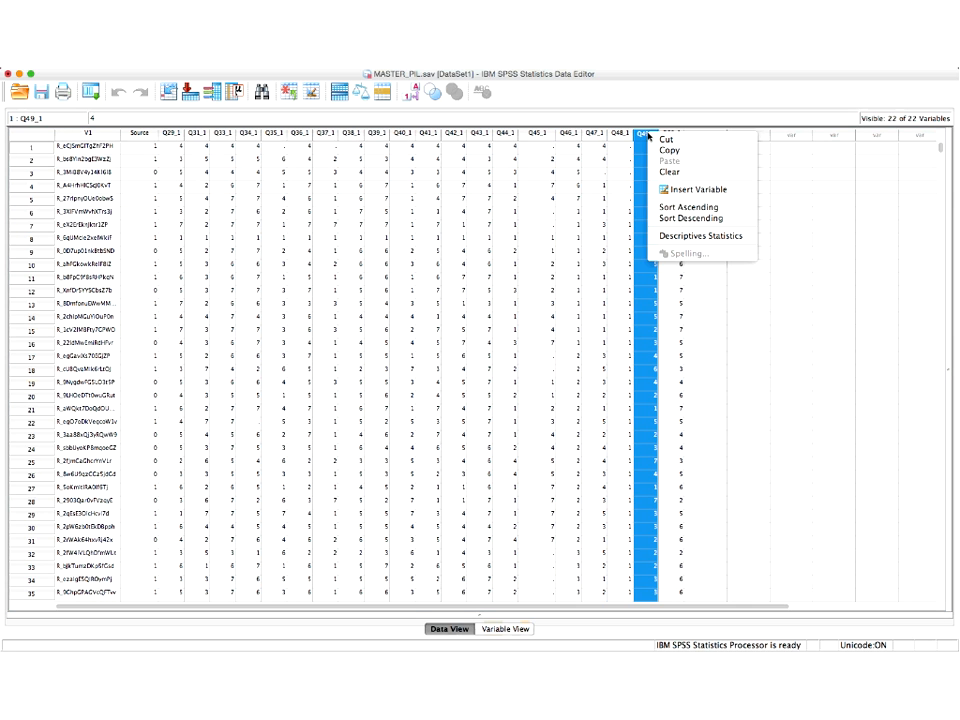
pyautogui.click(662, 207)
pyautogui.click(672, 134)
pyautogui.rightClick(672, 134)
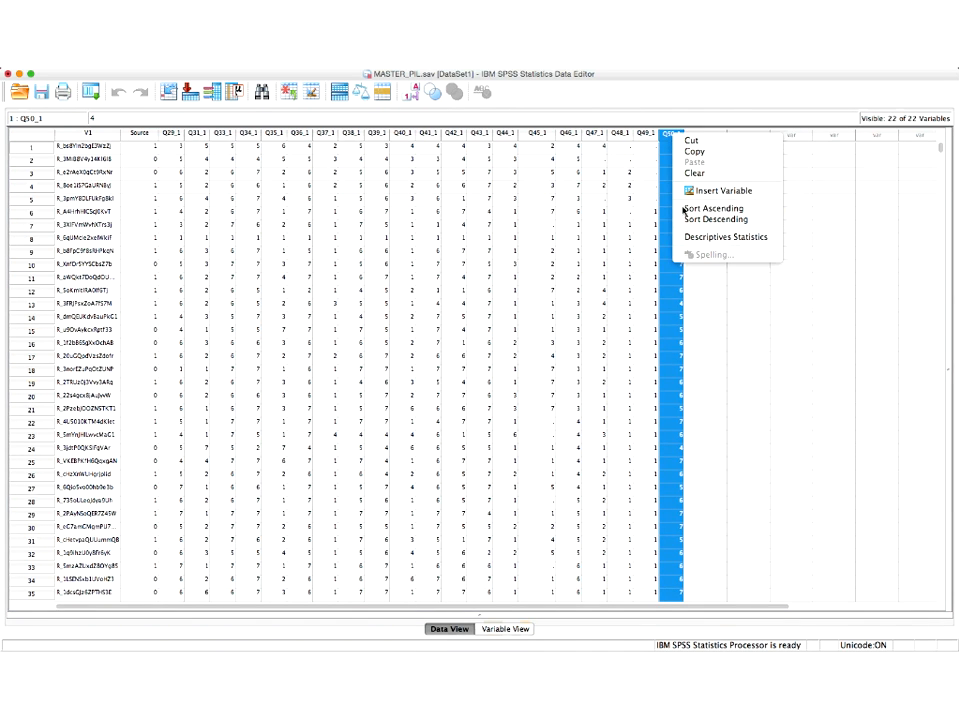
pyautogui.click(683, 207)
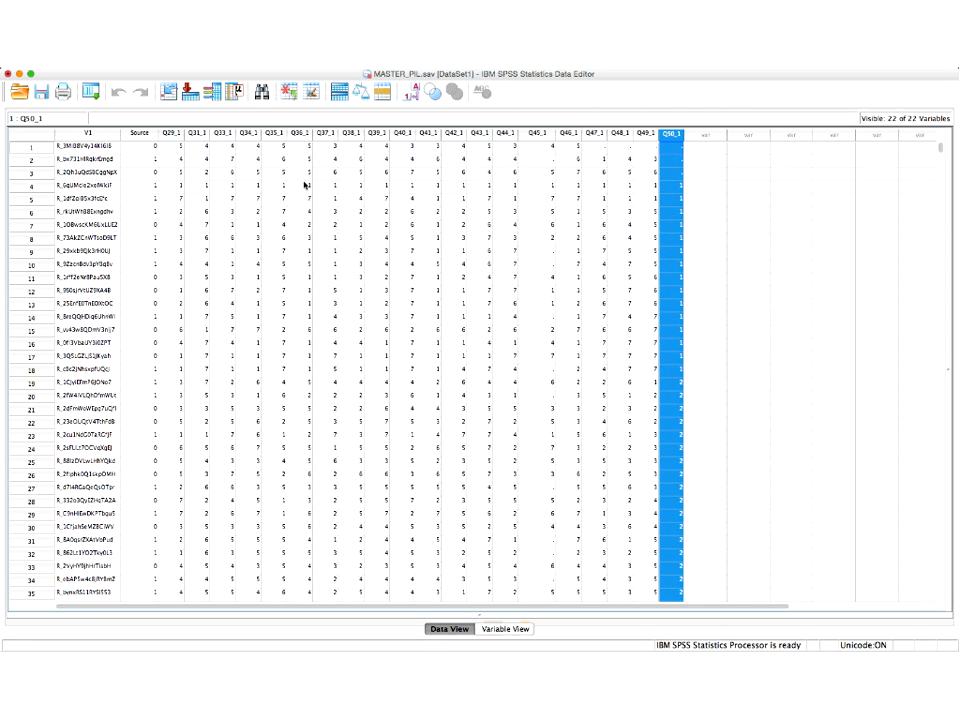
# - Rerun Frequencies on all questionnaire items and Source with the existing settings, leaving frequency tables off
pyautogui.click(244, 70)
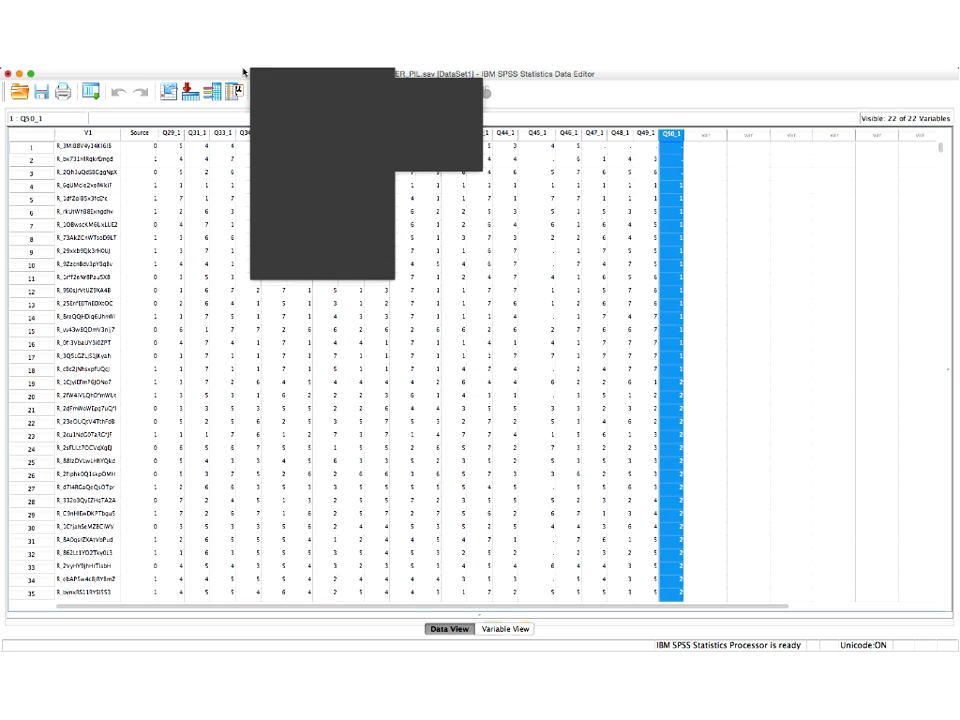
pyautogui.click(425, 85)
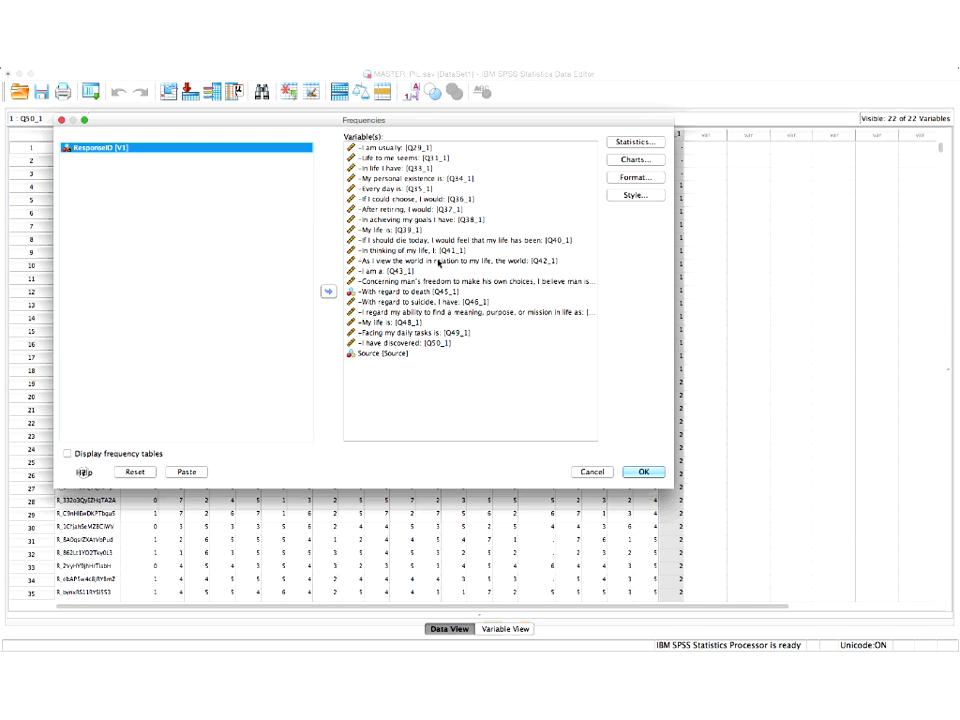
pyautogui.click(646, 474)
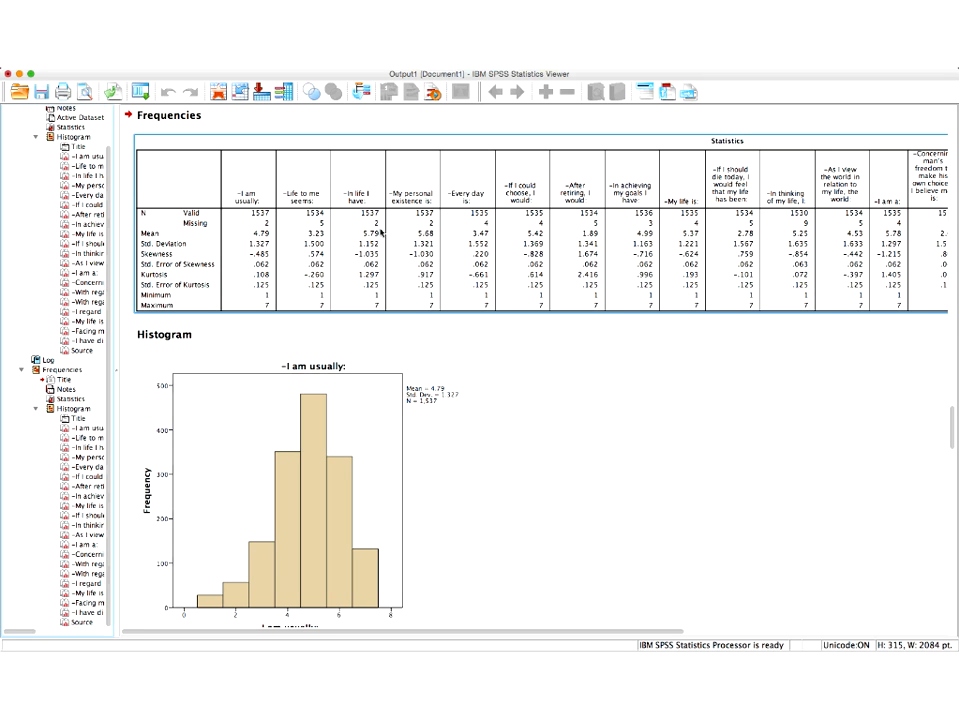
# - Examine the missing counts for every item in the new Statistics table, especially the item about death
pyautogui.hscroll(2, 756, 226)
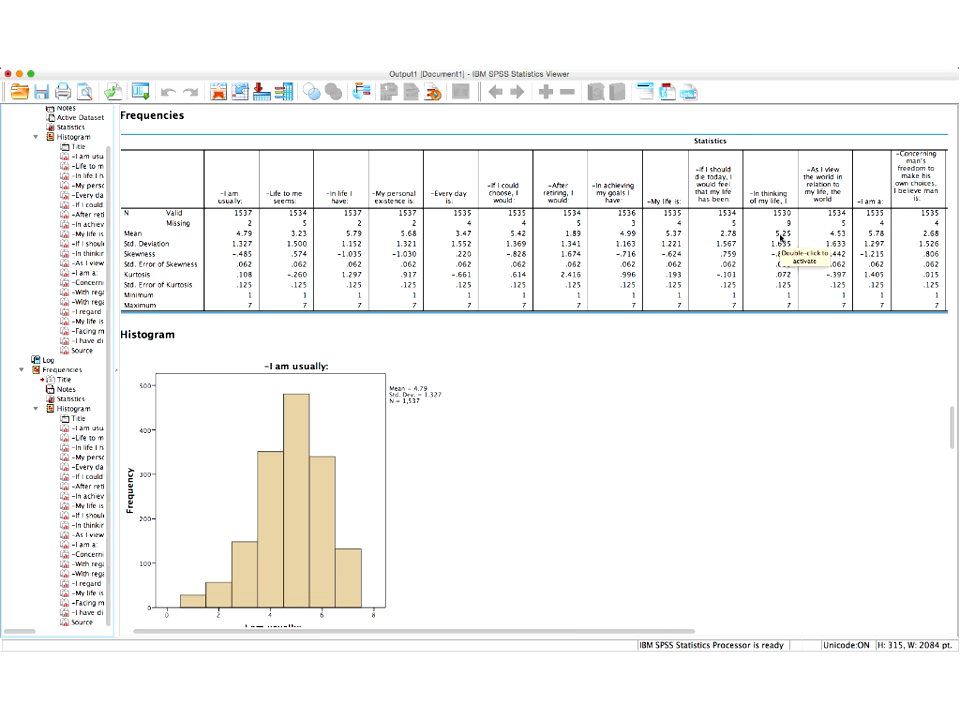
pyautogui.hscroll(2, 781, 237)
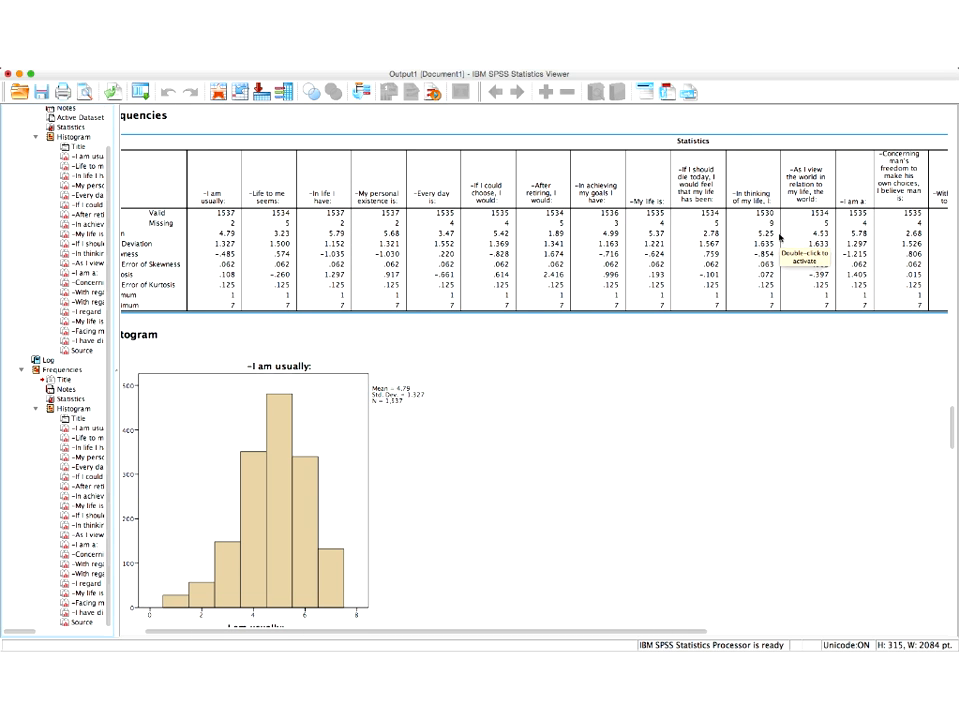
pyautogui.hscroll(3, 781, 237)
pyautogui.hscroll(10, 781, 237)
pyautogui.scroll(-1, 781, 237)
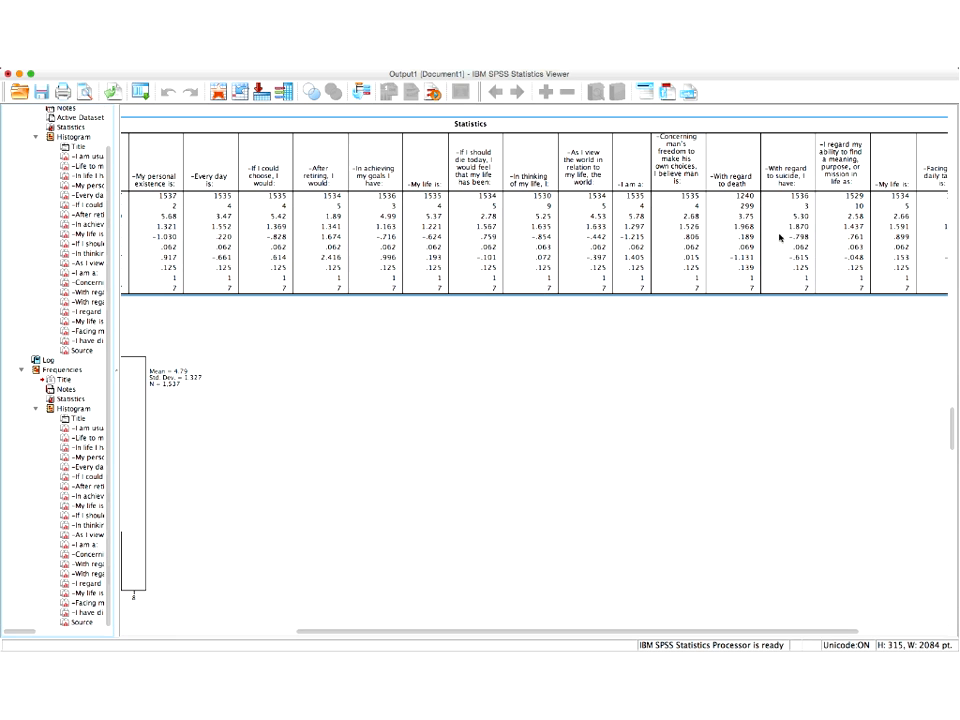
pyautogui.scroll(10, 781, 237)
pyautogui.scroll(-5, 781, 237)
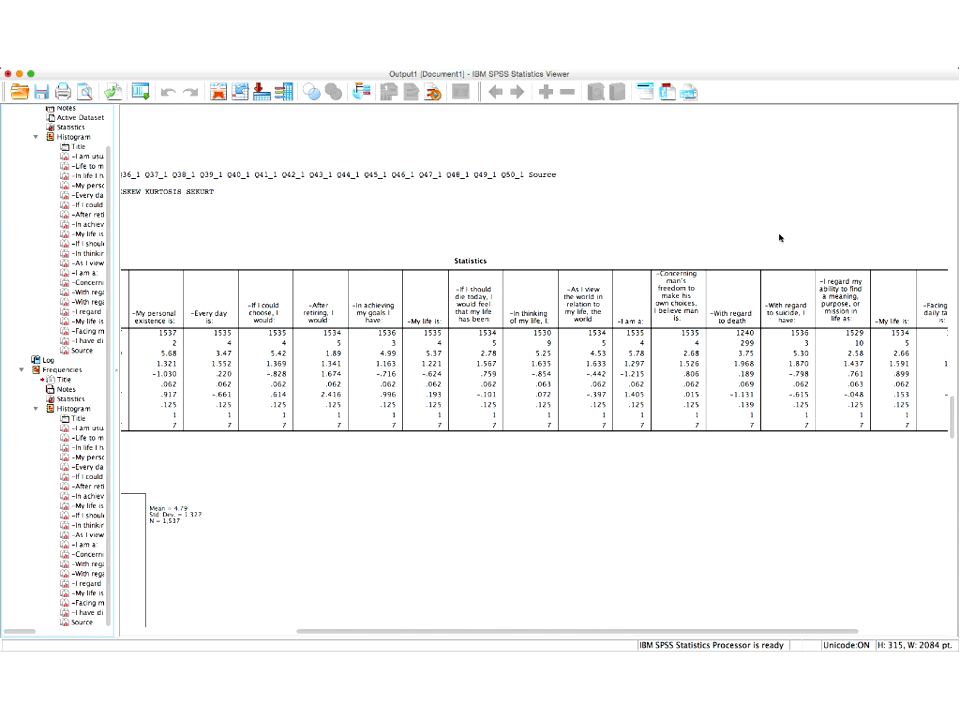
pyautogui.scroll(-1, 781, 237)
pyautogui.click(781, 237)
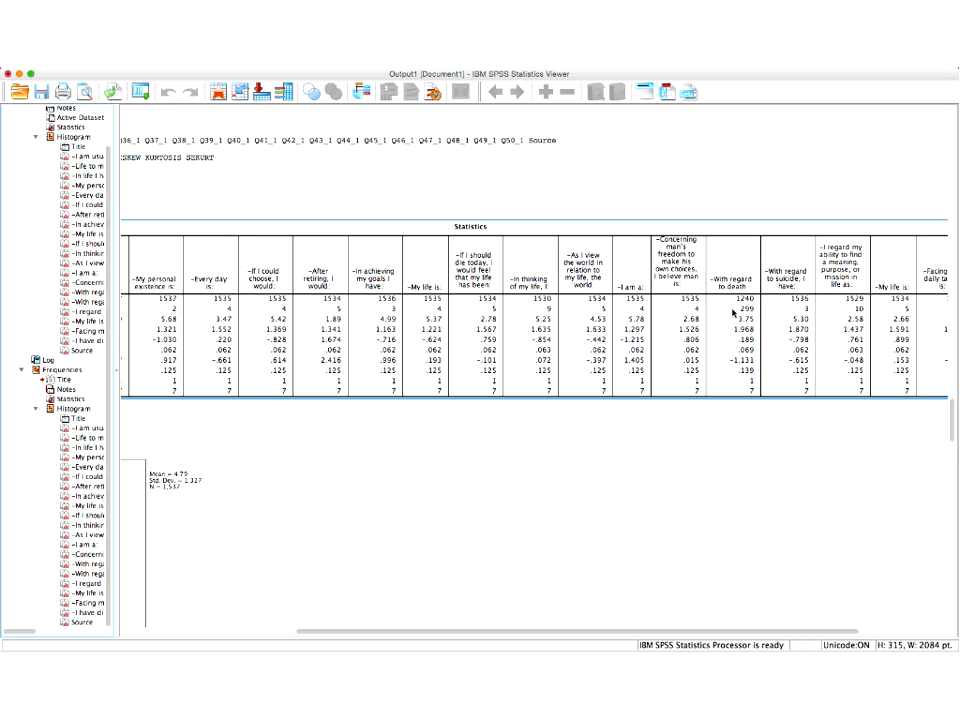
pyautogui.hscroll(-2, 733, 313)
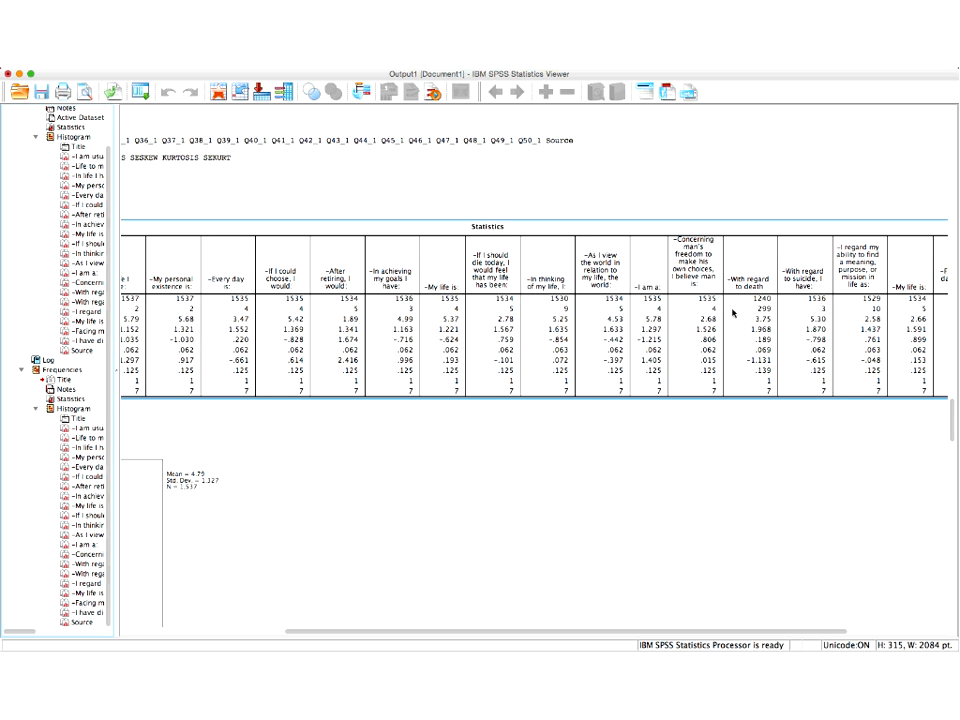
pyautogui.scroll(5, 587, 392)
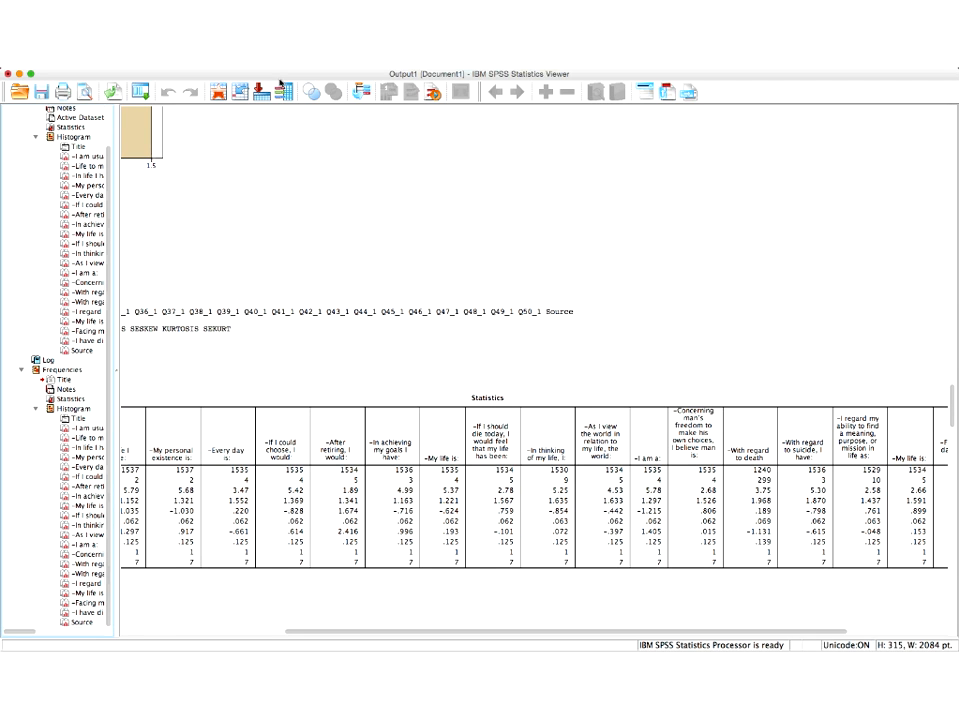
# - Open the Replace Missing Values transformation
pyautogui.click(281, 83)
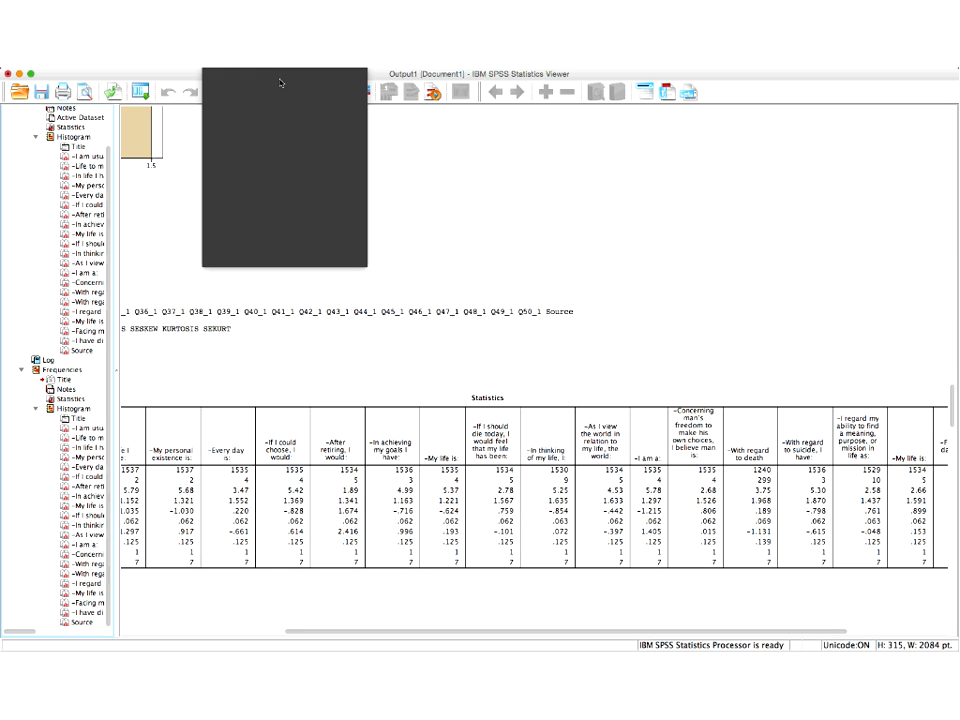
pyautogui.click(296, 226)
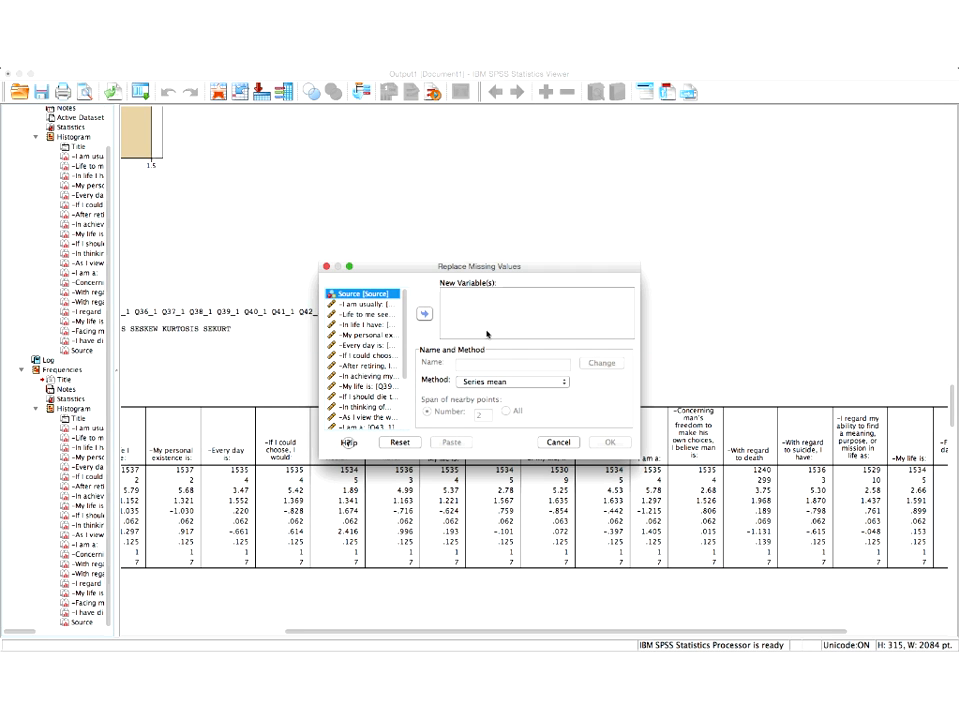
pyautogui.click(512, 386)
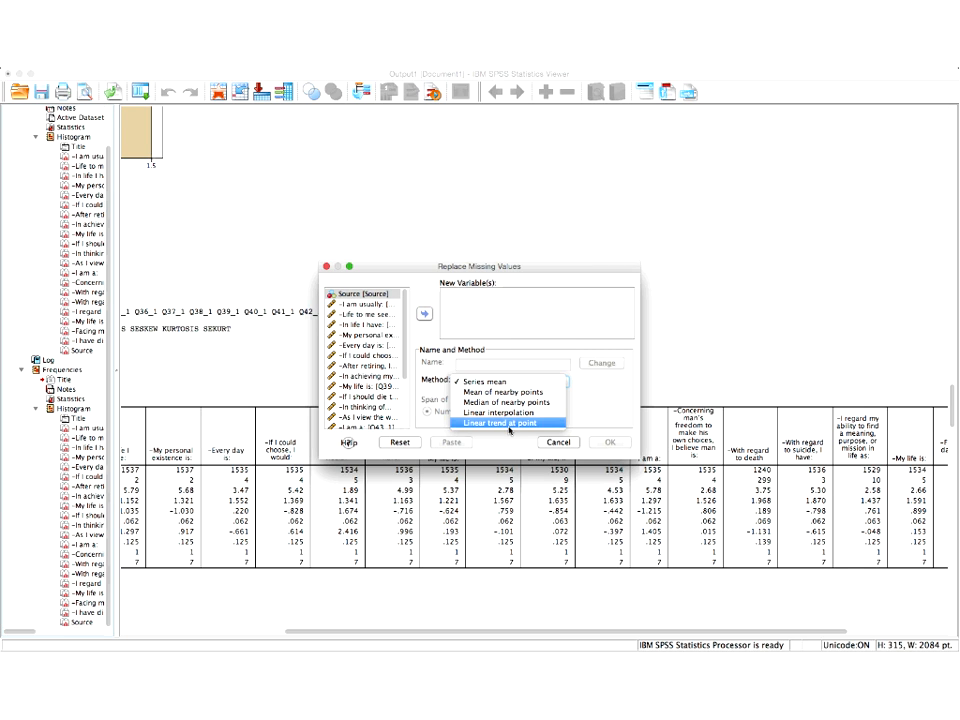
pyautogui.click(510, 424)
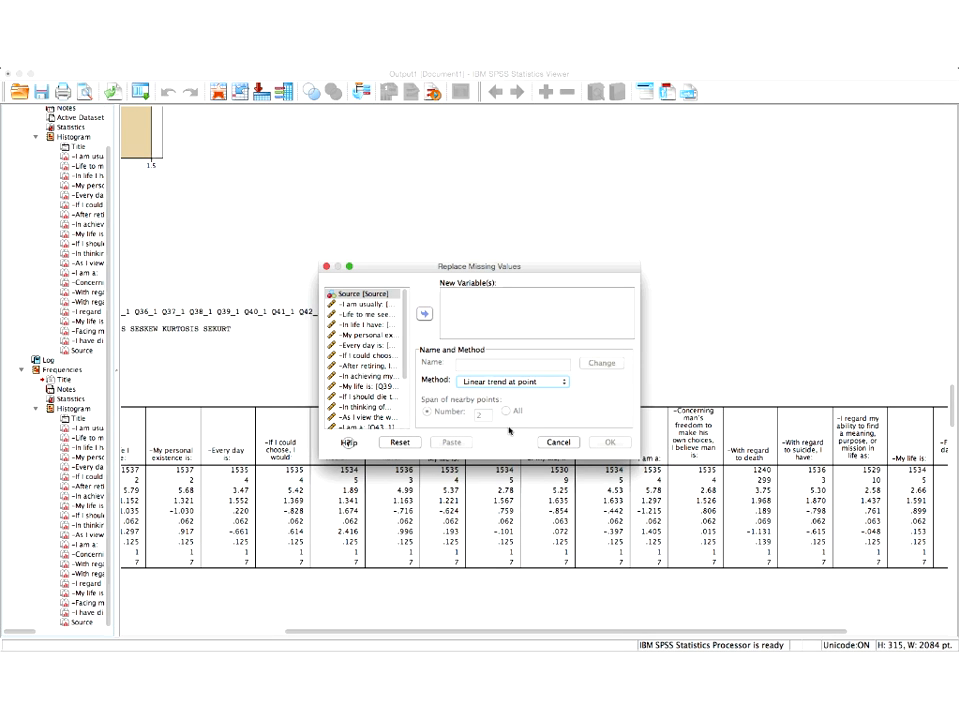
pyautogui.click(506, 386)
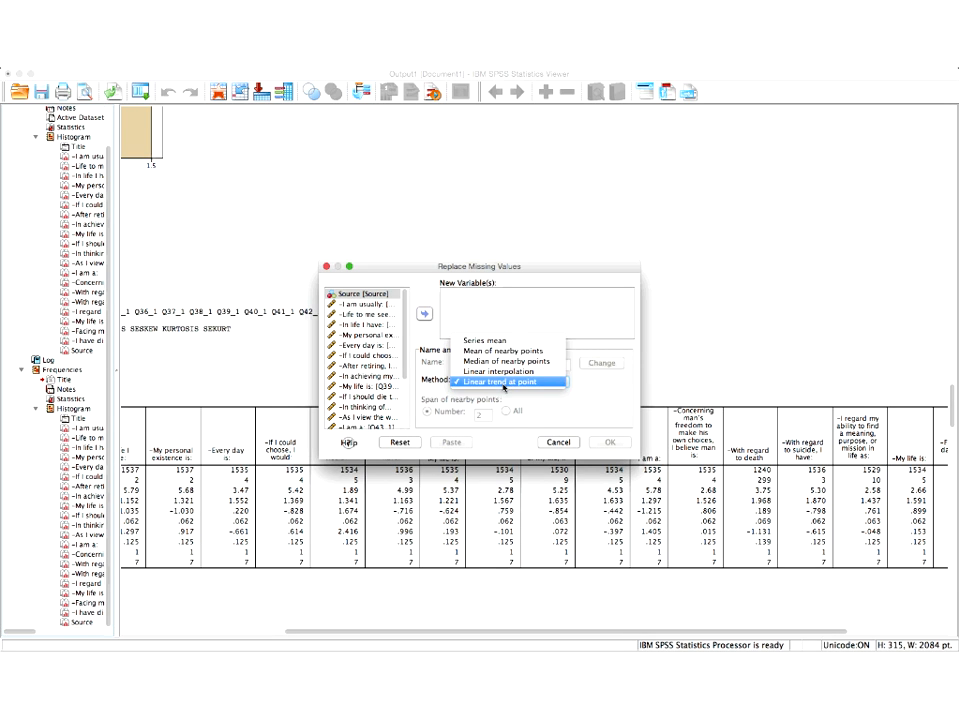
pyautogui.click(505, 351)
pyautogui.click(520, 381)
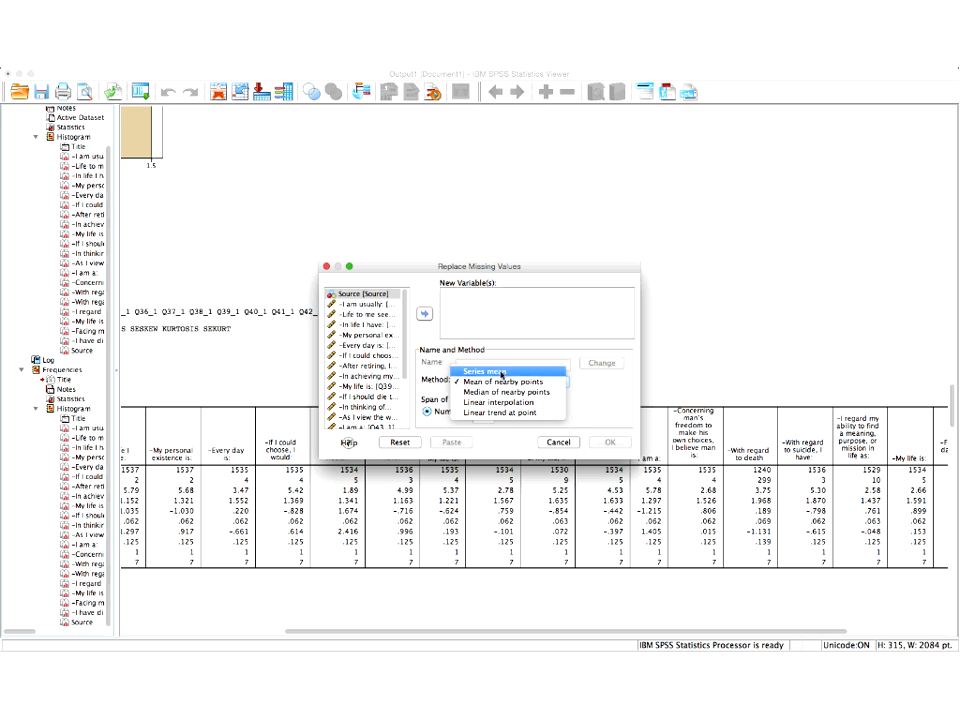
pyautogui.click(502, 371)
pyautogui.click(364, 345)
pyautogui.click(422, 316)
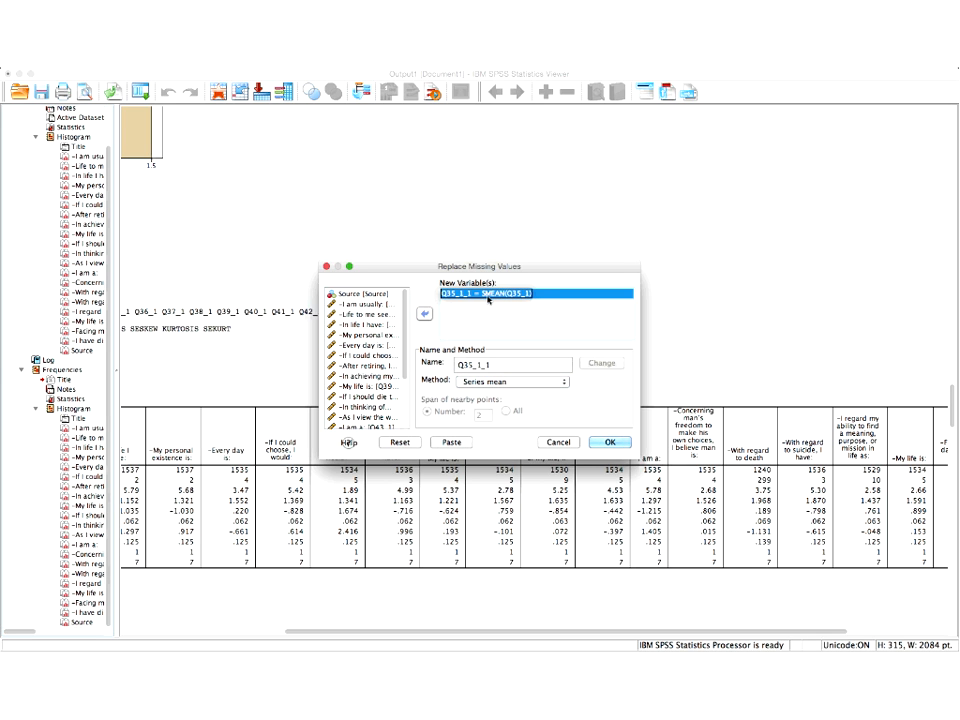
pyautogui.click(424, 316)
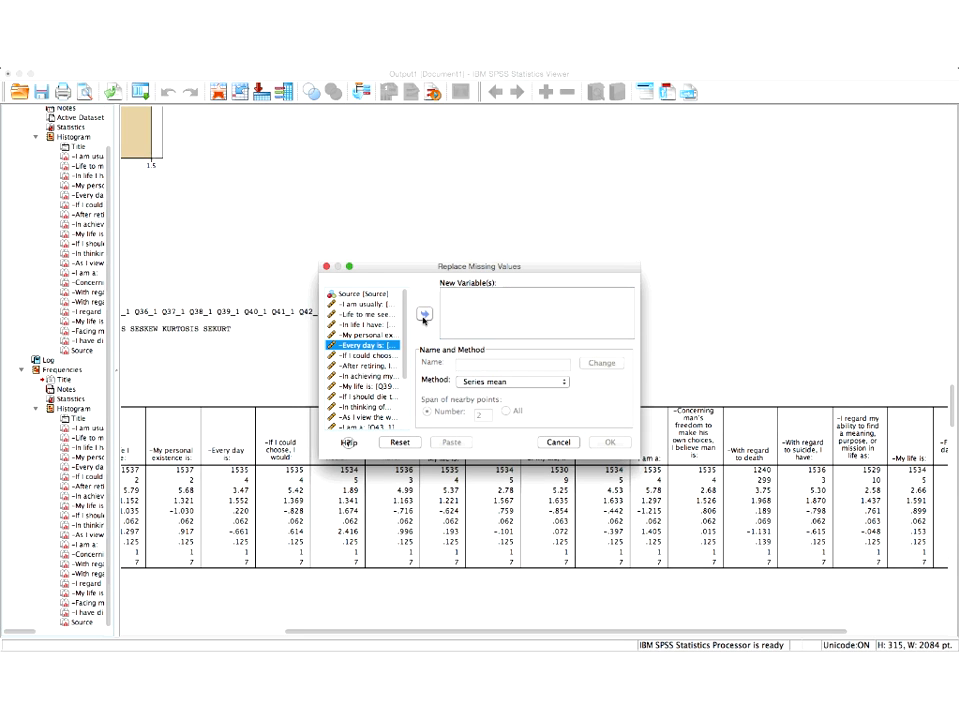
# - Set the replacement method to Linear trend at point and add all items from Q29_1 to Q50_1 as new variables
pyautogui.click(551, 381)
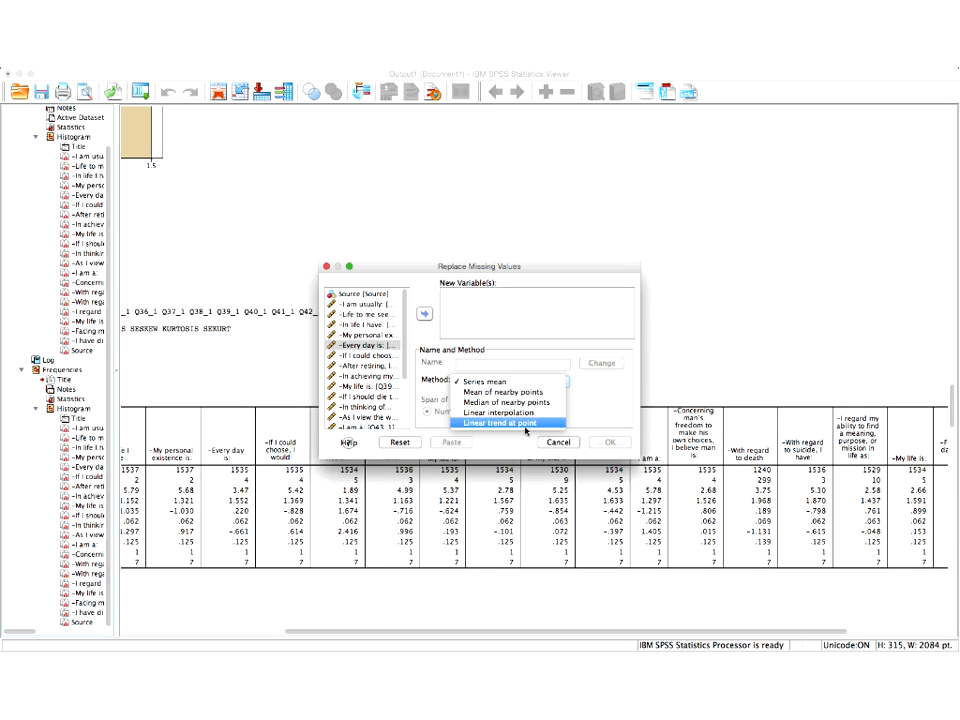
pyautogui.click(490, 424)
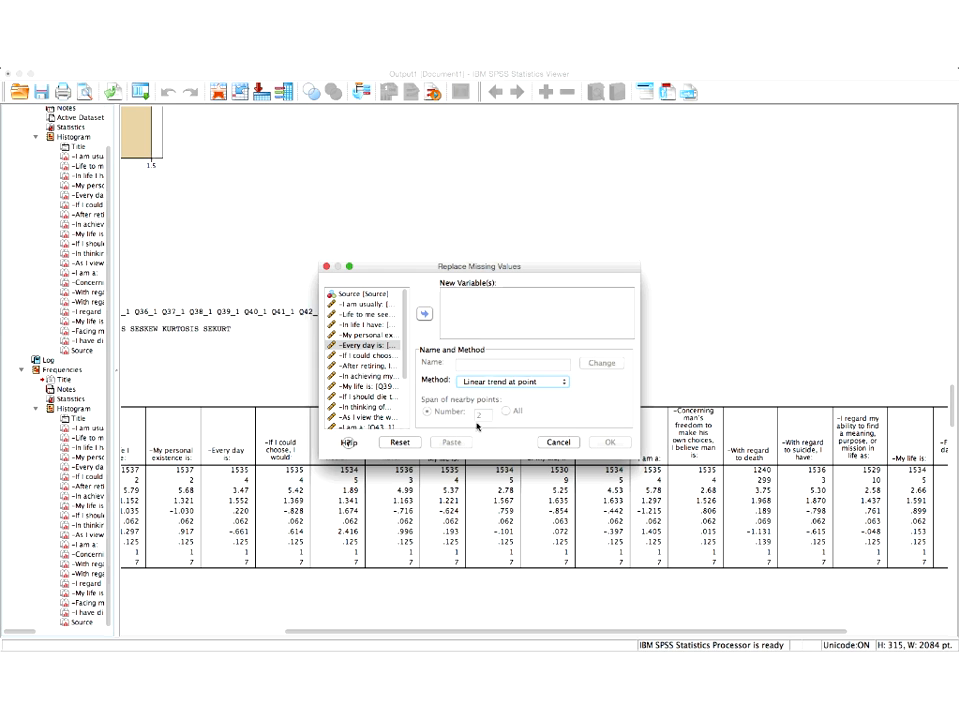
pyautogui.click(378, 303)
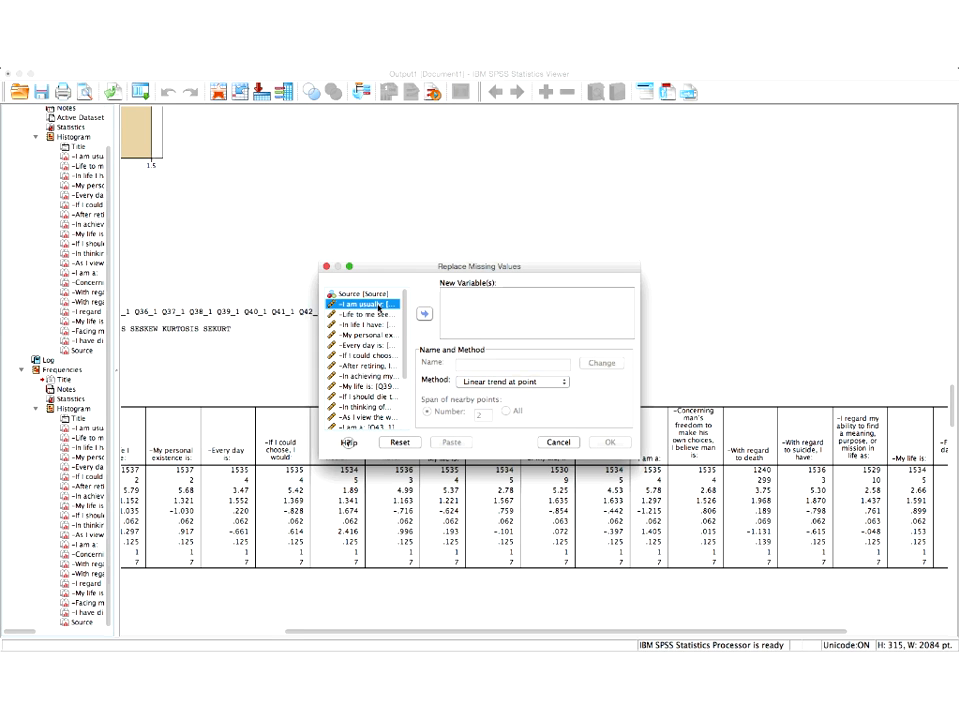
pyautogui.scroll(-5, 400, 356)
pyautogui.keyDown('shift'); pyautogui.click(372, 427); pyautogui.keyUp('shift')
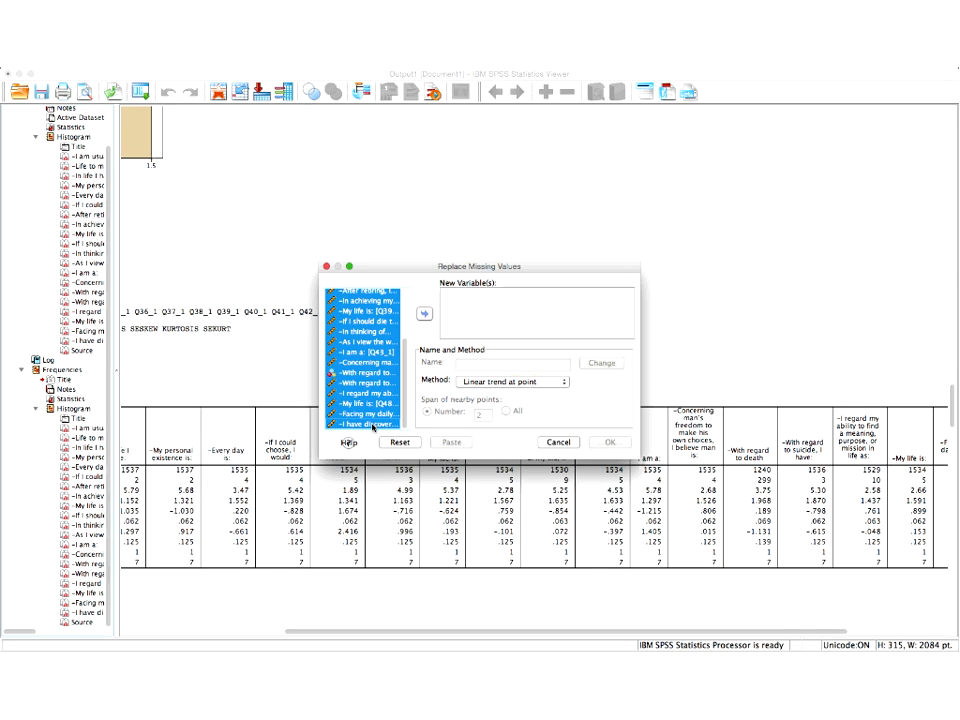
pyautogui.click(424, 314)
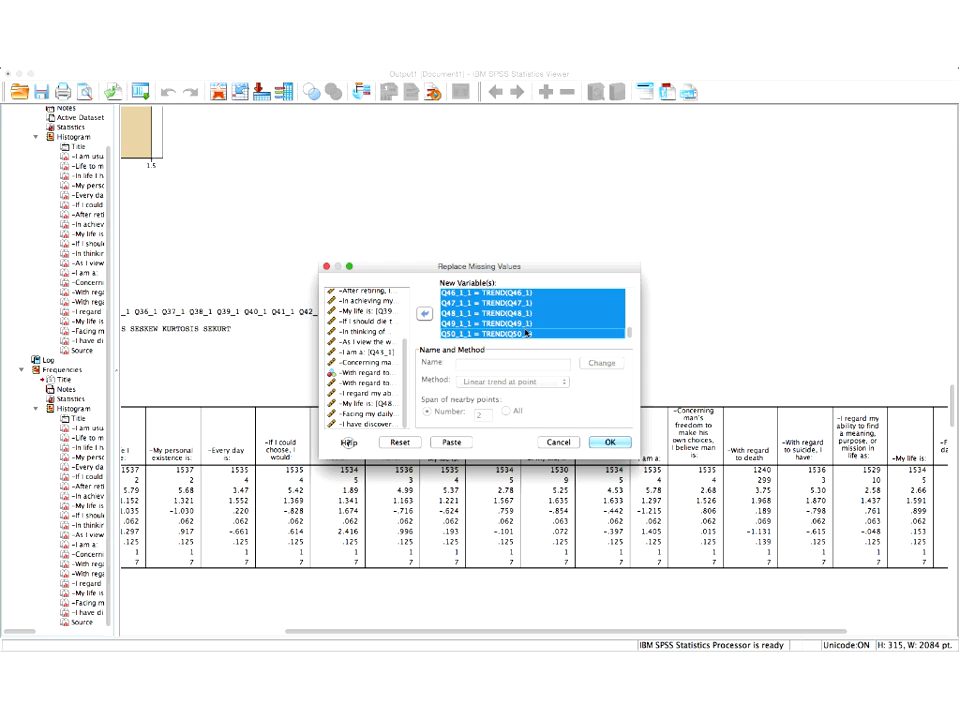
# - Remove Q45_1 from the variables whose missing values are replaced
pyautogui.scroll(3, 529, 320)
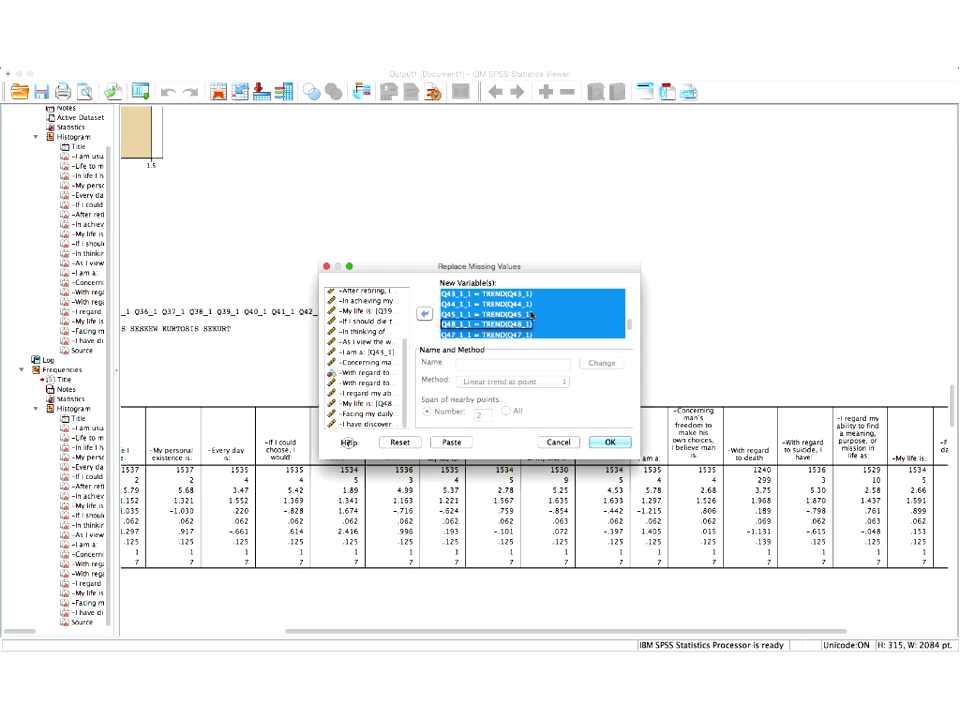
pyautogui.click(531, 315)
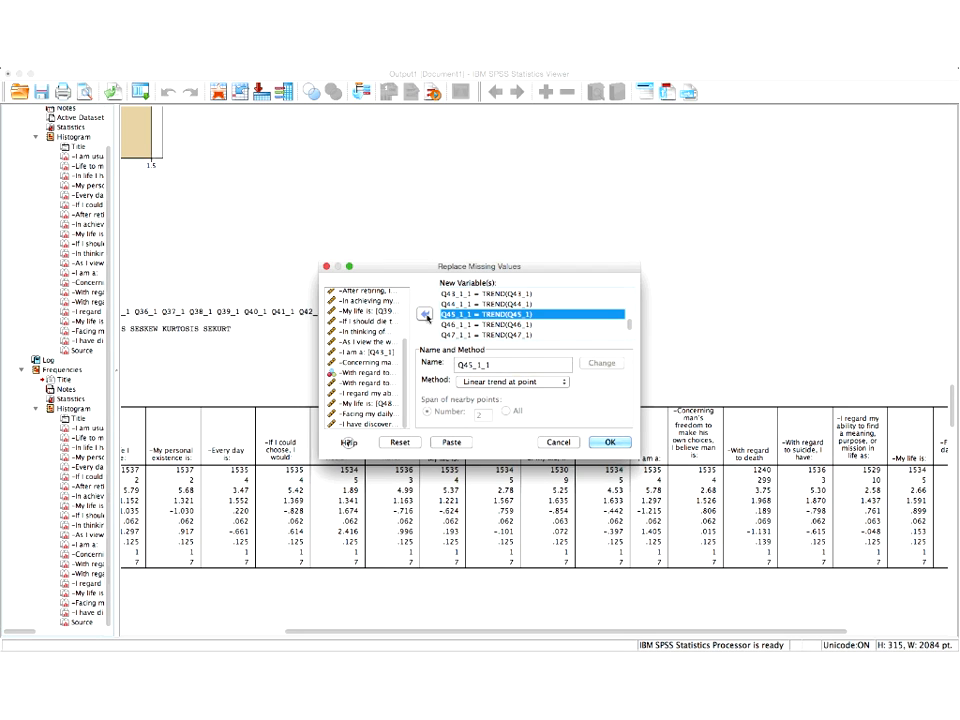
pyautogui.click(424, 315)
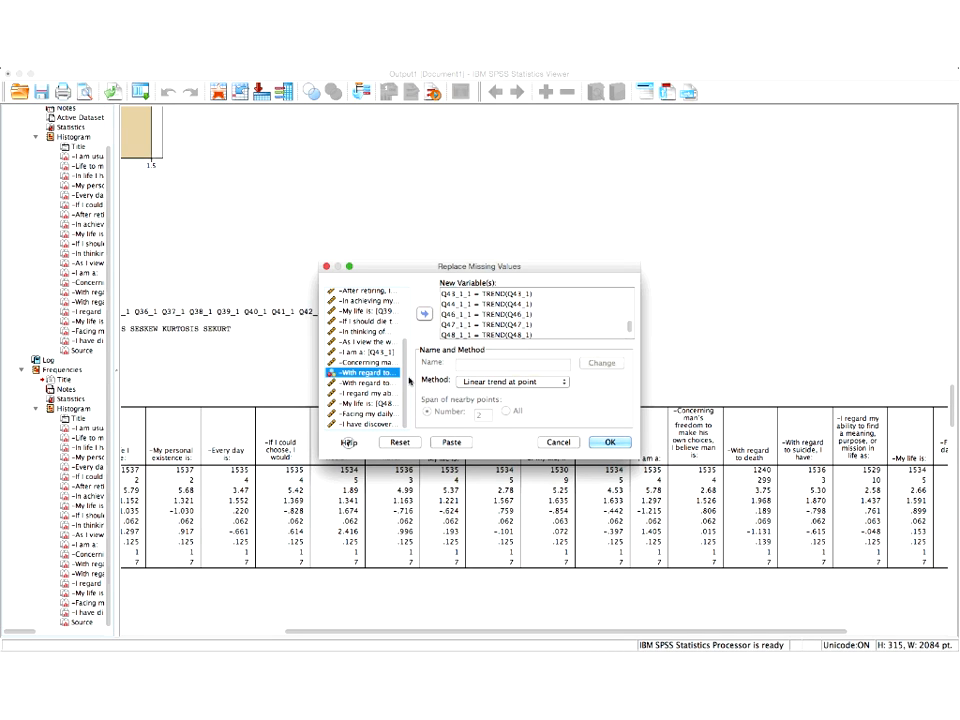
# - Run the linear trend replacement of missing values and review the Result Variables table in the output
pyautogui.click(609, 444)
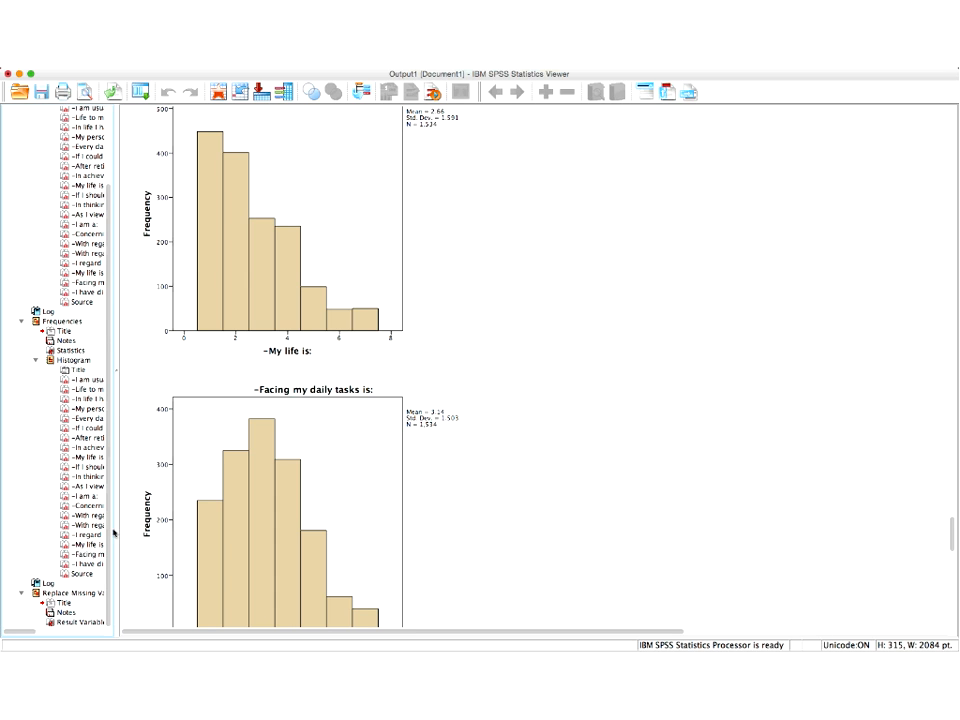
pyautogui.click(82, 622)
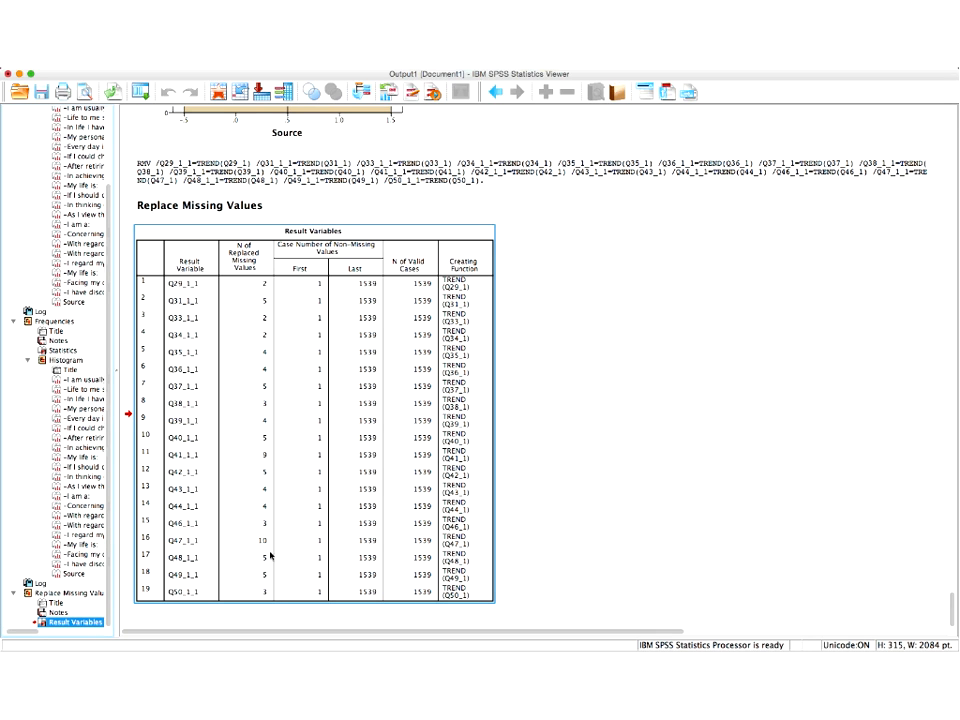
pyautogui.click(250, 626)
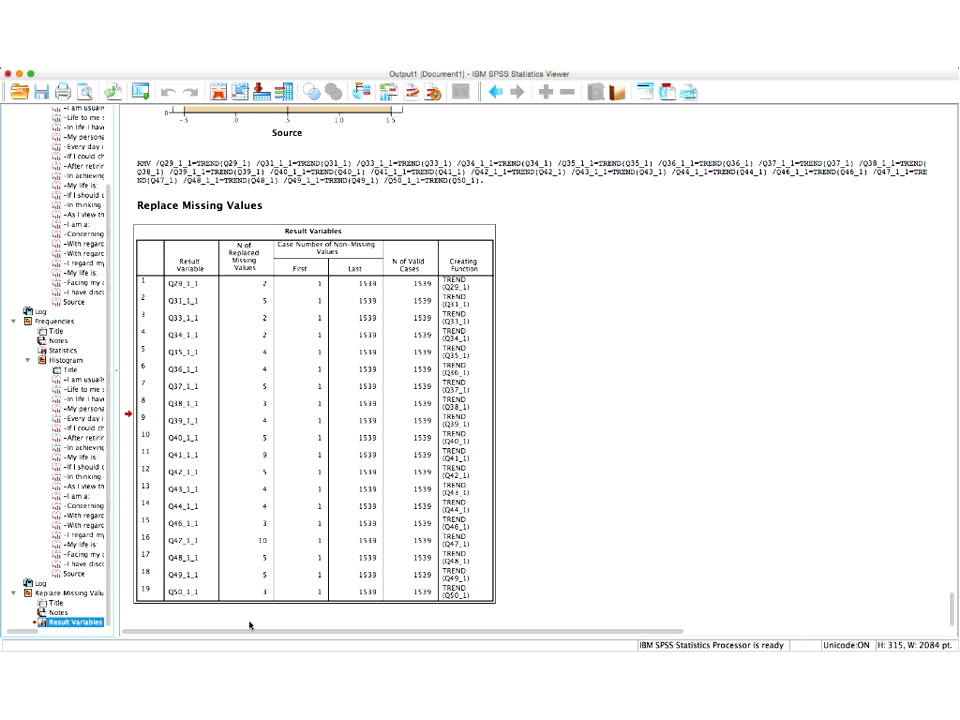
pyautogui.click(260, 576)
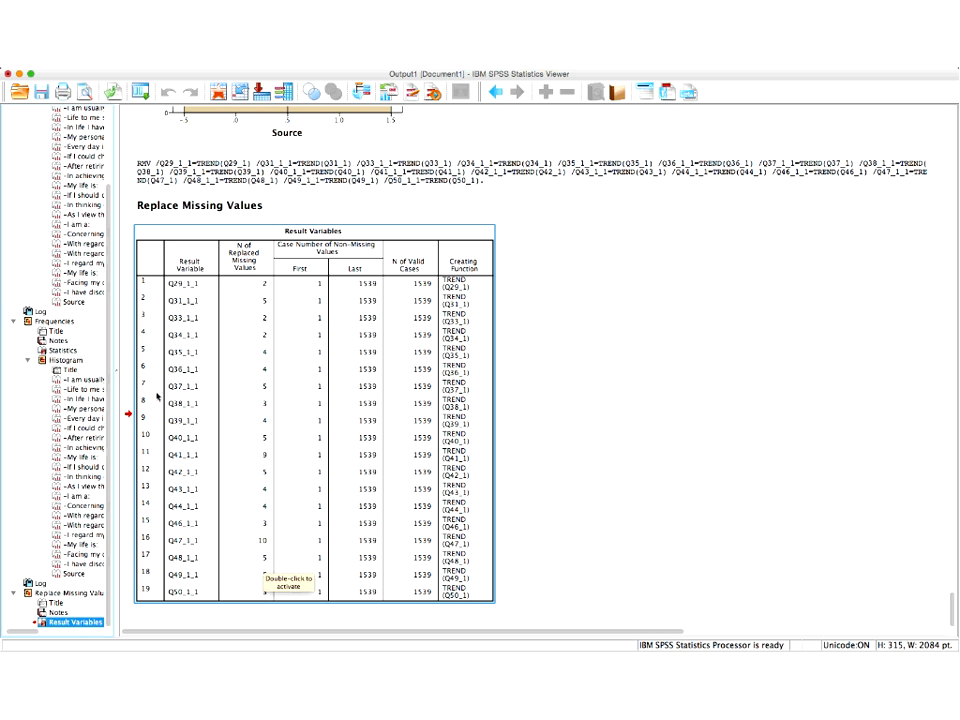
# - Delete the original variables Q29_1 through Q44_1 from the dataset's variable list
pyautogui.click(221, 92)
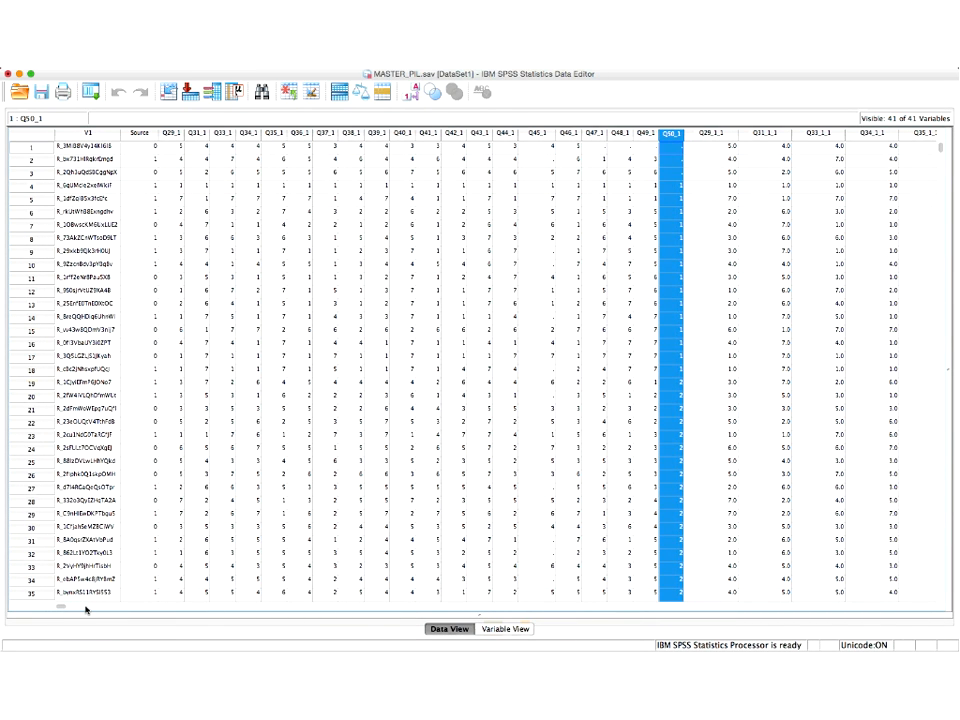
pyautogui.moveTo(85, 609); pyautogui.dragTo(332, 607)
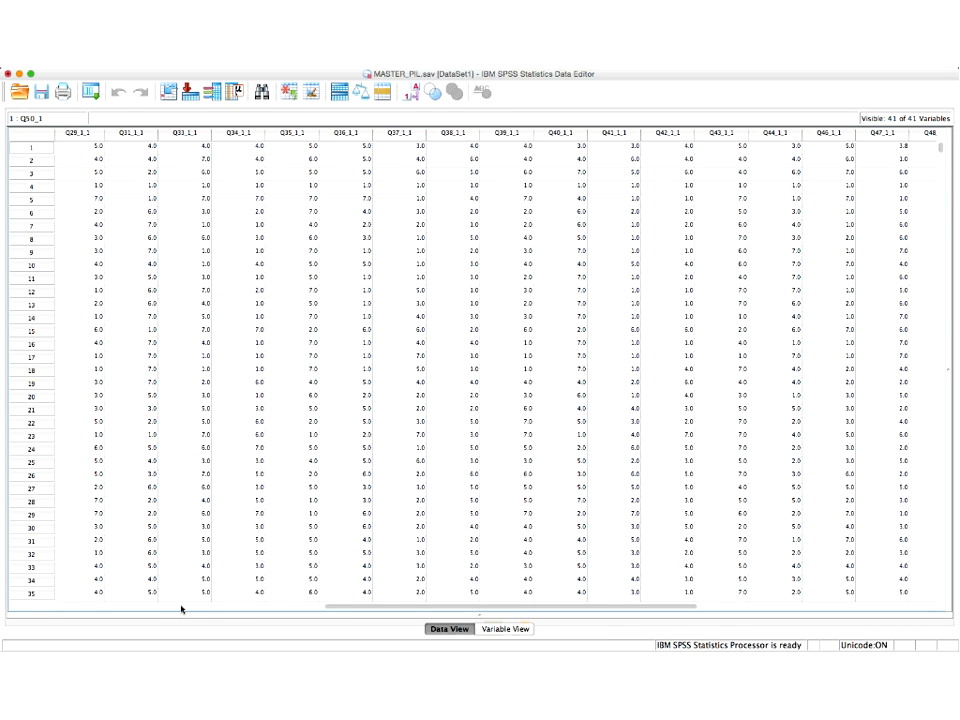
pyautogui.click(506, 629)
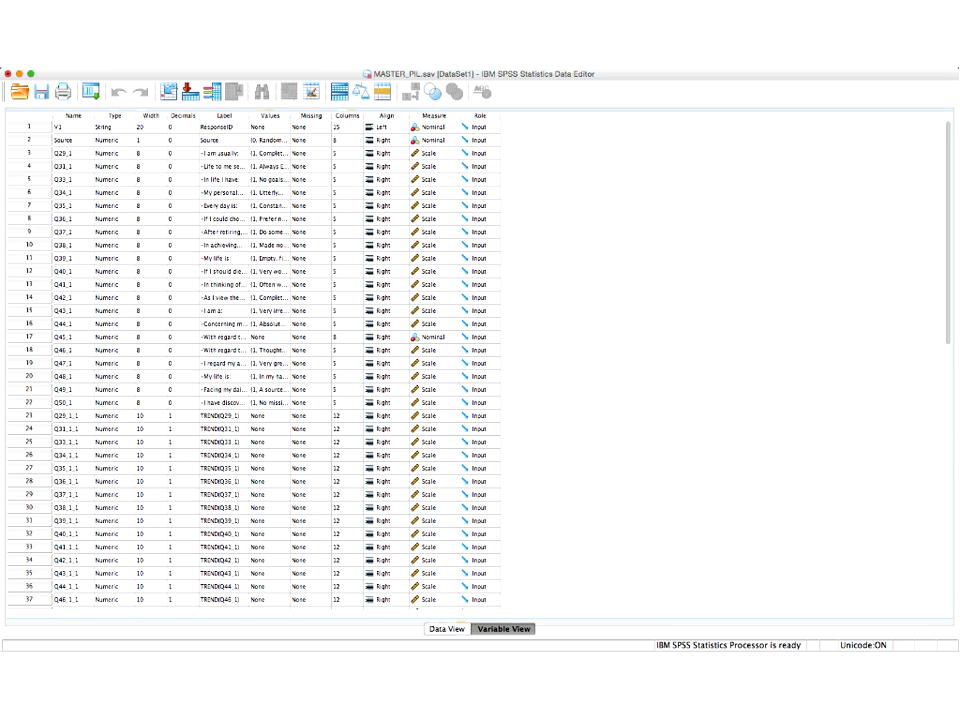
pyautogui.click(40, 154)
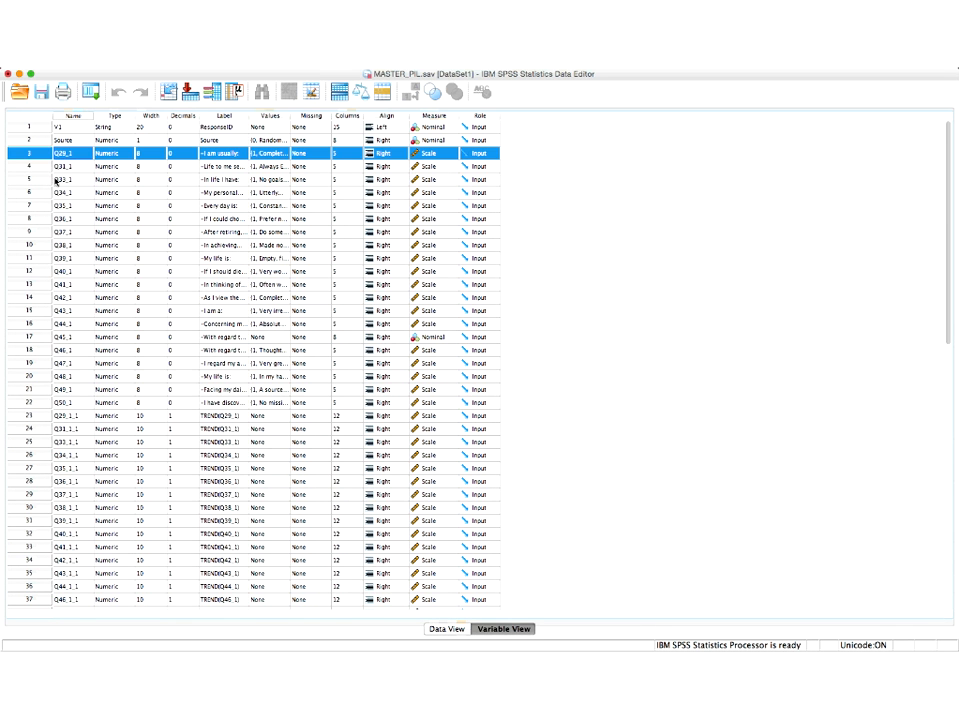
pyautogui.keyDown('shift'); pyautogui.click(29, 324); pyautogui.keyUp('shift')
pyautogui.press('Delete')
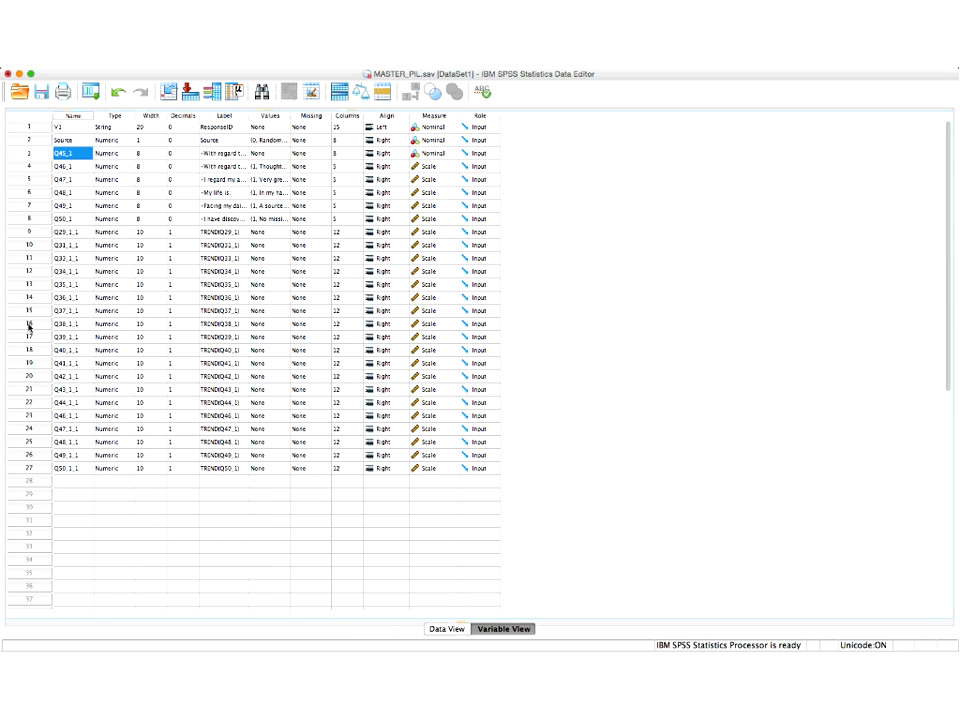
# - Move Q45_1 between Q44_1_1 and Q46_1_1, and delete the original variables Q46_1 through Q50_1
pyautogui.click(29, 153)
pyautogui.moveTo(59, 160); pyautogui.dragTo(41, 422)
pyautogui.click(29, 158)
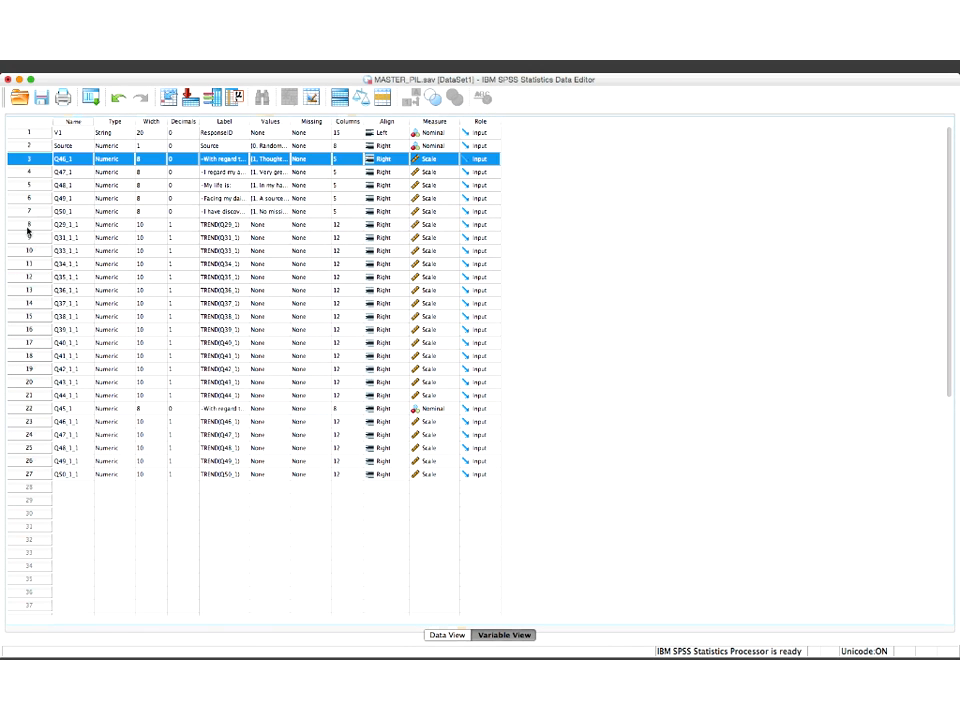
pyautogui.keyDown('shift'); pyautogui.click(39, 212); pyautogui.keyUp('shift')
pyautogui.press('Delete')
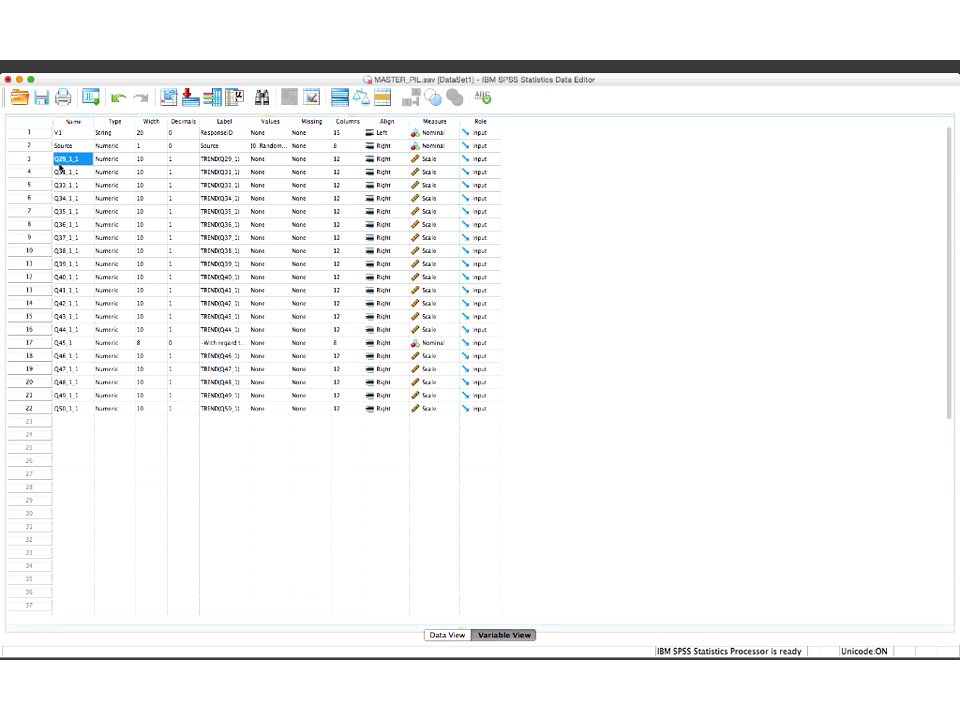
# - Save the changes to MASTER_PIL.sav and save the dataset in Downloads under the new name "il no missing"
pyautogui.click(107, 66)
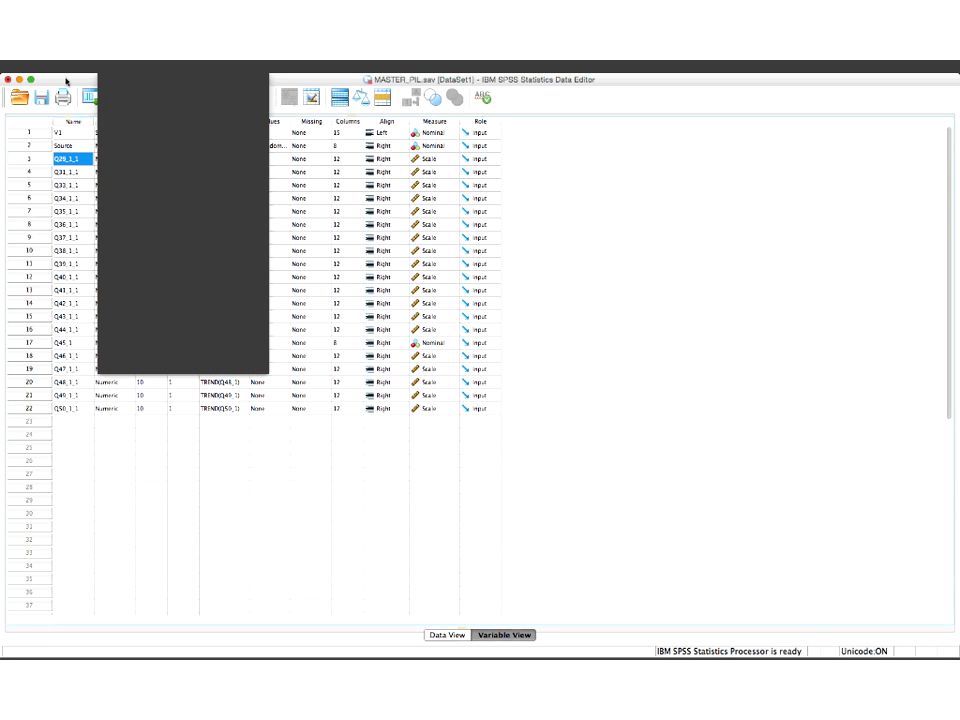
pyautogui.click(123, 142)
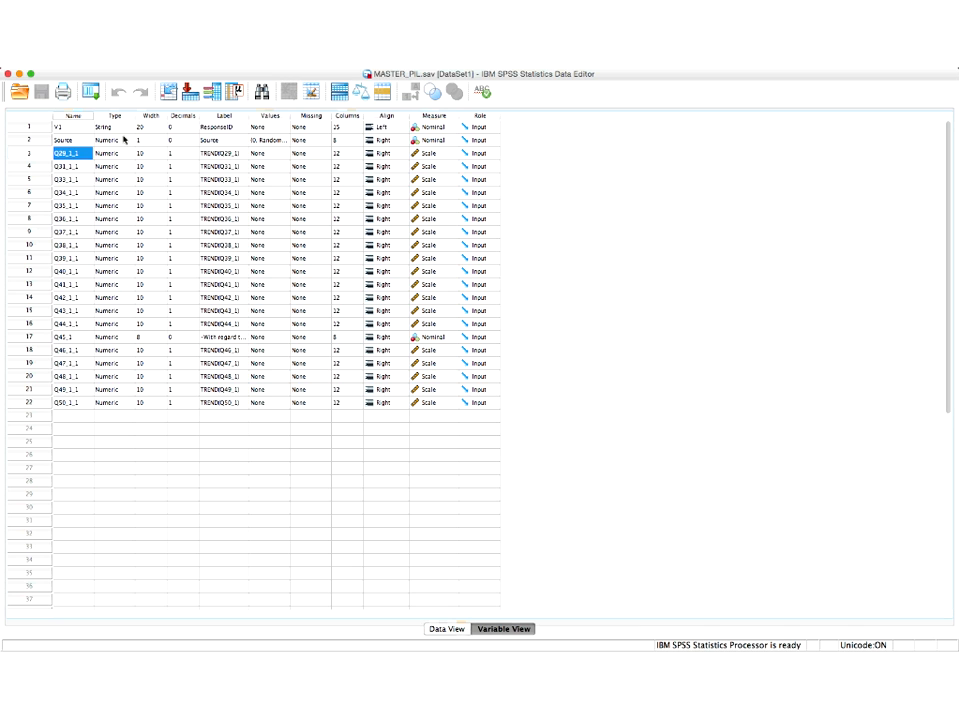
pyautogui.click(130, 76)
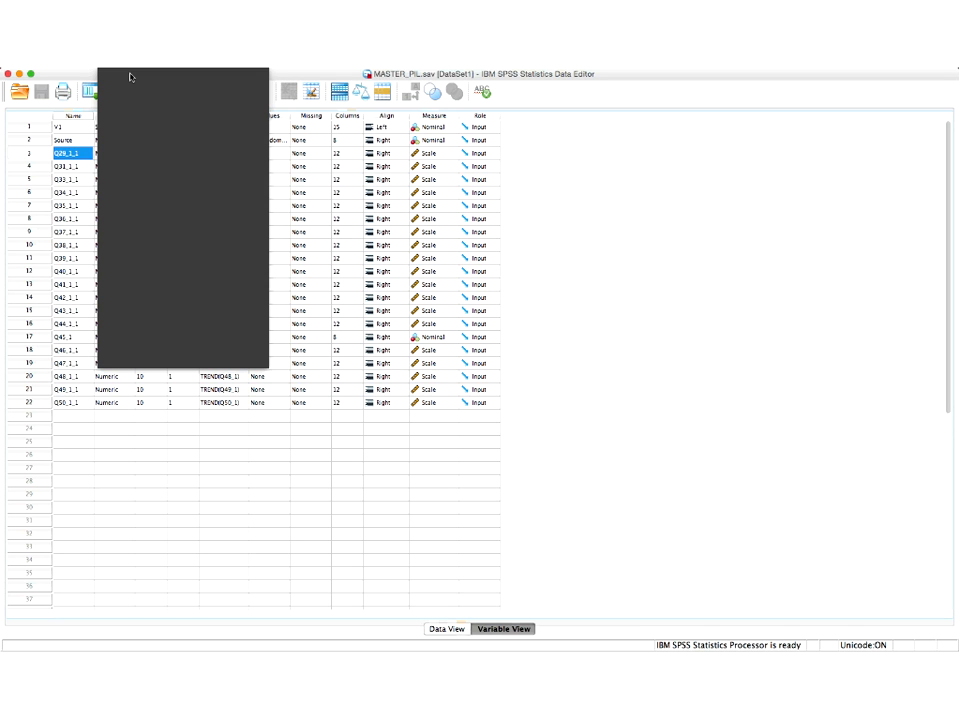
pyautogui.click(140, 160)
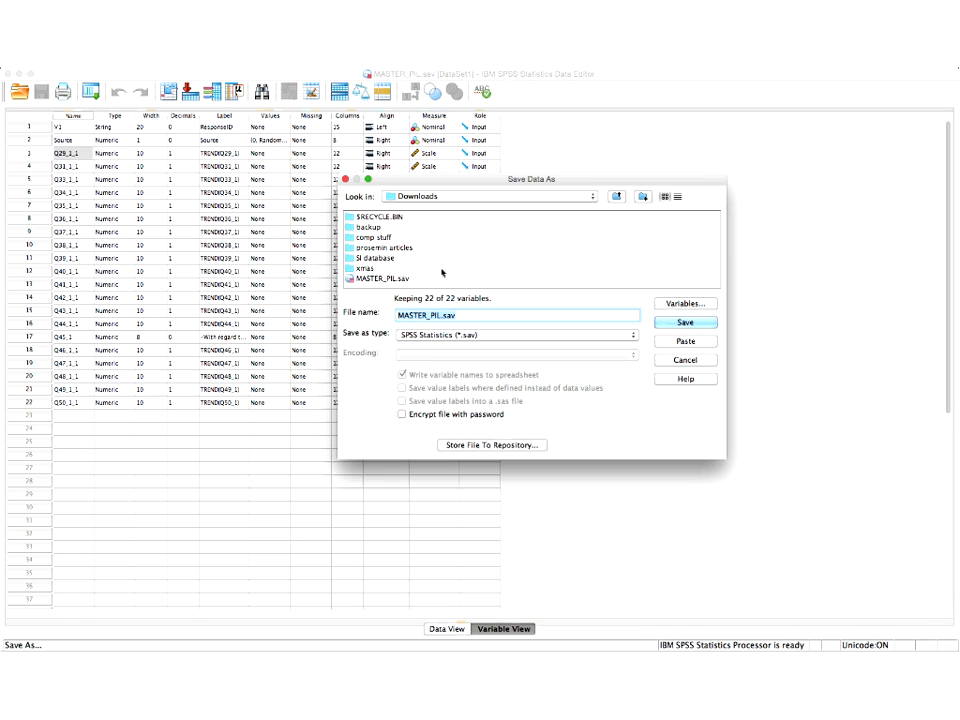
pyautogui.press('BackSpace')
pyautogui.write('i')
pyautogui.write('il no')
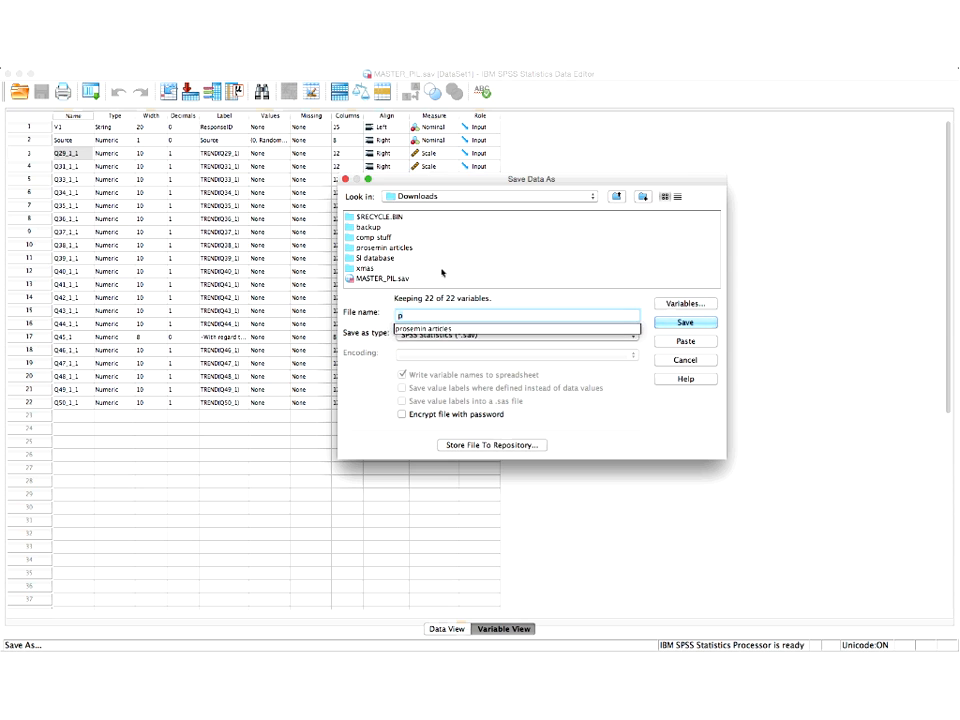
pyautogui.write(' missing')
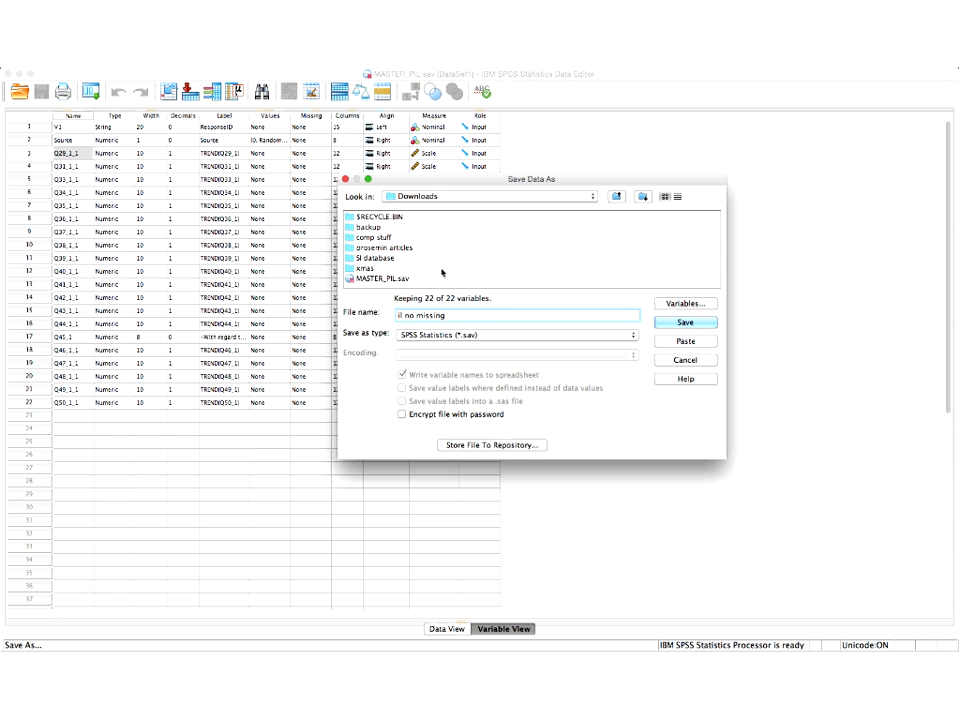
pyautogui.press('Return')
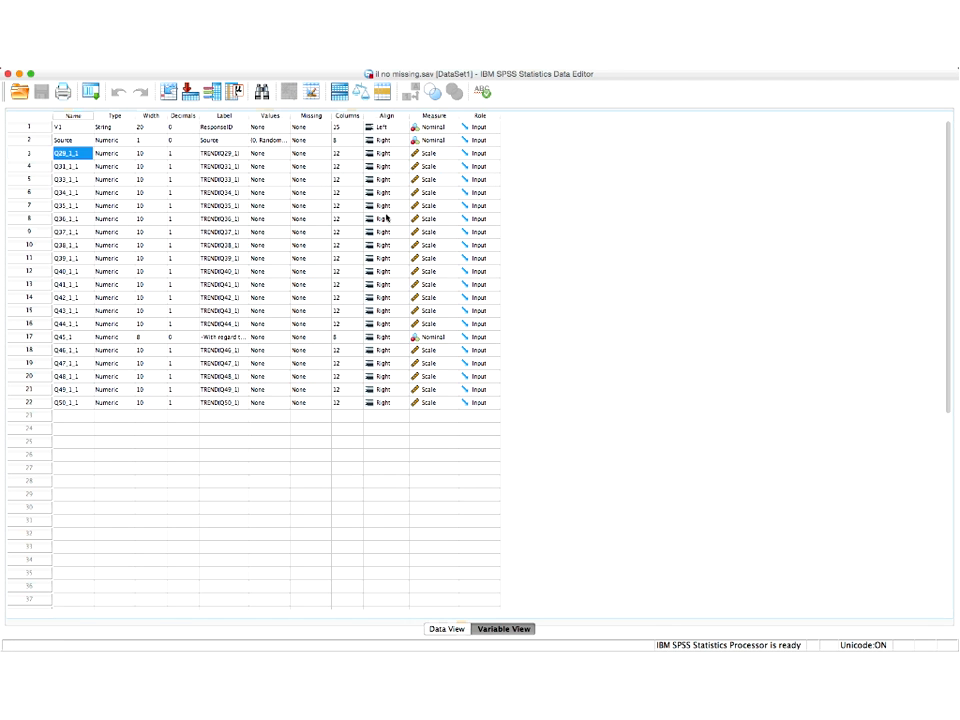
# - Examine the Q45_1 responses and the neighbouring replaced items case by case for remaining blanks
pyautogui.doubleClick(44, 337)
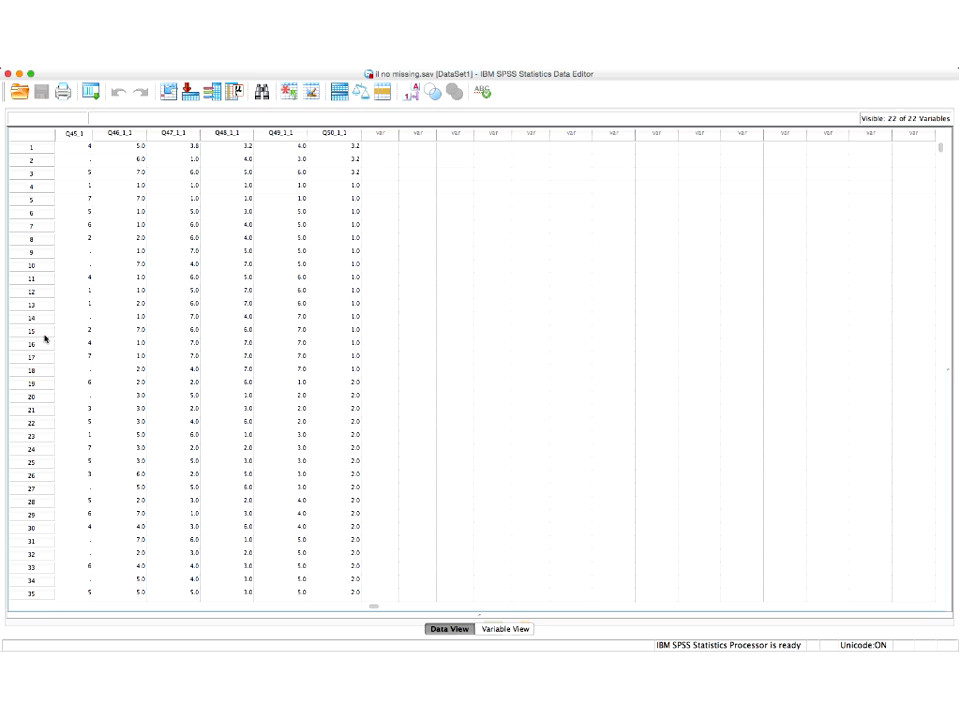
pyautogui.hscroll(-3, 123, 261)
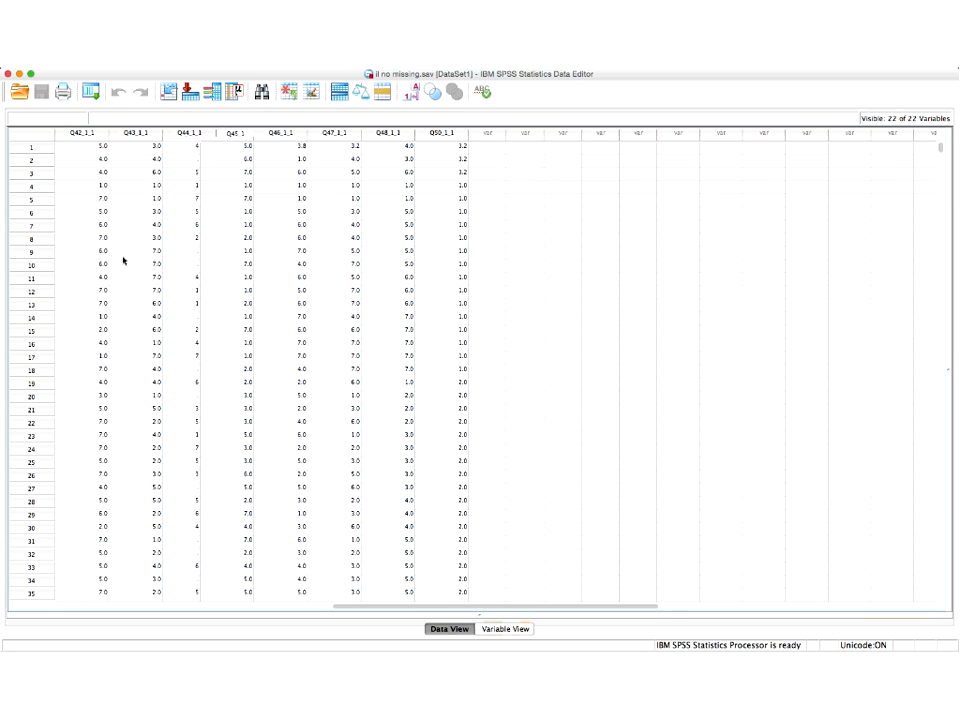
pyautogui.hscroll(-3, 123, 261)
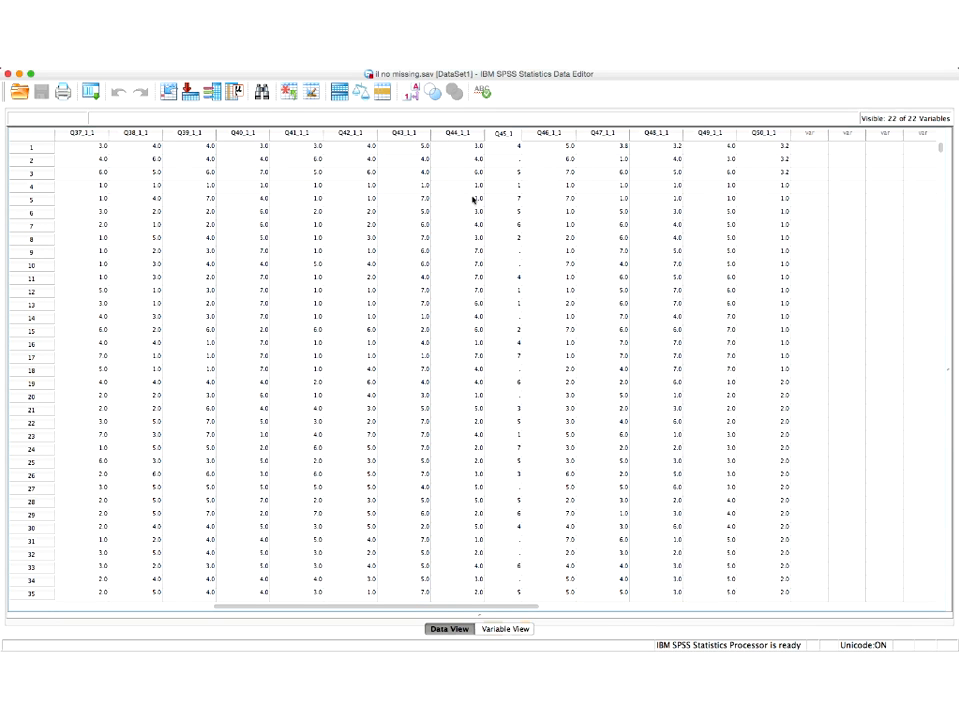
pyautogui.click(505, 160)
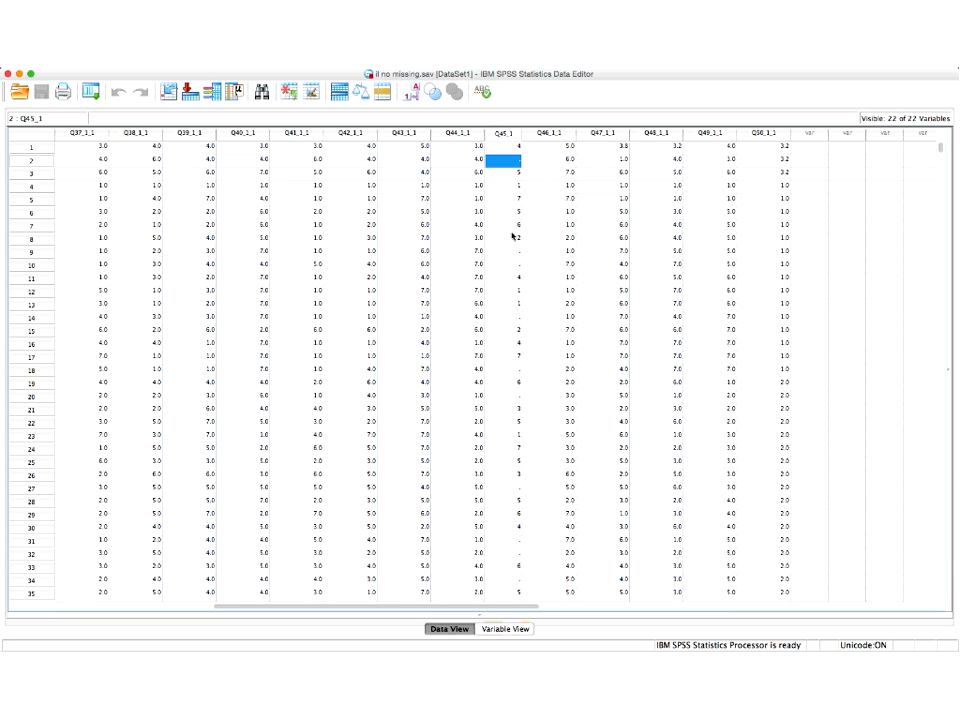
pyautogui.hscroll(-1, 512, 236)
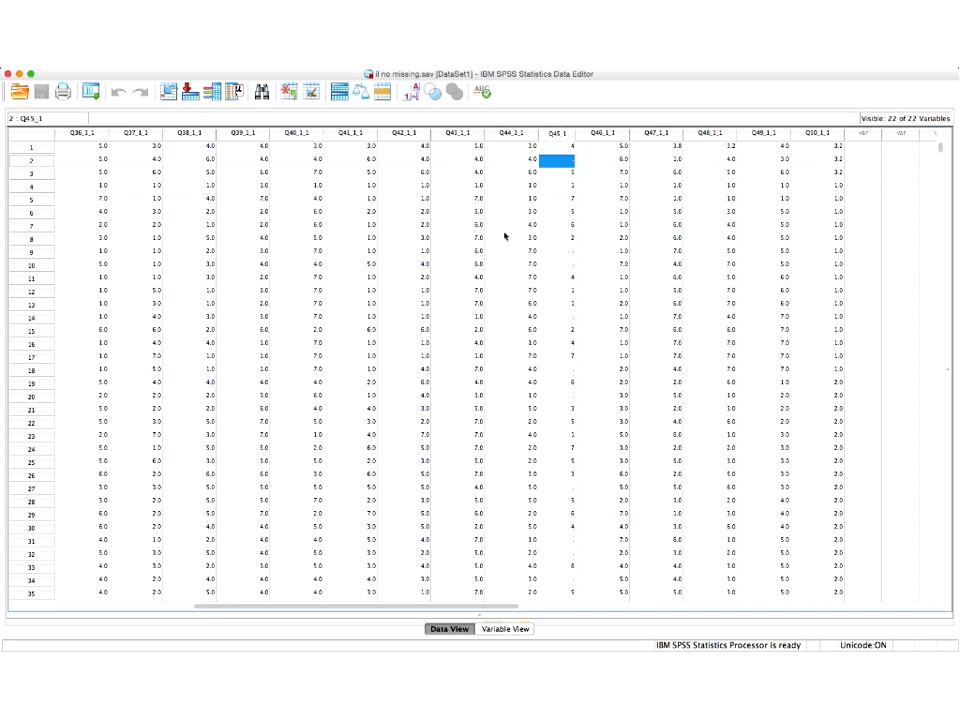
pyautogui.hscroll(-3, 505, 236)
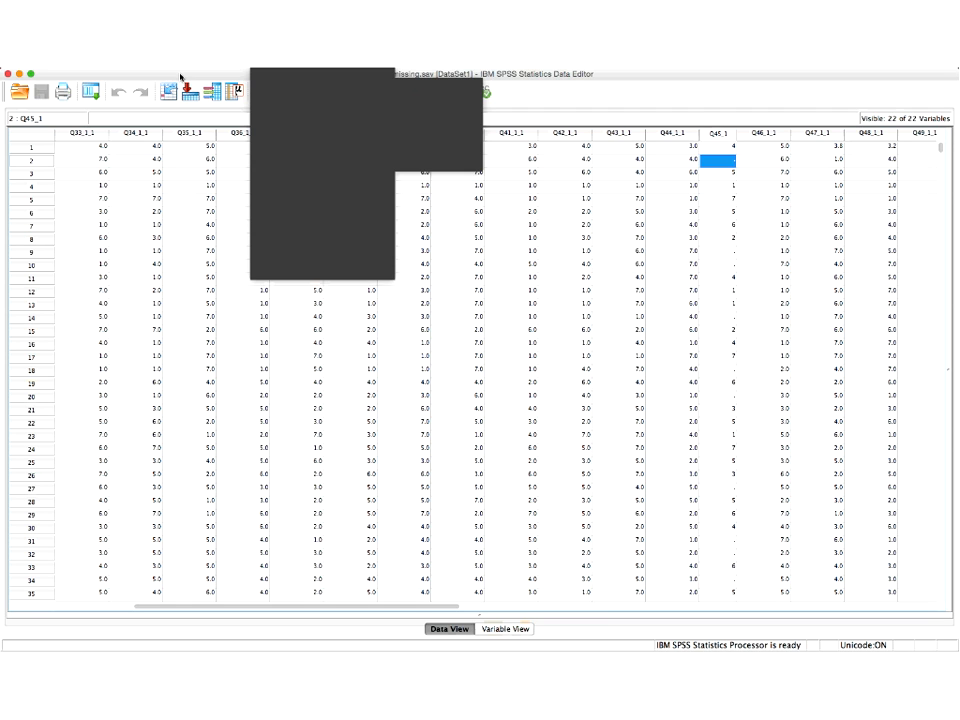
# - Run Descriptives on Q29_1_1, Q31_1_1 and Q33_1_1, saving the standardized values as variables
pyautogui.click(234, 222)
pyautogui.keyDown('shift'); pyautogui.click(230, 243); pyautogui.keyUp('shift')
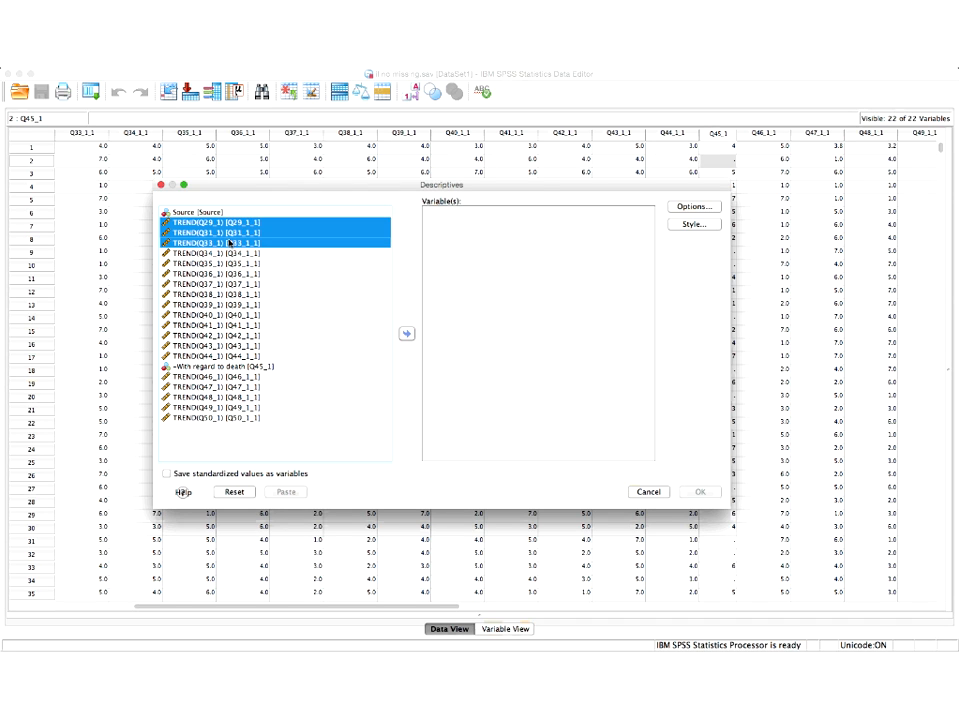
pyautogui.click(405, 334)
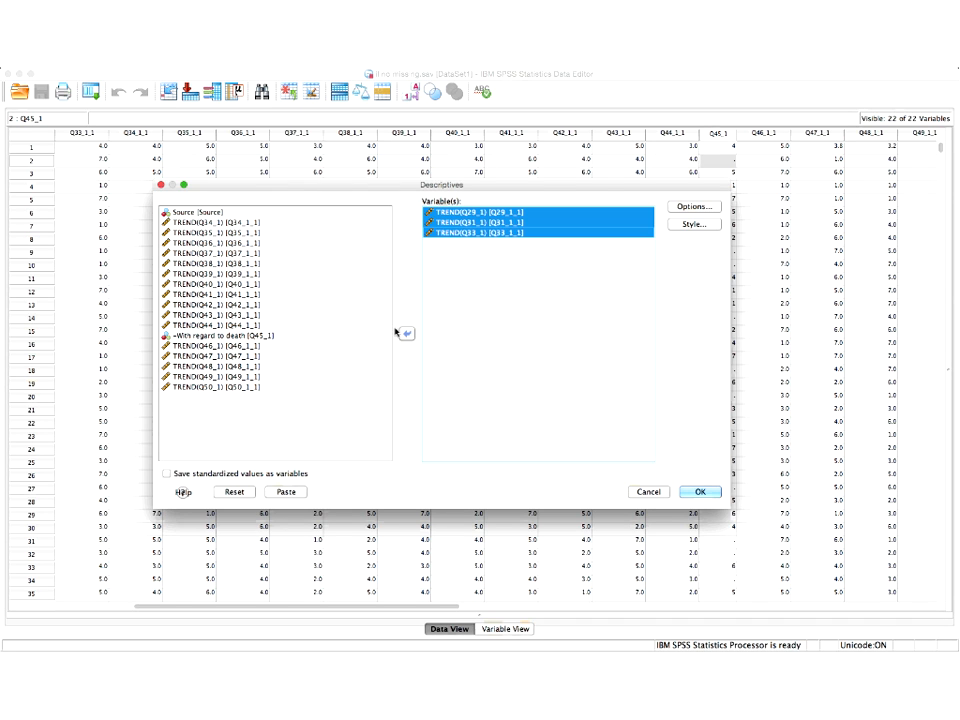
pyautogui.click(166, 473)
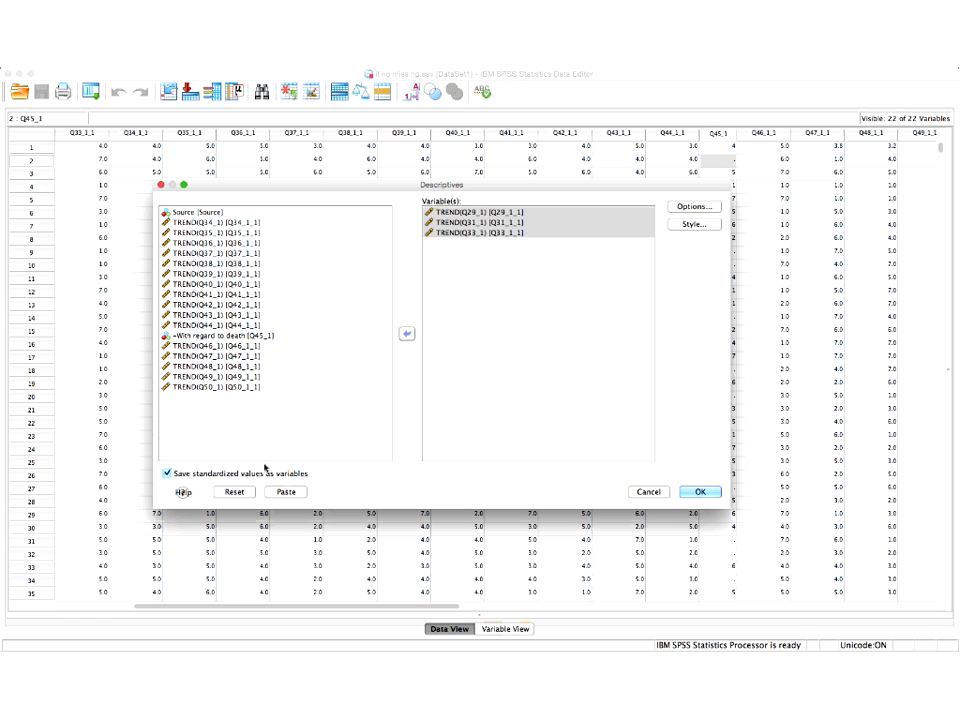
pyautogui.click(699, 492)
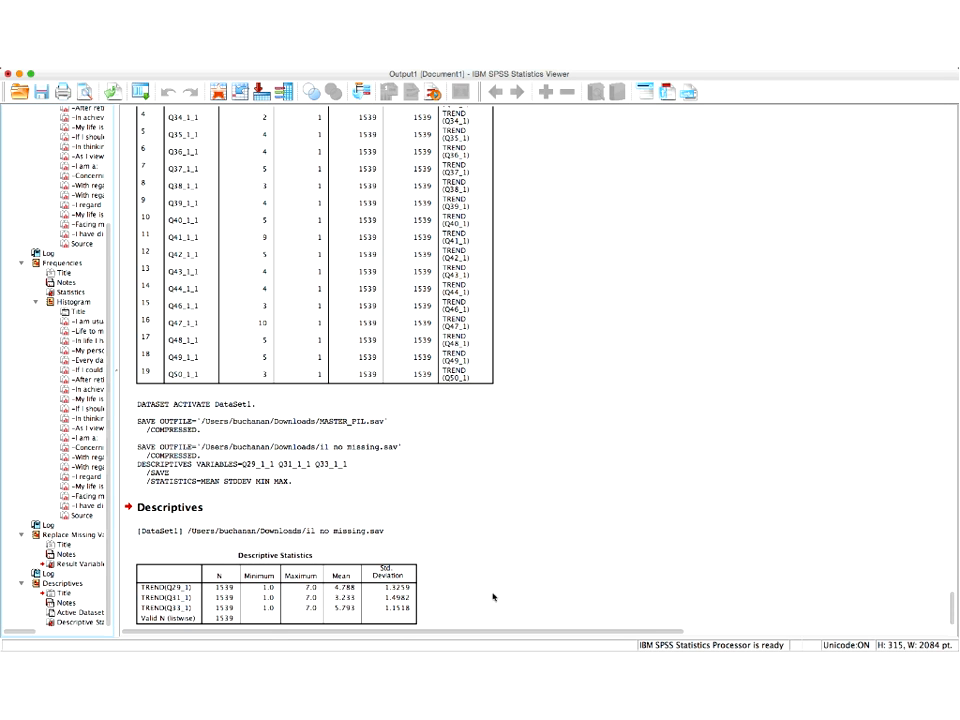
# - Sort the cases in the data file by ZQ29_1_1 in descending order, followed by ascending order, to check for extreme z-scores
pyautogui.click(233, 97)
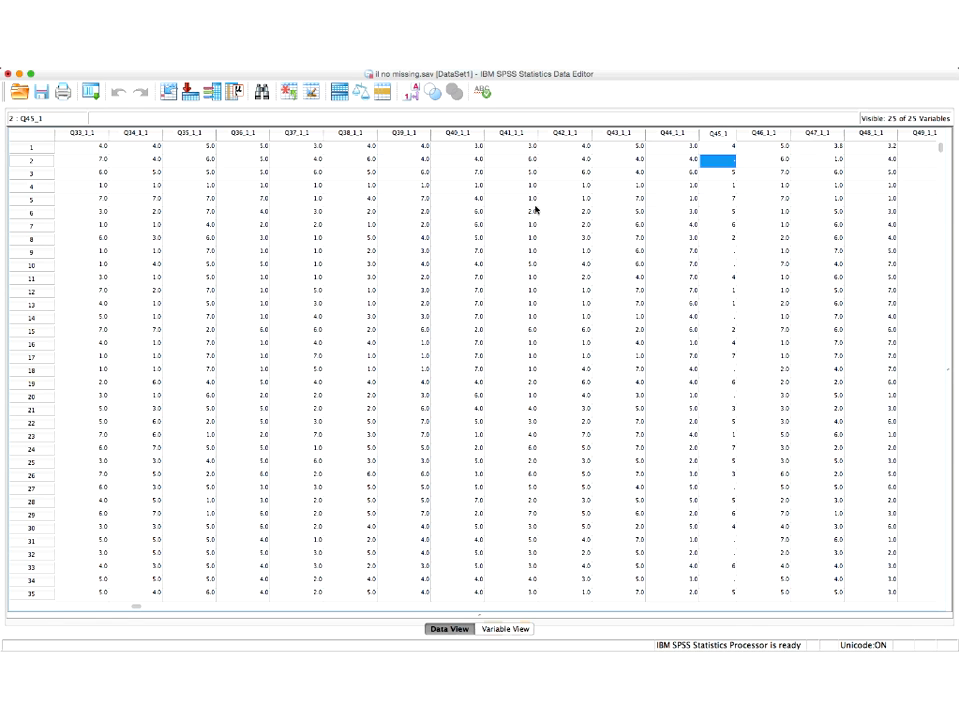
pyautogui.hscroll(2, 535, 211)
pyautogui.hscroll(10, 533, 211)
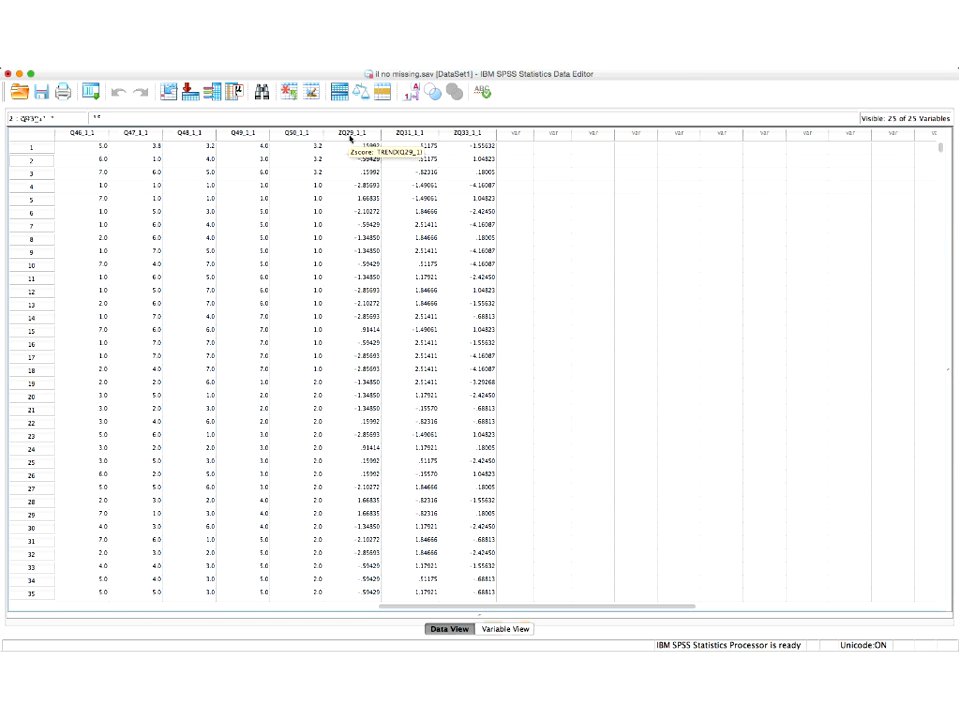
pyautogui.rightClick(350, 137)
pyautogui.click(413, 224)
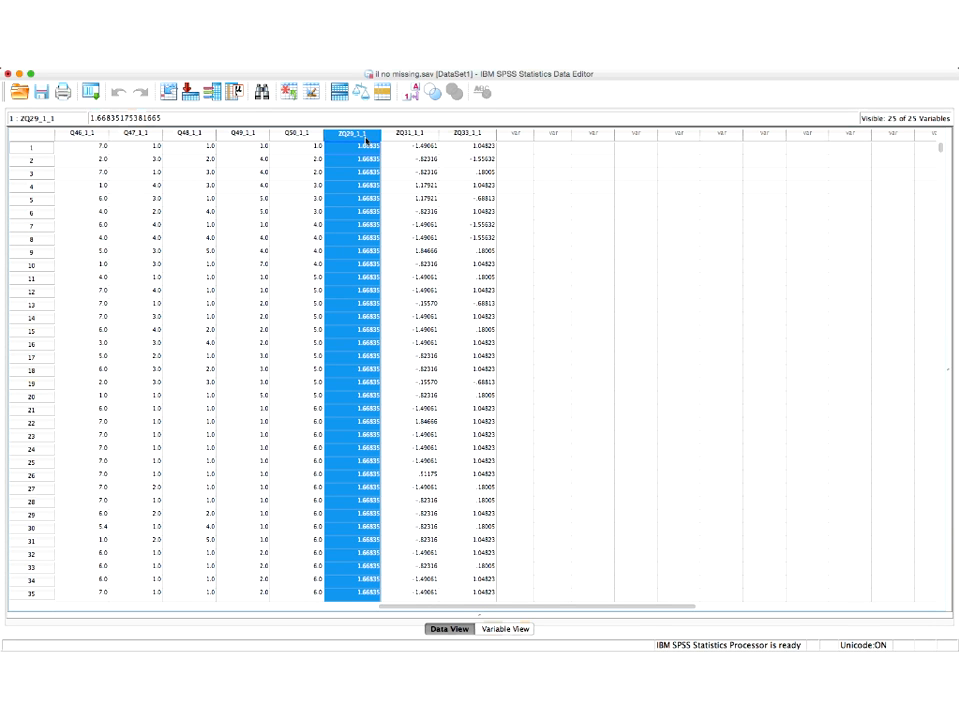
pyautogui.rightClick(370, 140)
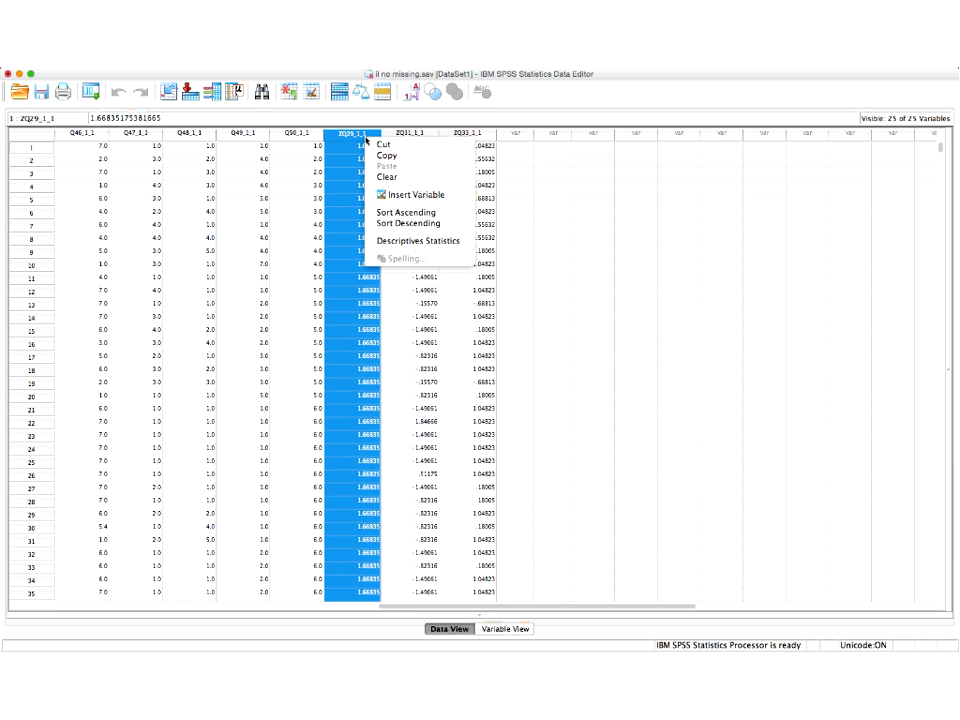
pyautogui.click(437, 214)
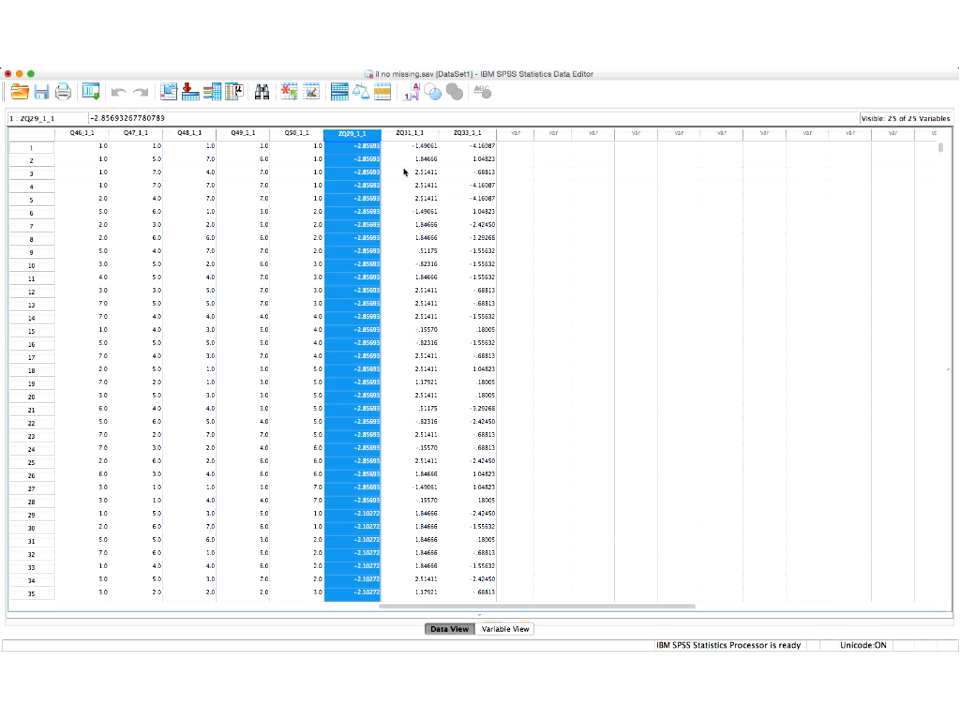
# - Sort the cases by ZQ31_1_1 in ascending order
pyautogui.rightClick(431, 136)
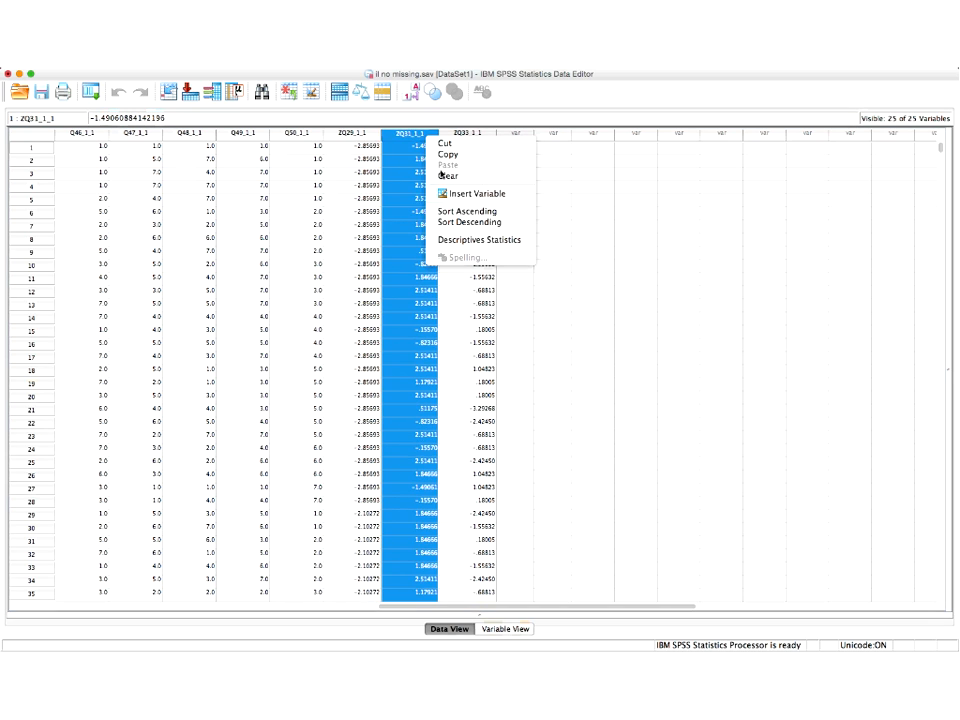
pyautogui.click(452, 211)
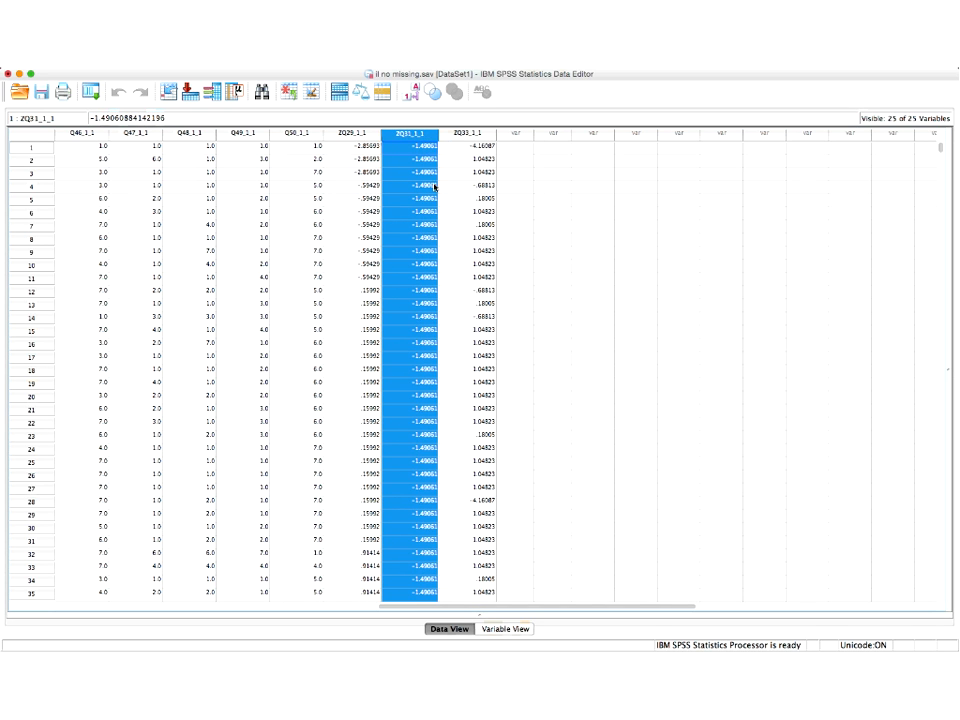
# - Sort the cases by ZQ31_1_1 in descending order, followed by ZQ33_1_1 in ascending order, to check for extreme z-scores
pyautogui.rightClick(416, 134)
pyautogui.click(444, 219)
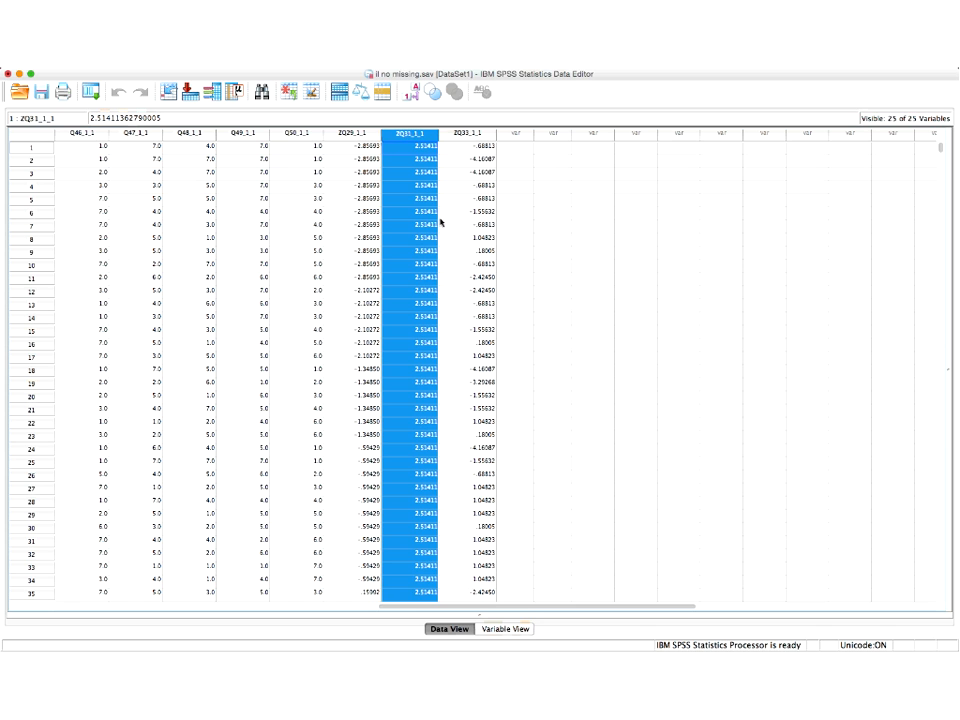
pyautogui.rightClick(478, 134)
pyautogui.click(500, 210)
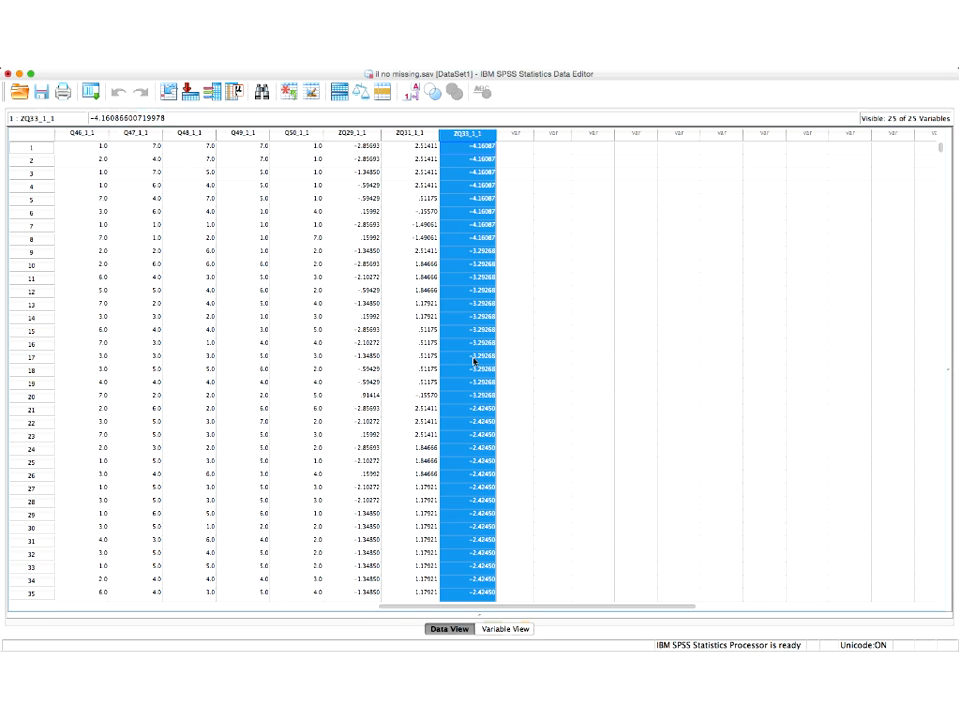
pyautogui.click(467, 396)
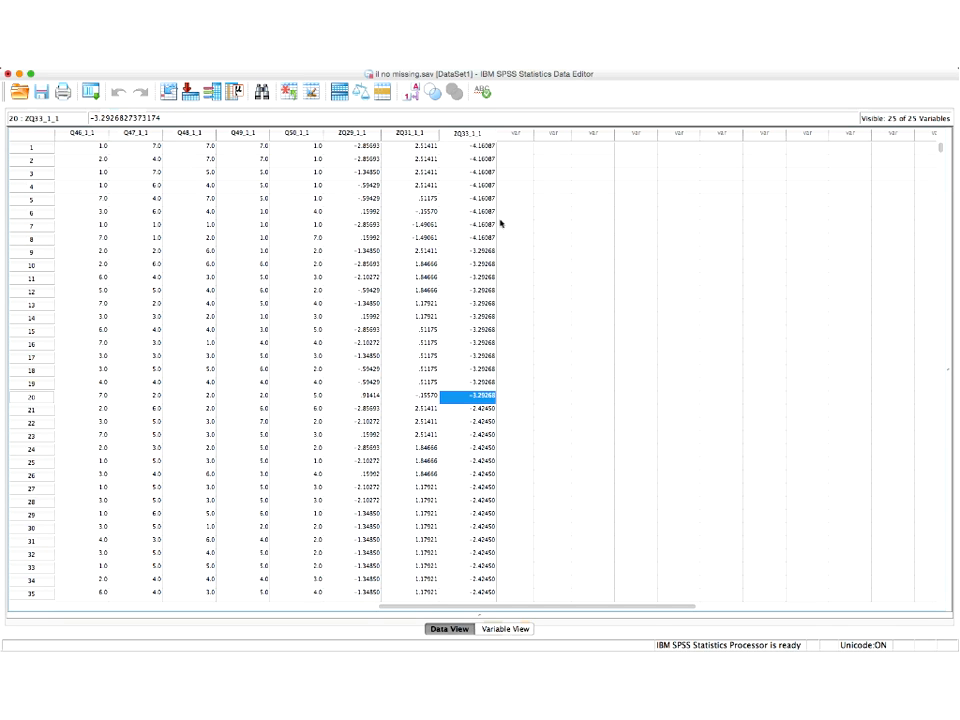
# - Sort the cases by ZQ33_1_1 in descending order and return them to ascending order
pyautogui.rightClick(473, 138)
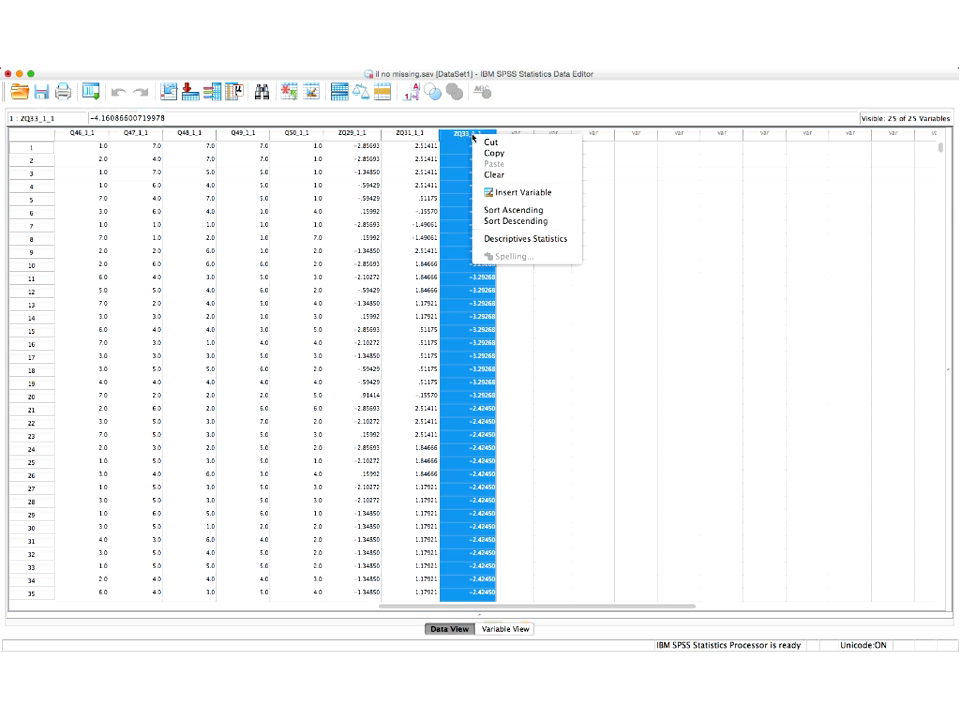
pyautogui.click(495, 221)
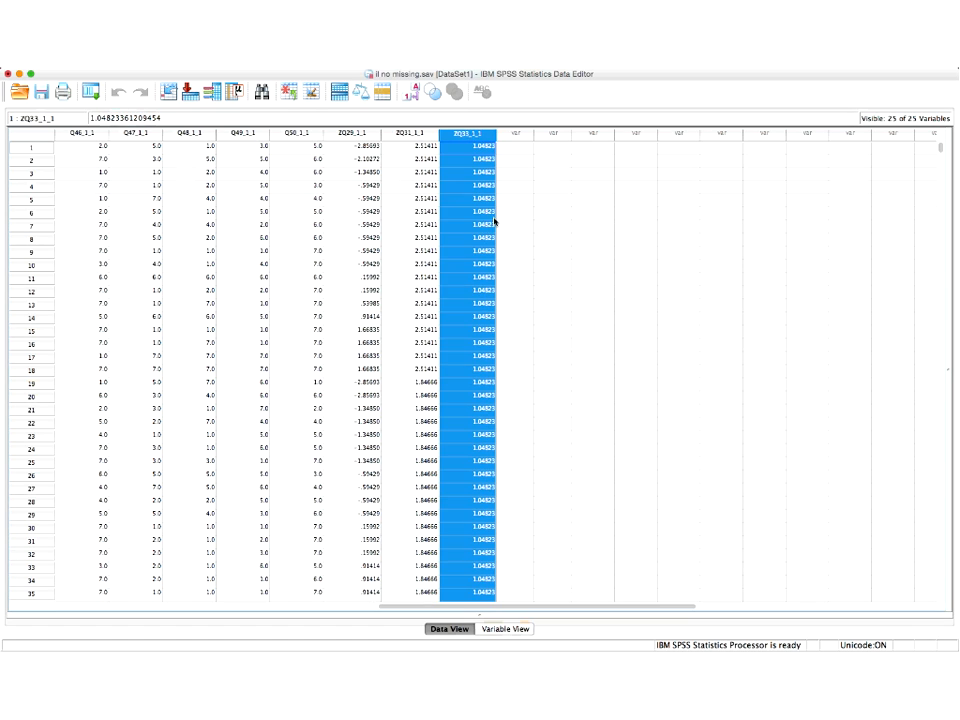
pyautogui.rightClick(480, 142)
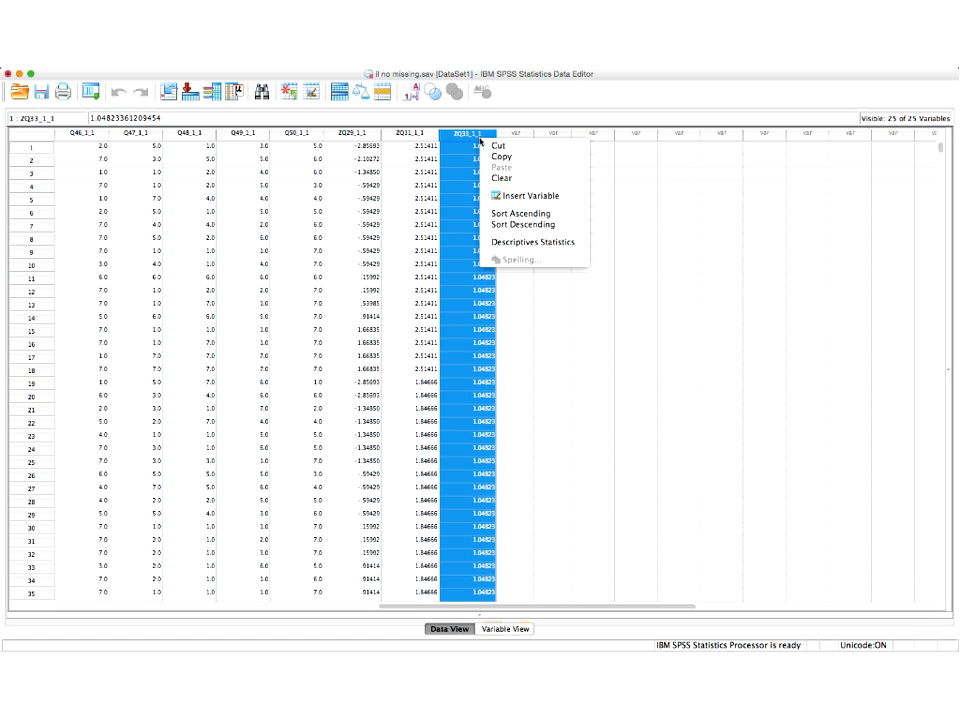
pyautogui.click(507, 226)
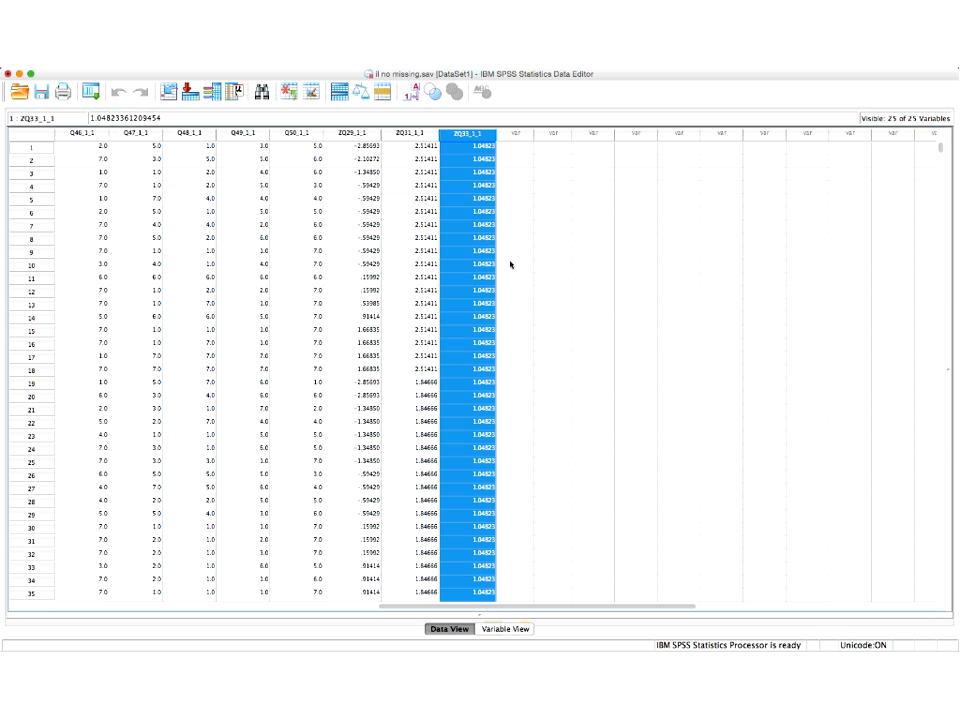
pyautogui.rightClick(490, 152)
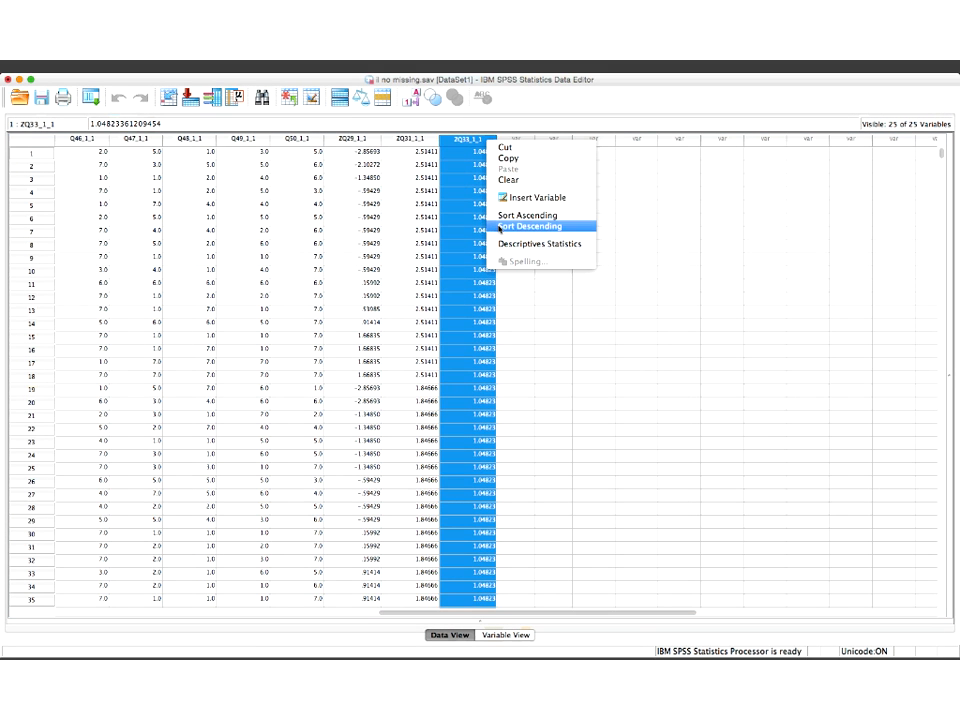
pyautogui.click(500, 215)
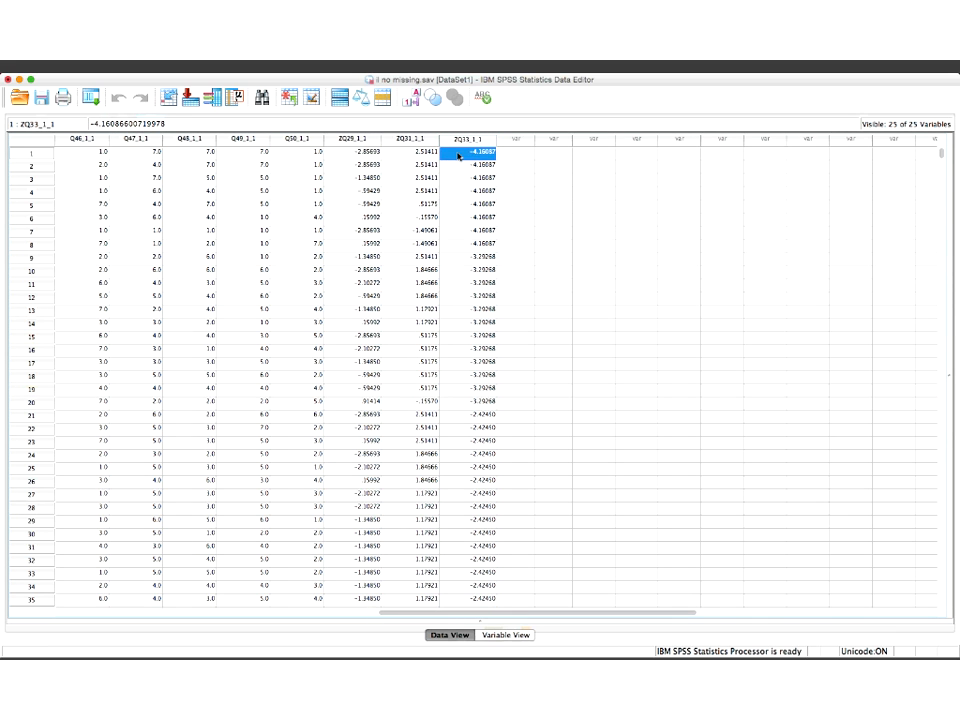
# - Examine the Q33_1_1 responses of the first 20 cases, which have the most extreme negative ZQ33_1_1 scores
pyautogui.press('Left')
pyautogui.press('Left')
pyautogui.press('Left')
pyautogui.press('Left')
pyautogui.press('Left')
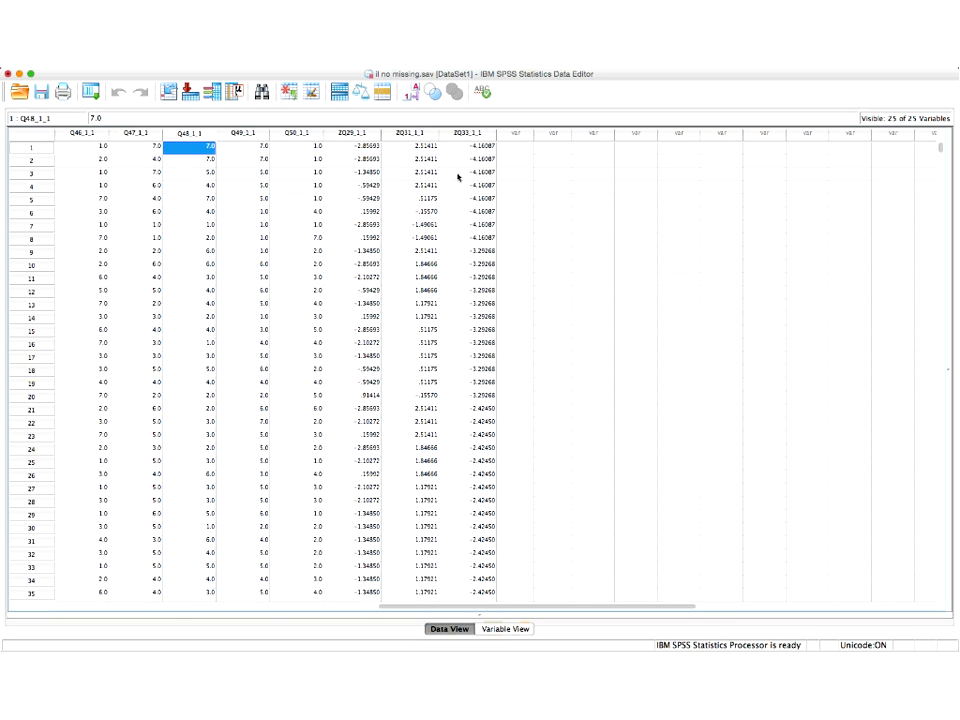
pyautogui.press('Left')
pyautogui.press('Left')
pyautogui.press('Left')
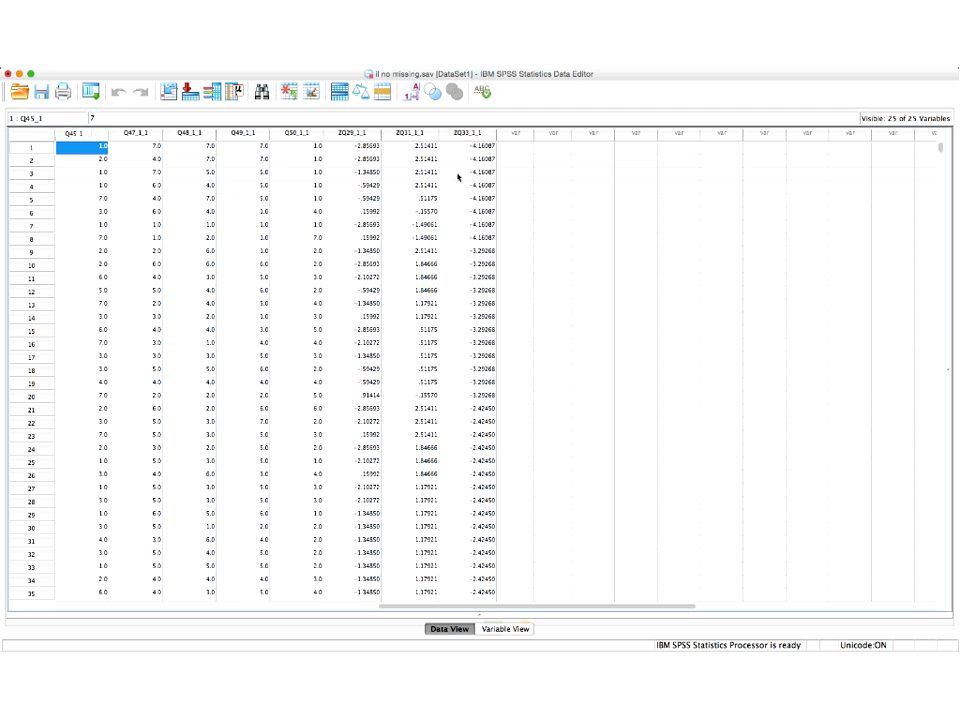
pyautogui.press('Left')
pyautogui.press('Left')
pyautogui.press('Left')
pyautogui.press('Left')
pyautogui.press('Left')
pyautogui.press('Left')
pyautogui.press('Left')
pyautogui.press('Left')
pyautogui.press('Left')
pyautogui.press('Left')
pyautogui.press('Left')
pyautogui.press('Left')
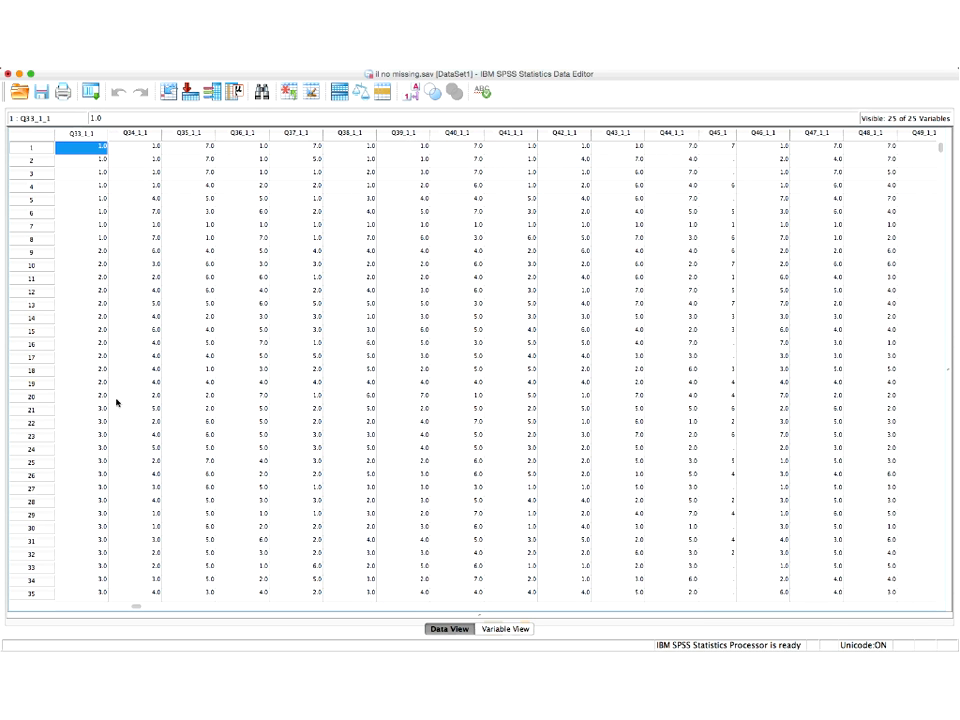
pyautogui.click(80, 397)
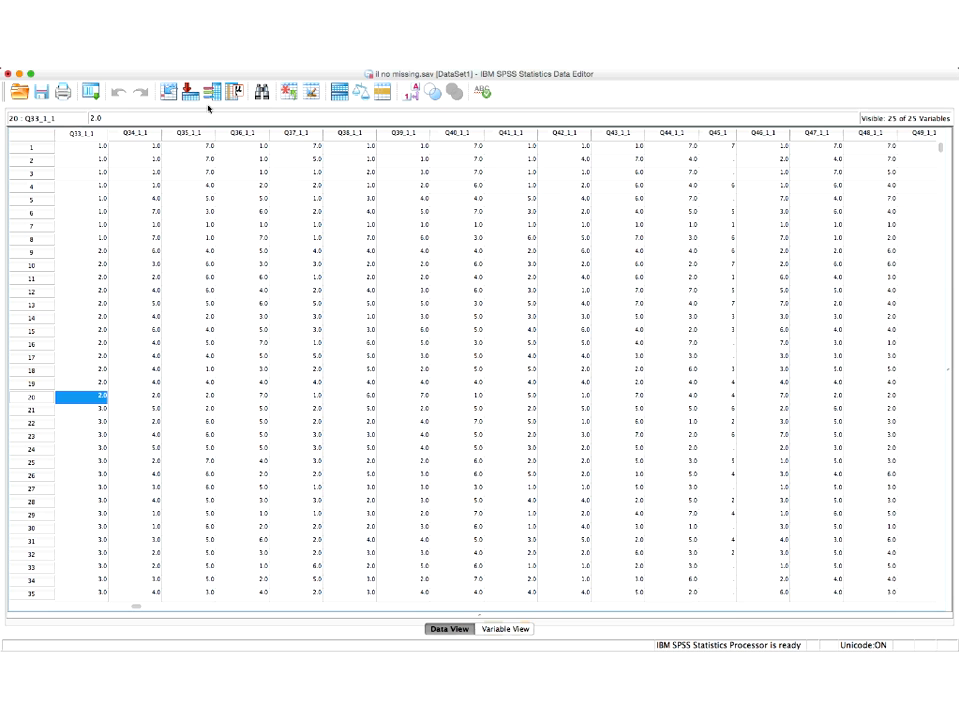
# - Set up a Frequencies analysis on the three z-score variables ZQ29_1_1, ZQ31_1_1 and ZQ33_1_1
pyautogui.moveTo(322, 85)
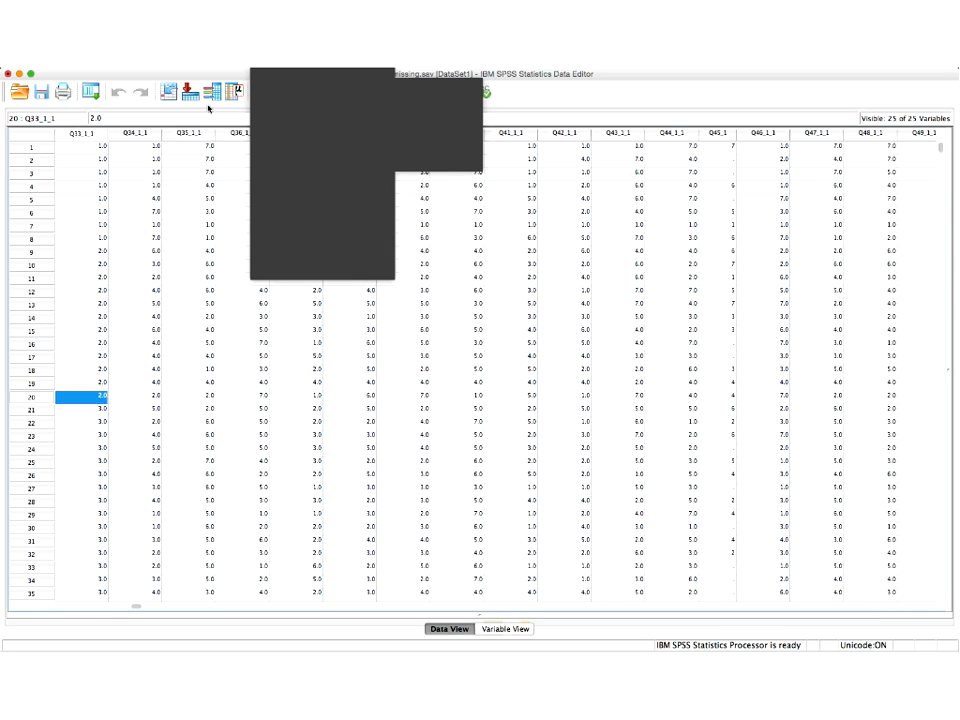
pyautogui.click(424, 85)
pyautogui.click(141, 473)
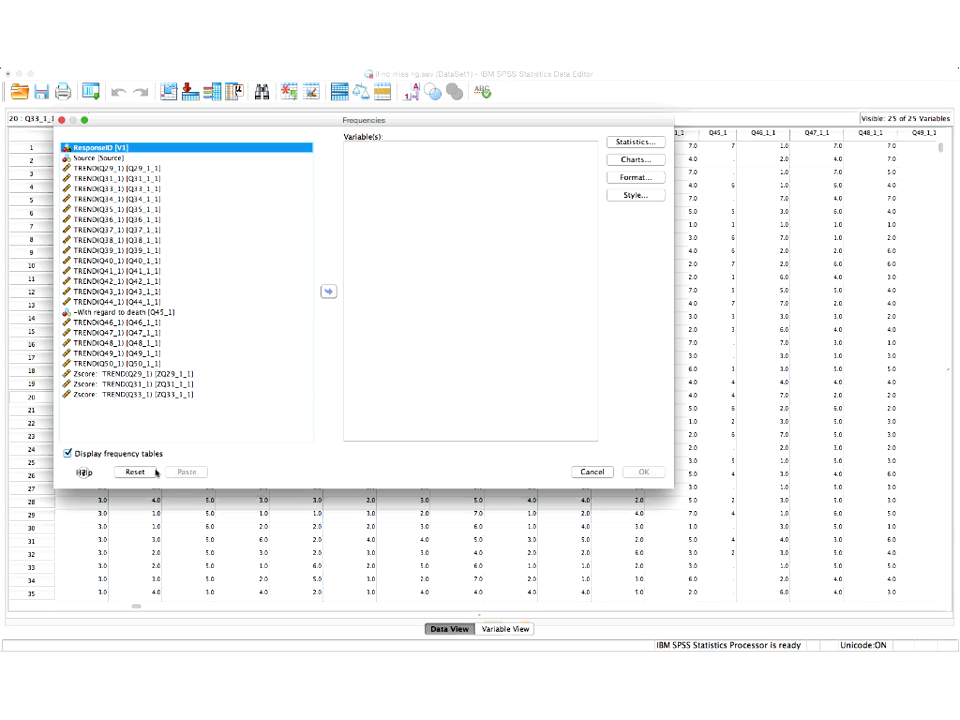
pyautogui.click(169, 375)
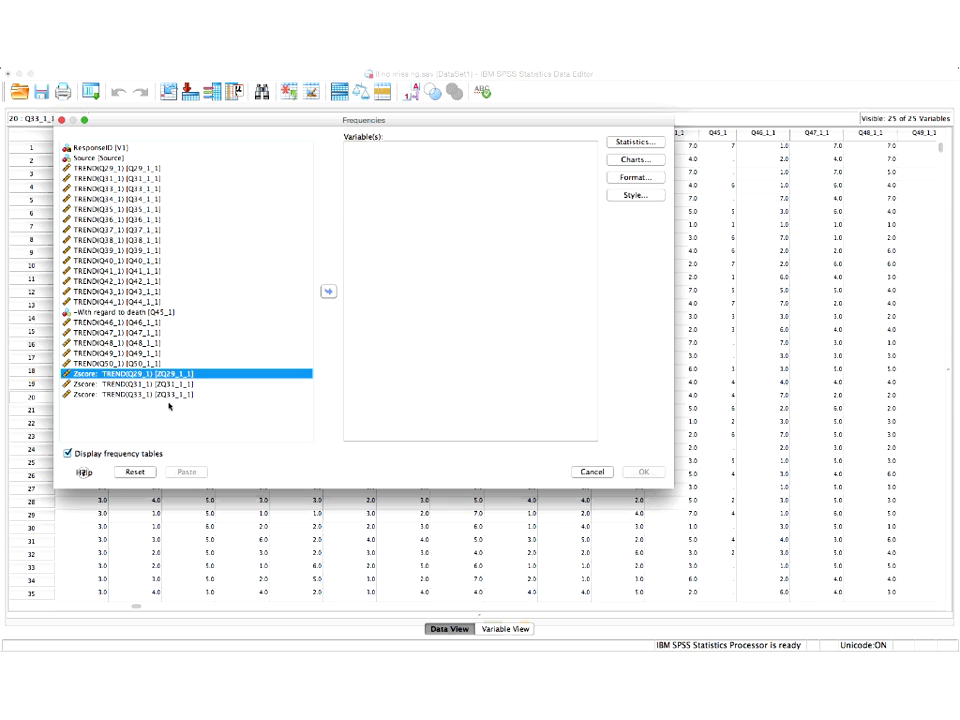
pyautogui.keyDown('shift'); pyautogui.click(169, 400); pyautogui.keyUp('shift')
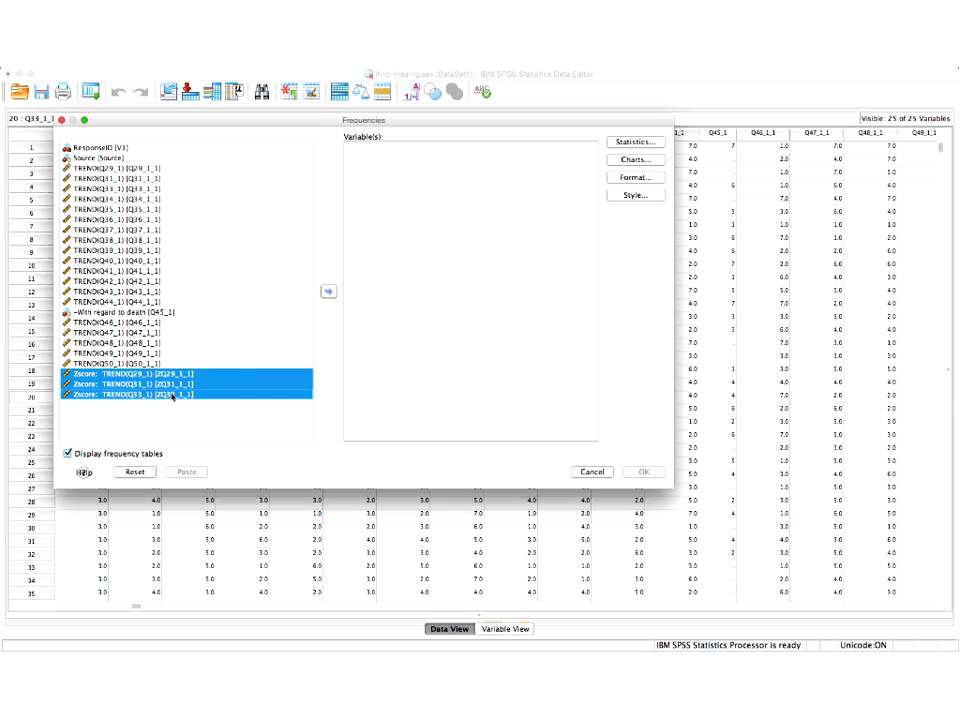
pyautogui.click(329, 292)
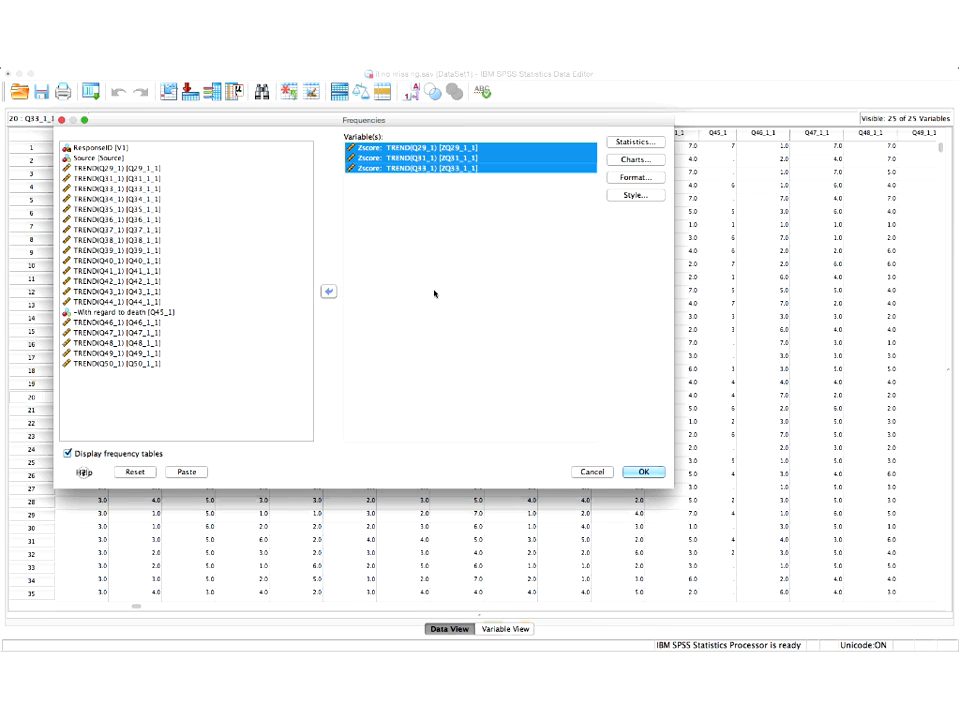
# - Request the minimum and maximum statistics, turn off the frequency tables, and run the Frequencies analysis
pyautogui.click(625, 143)
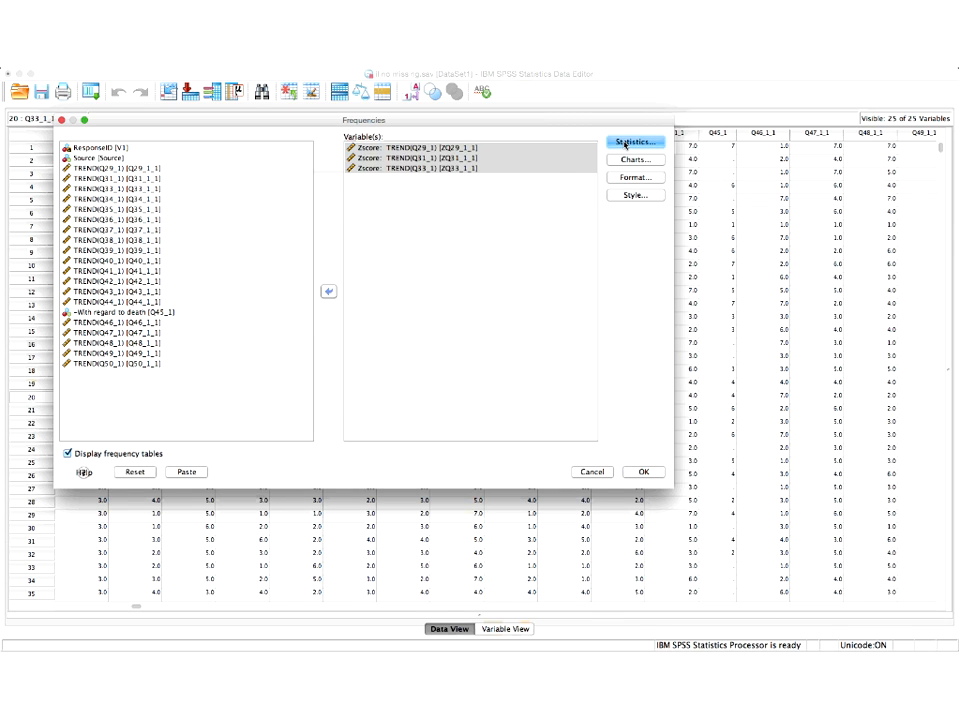
pyautogui.click(345, 305)
pyautogui.click(340, 321)
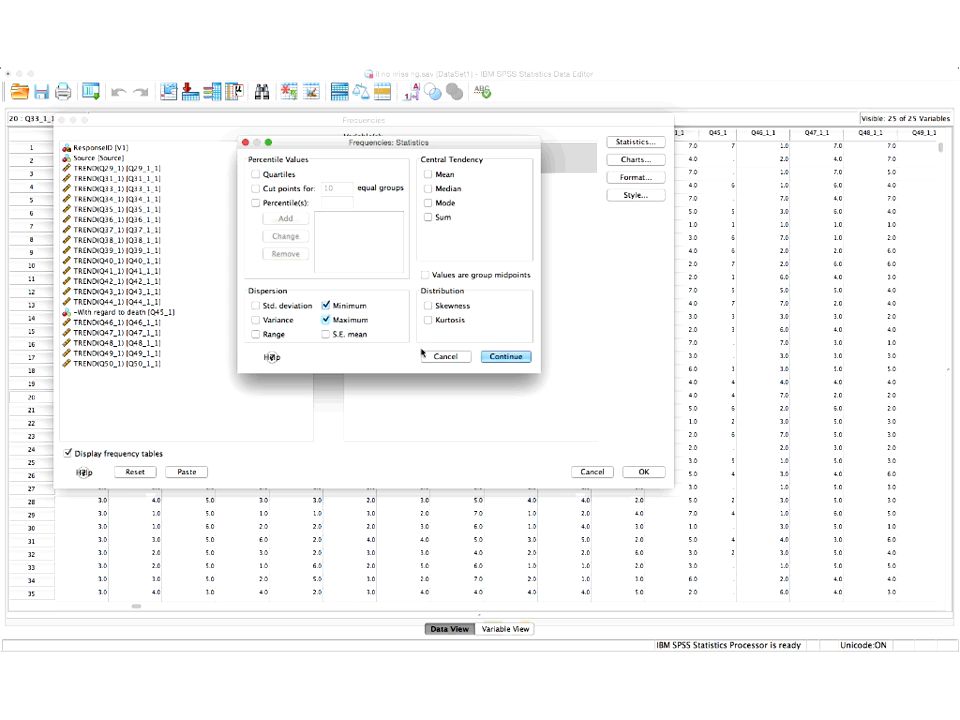
pyautogui.click(508, 357)
pyautogui.click(72, 454)
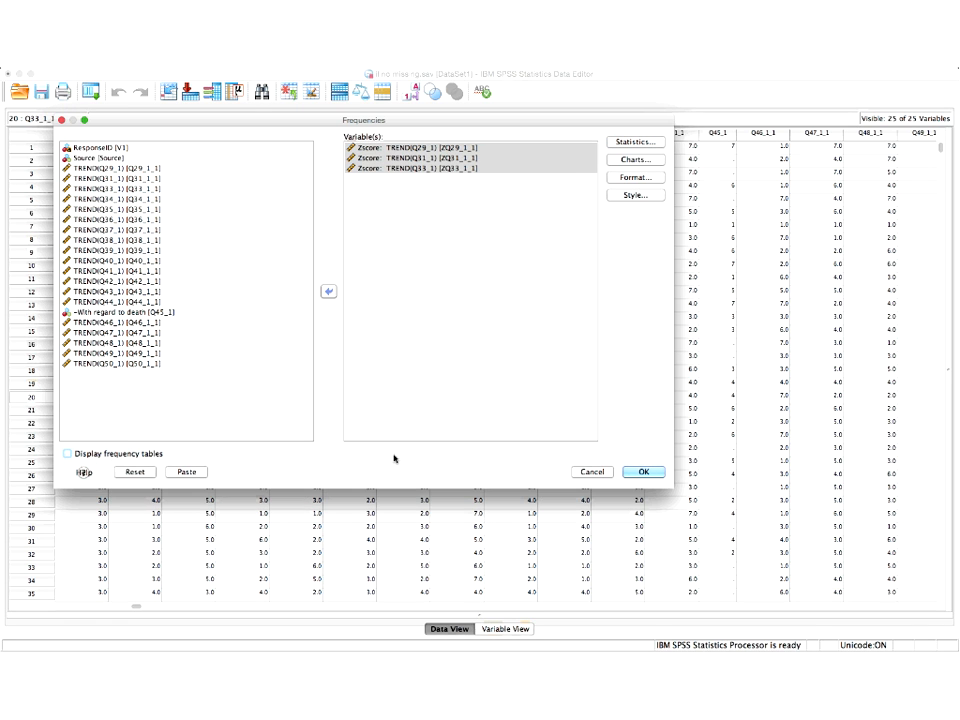
pyautogui.click(643, 474)
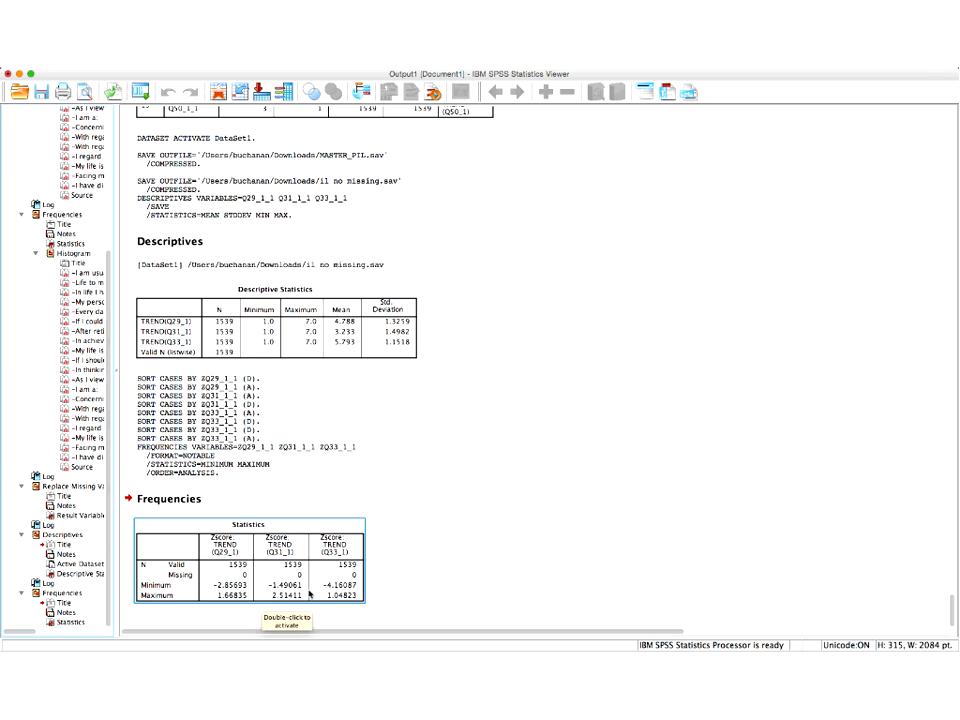
pyautogui.click(352, 611)
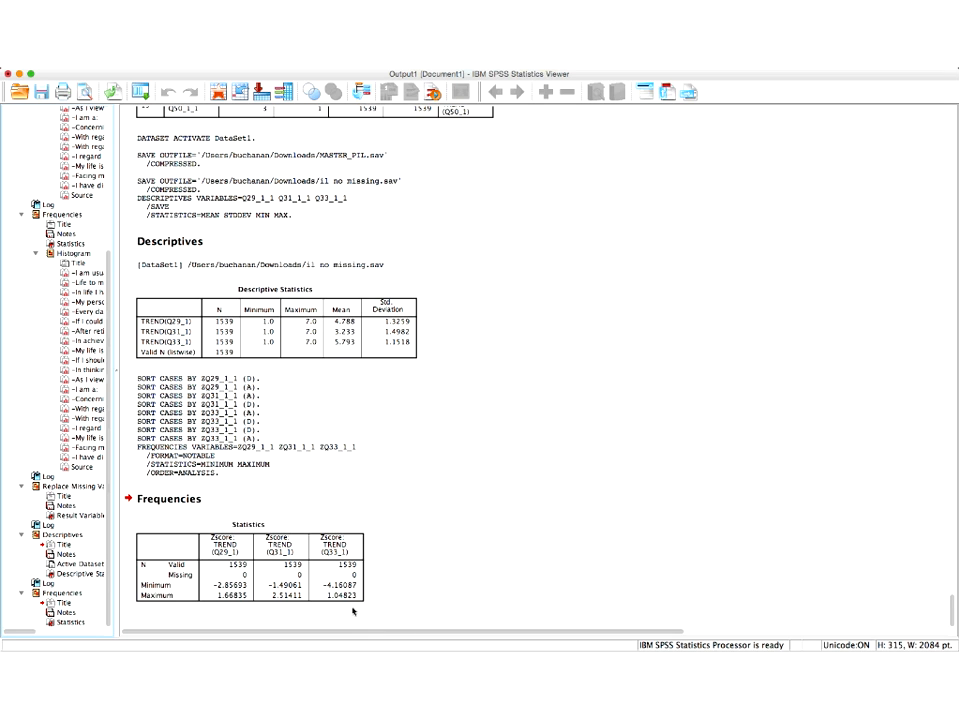
pyautogui.click(345, 592)
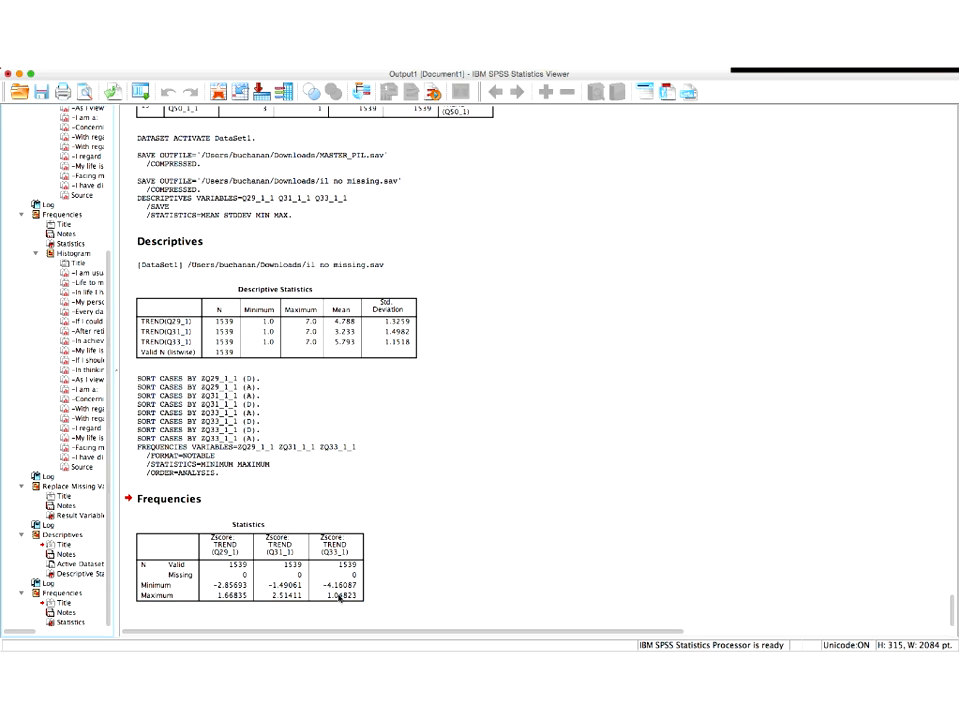
pyautogui.press('super+Tab')
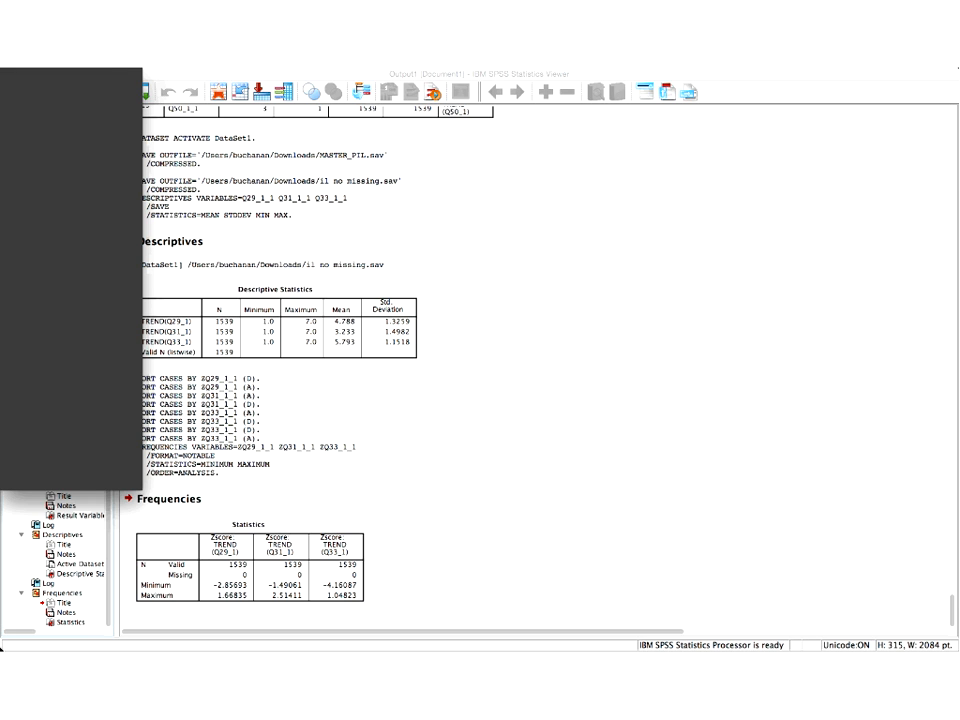
pyautogui.moveTo(2, 647)
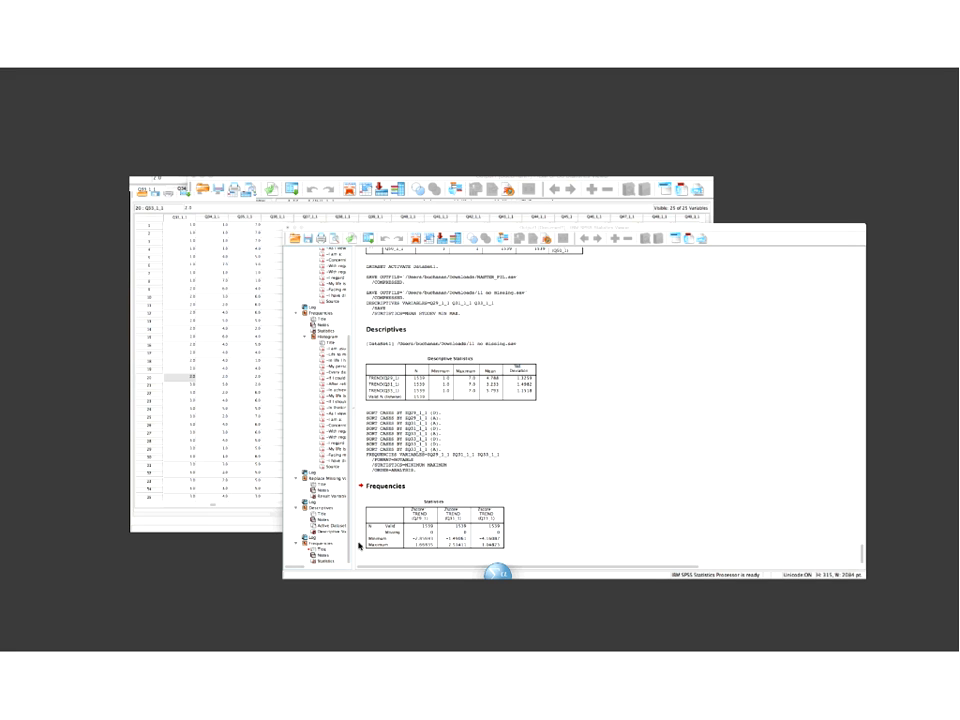
pyautogui.click(359, 545)
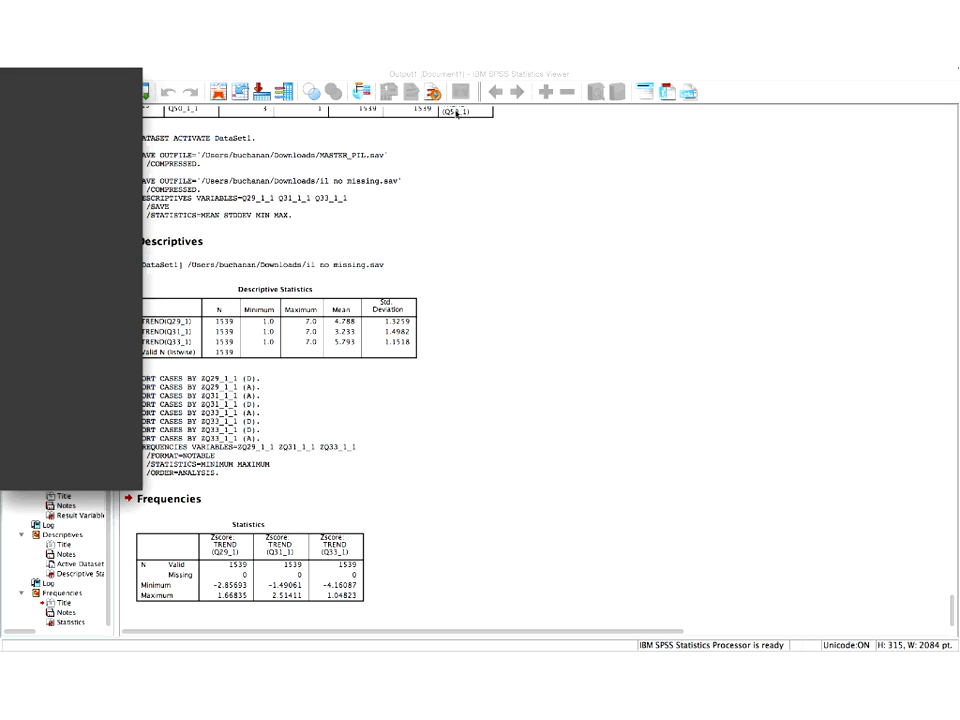
pyautogui.click(148, 68)
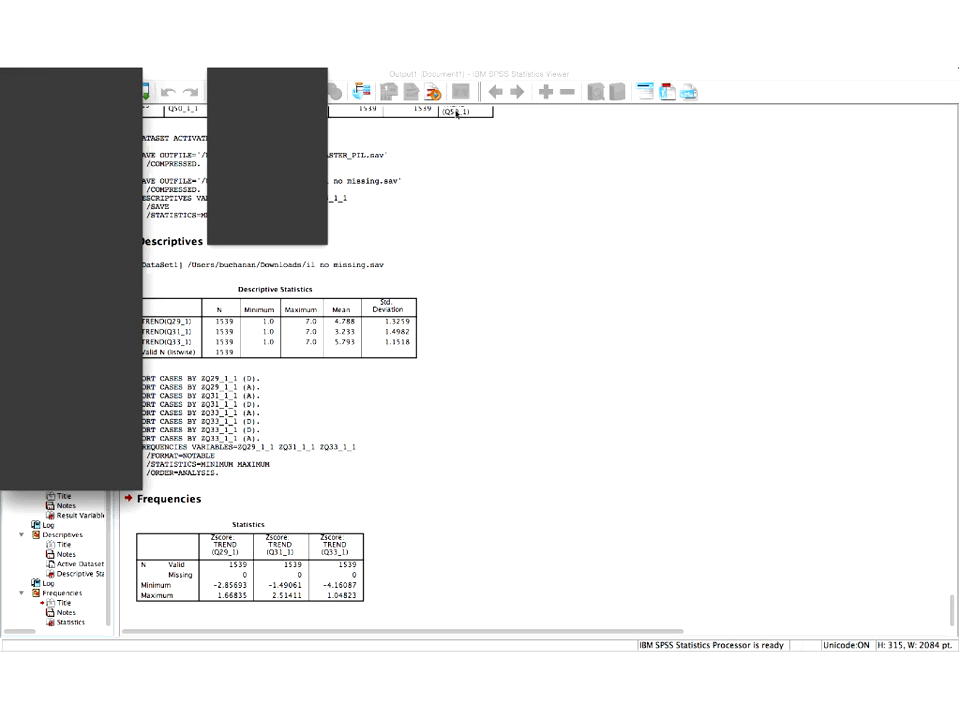
pyautogui.moveTo(262, 75)
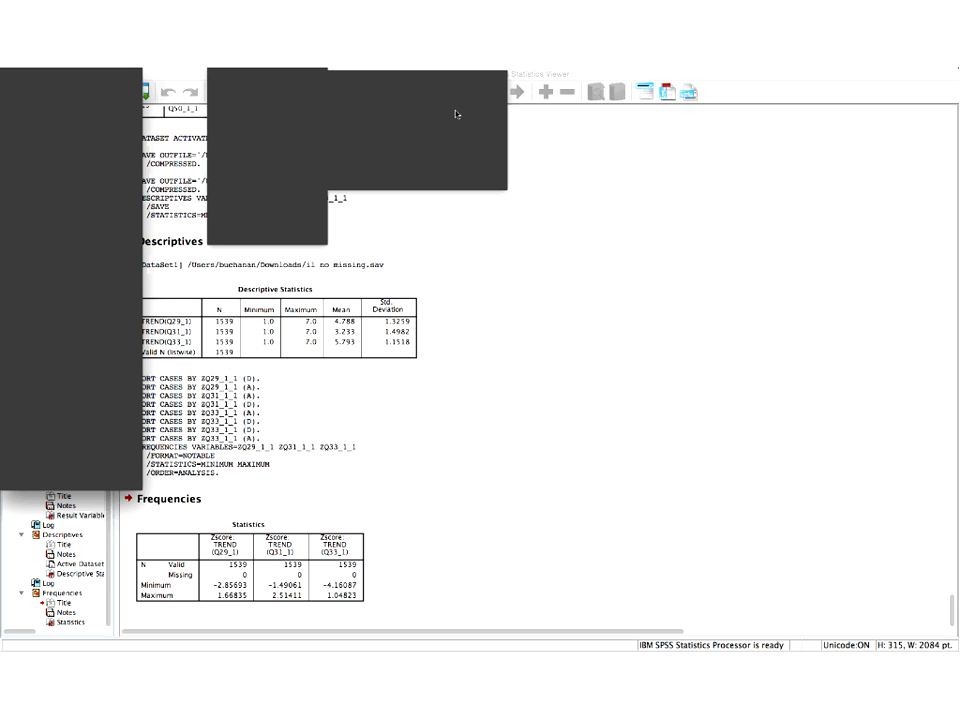
pyautogui.moveTo(285, 182)
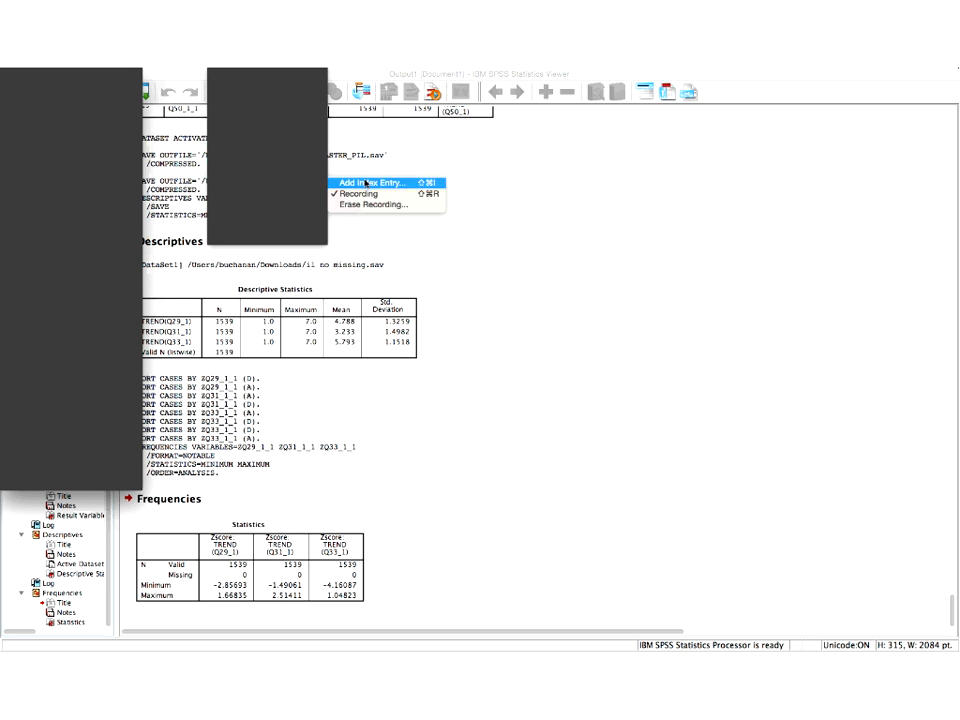
pyautogui.click(365, 183)
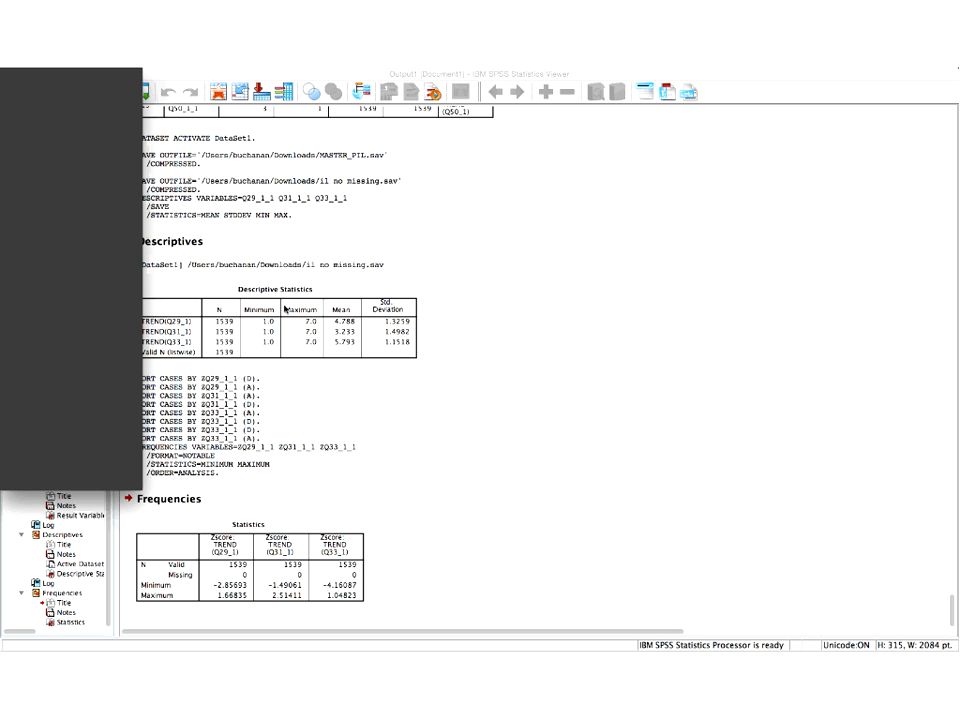
pyautogui.click(718, 230)
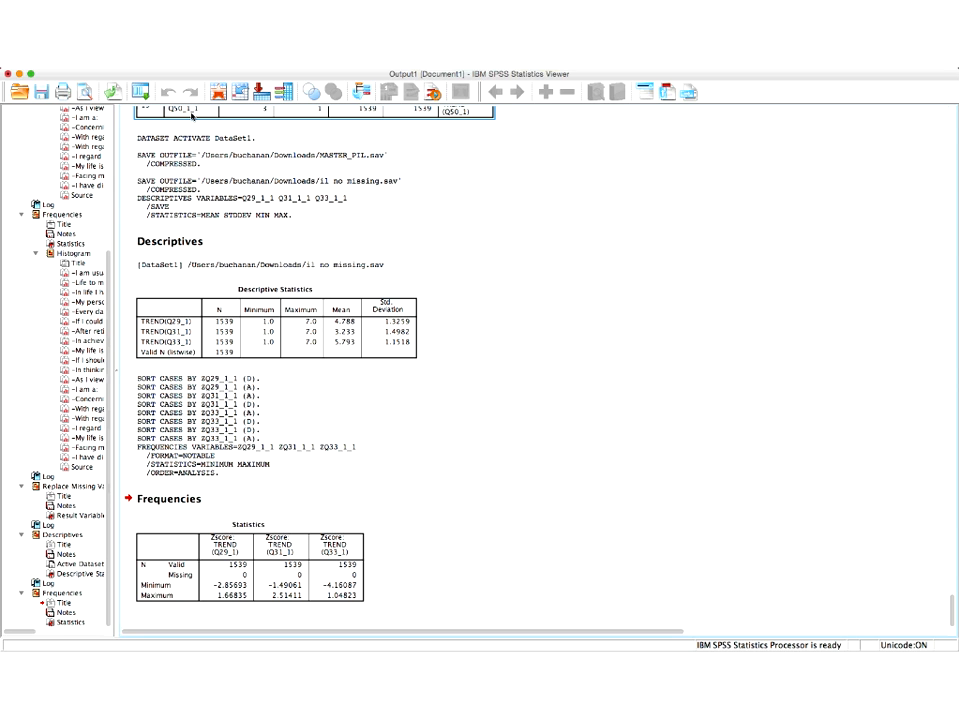
pyautogui.click(201, 180)
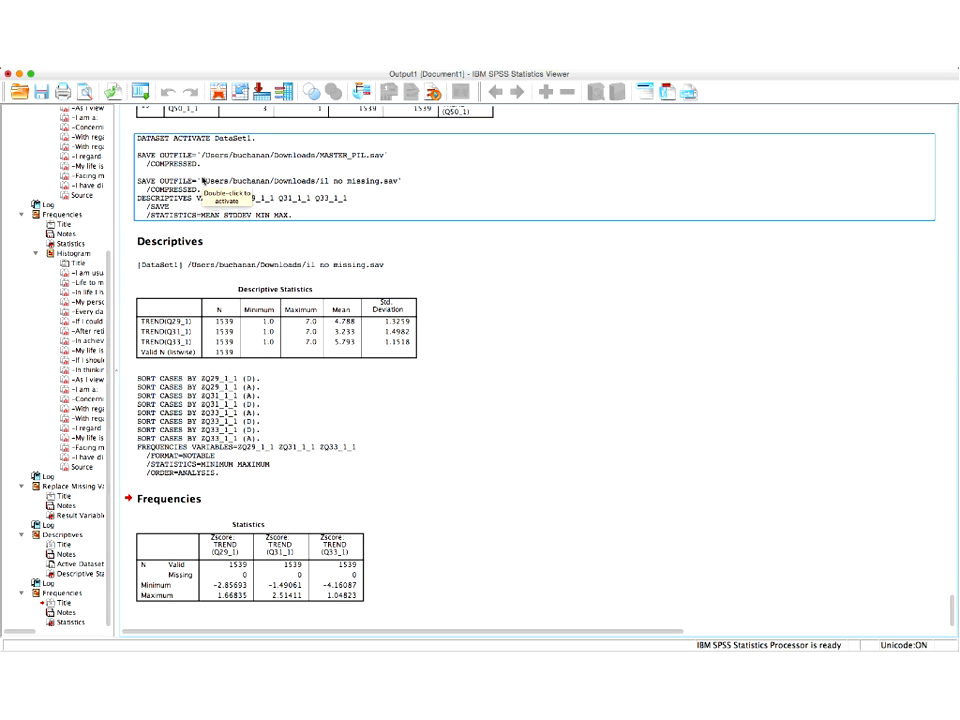
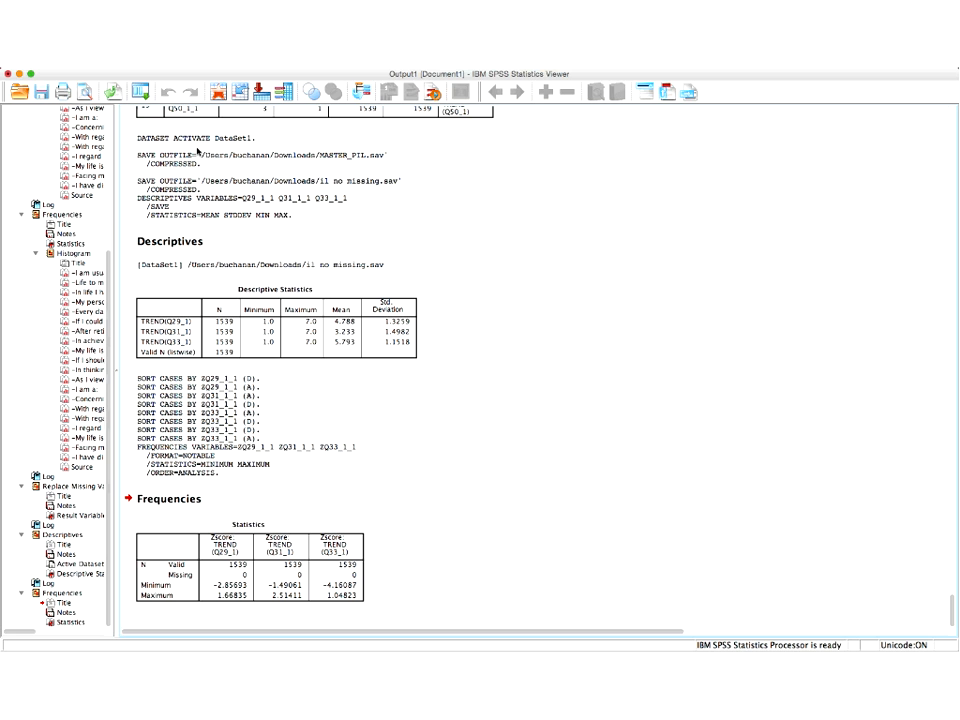
pyautogui.click(246, 71)
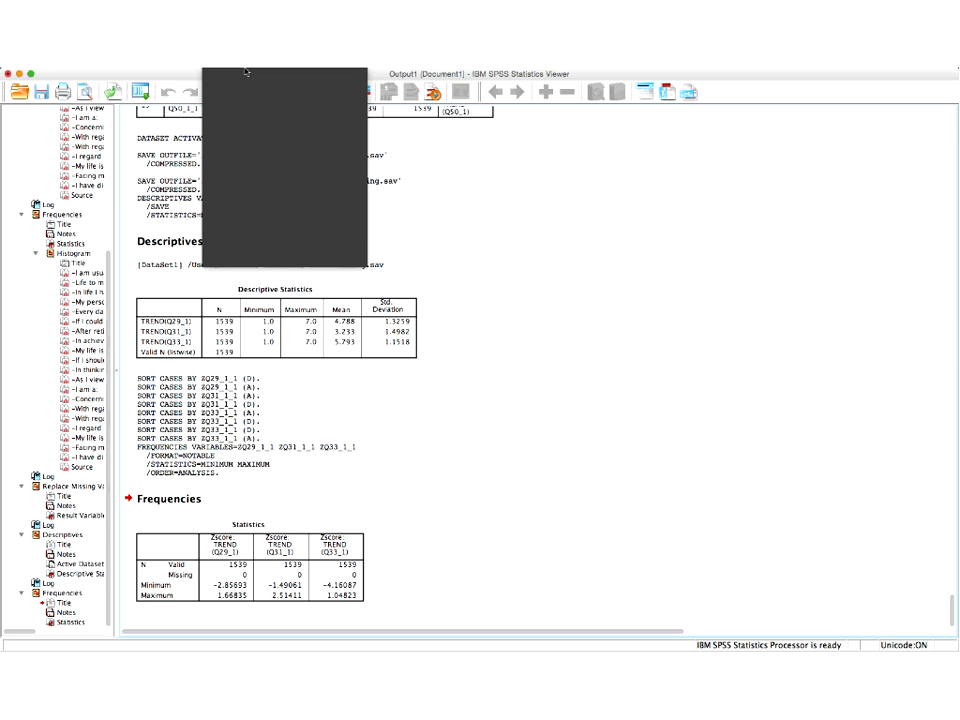
# - Compute a new variable named random with the chi-square random number expression RV.CHISQ(7)
pyautogui.click(246, 73)
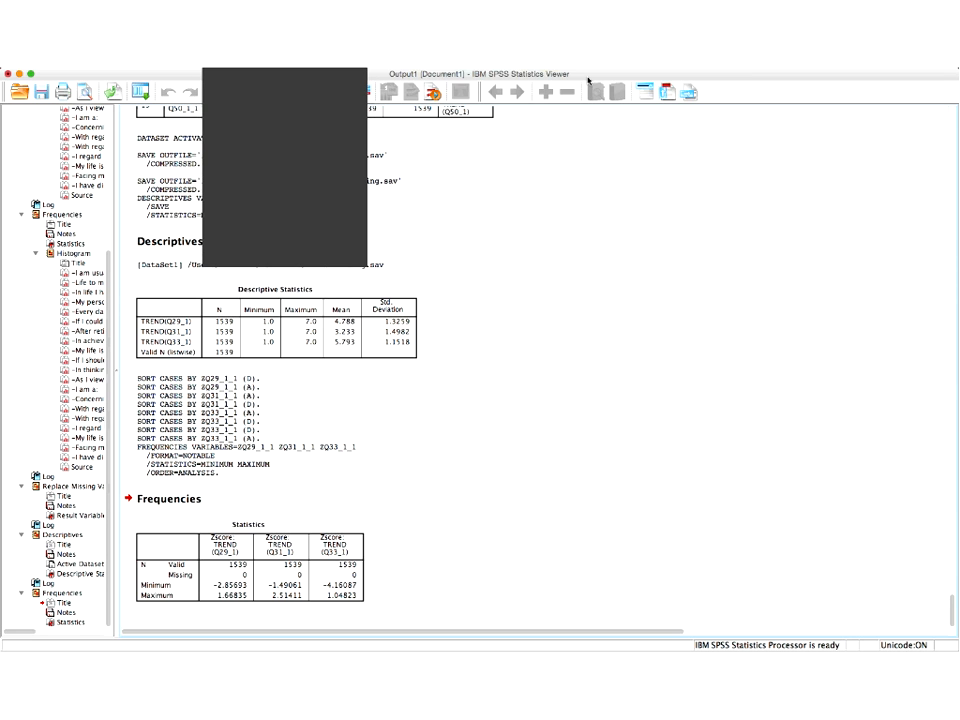
pyautogui.write('random')
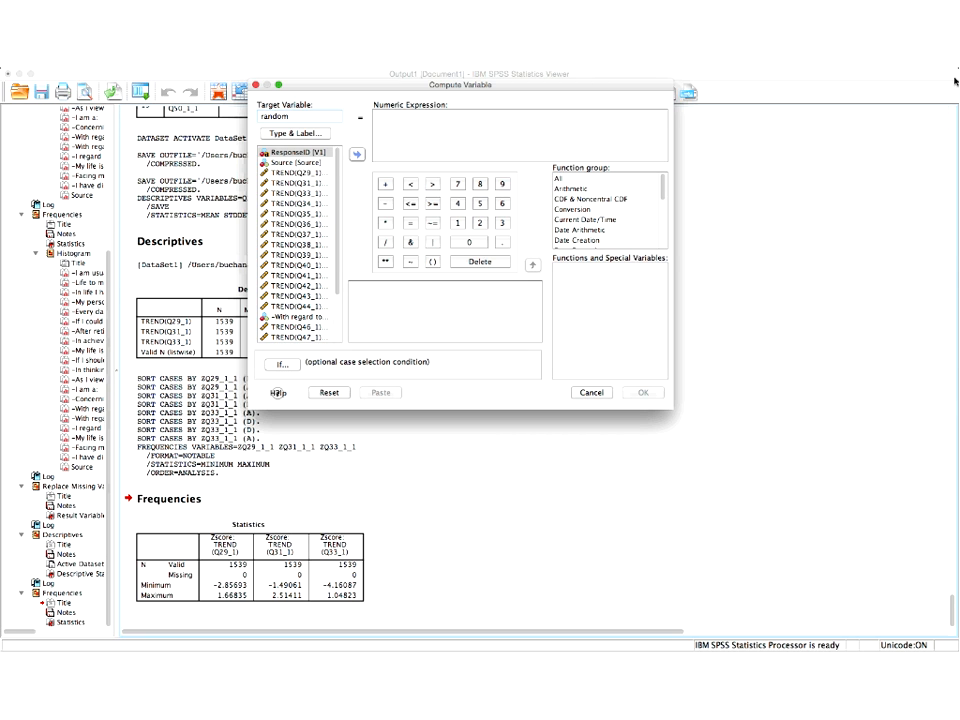
pyautogui.click(514, 128)
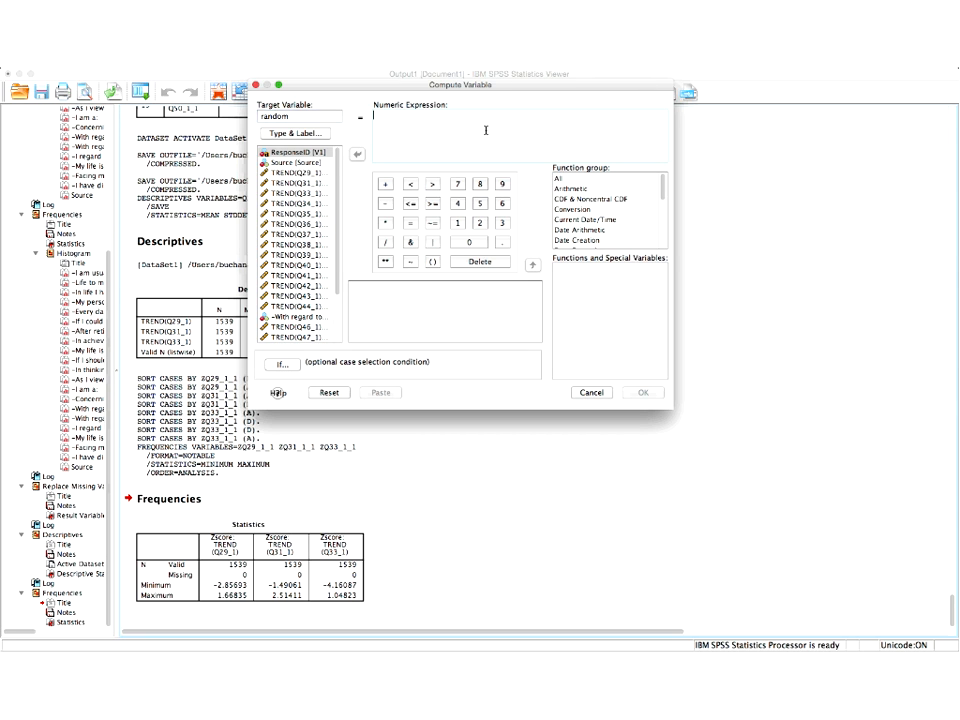
pyautogui.click(587, 210)
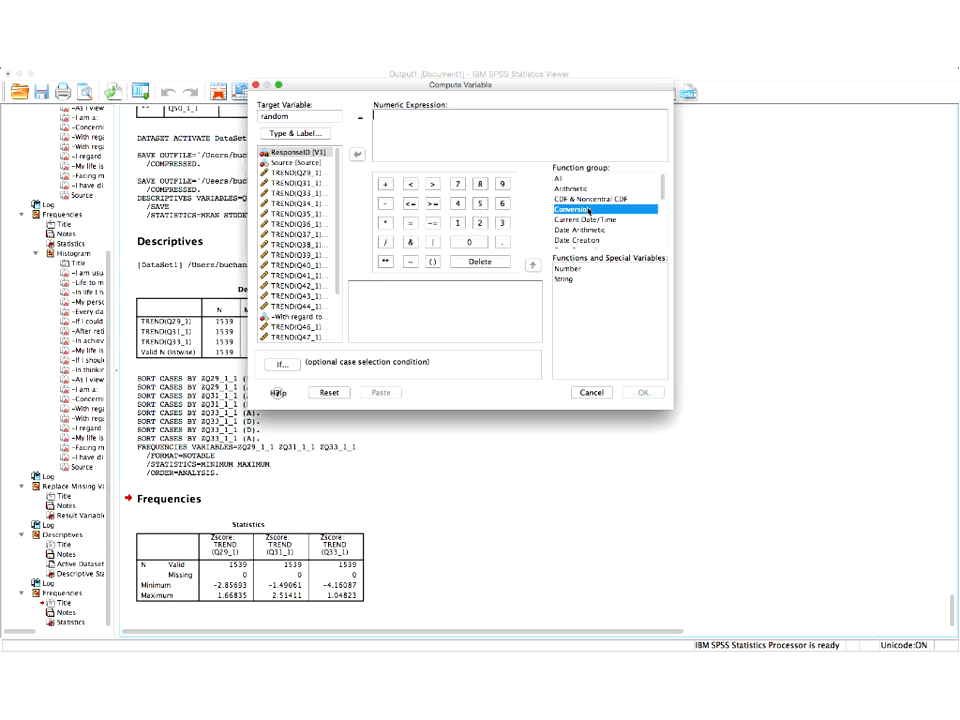
pyautogui.press('r')
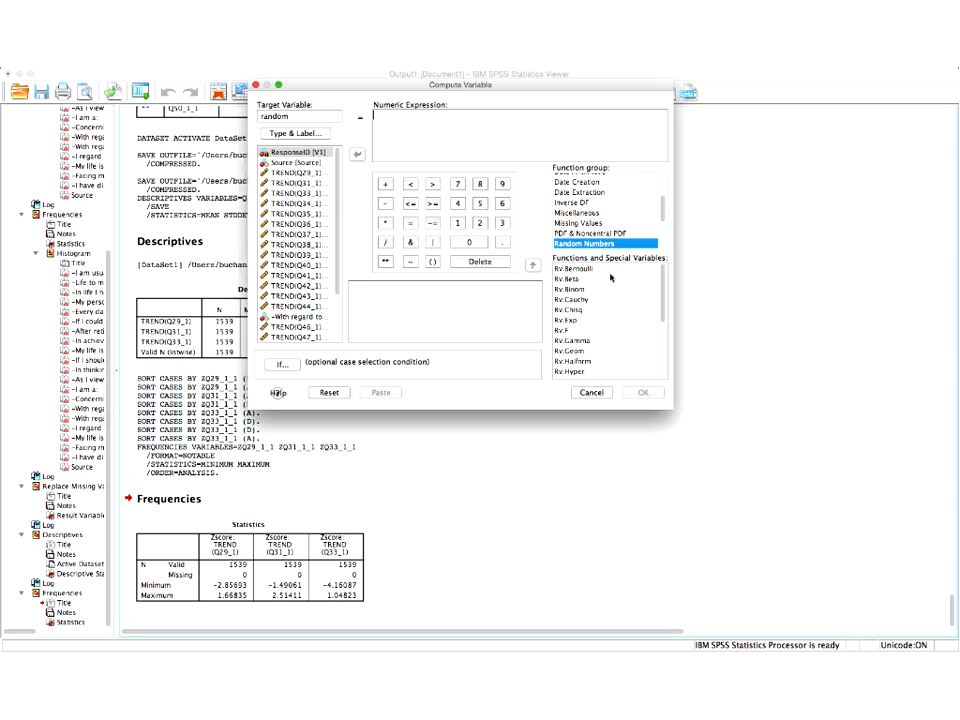
pyautogui.click(568, 311)
pyautogui.doubleClick(577, 311)
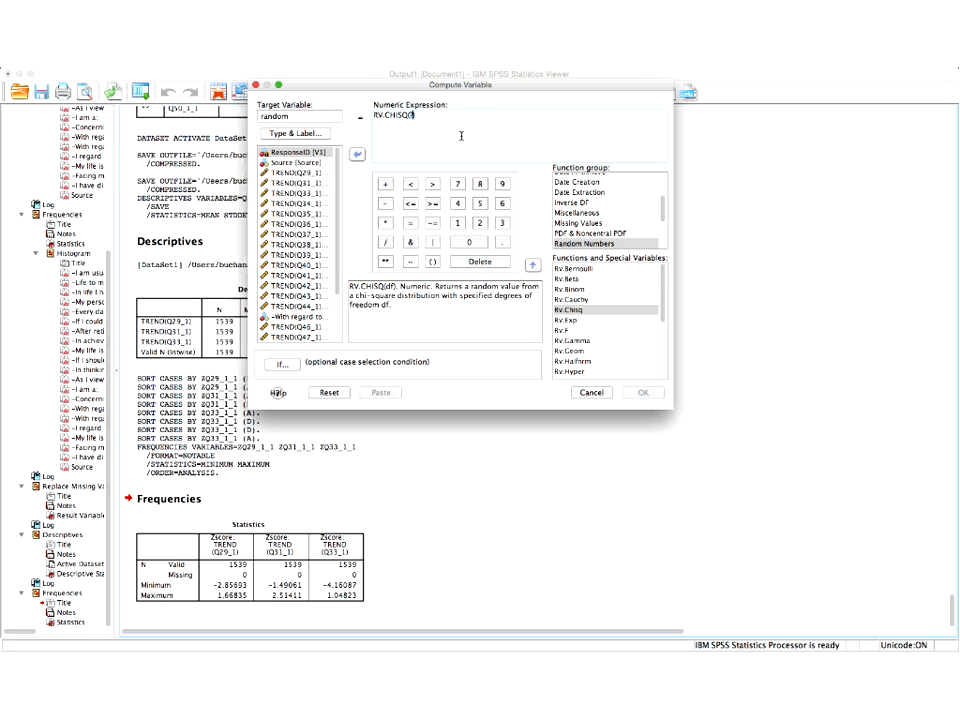
pyautogui.write('7')
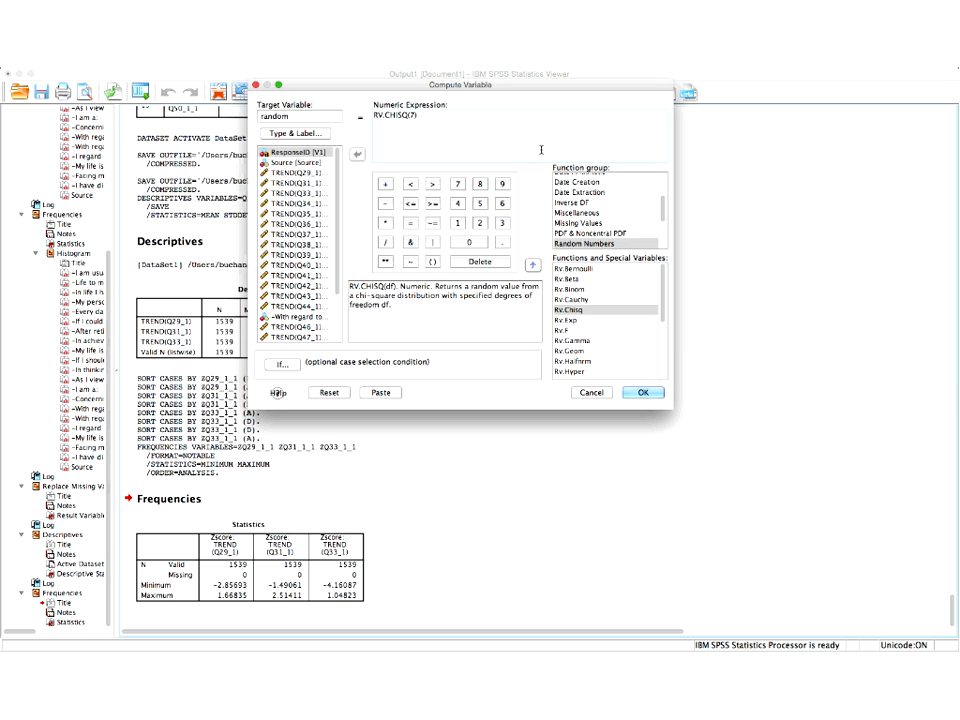
pyautogui.click(709, 409)
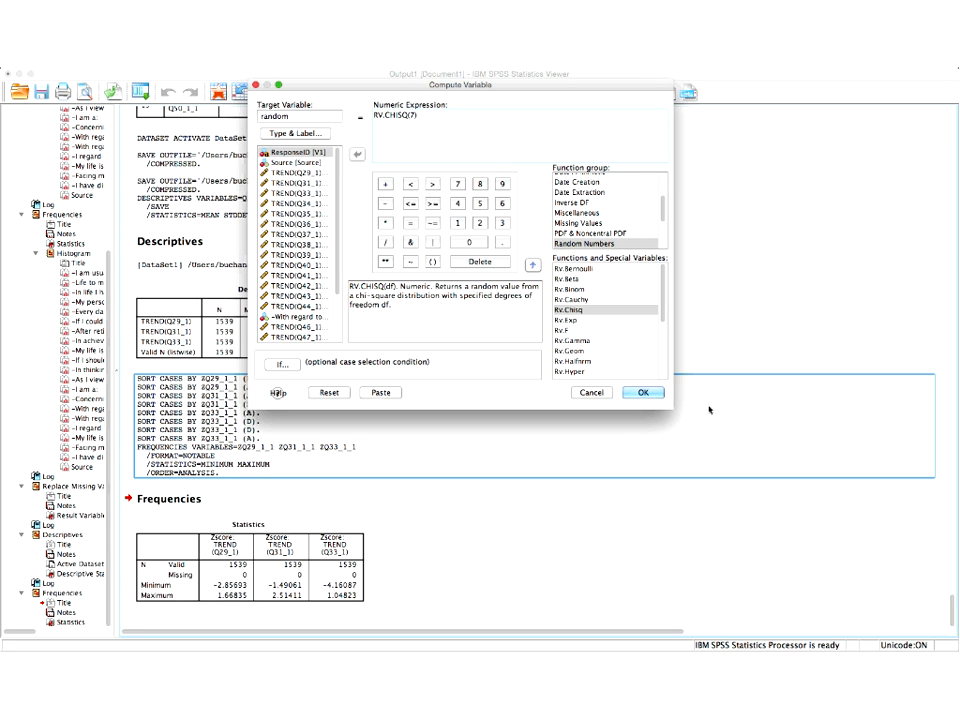
pyautogui.click(655, 398)
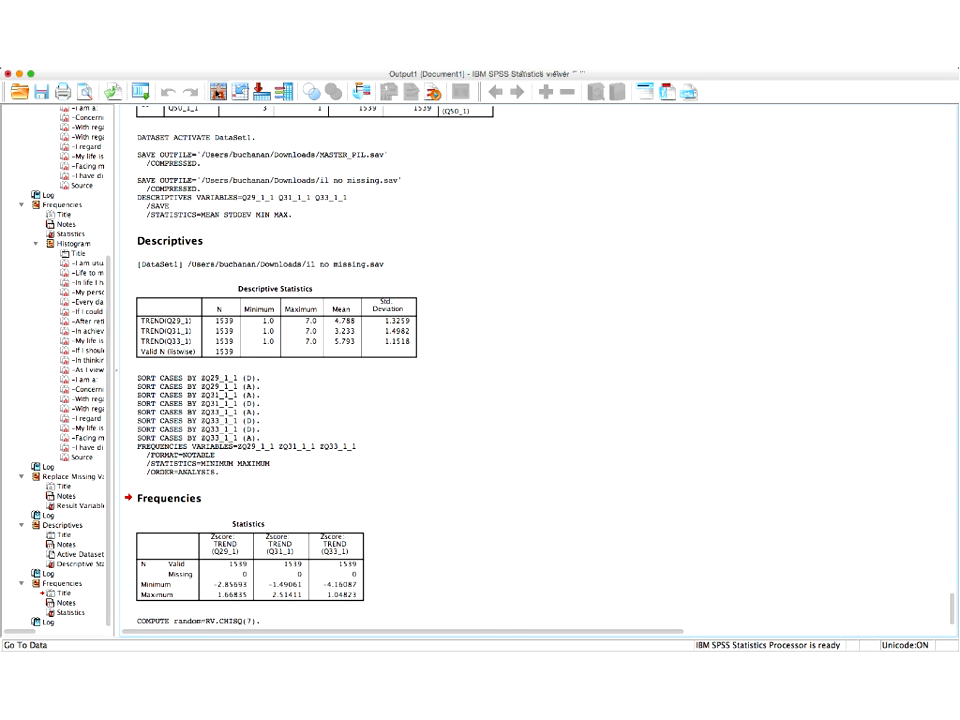
# - Switch to the data and examine the values in the random column from the first case
pyautogui.click(218, 91)
pyautogui.hscroll(10, 288, 175)
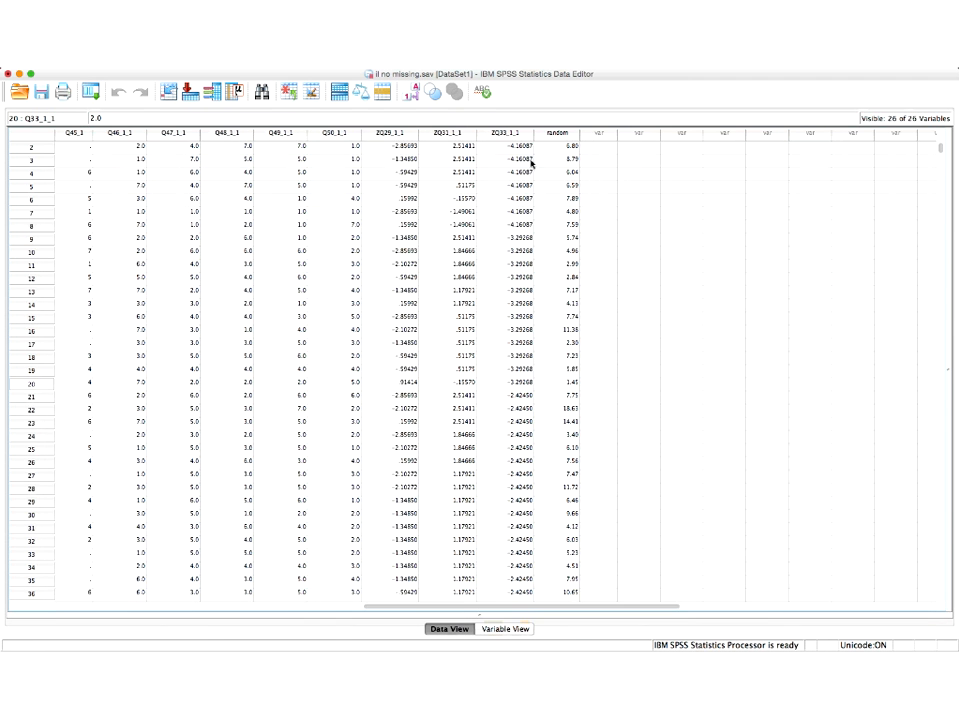
pyautogui.scroll(1, 541, 162)
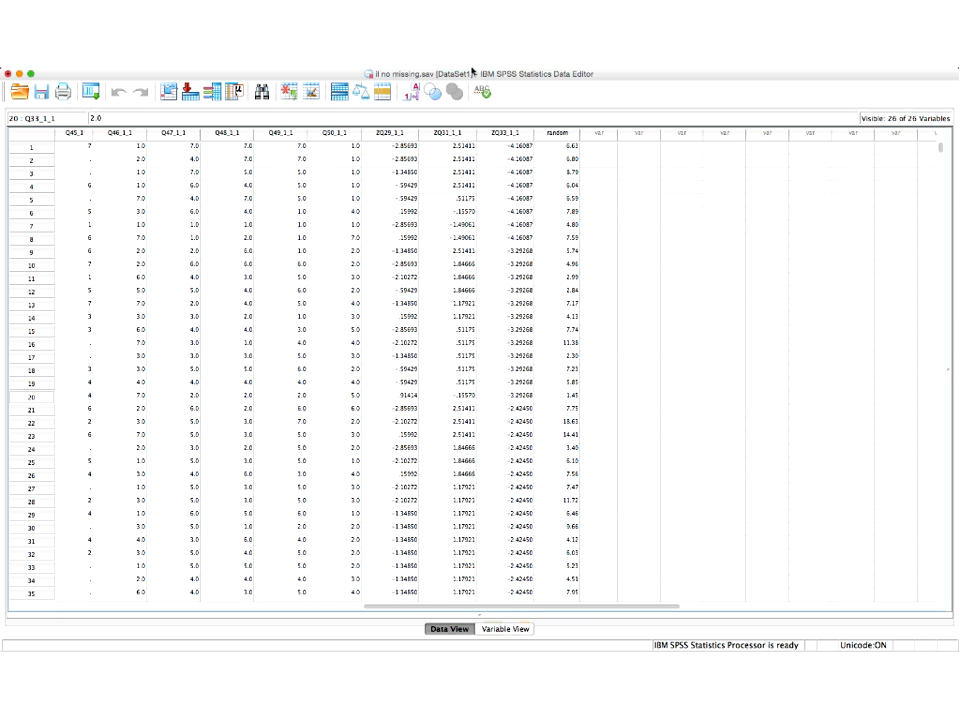
# - Set up a Linear Regression with random as the dependent variable
pyautogui.click(268, 62)
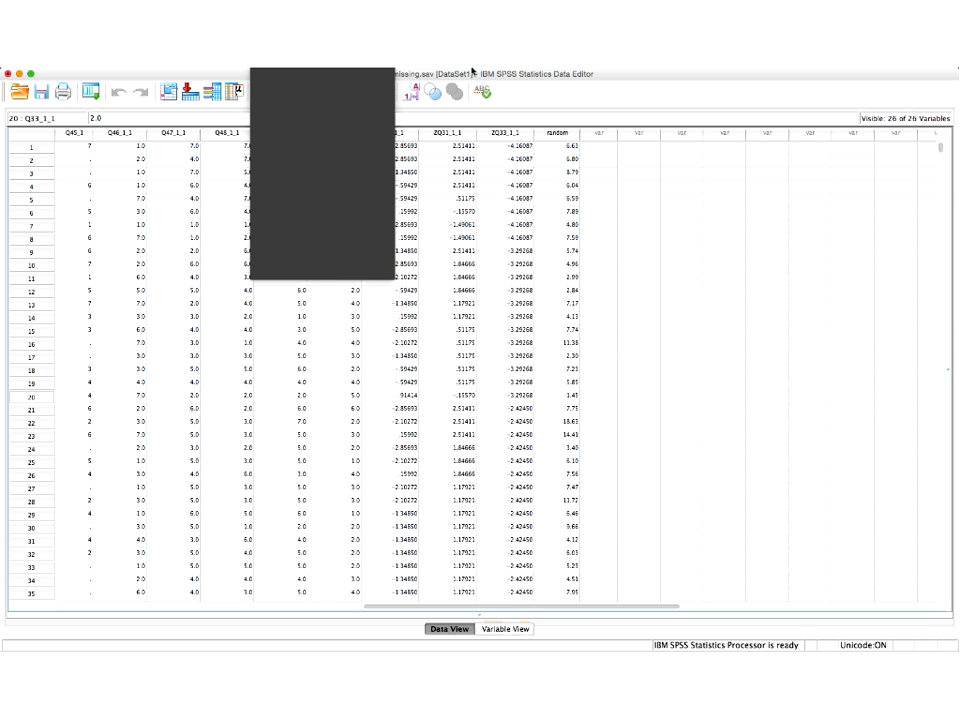
pyautogui.moveTo(322, 150)
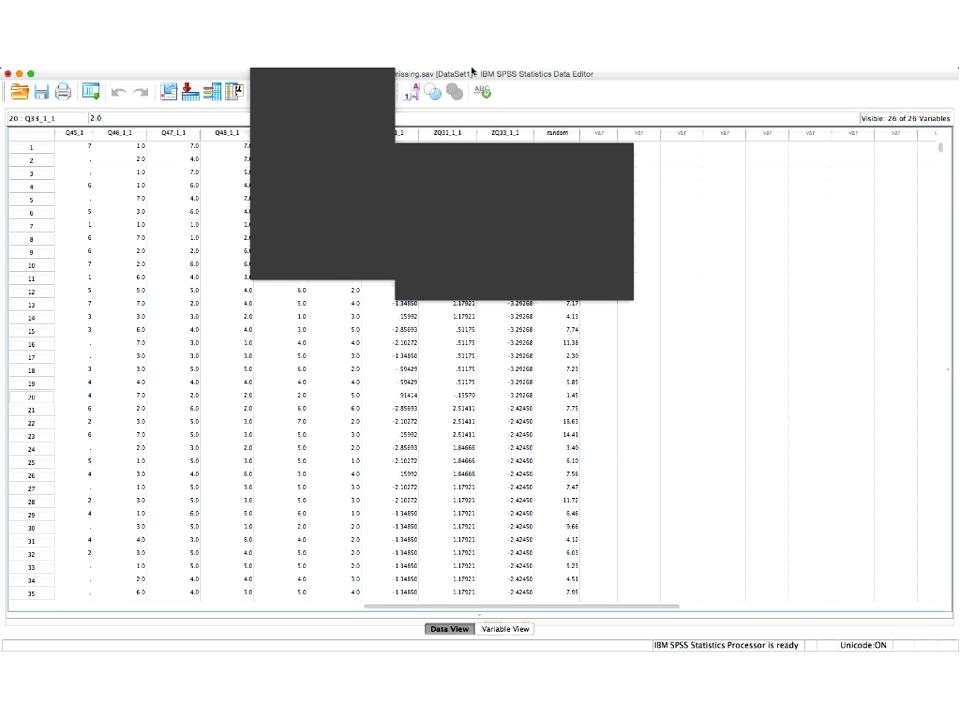
pyautogui.click(475, 72)
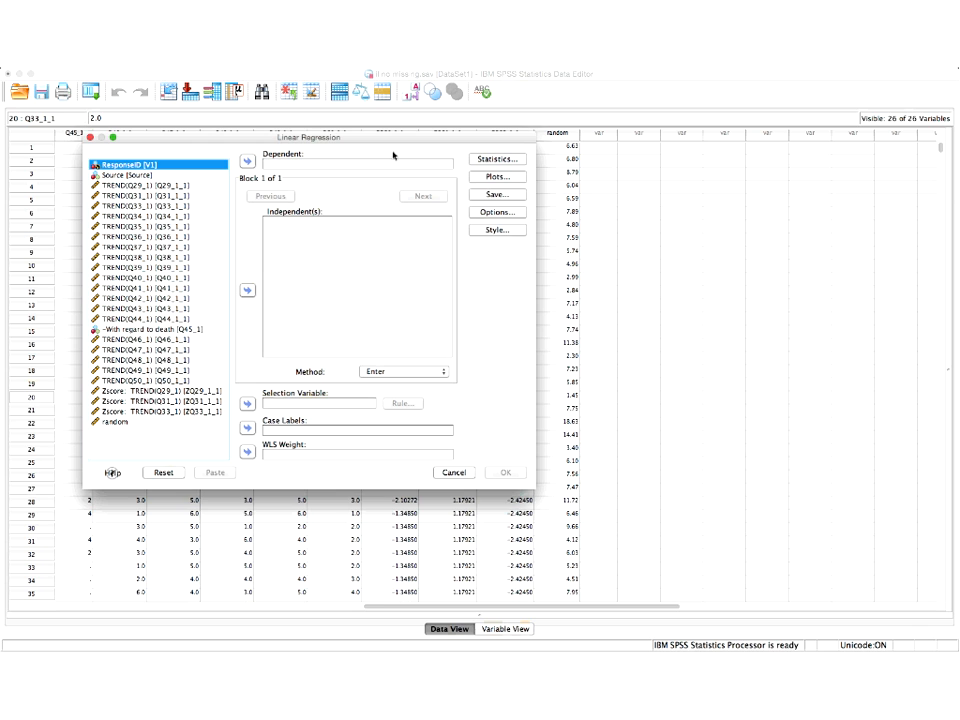
pyautogui.click(108, 421)
pyautogui.click(247, 161)
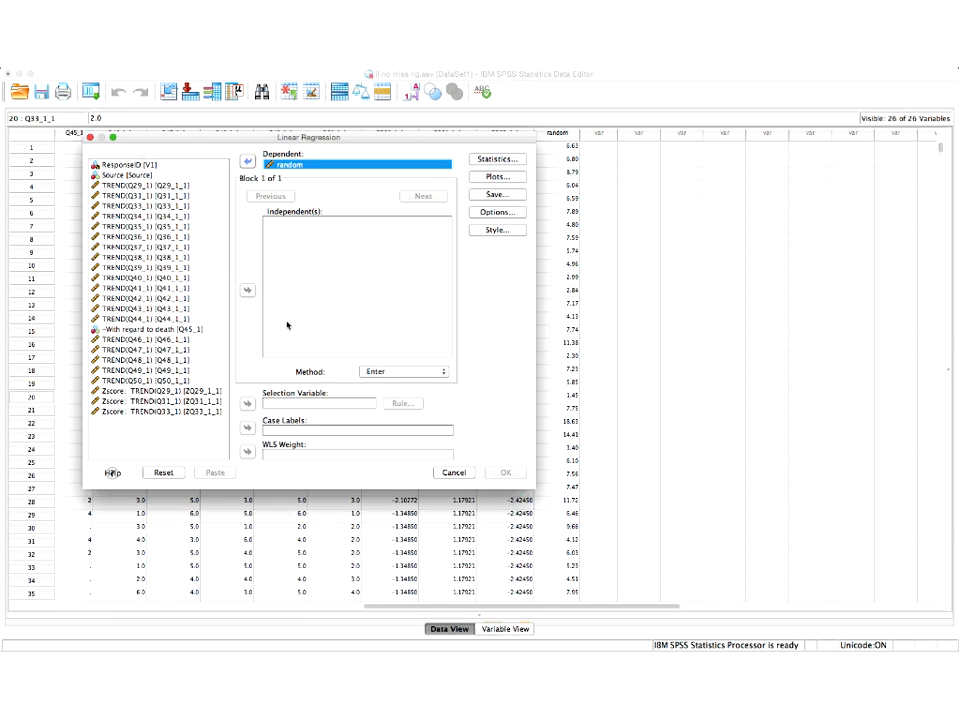
# - Add all questionnaire items from Q29_1_1 through Q50_1_1, including Q45_1, as the regression's independent variables
pyautogui.click(185, 380)
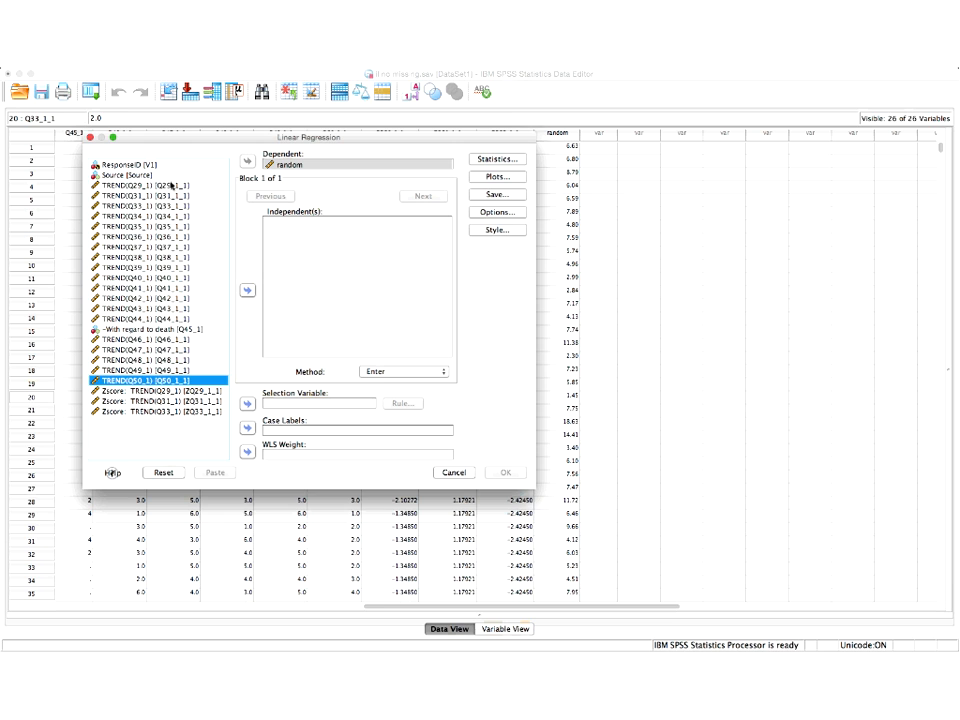
pyautogui.keyDown('shift'); pyautogui.click(172, 186); pyautogui.keyUp('shift')
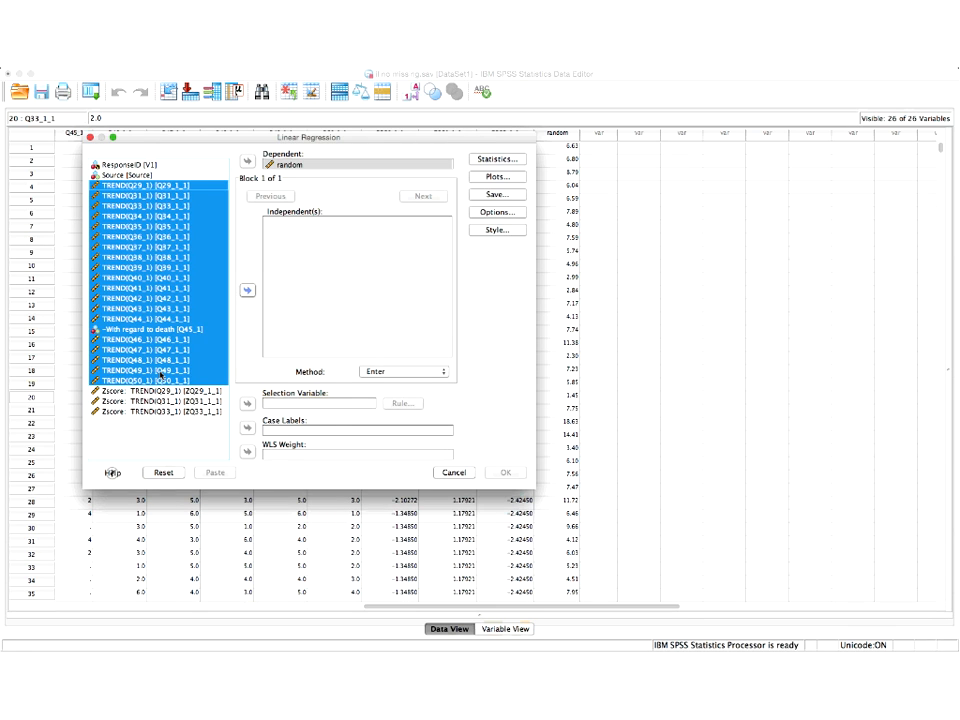
pyautogui.moveTo(159, 372); pyautogui.dragTo(160, 372)
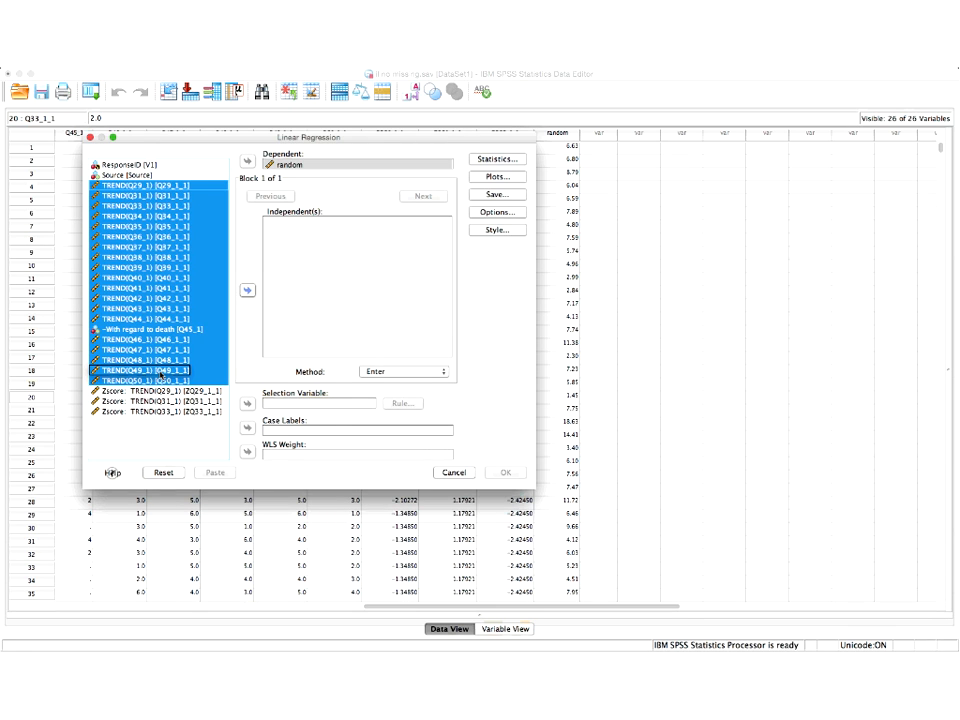
pyautogui.click(247, 291)
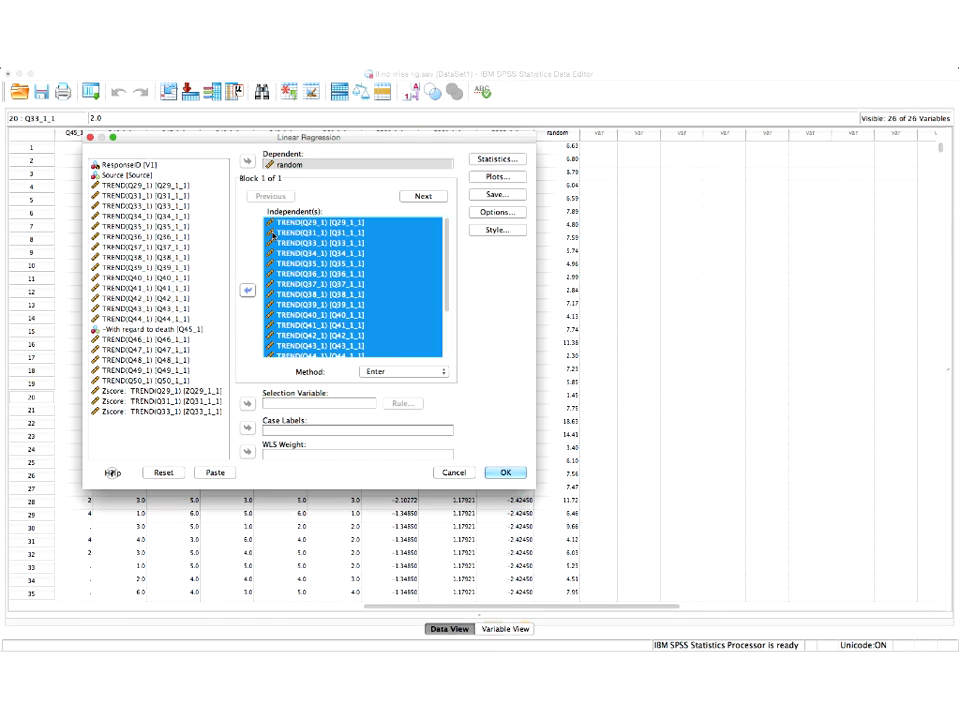
pyautogui.click(128, 175)
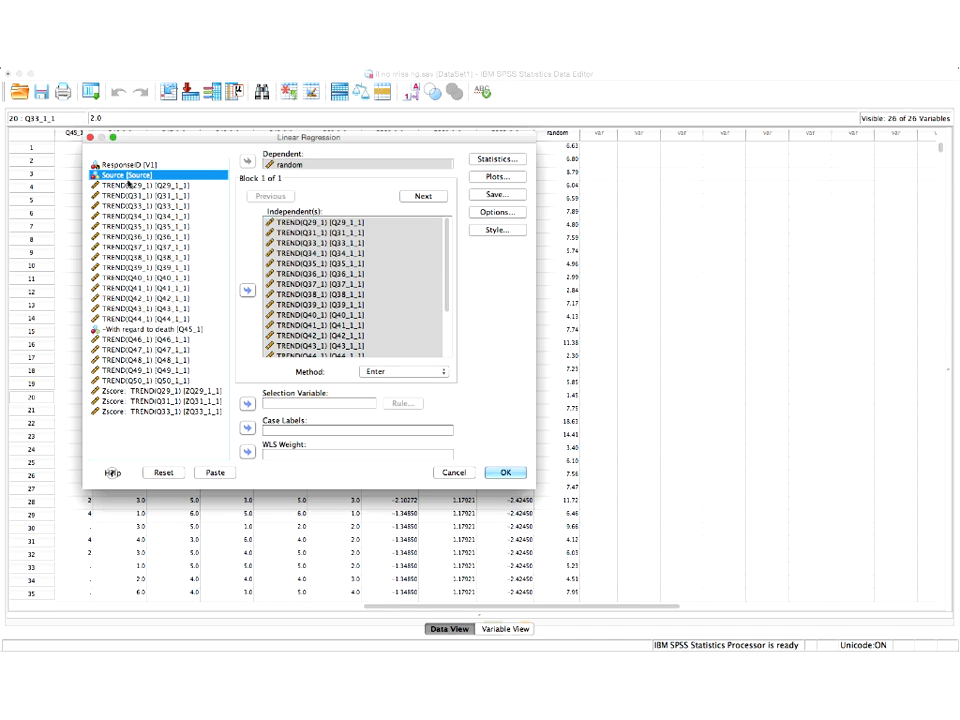
# - Request a residual scatterplot with *ZPRED on Y and *ZRESID on X, plus the histogram and normal probability plot
pyautogui.click(500, 177)
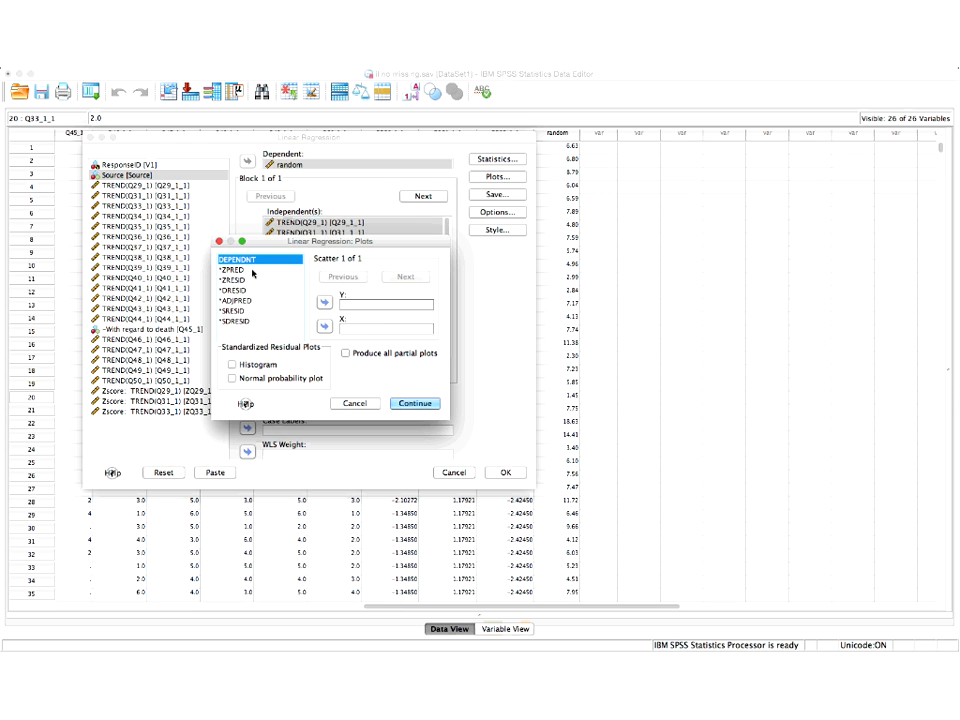
pyautogui.click(233, 269)
pyautogui.click(323, 302)
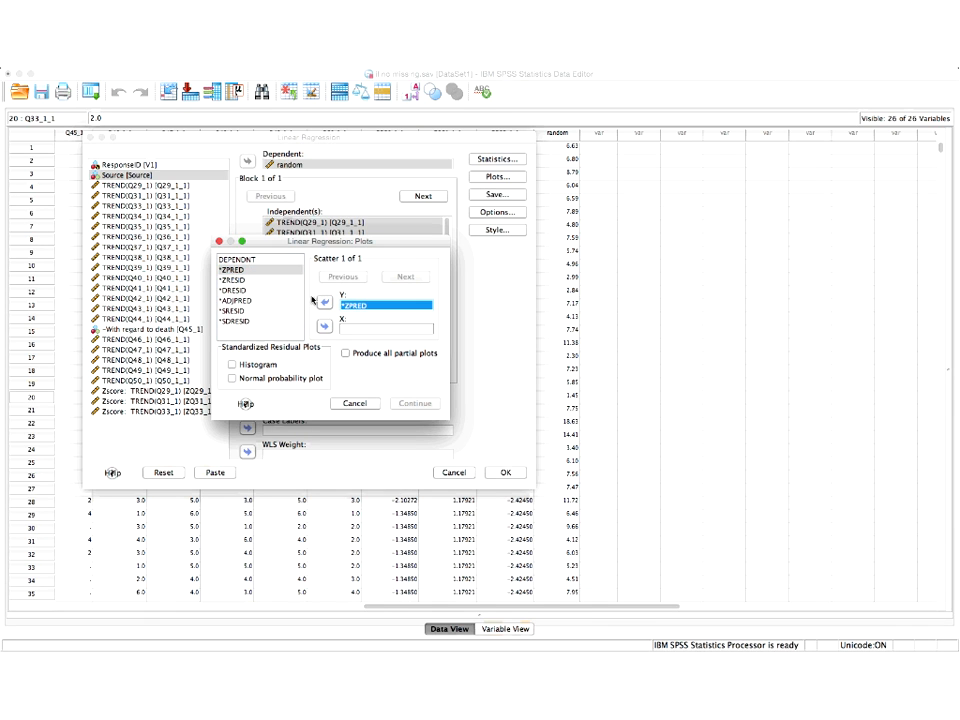
pyautogui.click(236, 280)
pyautogui.click(324, 328)
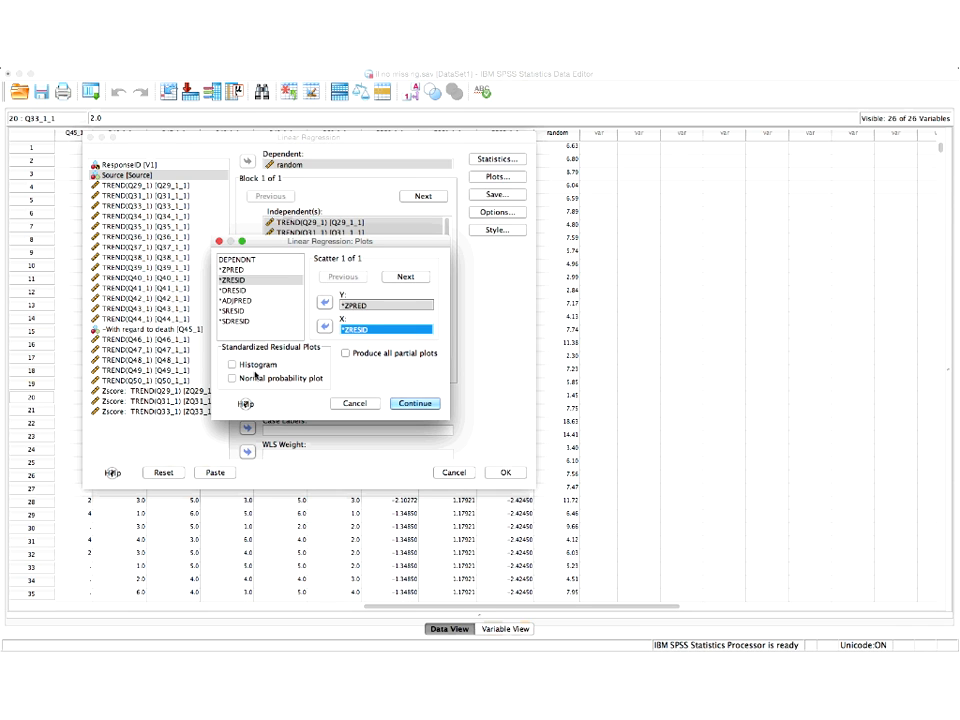
pyautogui.click(231, 364)
pyautogui.click(232, 378)
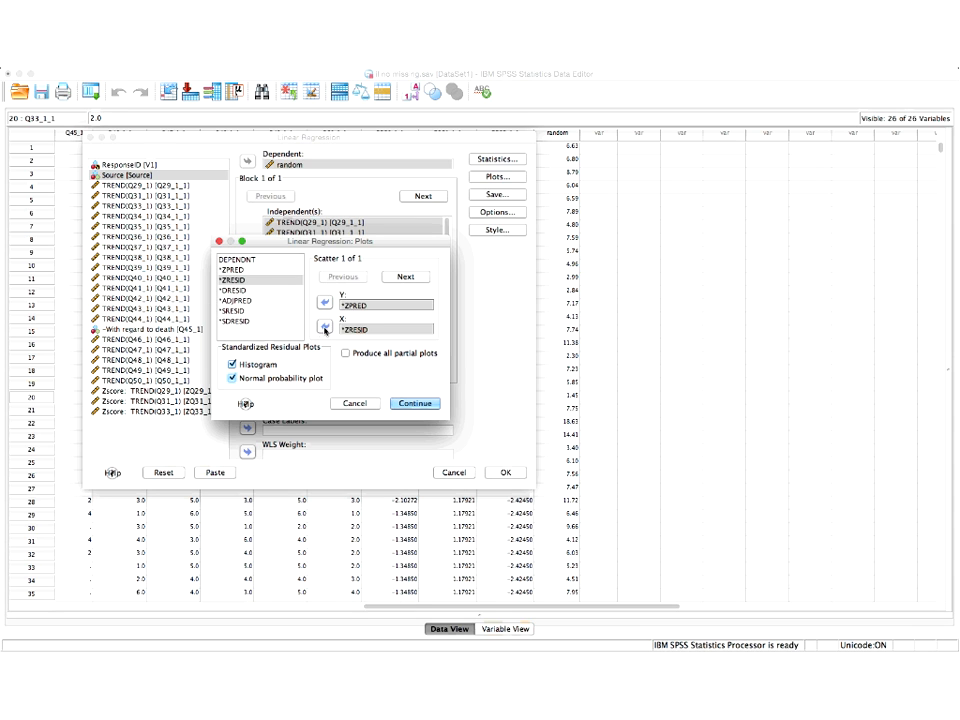
pyautogui.click(406, 406)
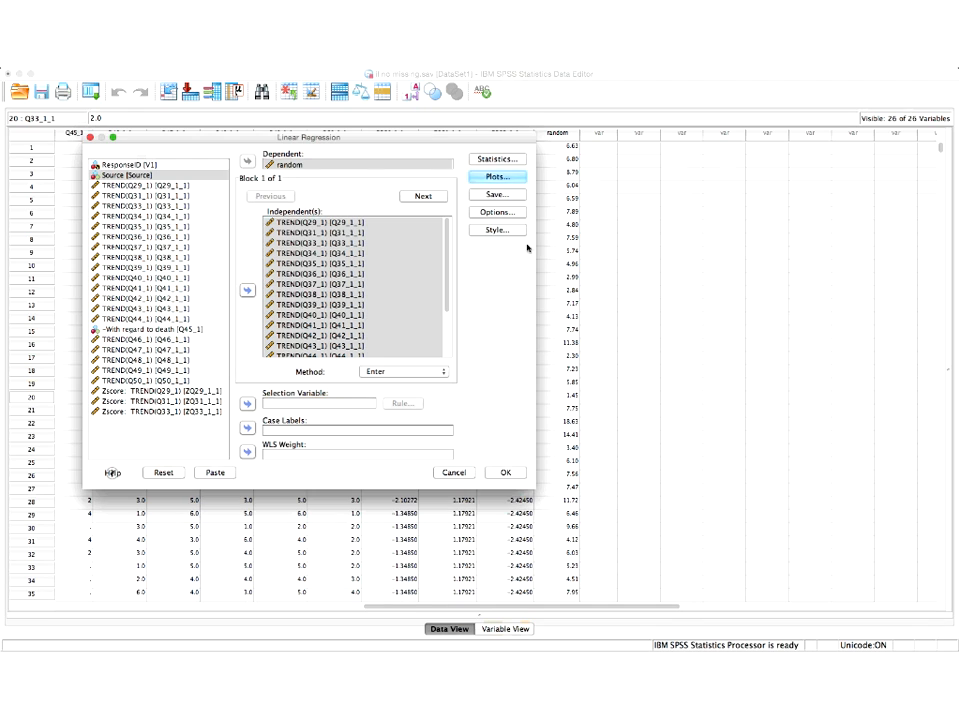
# - Save the Mahalanobis distances as a new variable and run the linear regression
pyautogui.click(494, 199)
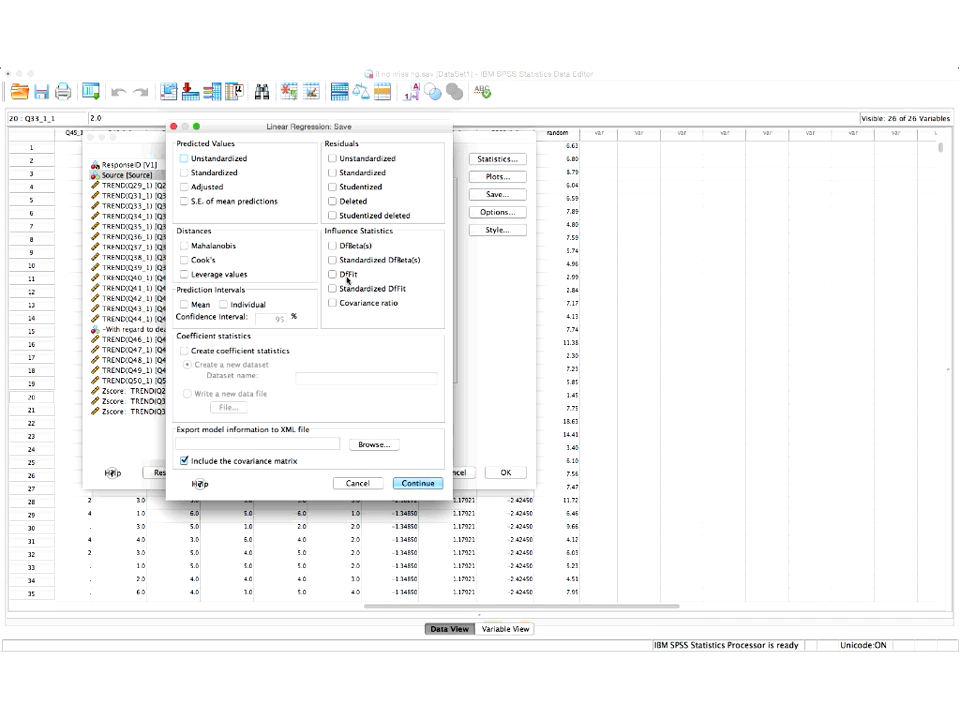
pyautogui.click(220, 249)
pyautogui.click(421, 485)
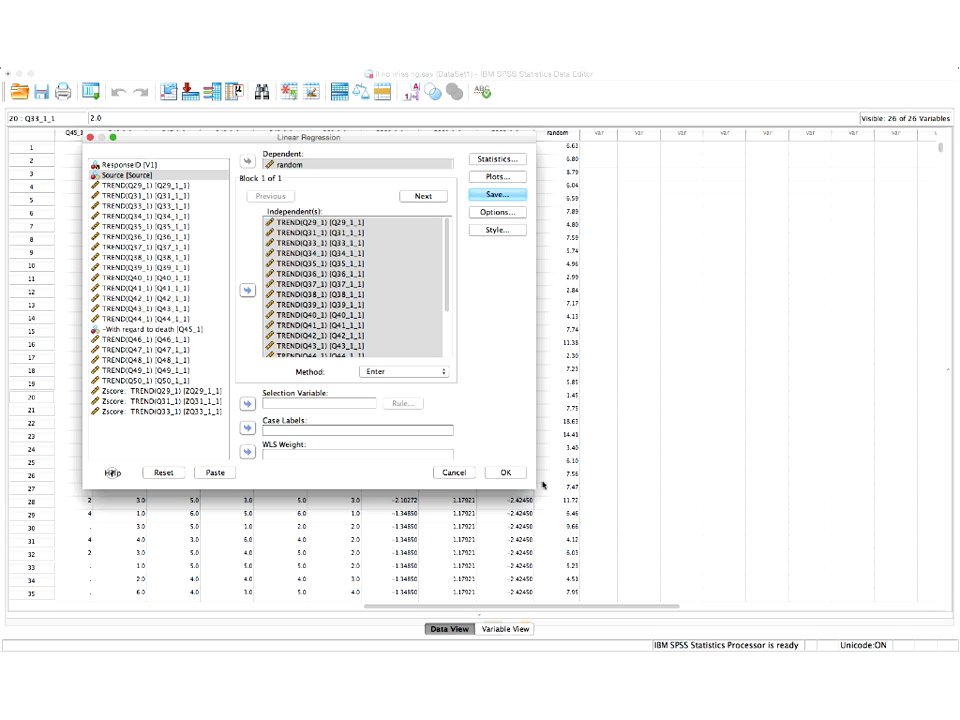
pyautogui.click(511, 475)
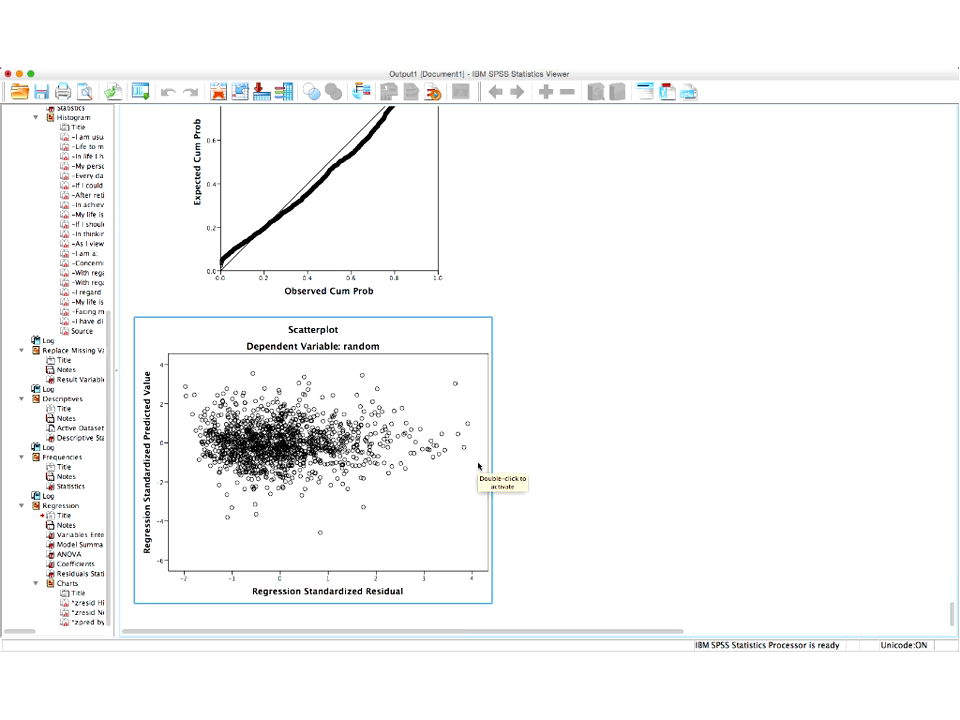
# - Return from the regression charts to the data and examine the Mahalanobis distances in the MAH_1 column
pyautogui.scroll(3, 473, 462)
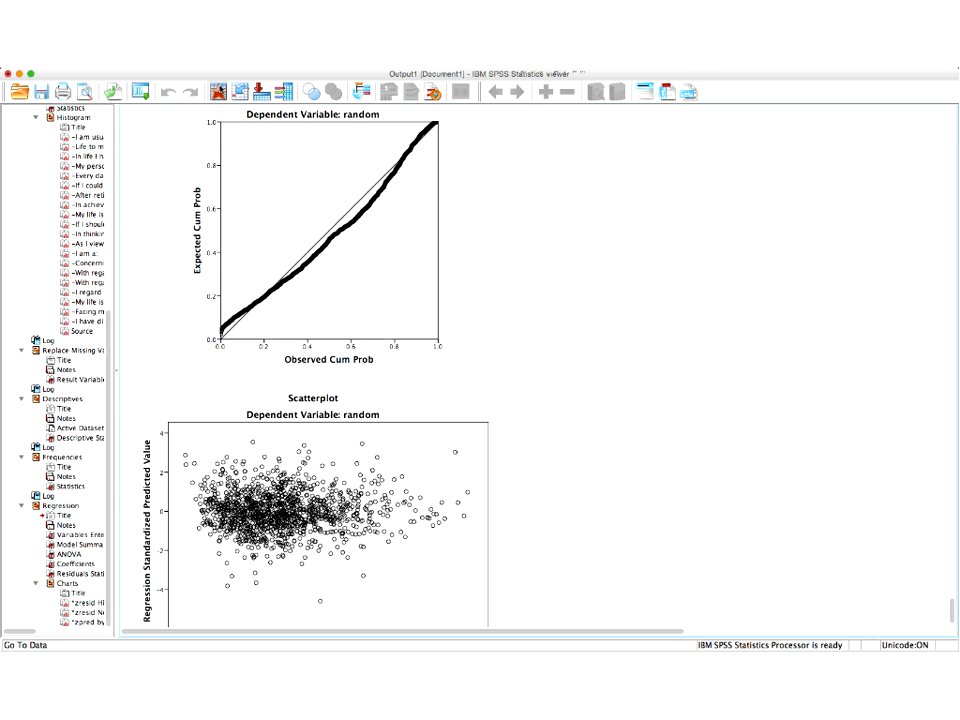
pyautogui.click(140, 91)
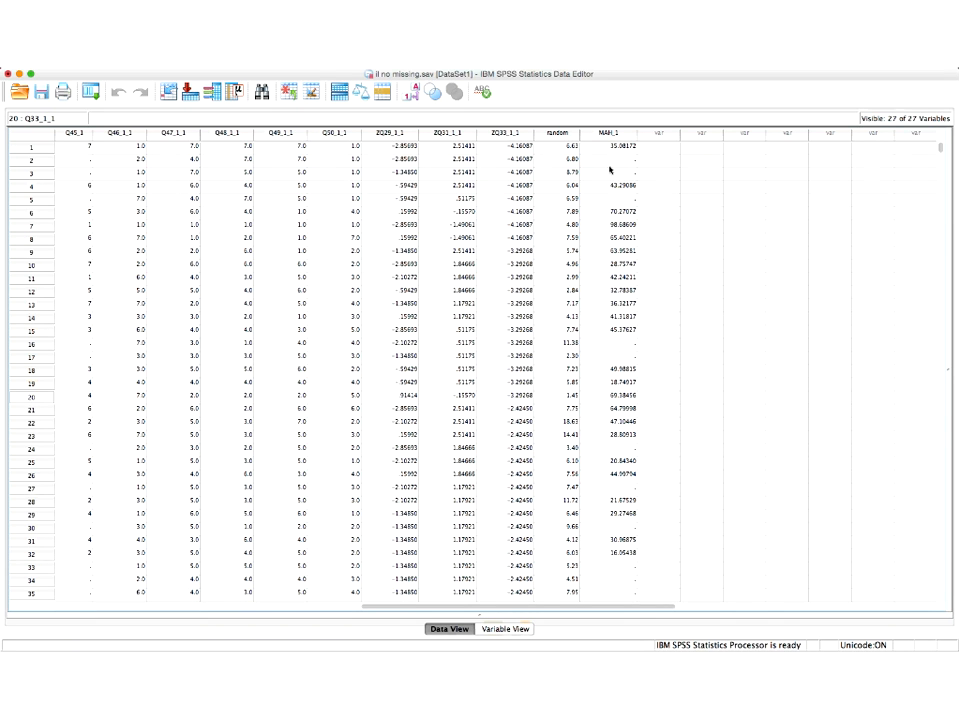
pyautogui.hscroll(-3, 631, 405)
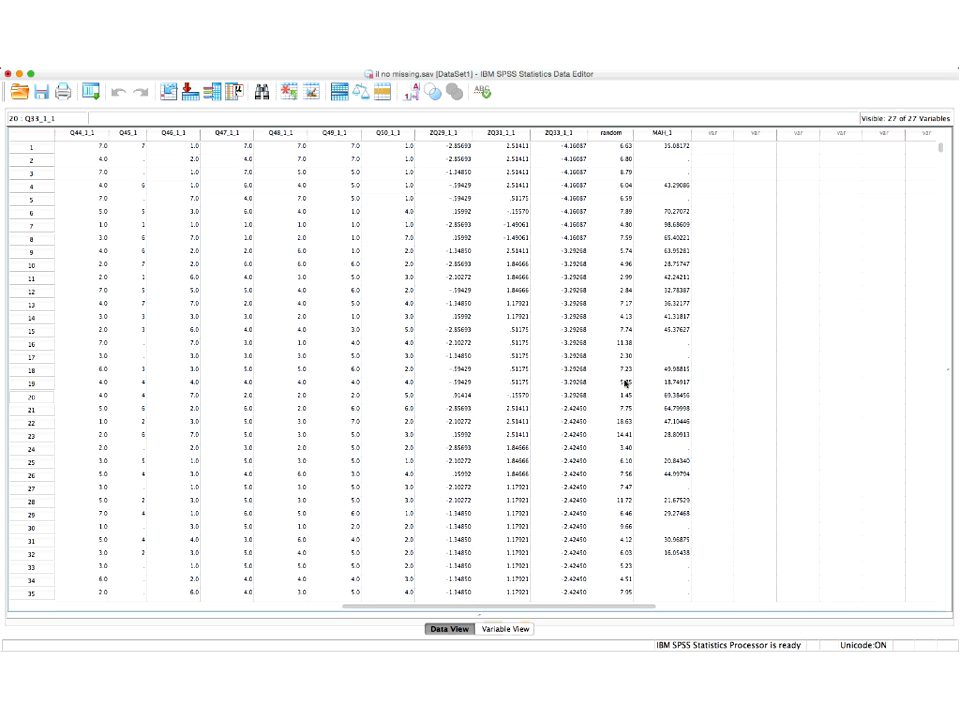
# - Go through case 16's responses from Q29_1_1 across to Q45_1, looking for missing values
pyautogui.click(20, 344)
pyautogui.click(168, 346)
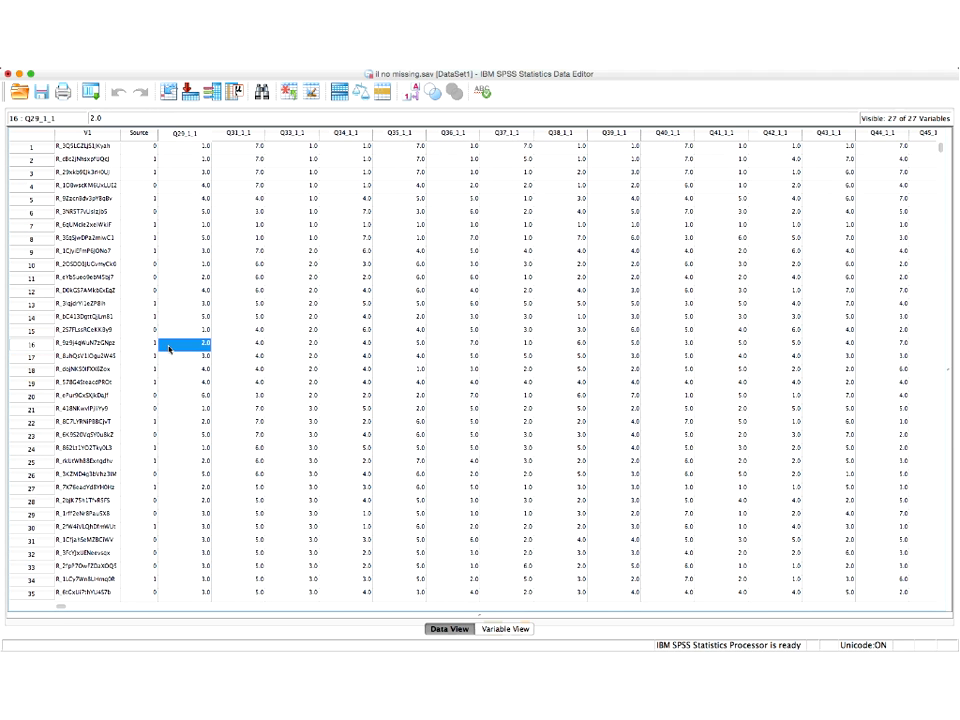
pyautogui.press('Right')
pyautogui.press('Right')
pyautogui.press('Right')
pyautogui.press('Right')
pyautogui.press('Right')
pyautogui.press('Right')
pyautogui.press('Right')
pyautogui.press('Right')
pyautogui.press('Right')
pyautogui.press('Right')
pyautogui.press('Right')
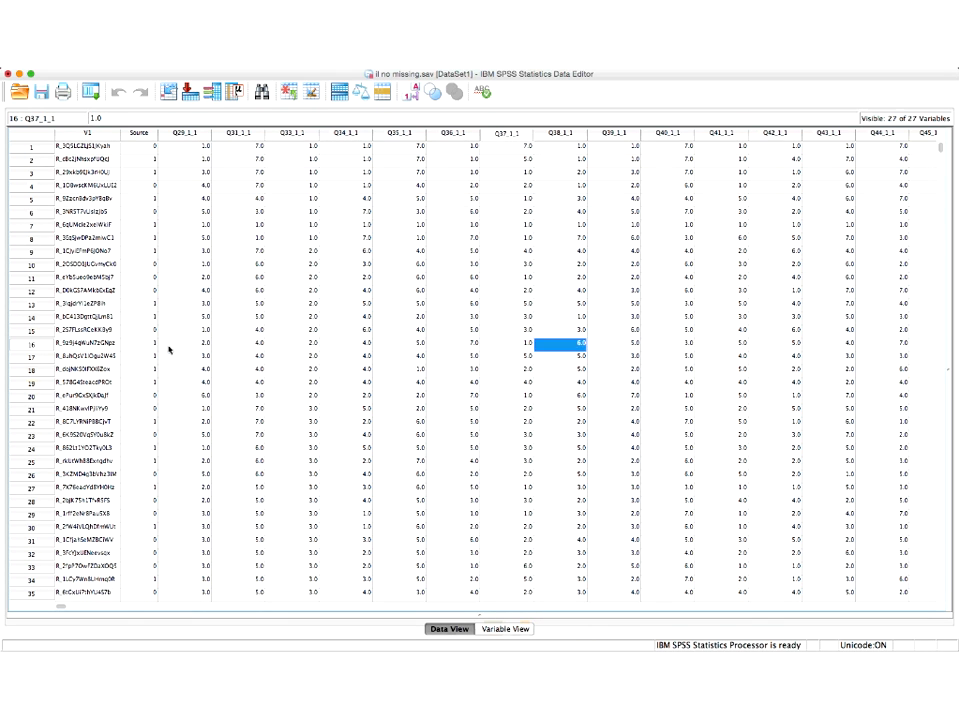
pyautogui.press('Right')
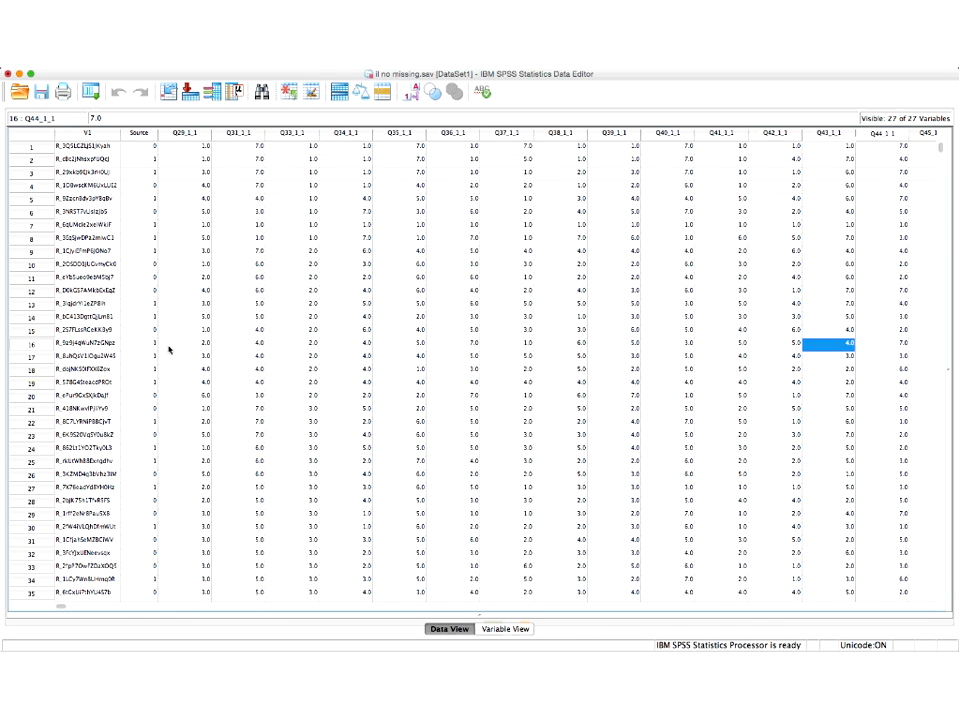
pyautogui.press('Right')
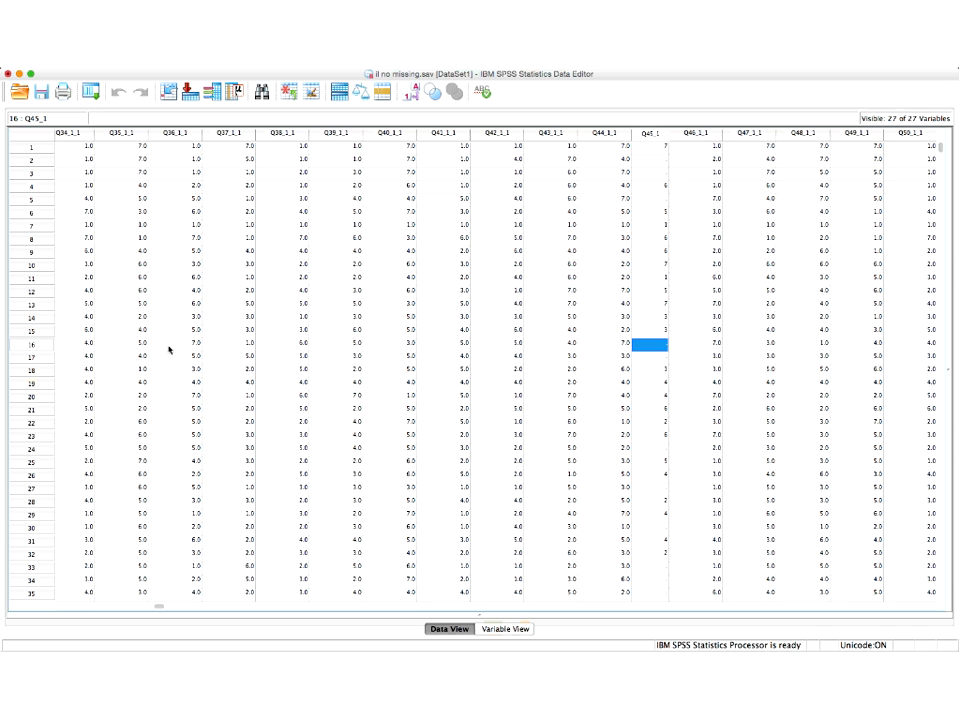
# - Go on through case 16's values from Q46_1_1 across to MAH_1, checking for missing values
pyautogui.press('Right')
pyautogui.press('Right')
pyautogui.press('Right')
pyautogui.press('Right')
pyautogui.press('Right')
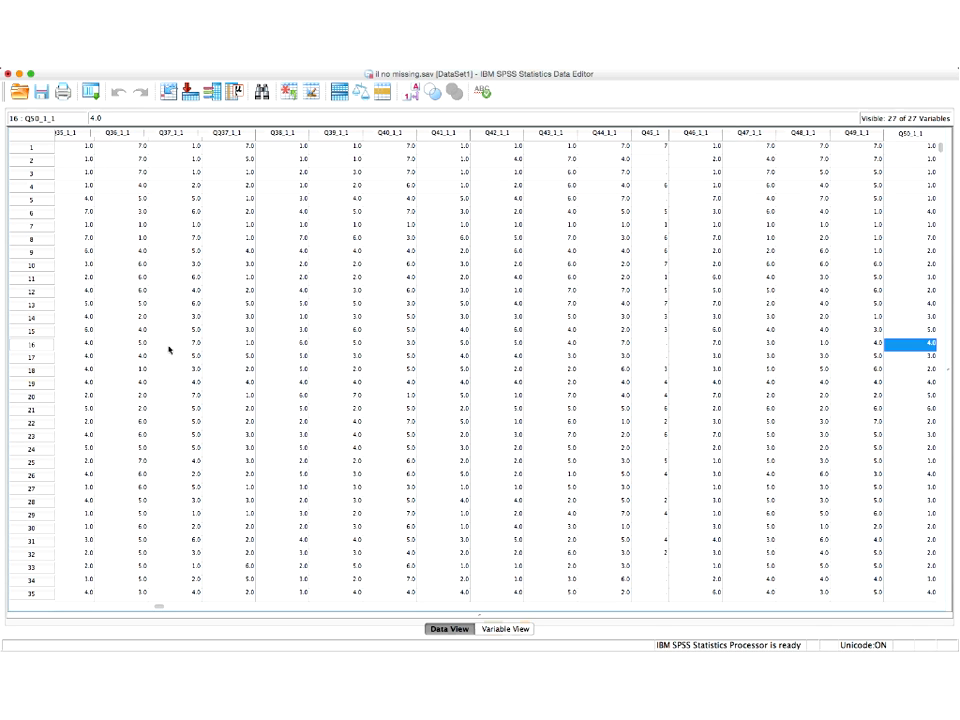
pyautogui.press('Right')
pyautogui.press('Right')
pyautogui.press('Right')
pyautogui.press('Right')
pyautogui.press('Right')
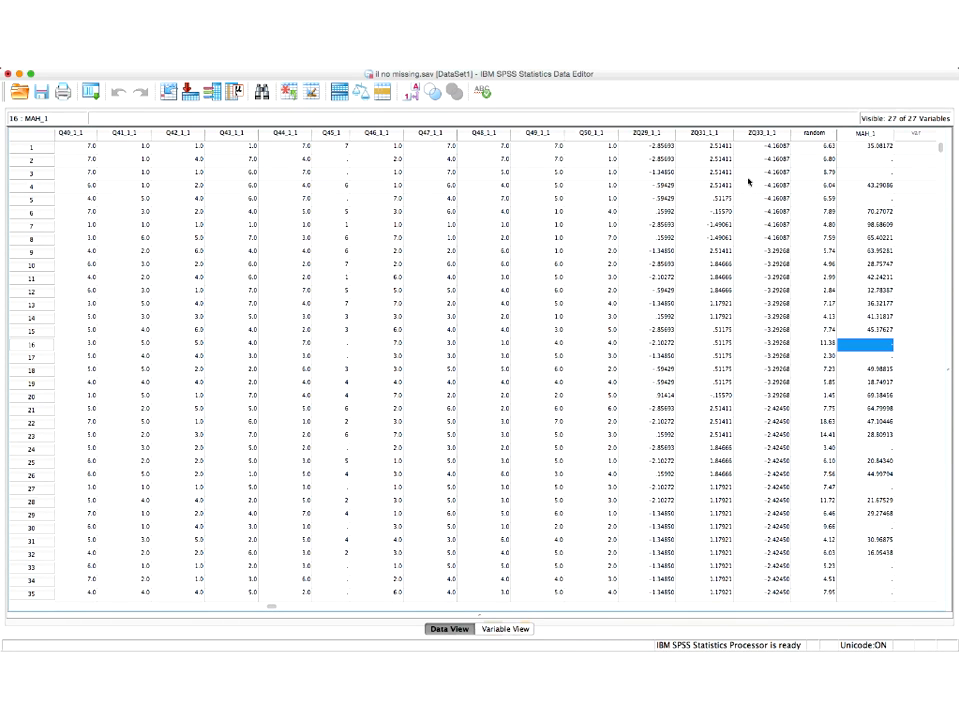
# - Sort the cases by MAH_1 in ascending order and check the first rows of the column
pyautogui.rightClick(864, 133)
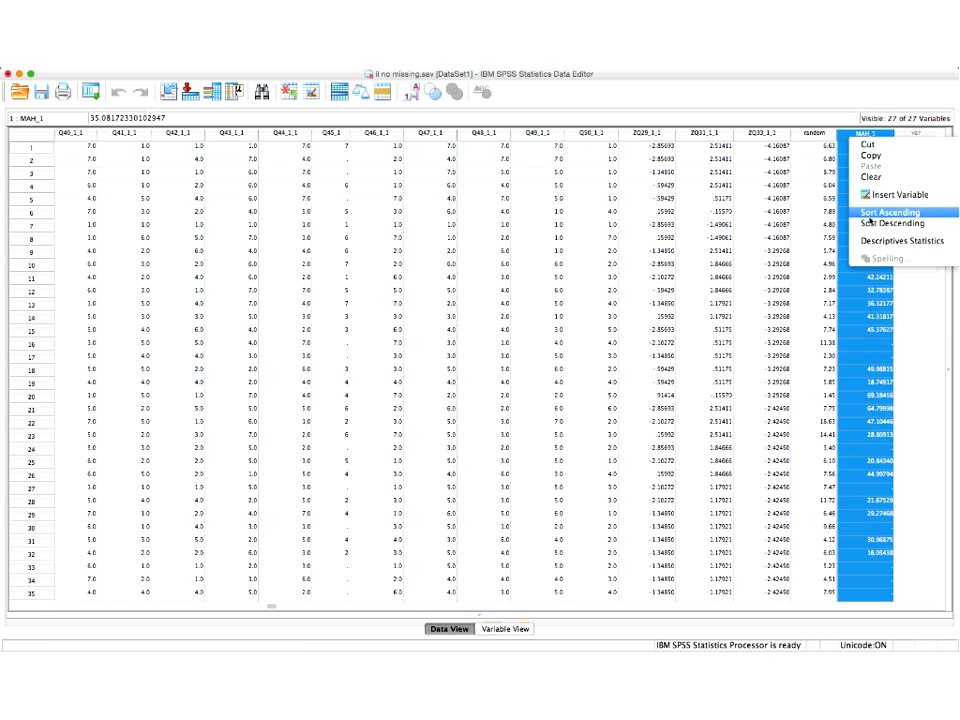
pyautogui.click(869, 214)
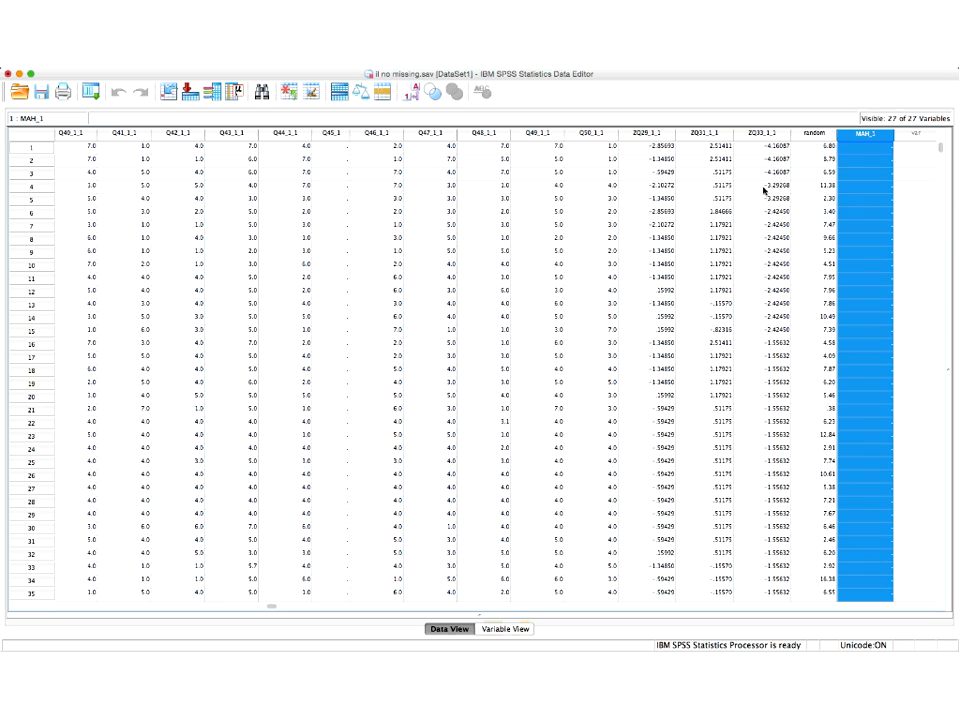
pyautogui.click(852, 164)
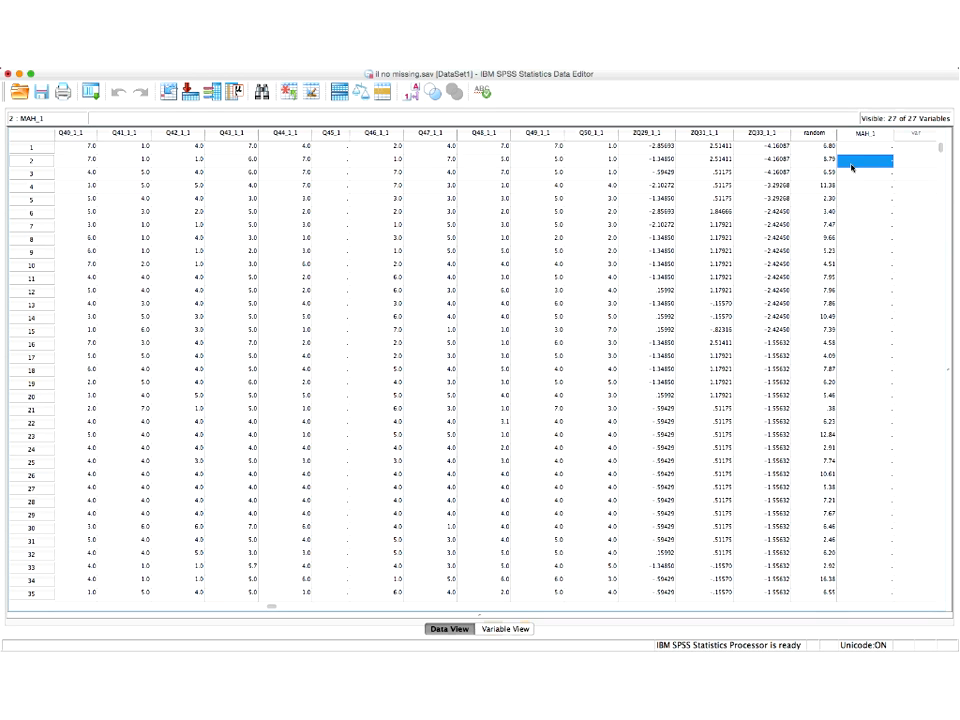
pyautogui.press('Tab')
pyautogui.press('Right')
pyautogui.press('Left')
pyautogui.press('Left')
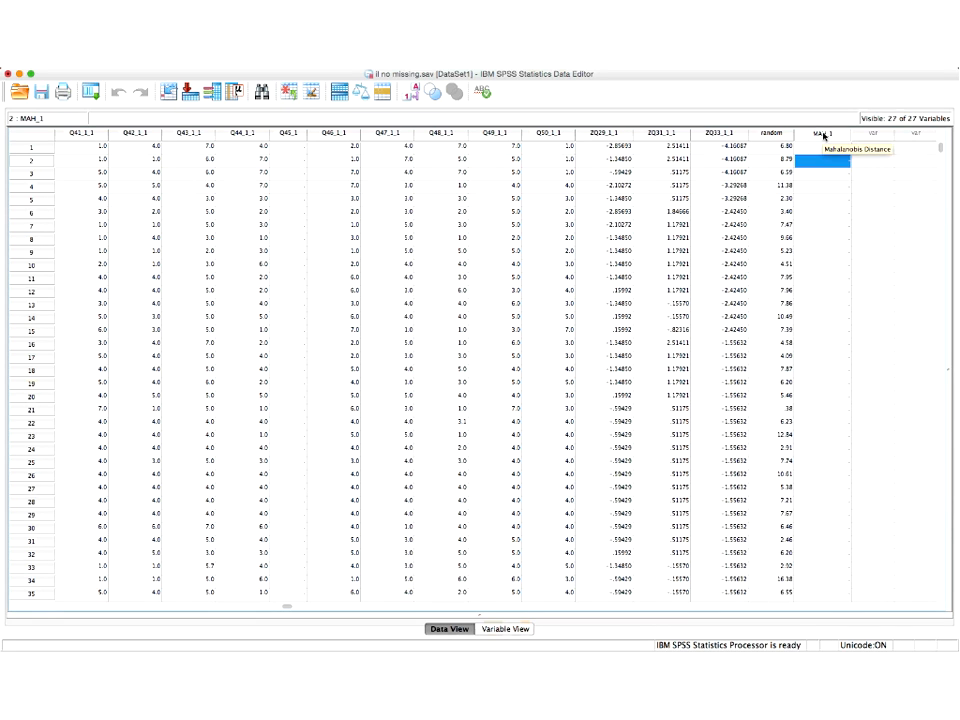
# - Sort the cases by MAH_1 in descending order and select the distances of the first five cases
pyautogui.rightClick(823, 135)
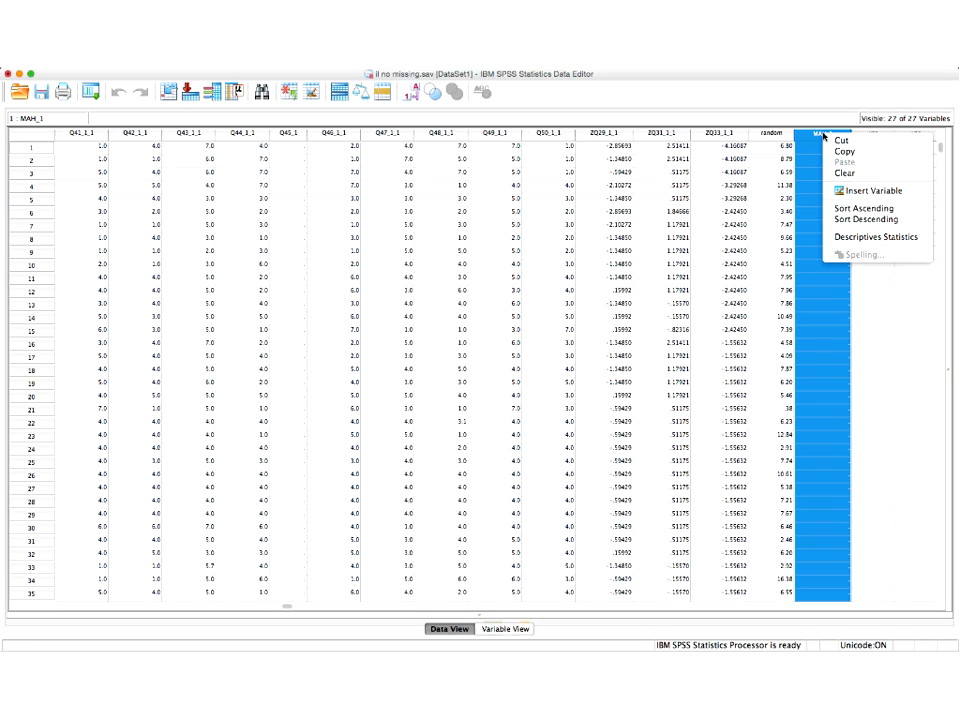
pyautogui.click(852, 220)
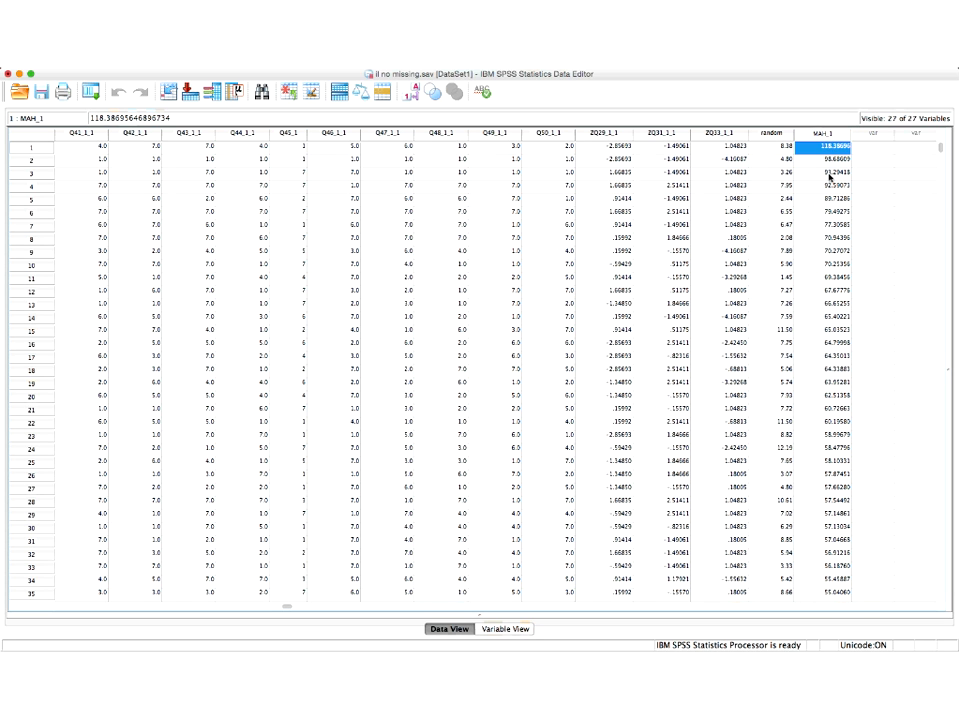
pyautogui.moveTo(825, 197); pyautogui.dragTo(821, 148)
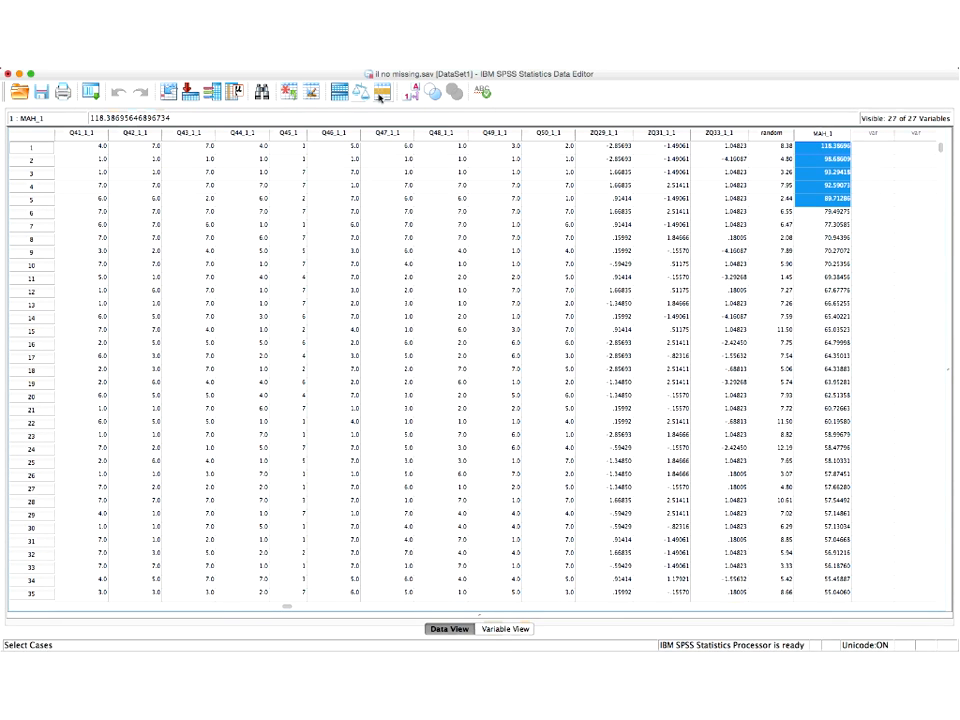
# - Review the independent variables in the Linear Regression setup and close it without running
pyautogui.click(285, 54)
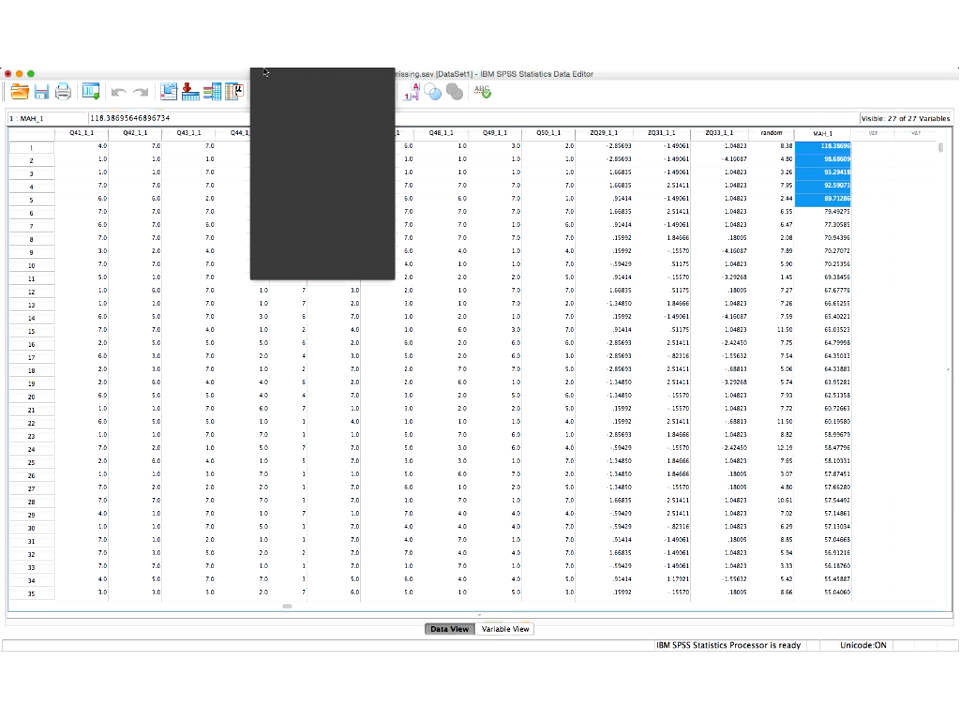
pyautogui.moveTo(300, 149)
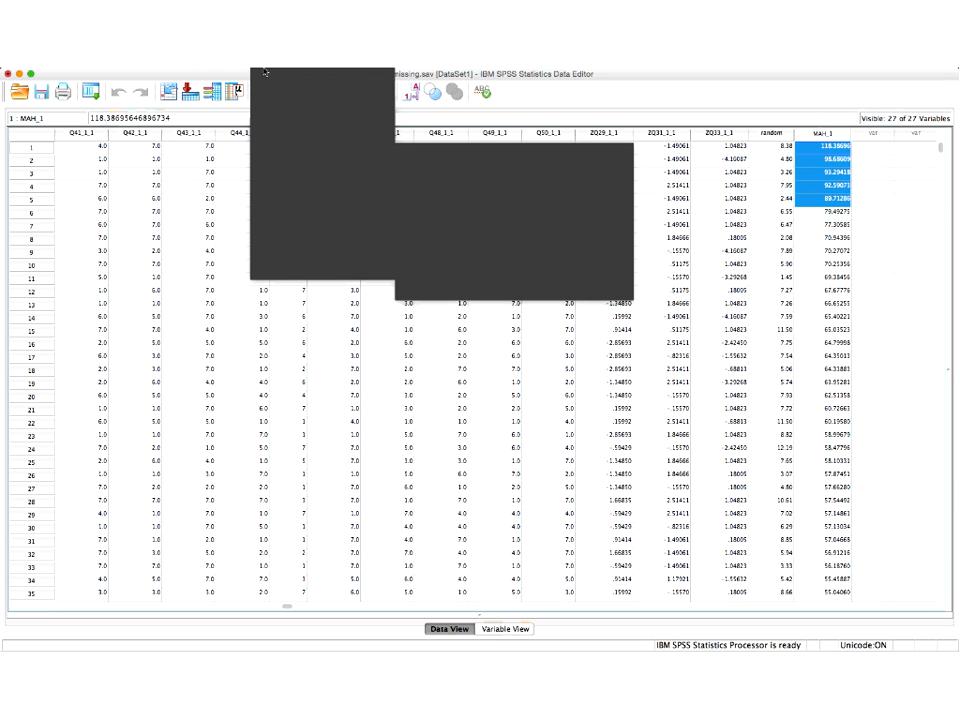
pyautogui.click(457, 167)
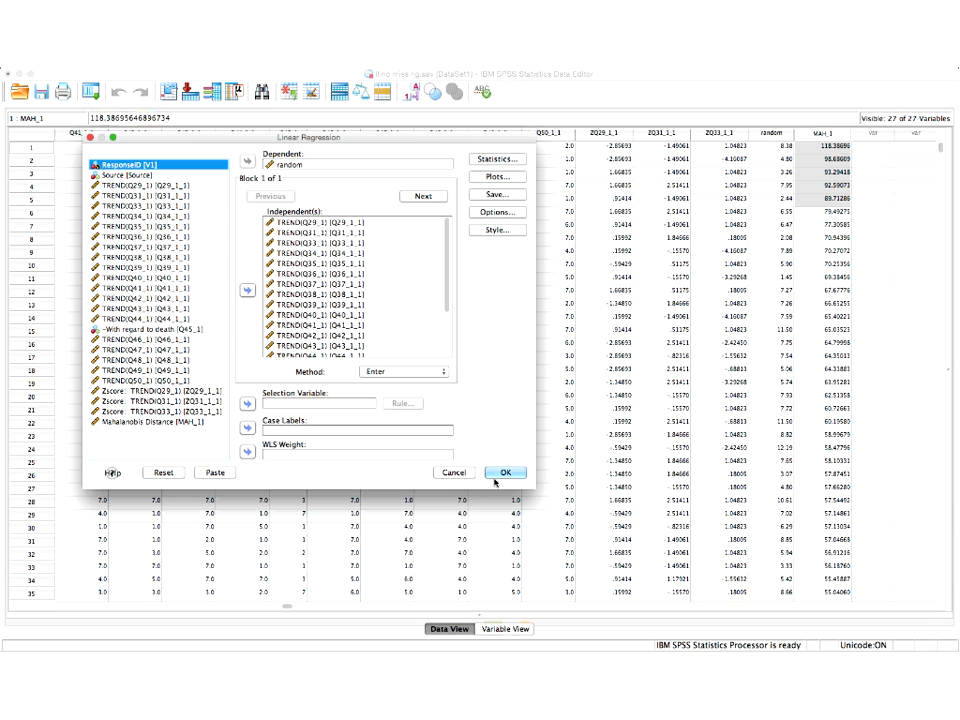
pyautogui.click(454, 473)
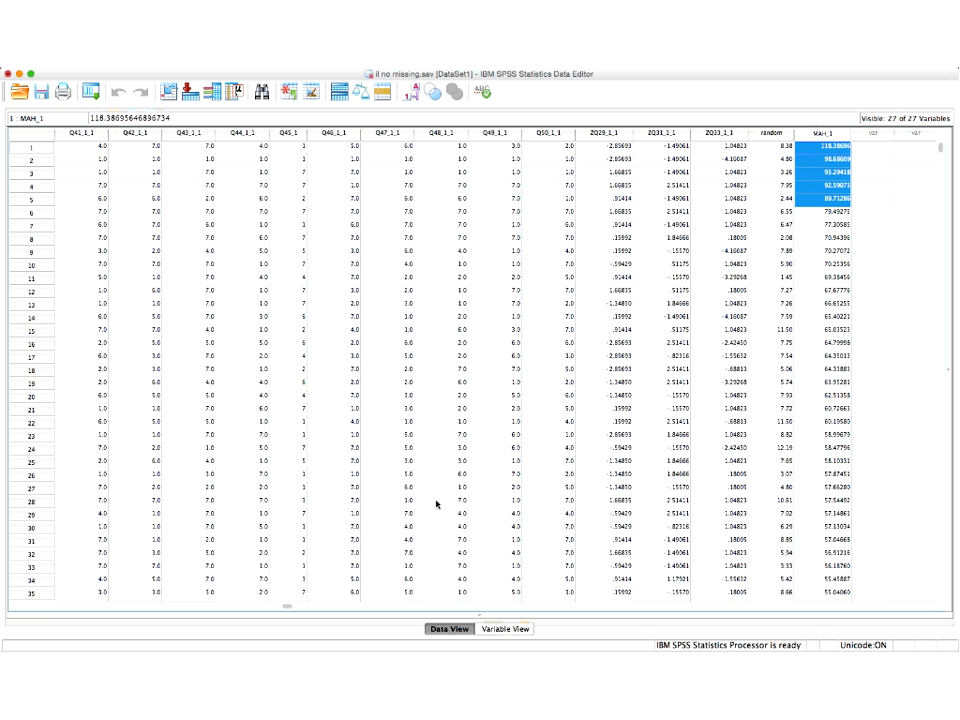
# - Switch to Safari to consult the reference page, and return to the MAH_1 column in SPSS
pyautogui.moveTo(297, 632)
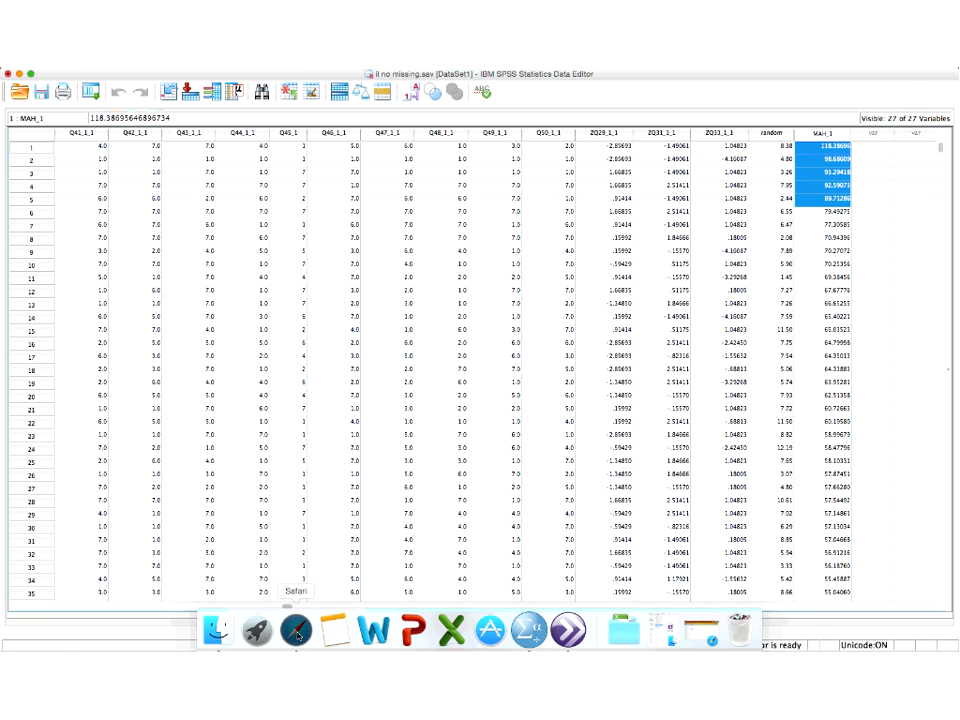
pyautogui.click(297, 632)
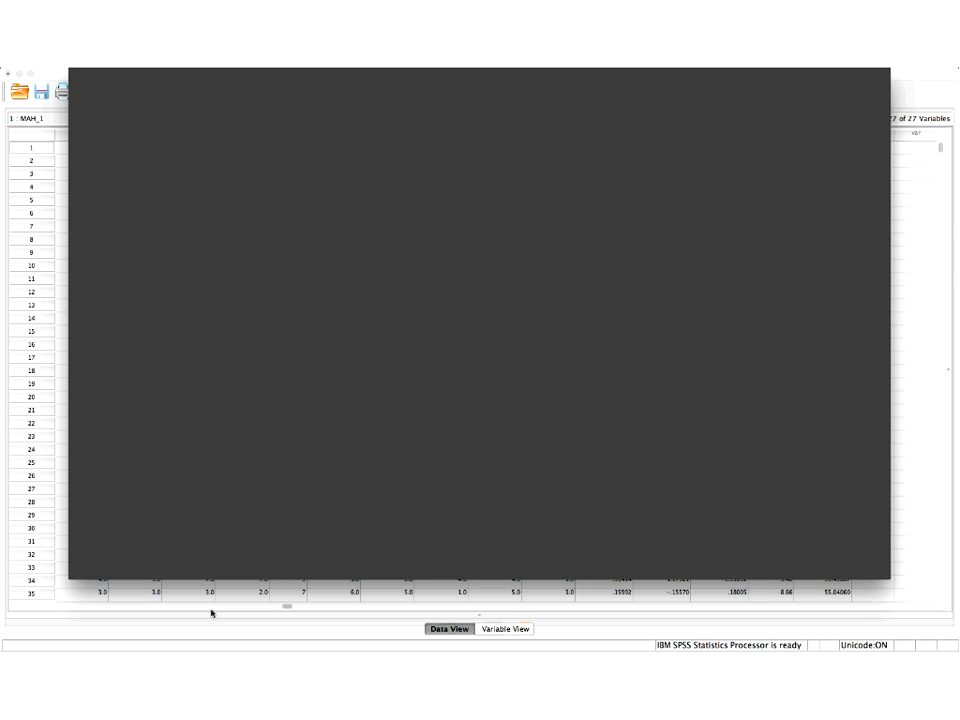
pyautogui.click(21, 554)
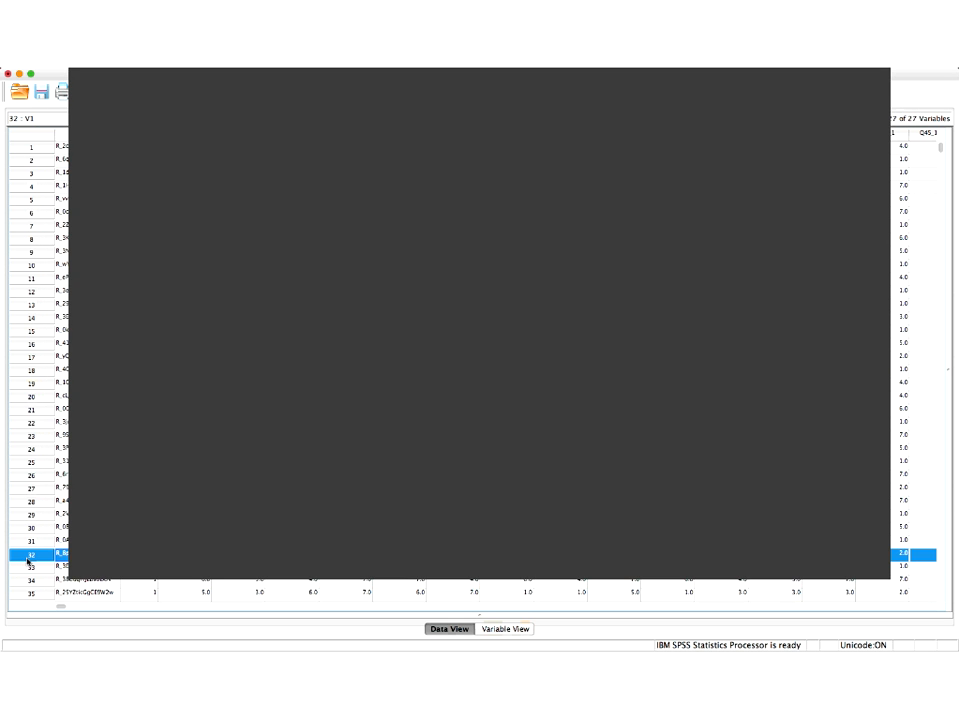
pyautogui.hscroll(10, 192, 551)
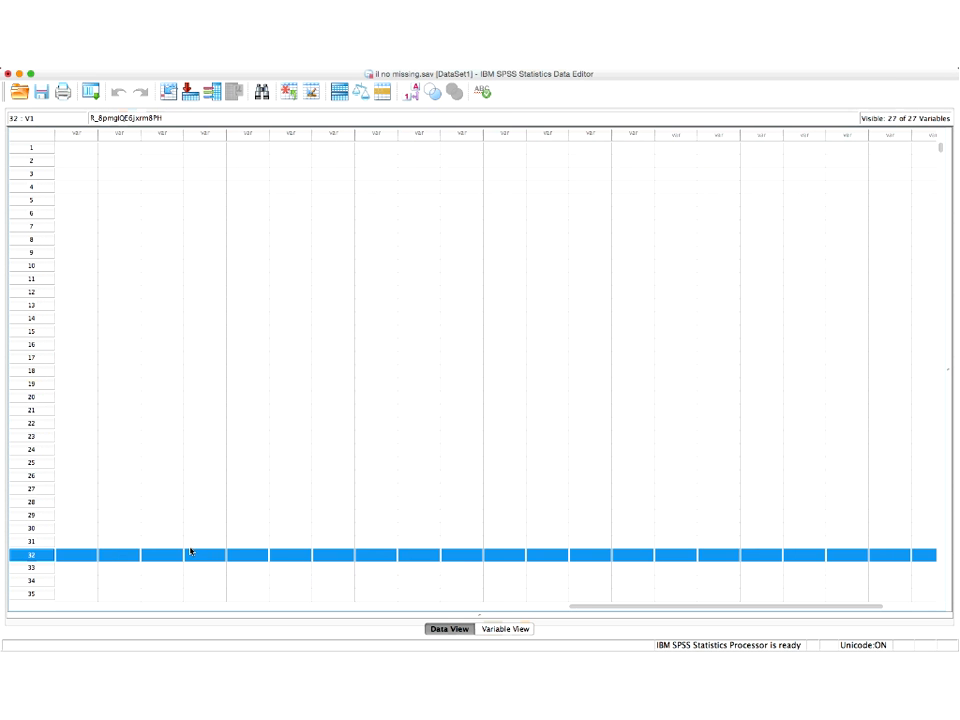
pyautogui.hscroll(-10, 191, 551)
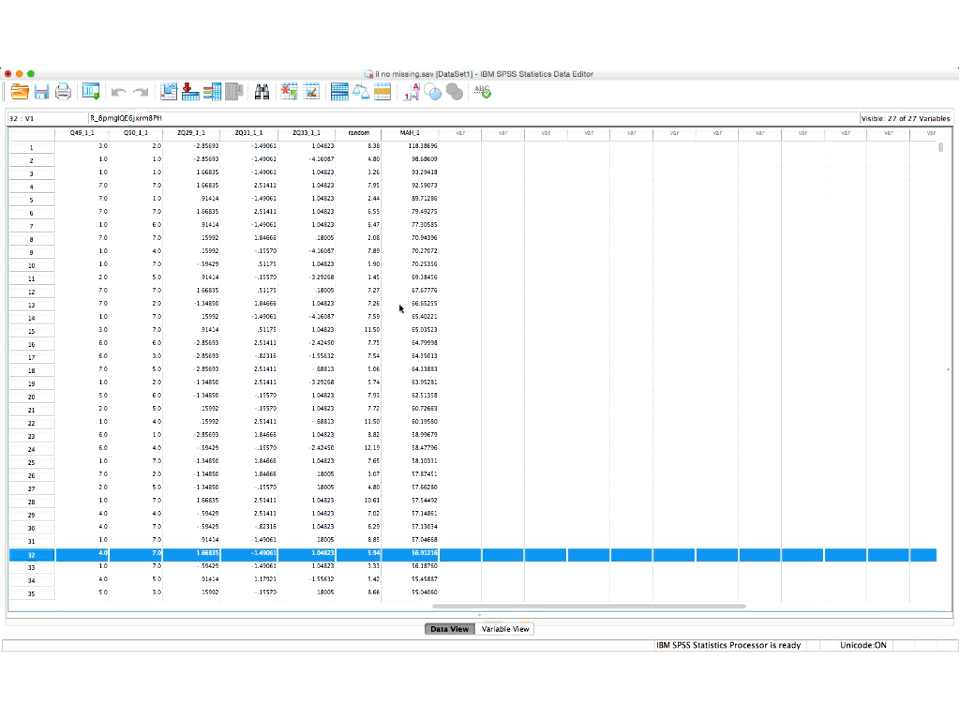
# - Go down the sorted MAH_1 column and select the Mahalanobis distance of case 66
pyautogui.click(417, 372)
pyautogui.press('Down')
pyautogui.press('Down')
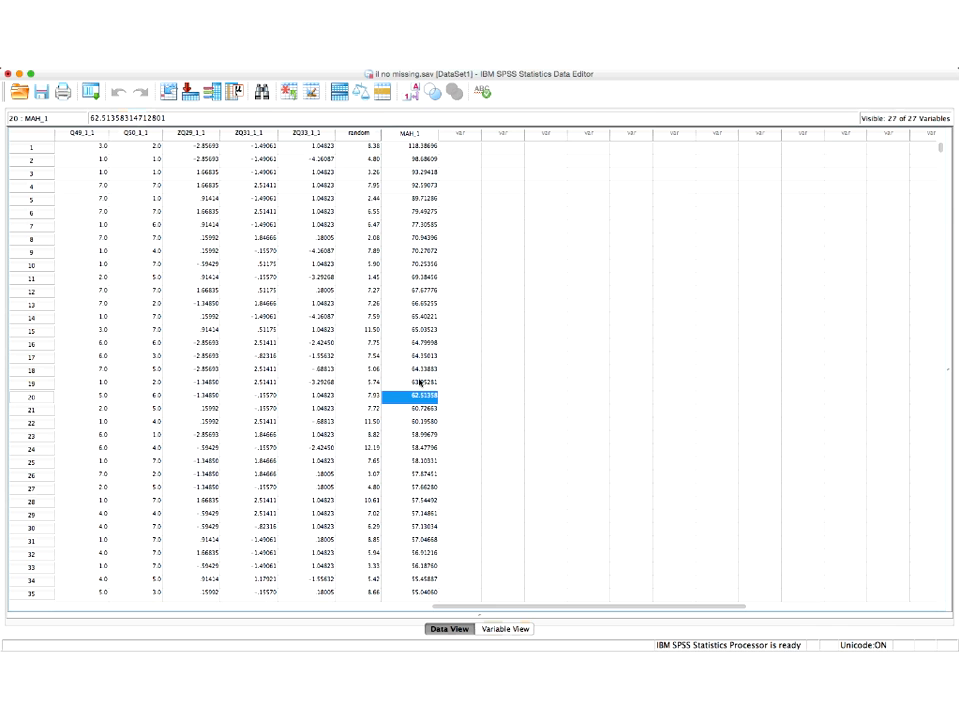
pyautogui.scroll(-11, 420, 382)
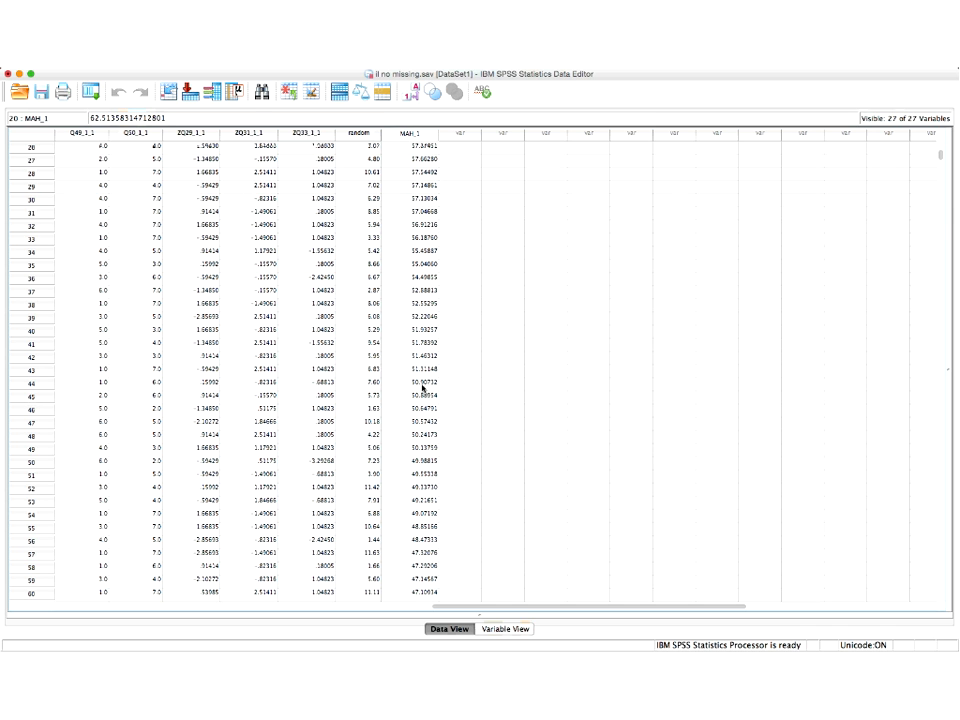
pyautogui.click(415, 556)
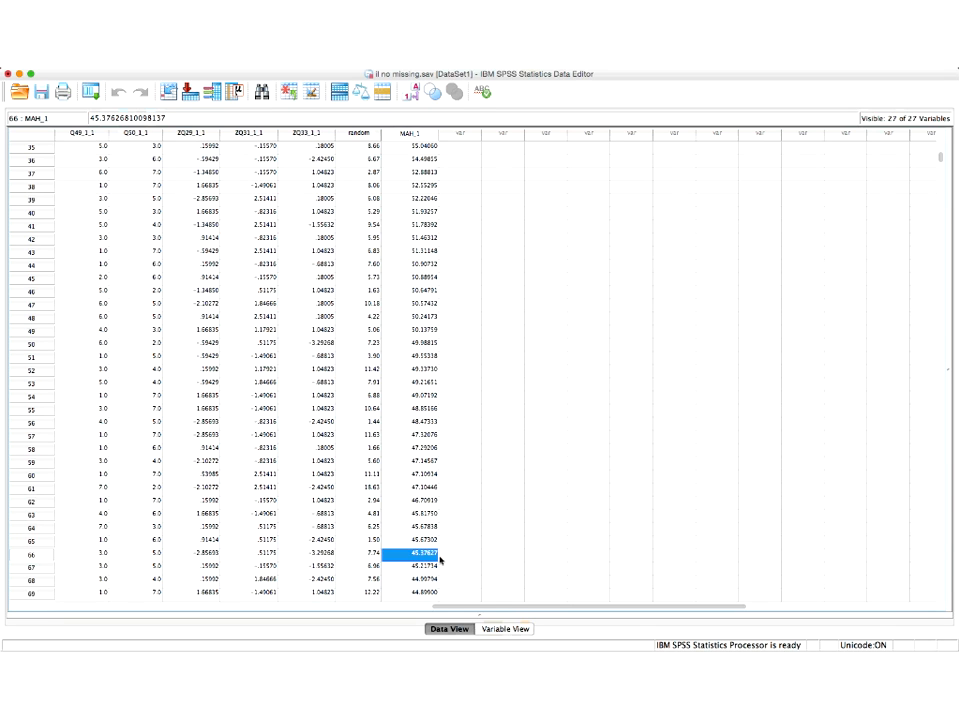
# - Check case 66's z-scores in ZQ29_1_1, ZQ31_1_1 and ZQ33_1_1 against its Mahalanobis distance
pyautogui.press('Left')
pyautogui.press('Left')
pyautogui.press('Left')
pyautogui.press('Left')
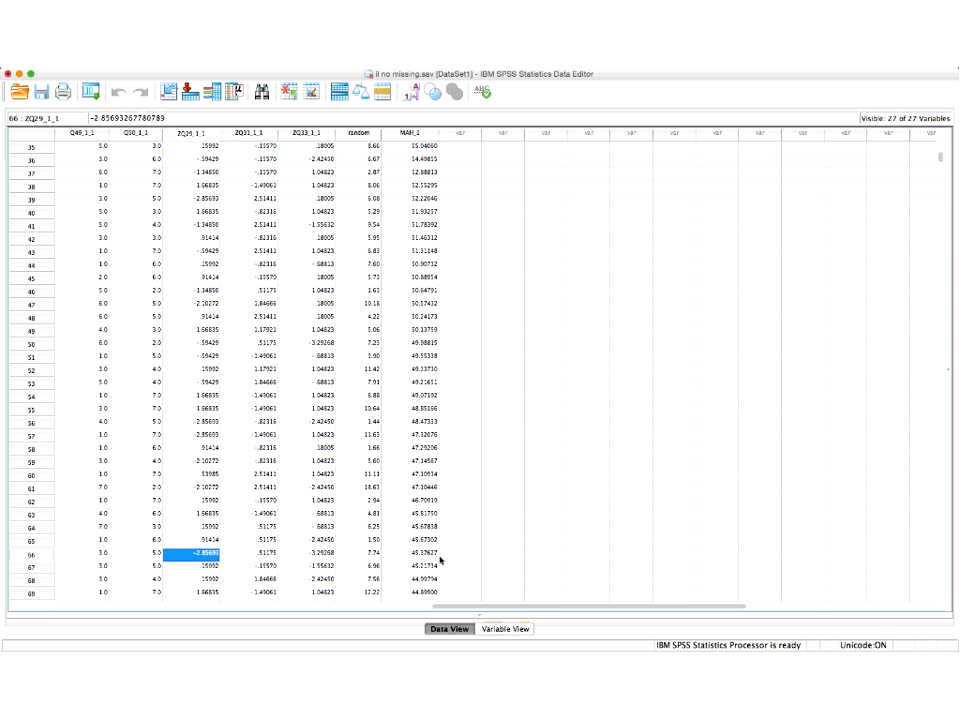
pyautogui.press('Right')
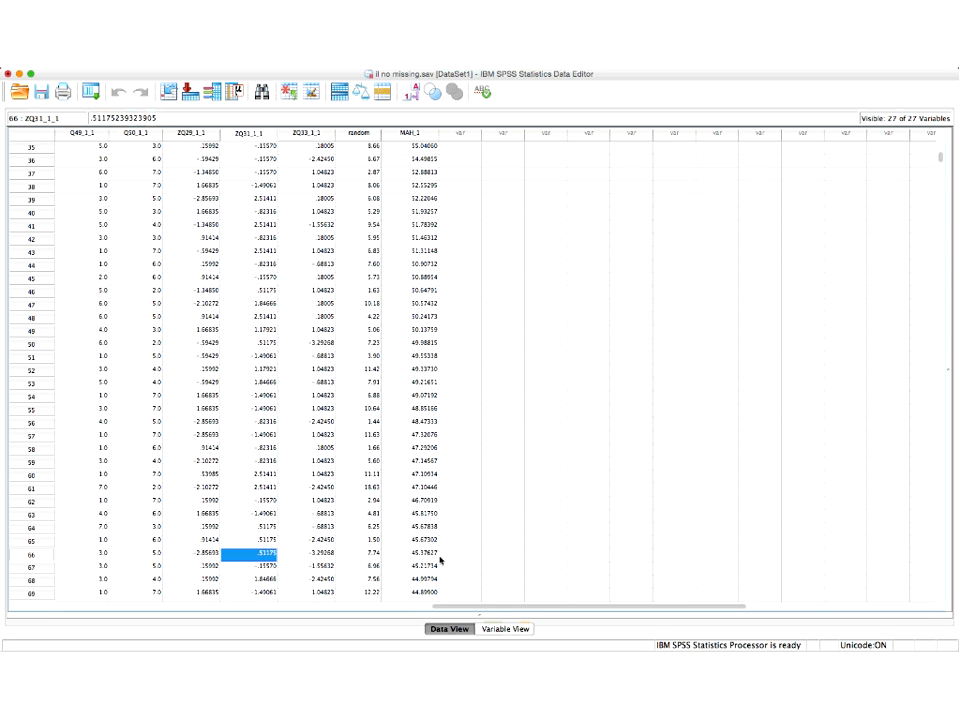
pyautogui.press('Right')
pyautogui.press('Right')
pyautogui.press('Right')
pyautogui.press('Left')
pyautogui.press('Left')
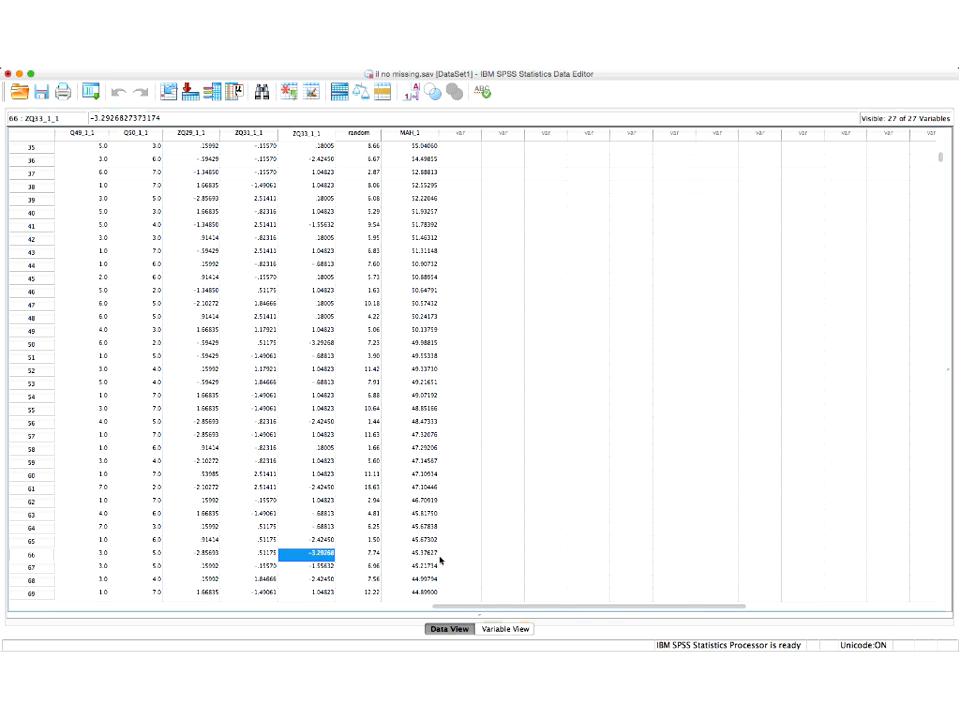
# - Look through the z-scores of the cases above case 66, up to case 50, for extreme values
pyautogui.press('Up')
pyautogui.press('Up')
pyautogui.press('Up')
pyautogui.press('Up')
pyautogui.press('Up')
pyautogui.press('Up')
pyautogui.press('Up')
pyautogui.press('Up')
pyautogui.press('Up')
pyautogui.press('Up')
pyautogui.press('Left')
pyautogui.press('Left')
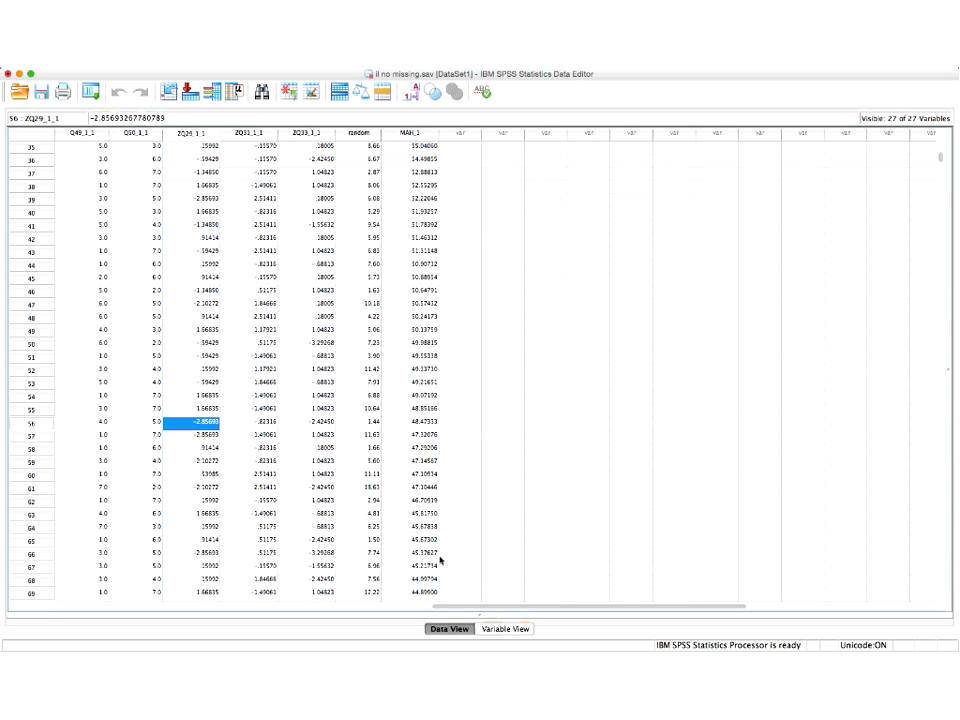
pyautogui.press('Up')
pyautogui.press('Up')
pyautogui.press('Up')
pyautogui.press('Up')
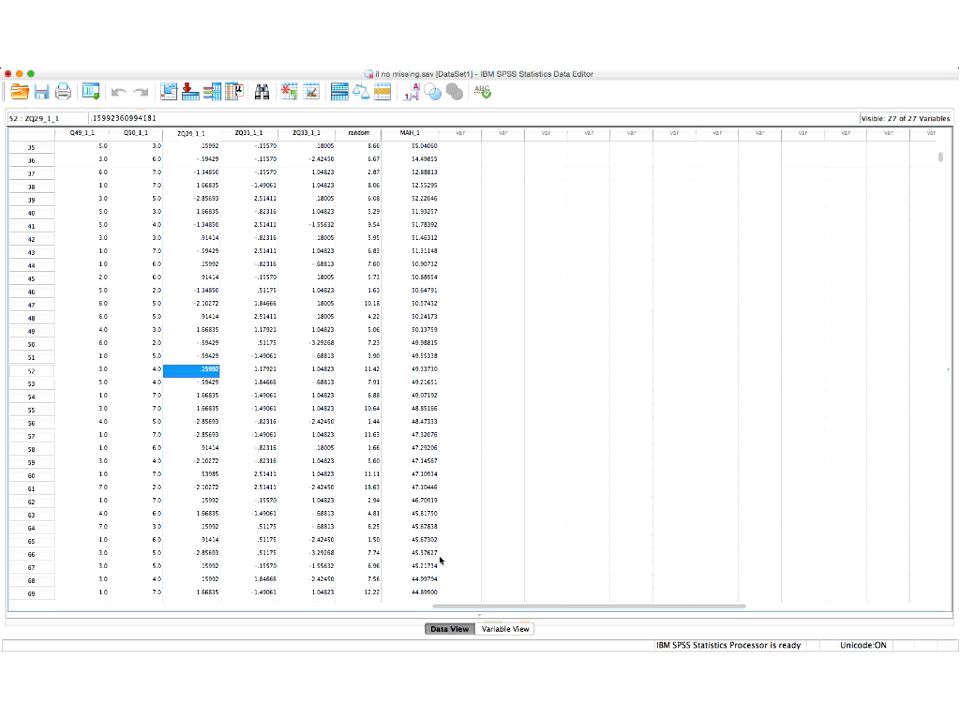
pyautogui.press('Right')
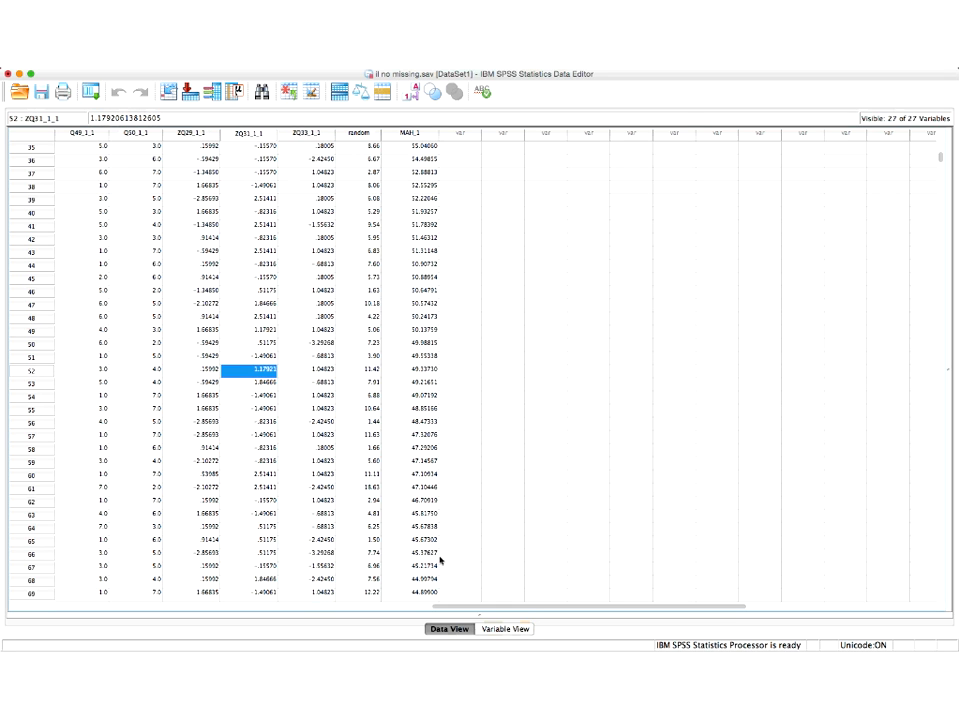
pyautogui.press('Up')
pyautogui.press('Up')
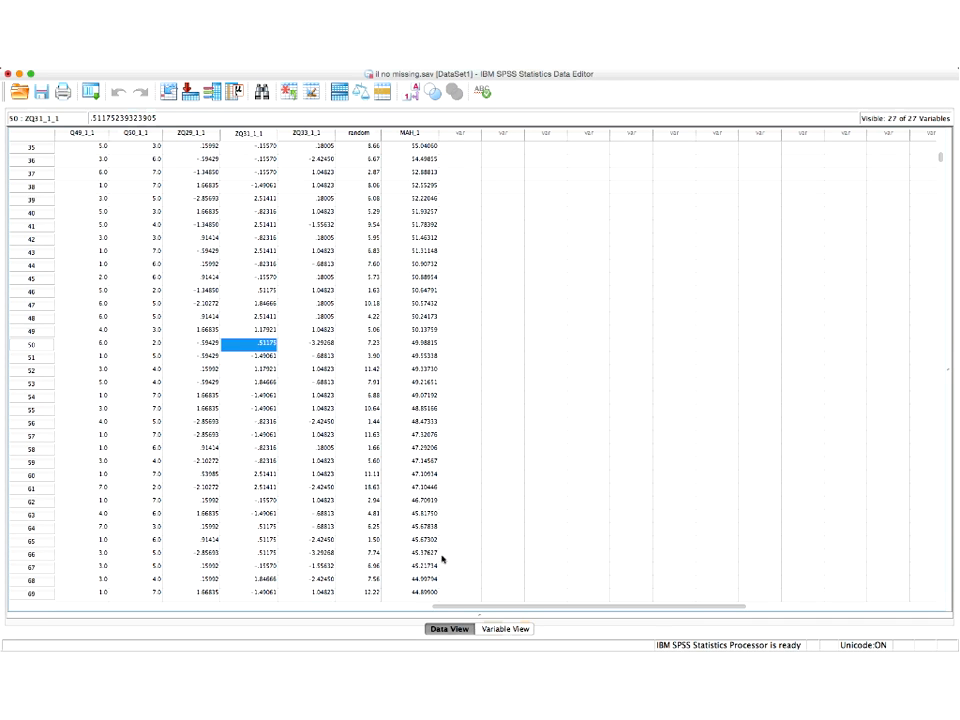
# - Select the entire rows of cases 1 to 66, delete these outliers, and check the remaining MAH_1 values
pyautogui.click(436, 555)
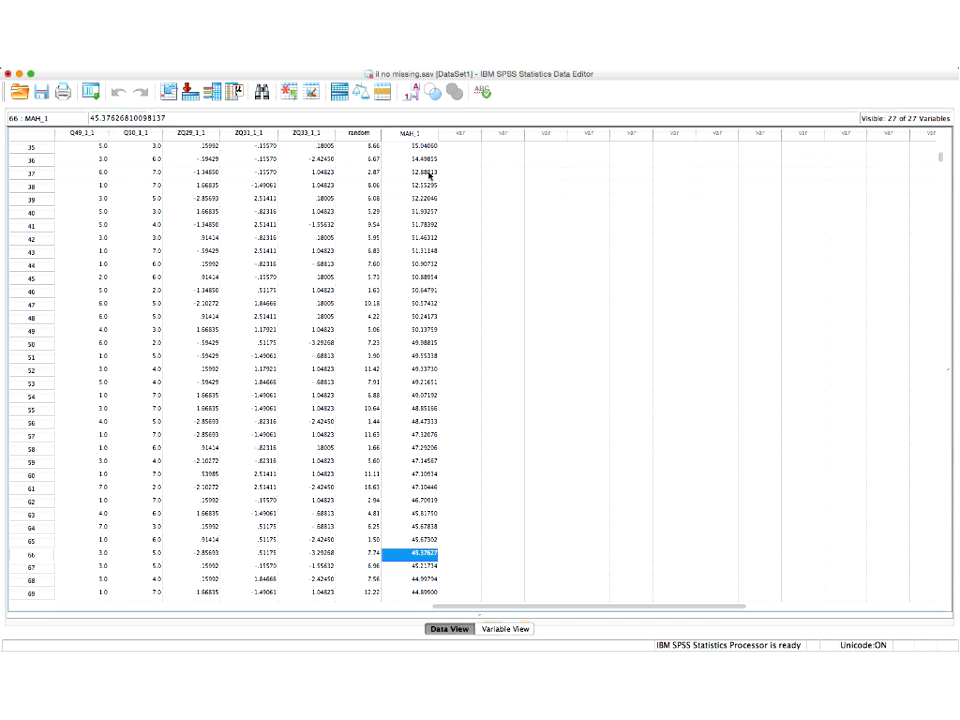
pyautogui.click(42, 556)
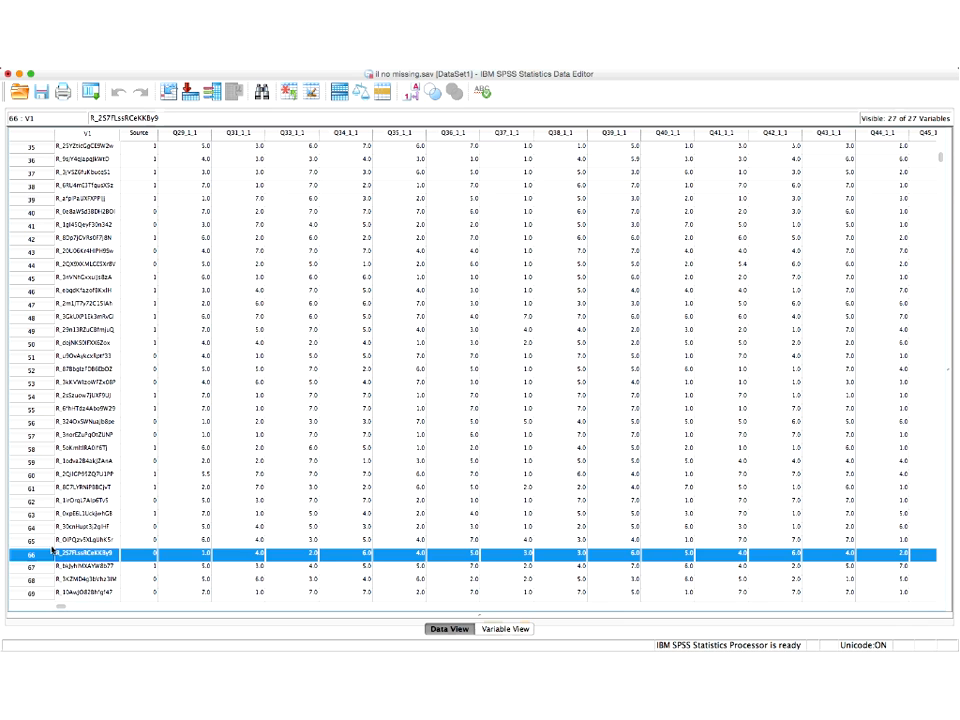
pyautogui.scroll(-2, 53, 550)
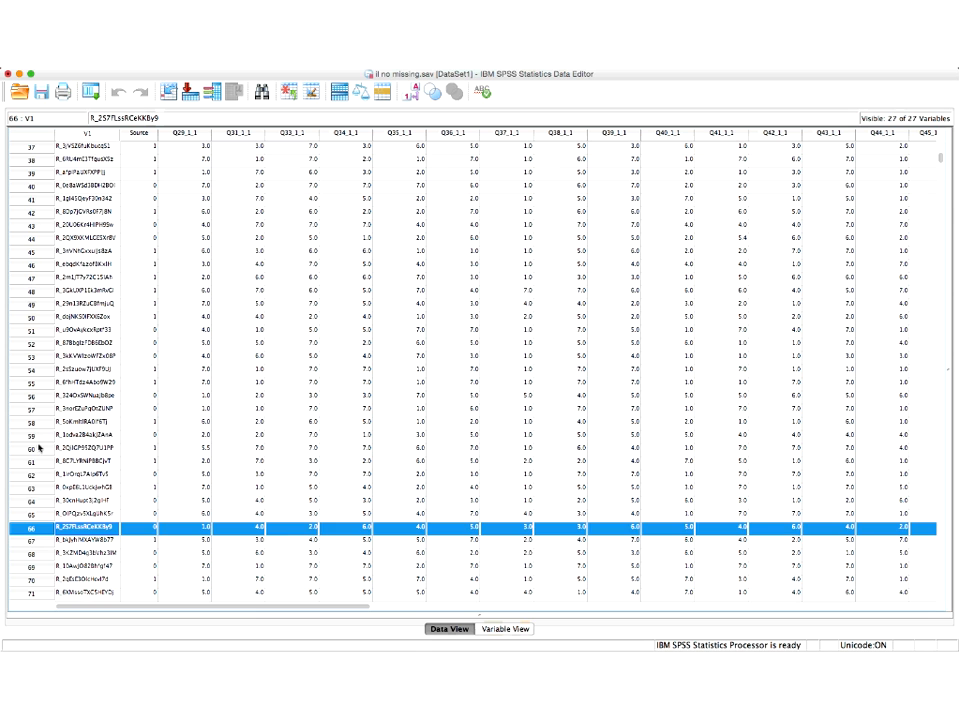
pyautogui.scroll(12, 38, 449)
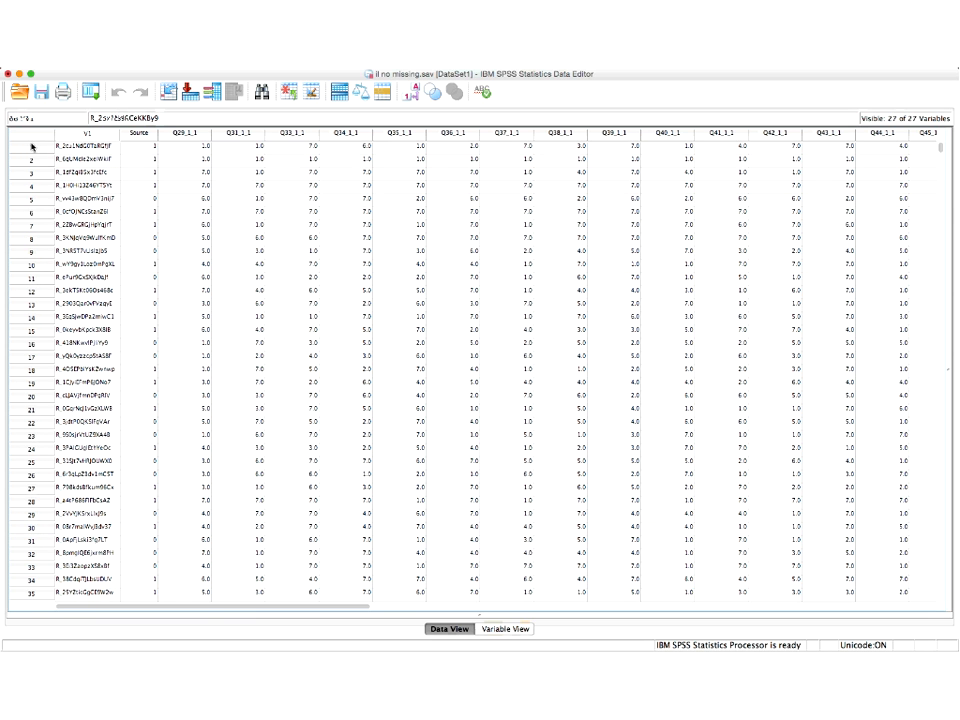
pyautogui.press('super+a')
pyautogui.press('Delete')
pyautogui.hscroll(12, 313, 218)
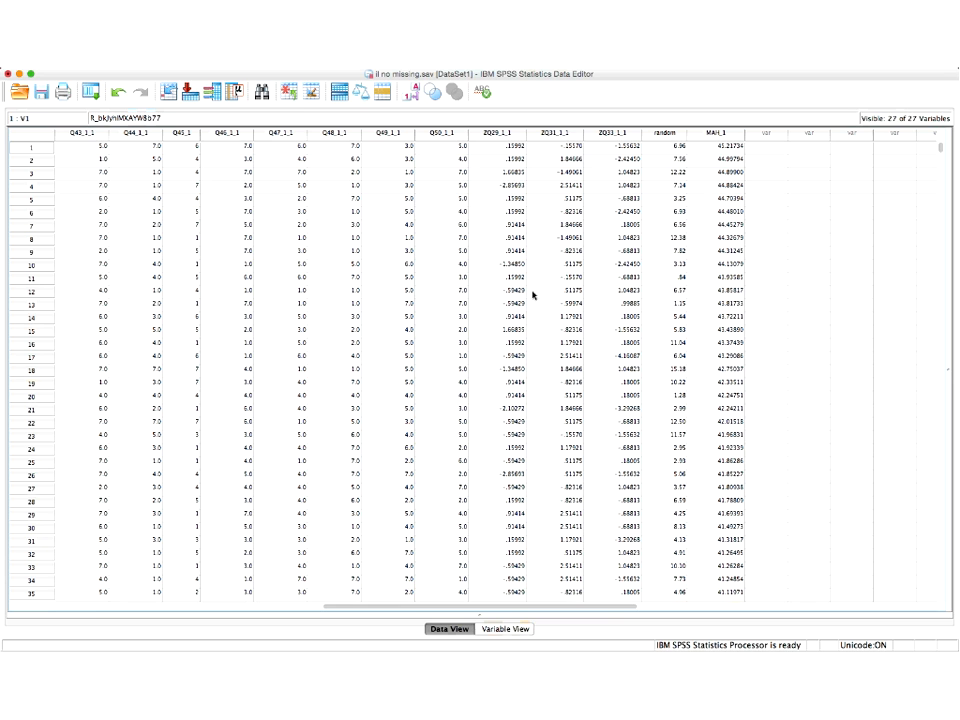
# - Save the dataset without outliers as a separate SPSS file named "l no out.sav" in the Downloads folder
pyautogui.click(118, 60)
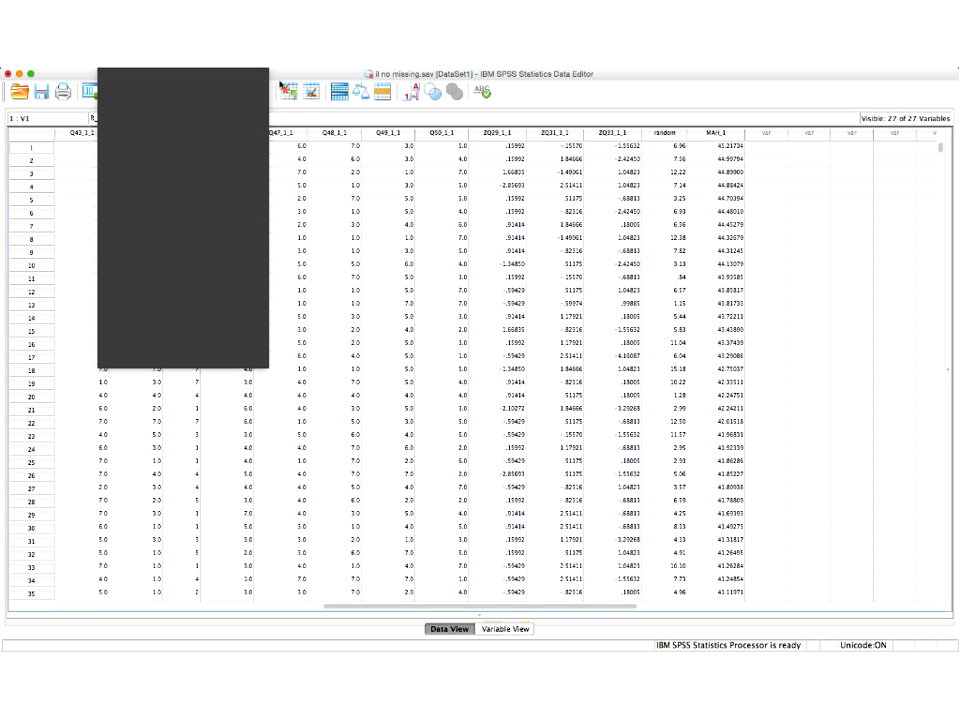
pyautogui.press('super+s')
pyautogui.click(110, 60)
pyautogui.click(116, 107)
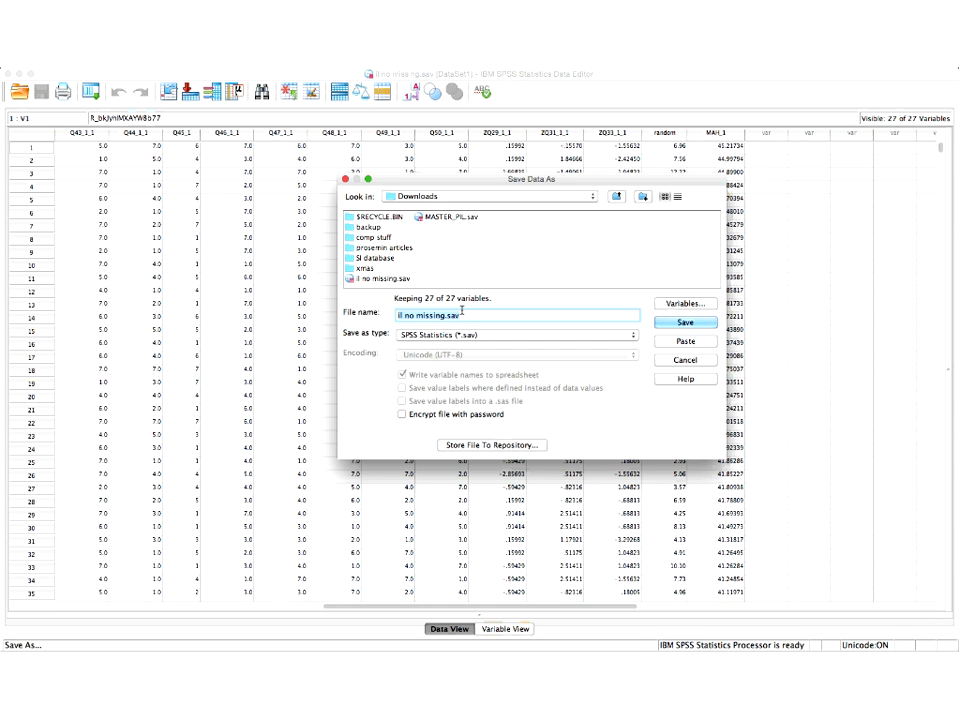
pyautogui.write('I n')
pyautogui.press('BackSpace')
pyautogui.press('BackSpace')
pyautogui.press('BackSpace')
pyautogui.write('i')
pyautogui.write('no out')
pyautogui.press('Return')
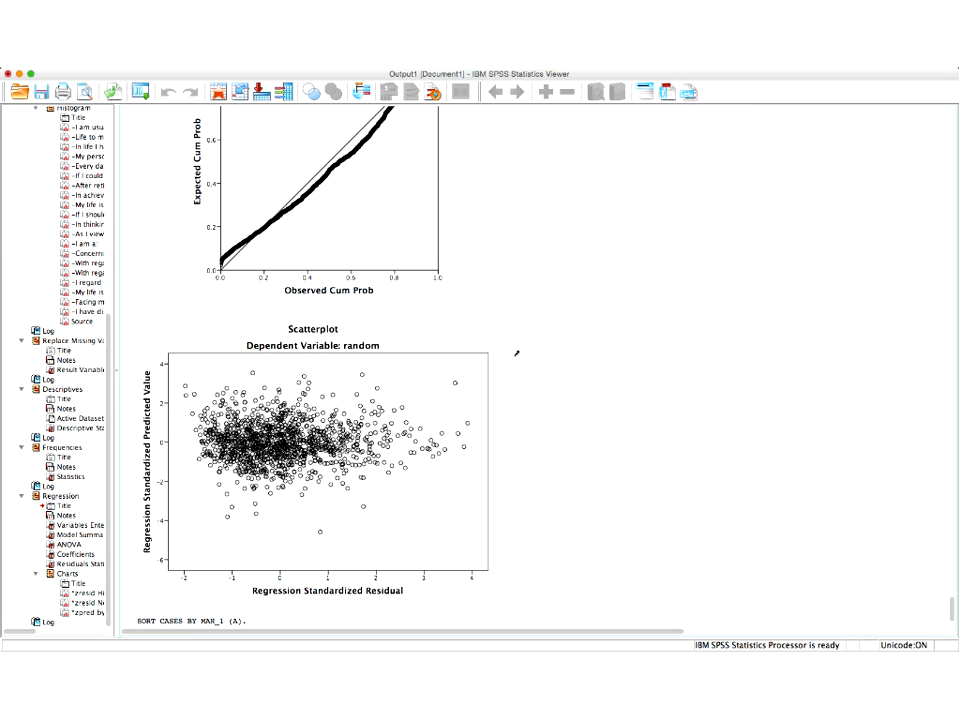
# - Look over the regression's residual histogram, normal P-P plot and scatterplot in the output
pyautogui.scroll(1, 516, 352)
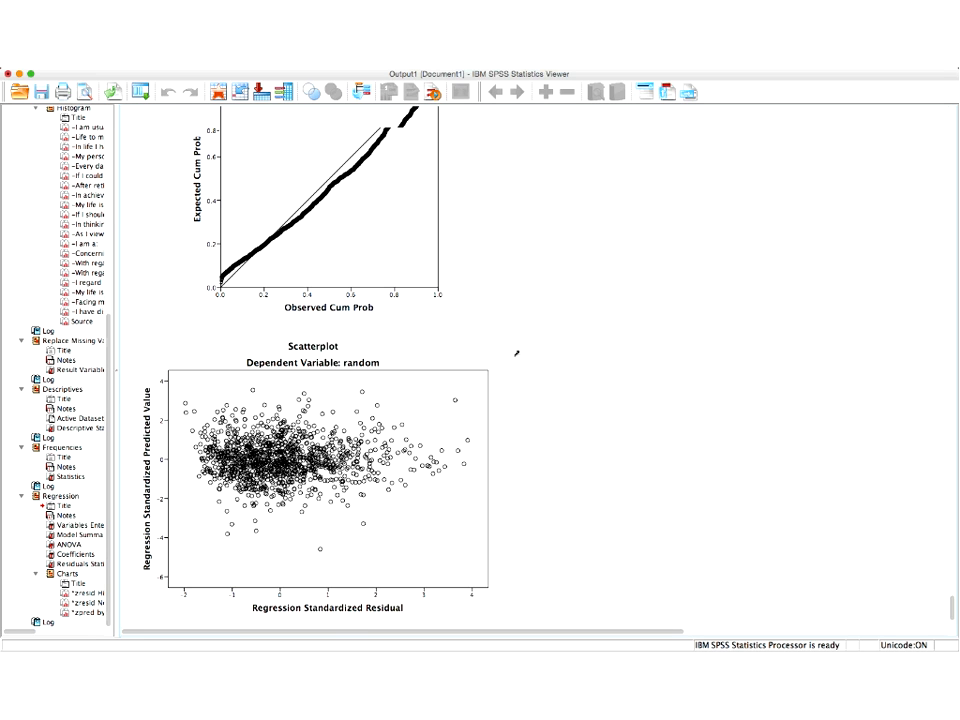
pyautogui.scroll(10, 516, 352)
pyautogui.click(375, 268)
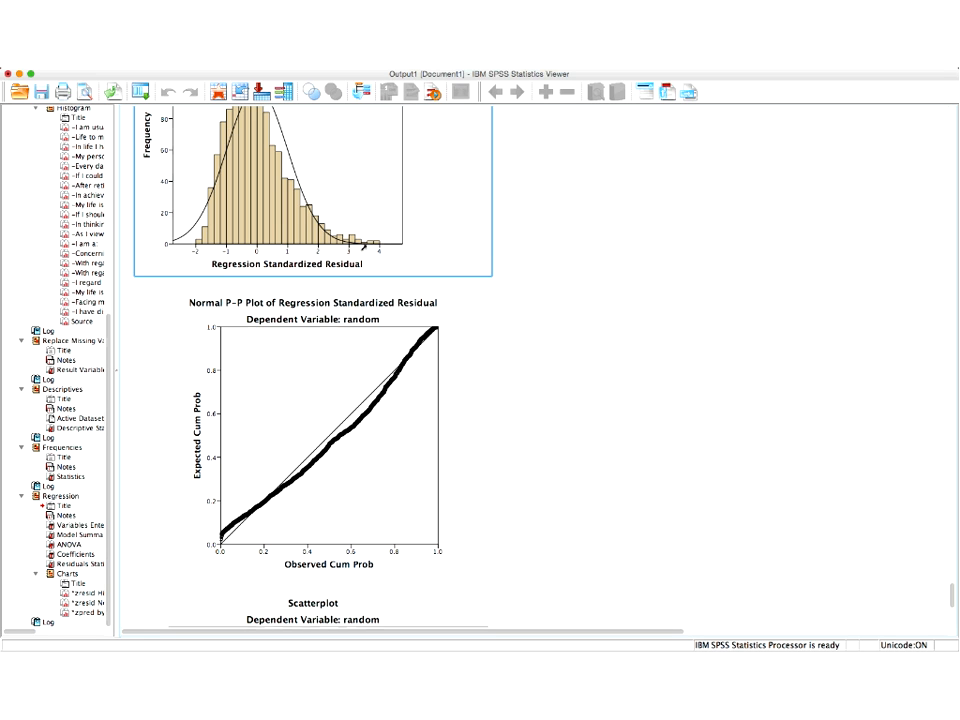
pyautogui.press('Down')
pyautogui.press('Down')
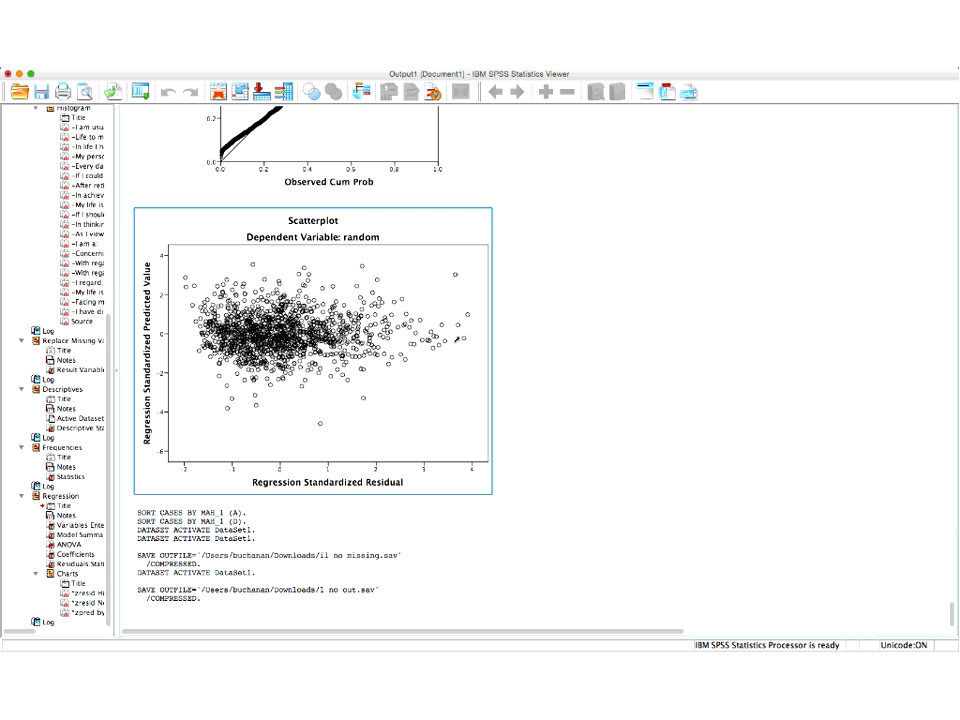
pyautogui.scroll(9, 716, 373)
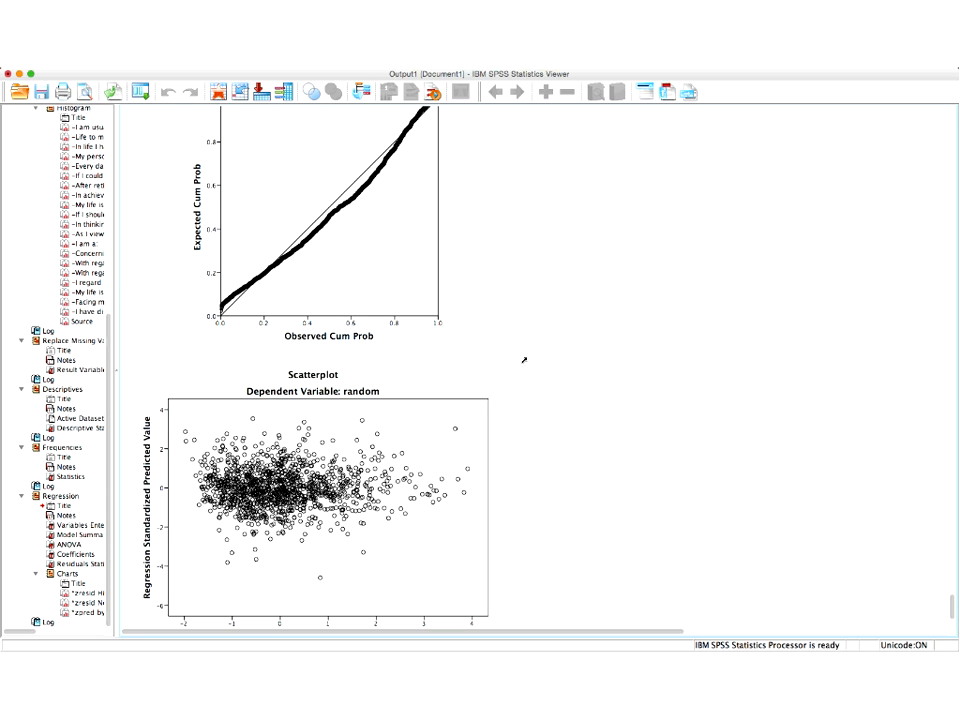
# - Run two-tailed Pearson bivariate correlations for items Q29_1_1 through Q50_1_1, including Q45_1
pyautogui.click(336, 62)
pyautogui.moveTo(440, 142)
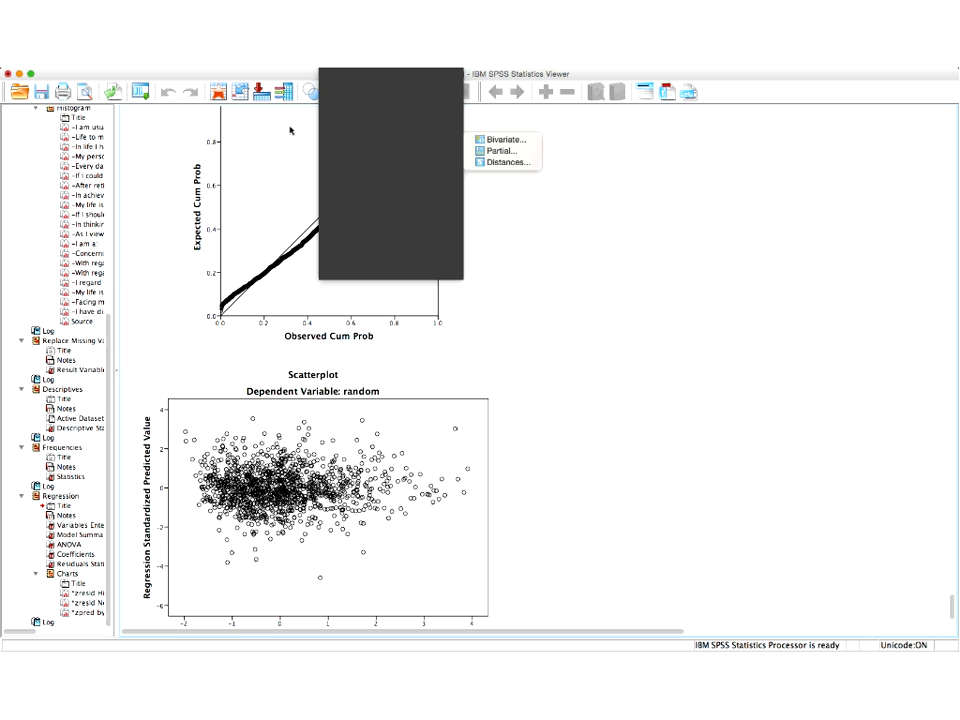
pyautogui.click(545, 142)
pyautogui.click(174, 135)
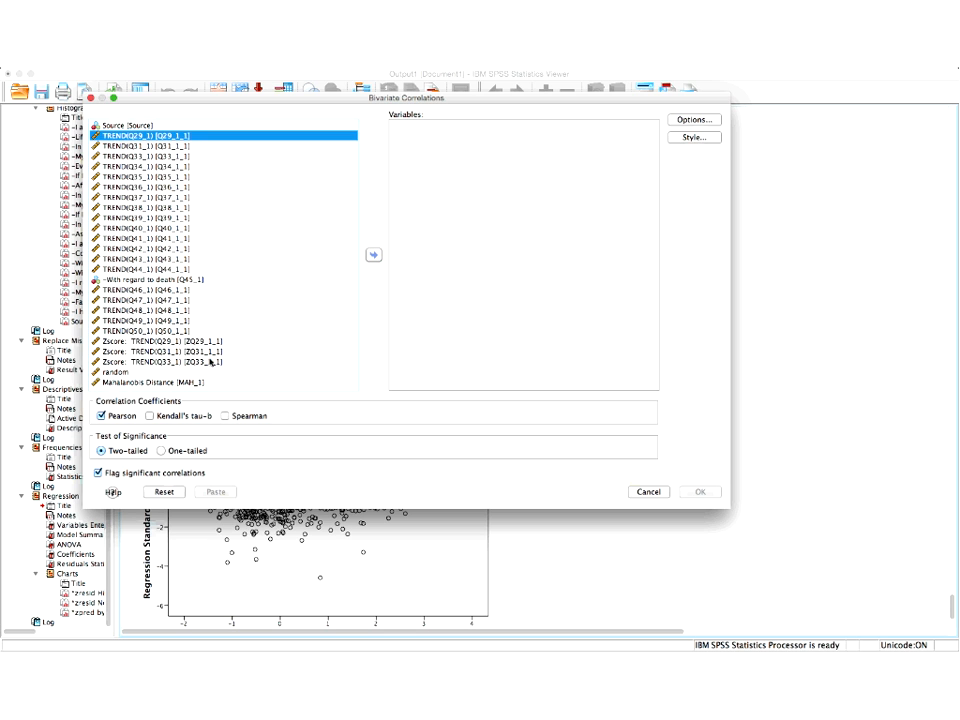
pyautogui.keyDown('shift'); pyautogui.click(200, 330); pyautogui.keyUp('shift')
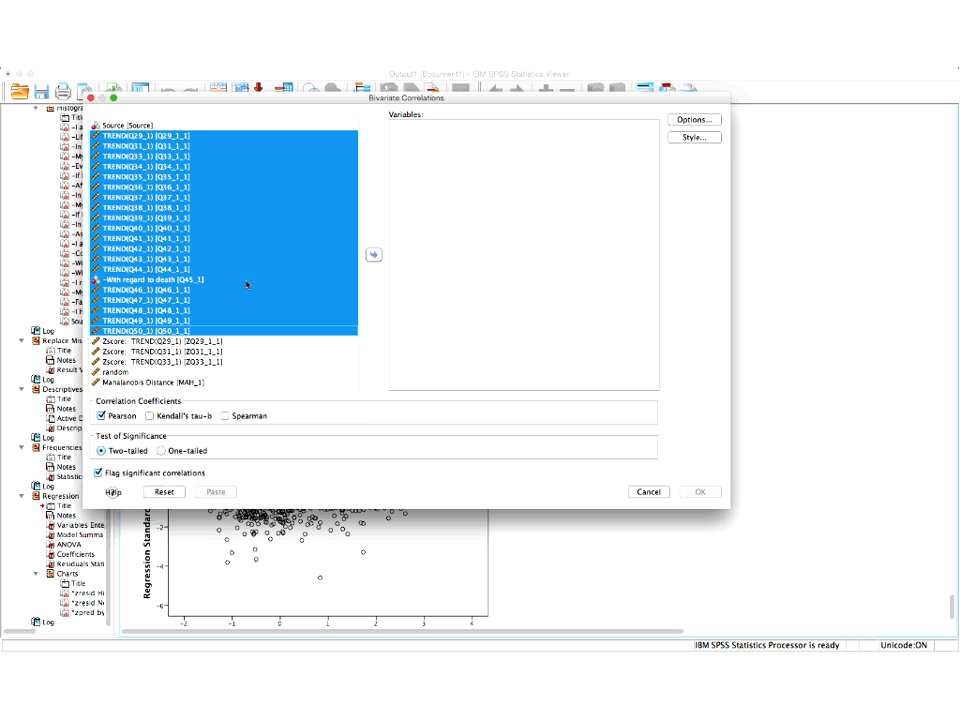
pyautogui.click(373, 254)
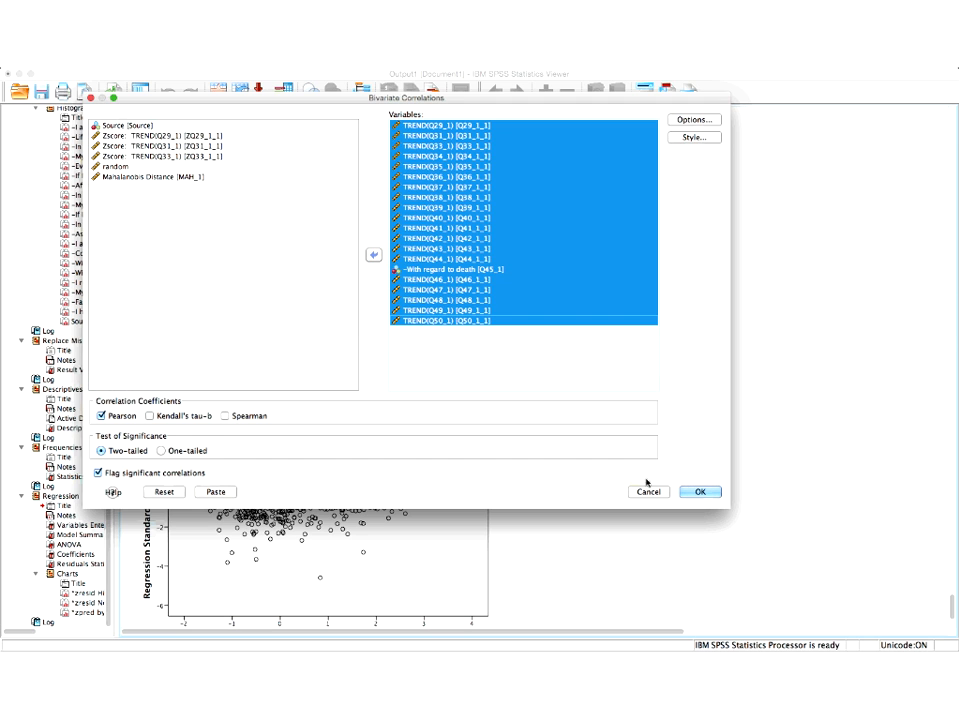
pyautogui.click(697, 494)
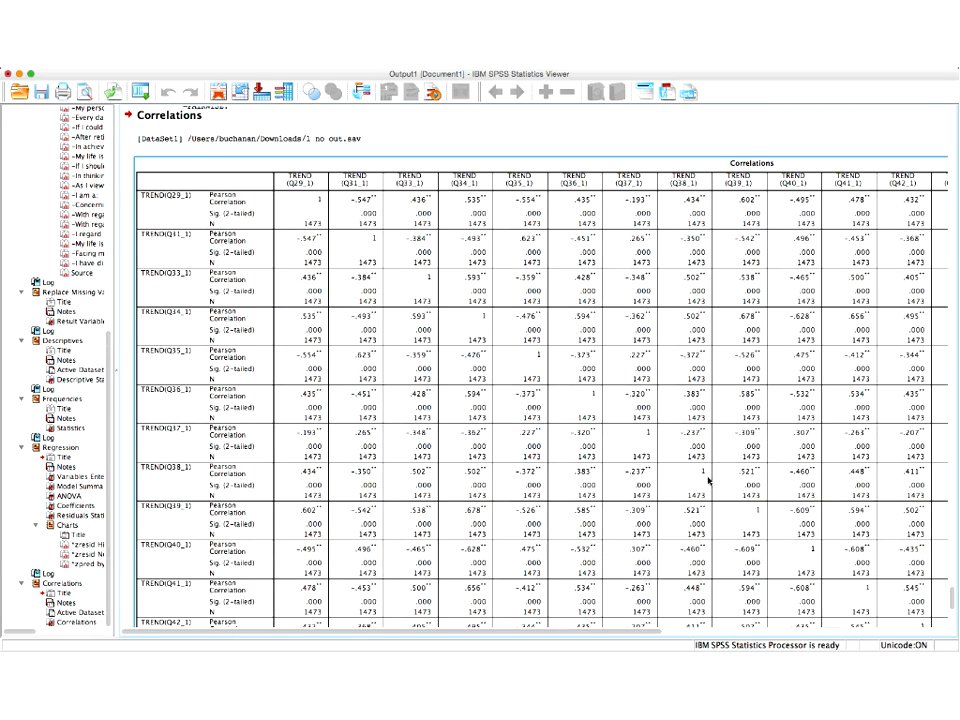
# - Look through the correlation matrix, open it as a pivot table, and search it for values containing .9
pyautogui.scroll(-1, 708, 480)
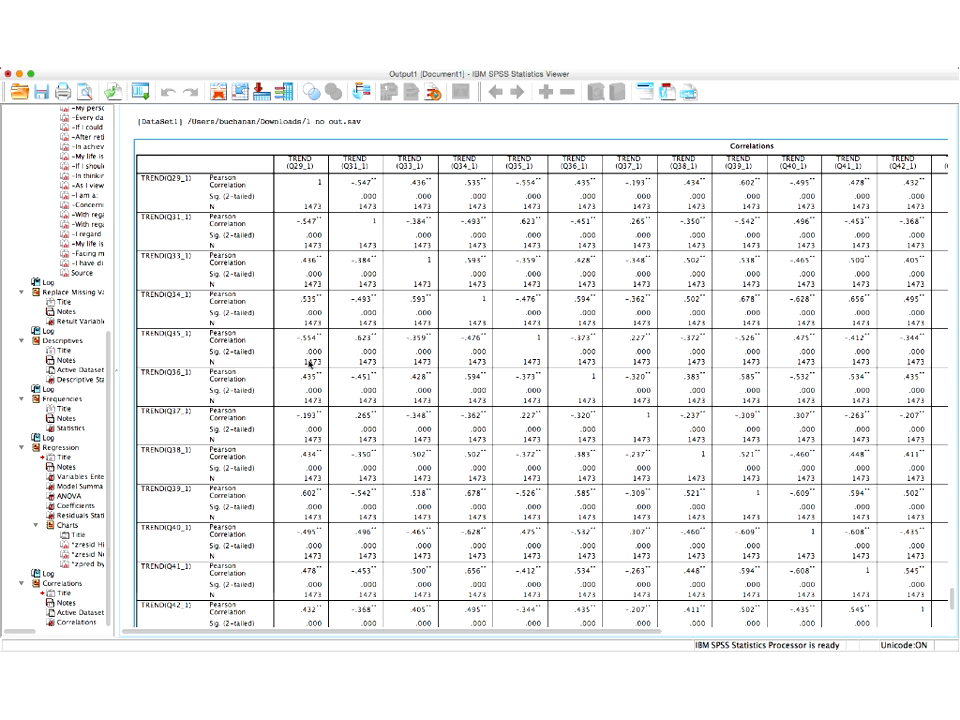
pyautogui.scroll(-1, 326, 366)
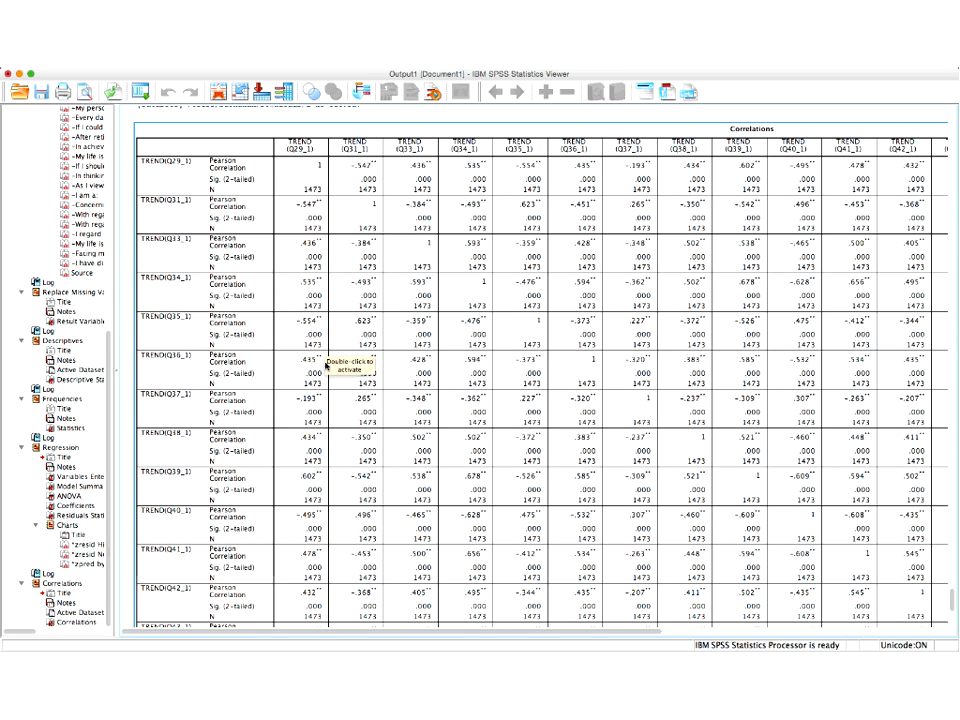
pyautogui.scroll(-1, 326, 366)
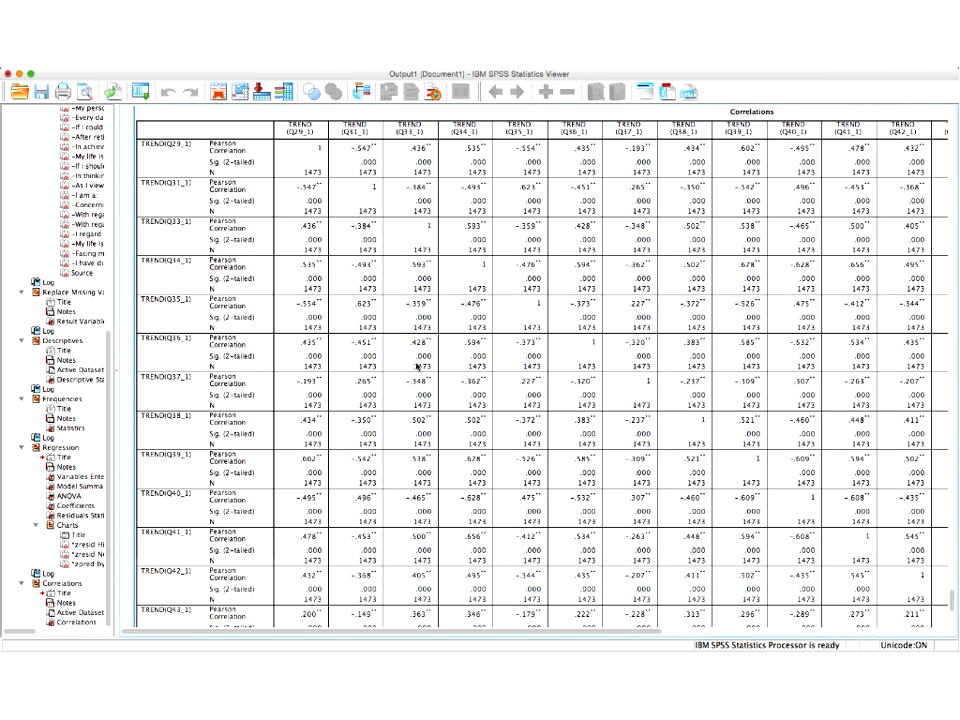
pyautogui.scroll(-4, 417, 366)
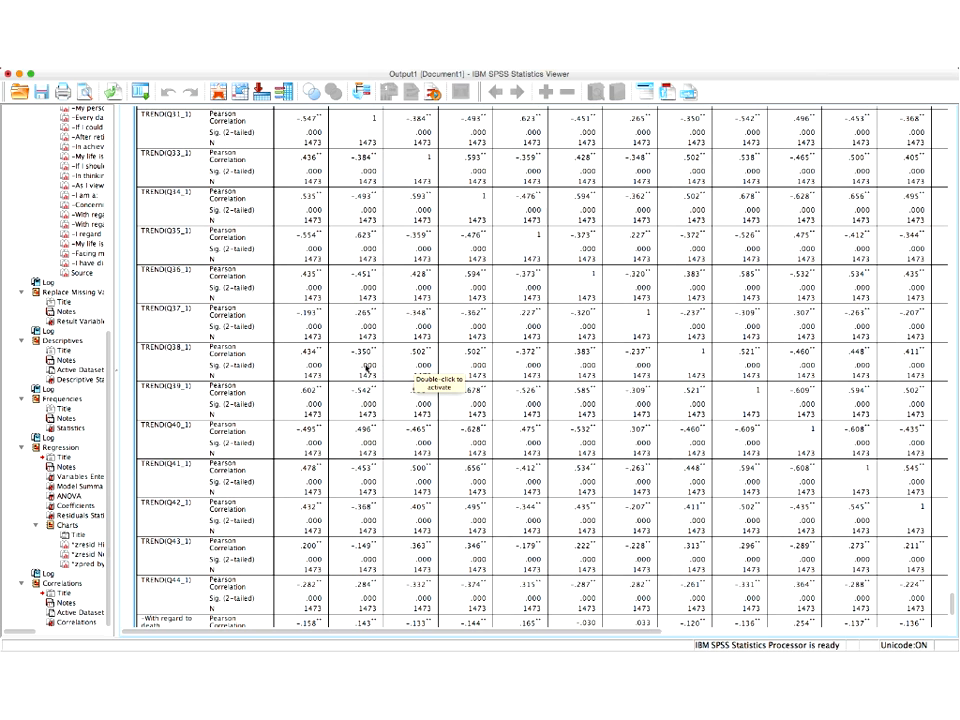
pyautogui.doubleClick(368, 363)
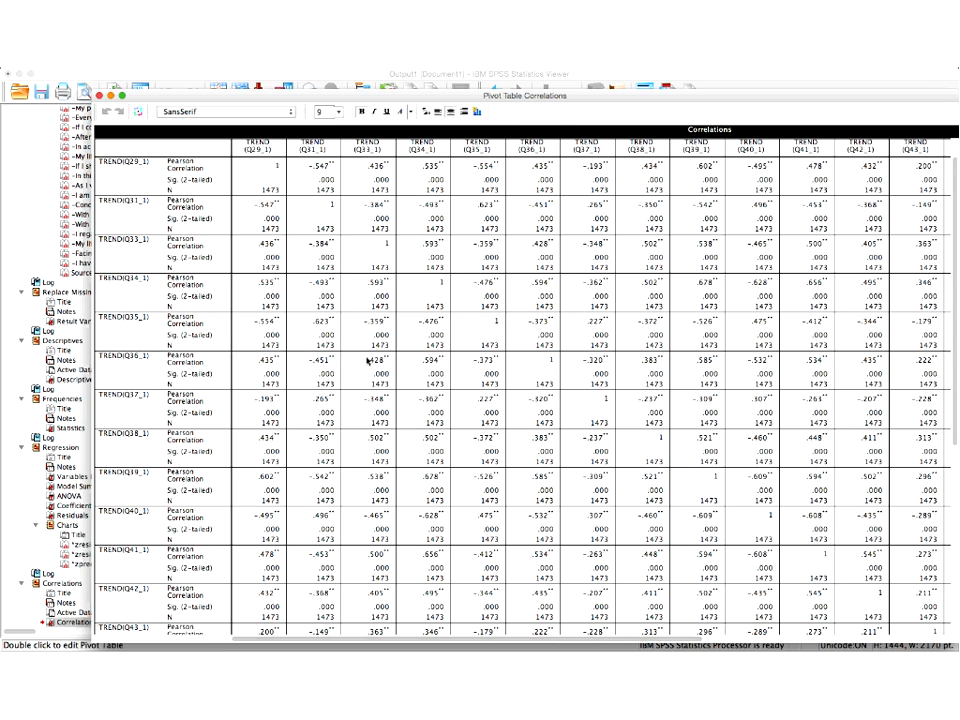
pyautogui.press('super+f')
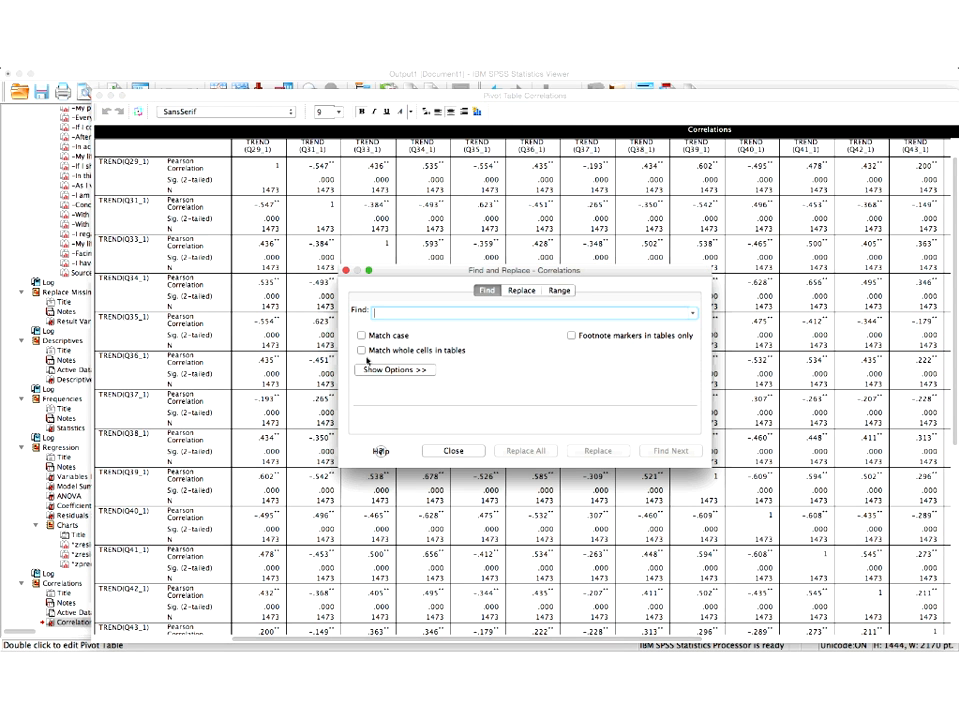
pyautogui.write('.80')
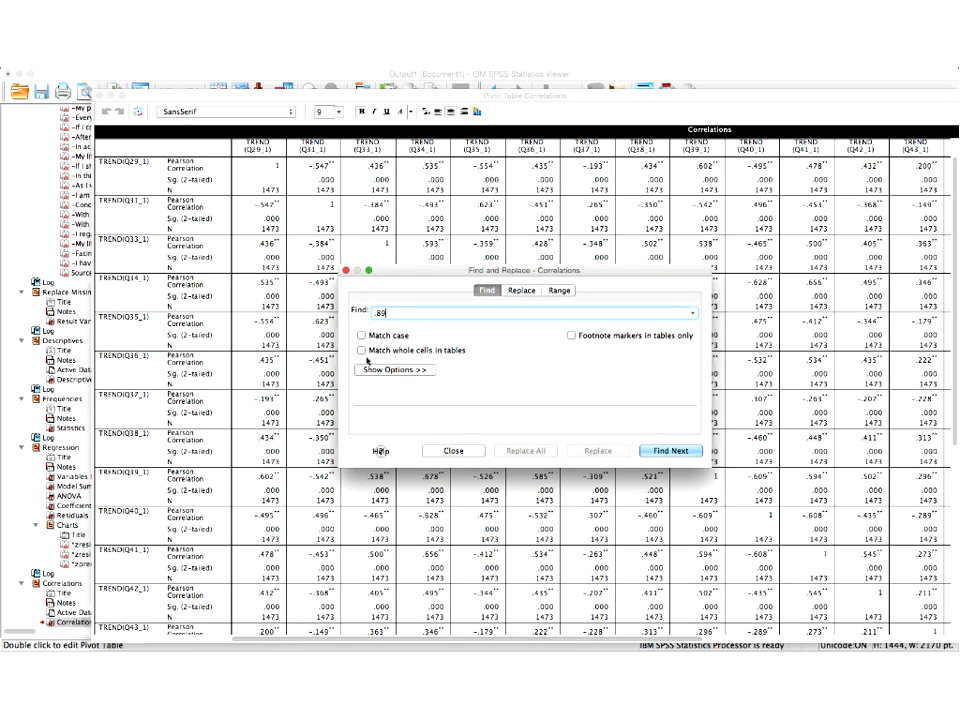
pyautogui.press('BackSpace')
pyautogui.press('BackSpace')
pyautogui.write('9')
pyautogui.click(645, 452)
pyautogui.click(616, 392)
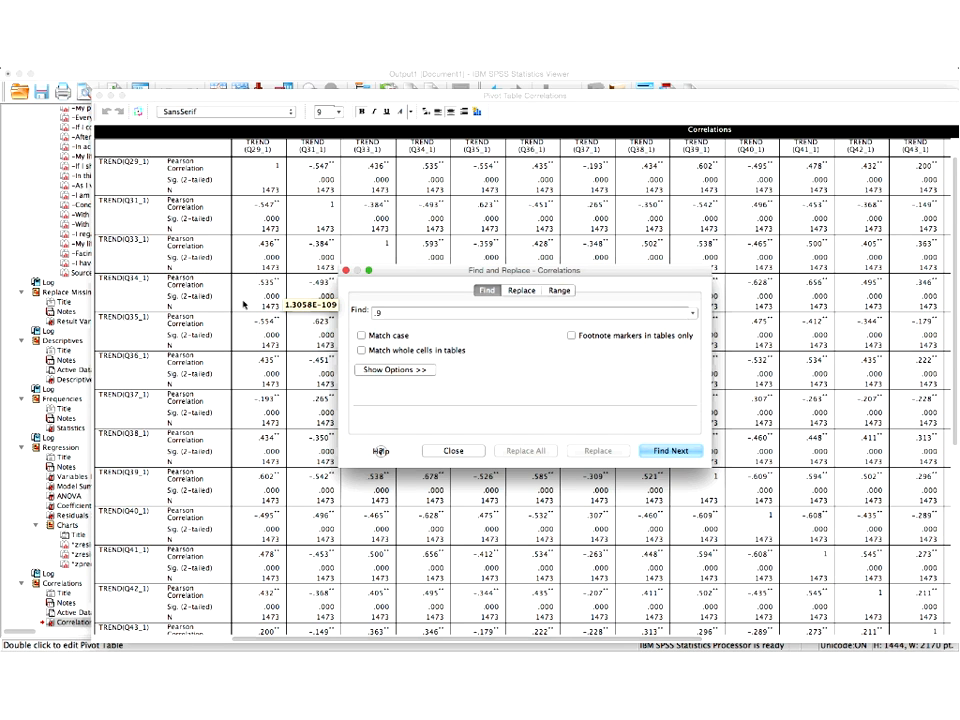
pyautogui.click(346, 271)
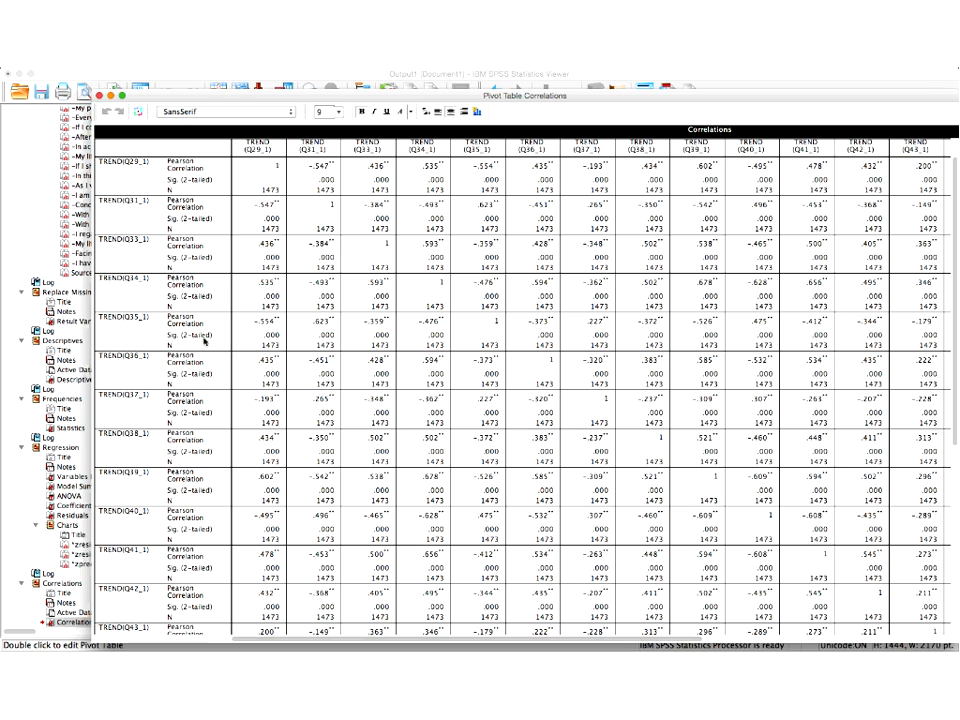
# - Close the correlations pivot table editor and return to the output
pyautogui.rightClick(115, 84)
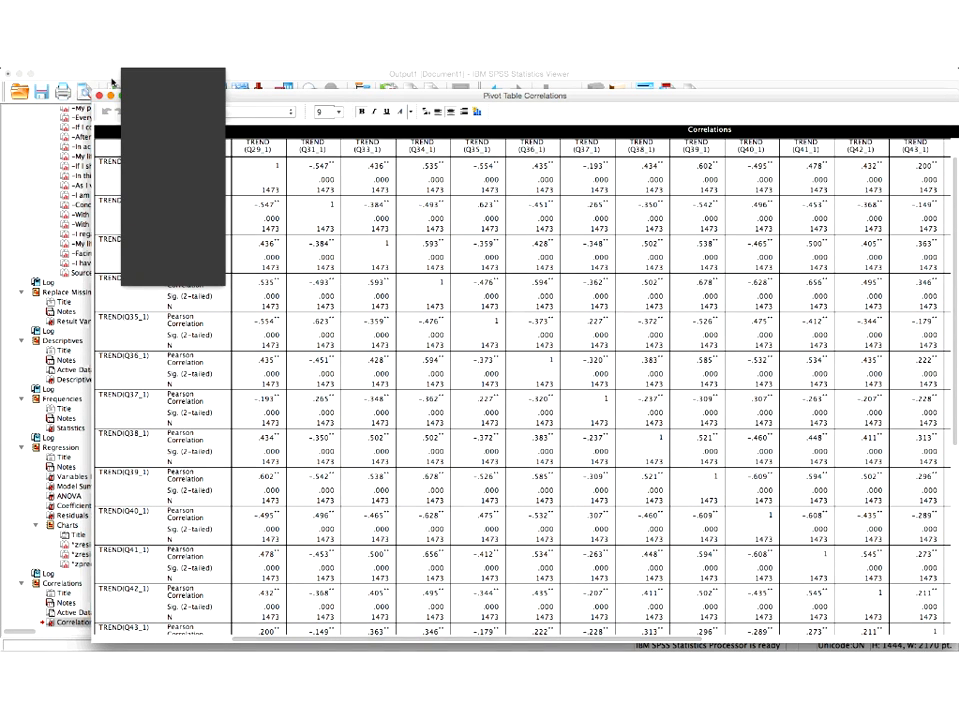
pyautogui.click(350, 240)
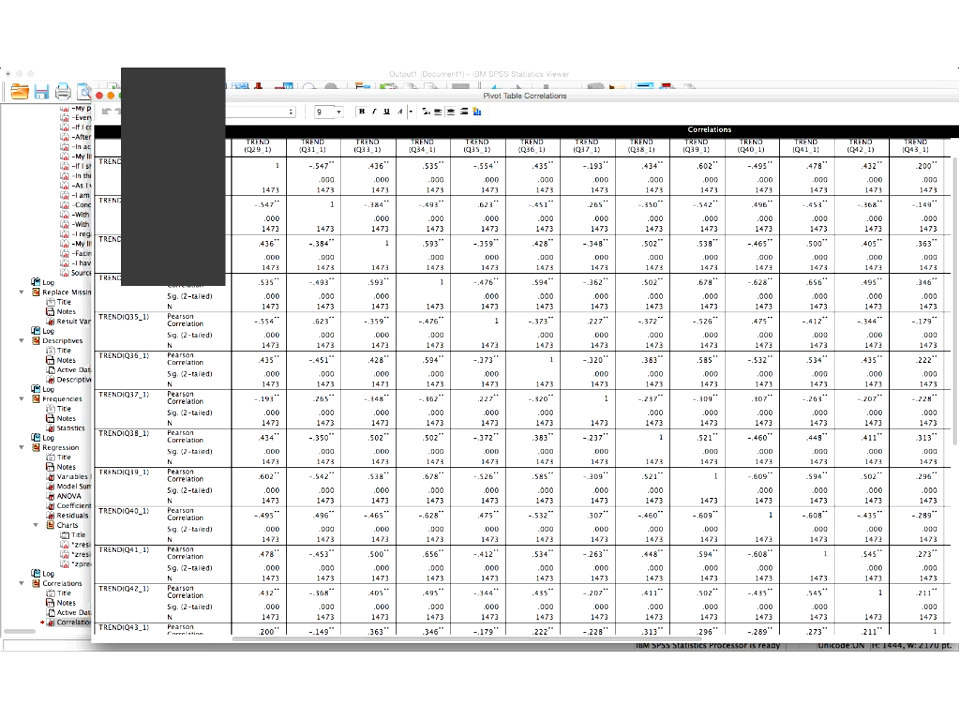
pyautogui.click(100, 96)
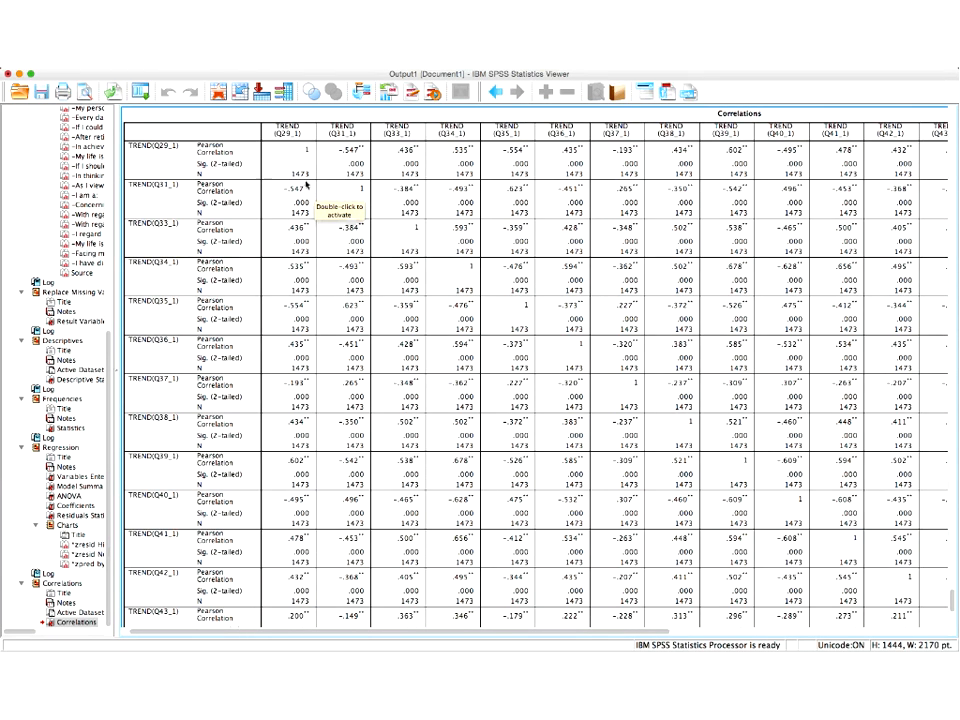
# - Start a Frequencies analysis with reset settings and add items Q29_1_1 through Q50_1_1, including Q45_1, as its variables
pyautogui.scroll(-1, 306, 184)
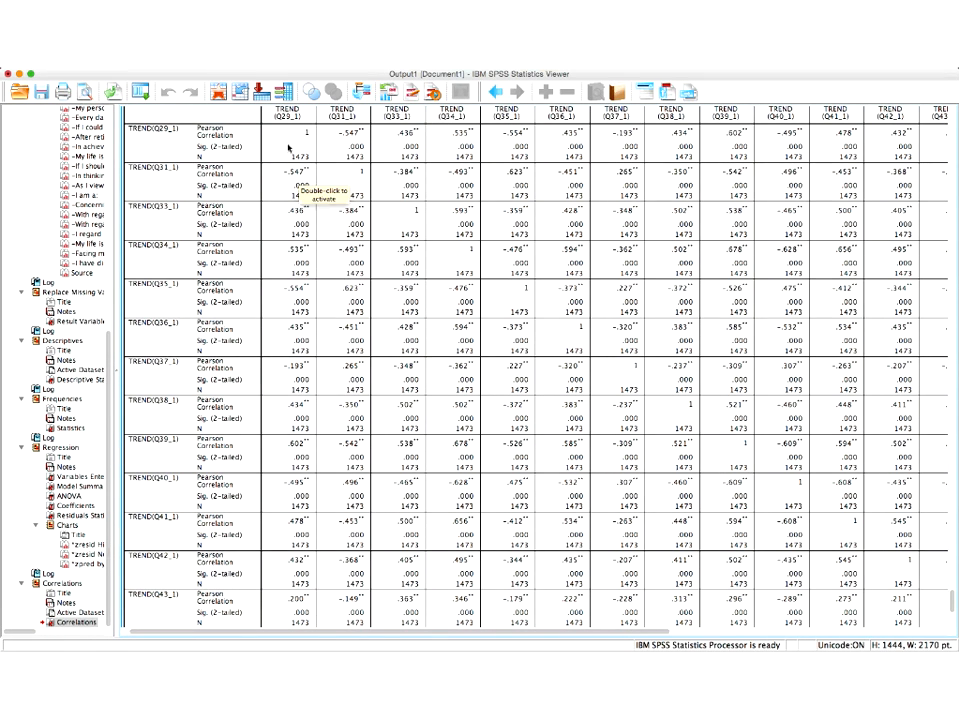
pyautogui.click(317, 70)
pyautogui.moveTo(345, 84)
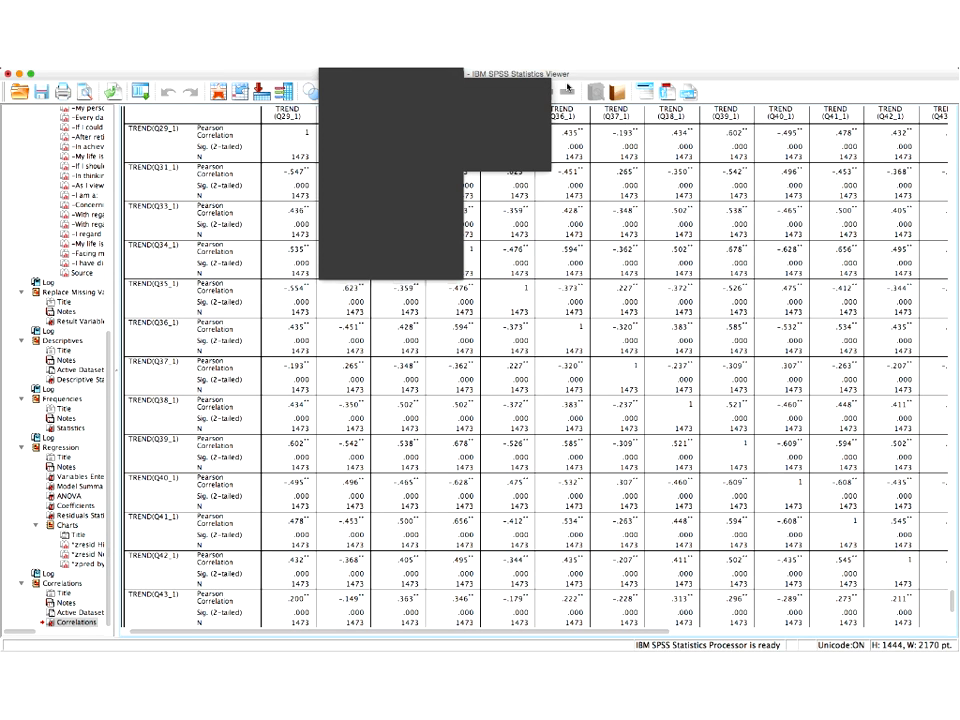
pyautogui.click(542, 88)
pyautogui.click(149, 472)
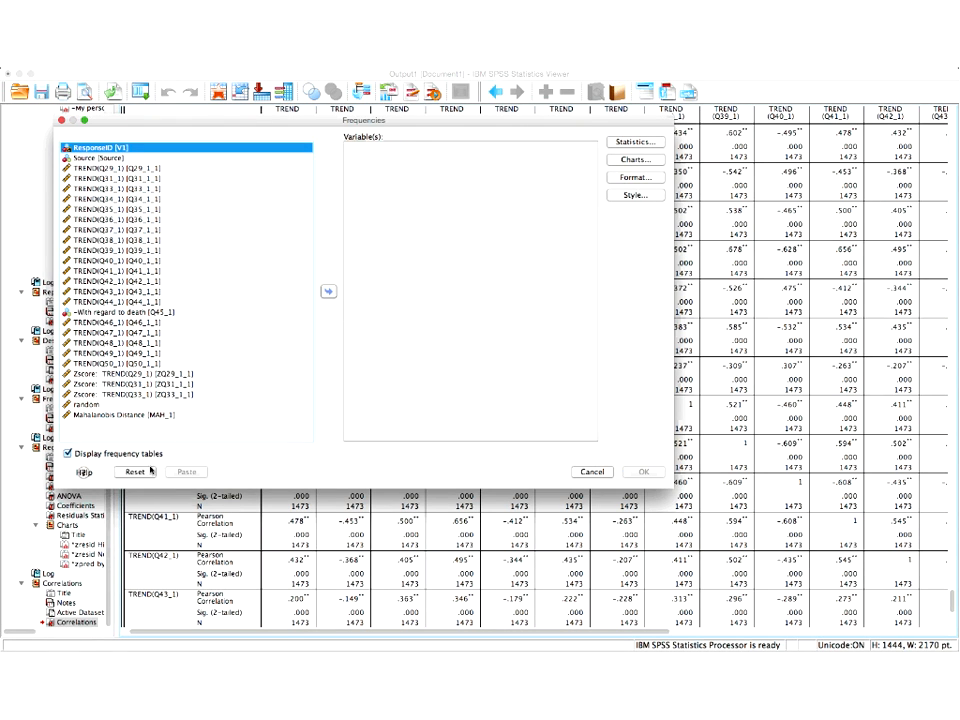
pyautogui.click(130, 363)
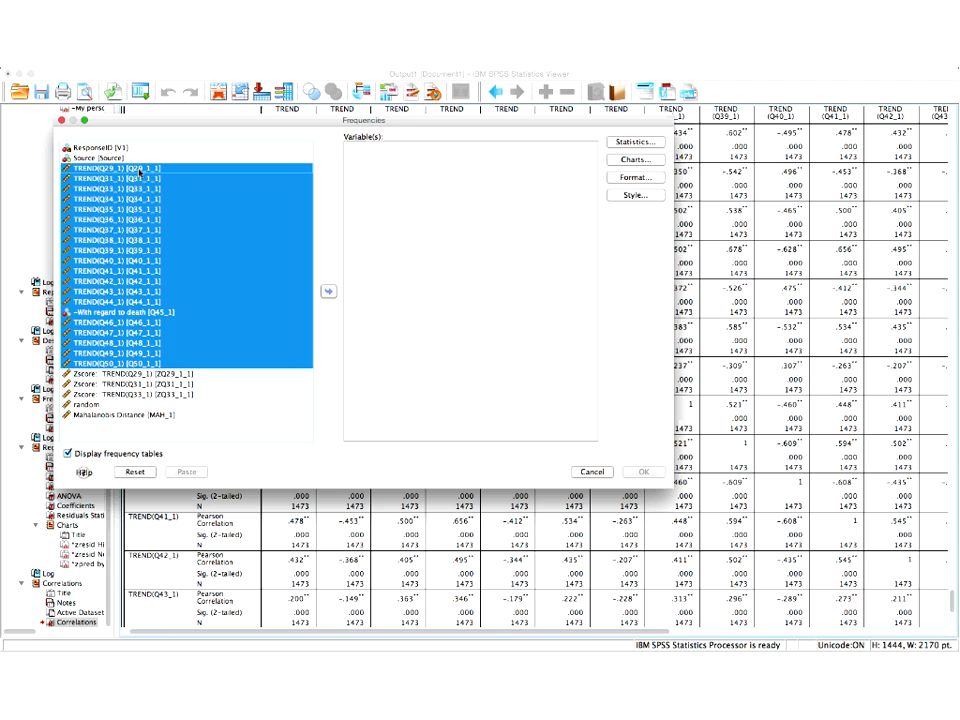
pyautogui.click(329, 292)
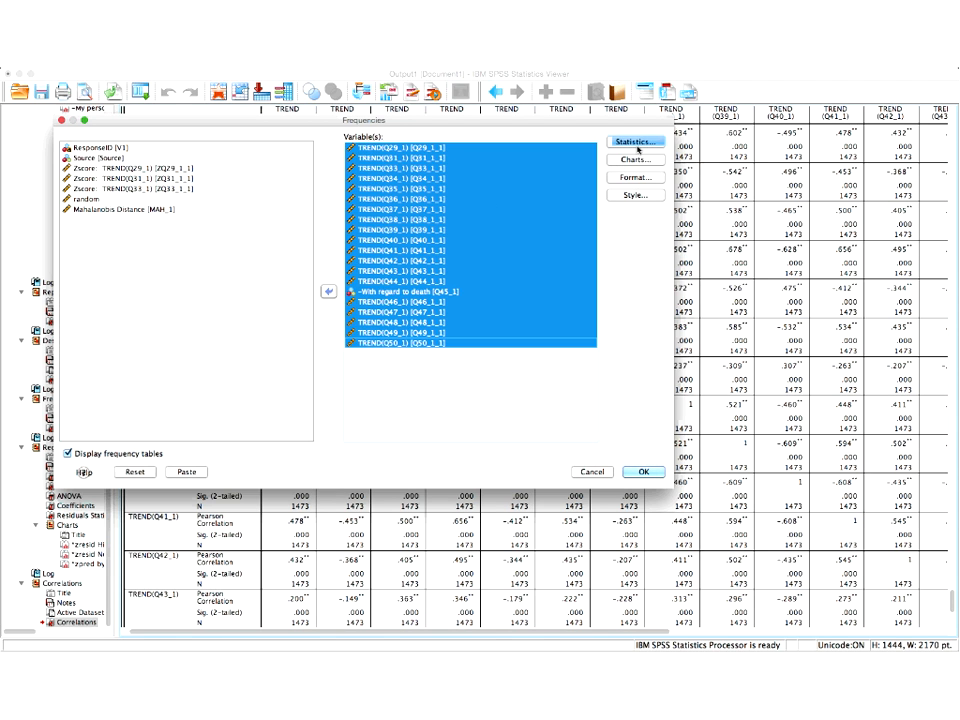
# - Request skewness and kurtosis as the statistics for the Frequencies analysis
pyautogui.click(628, 144)
pyautogui.click(432, 305)
pyautogui.click(432, 320)
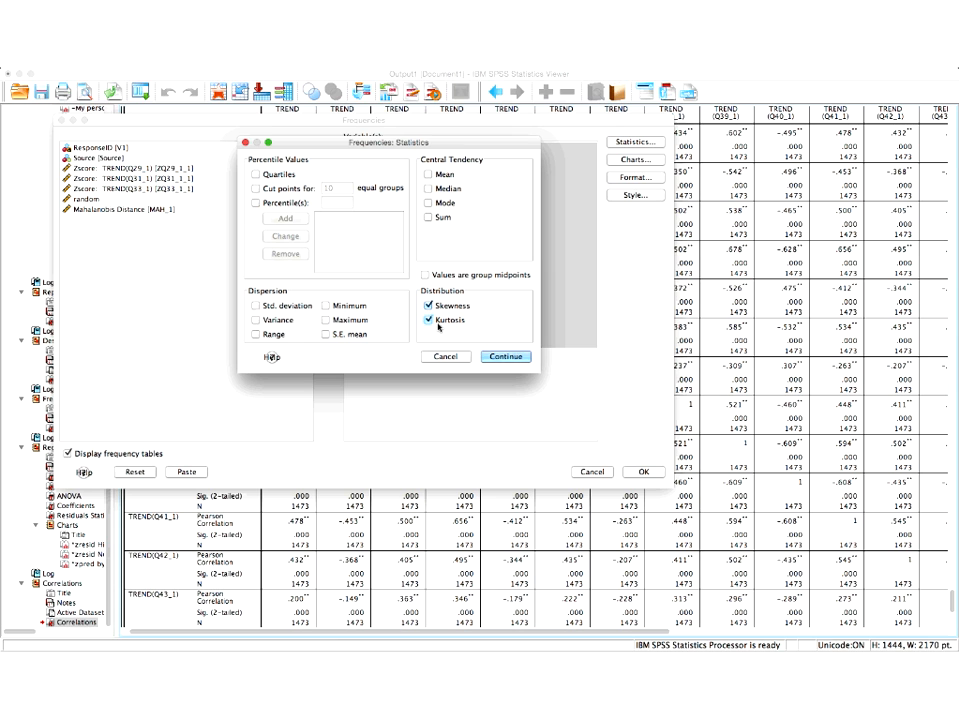
pyautogui.click(524, 359)
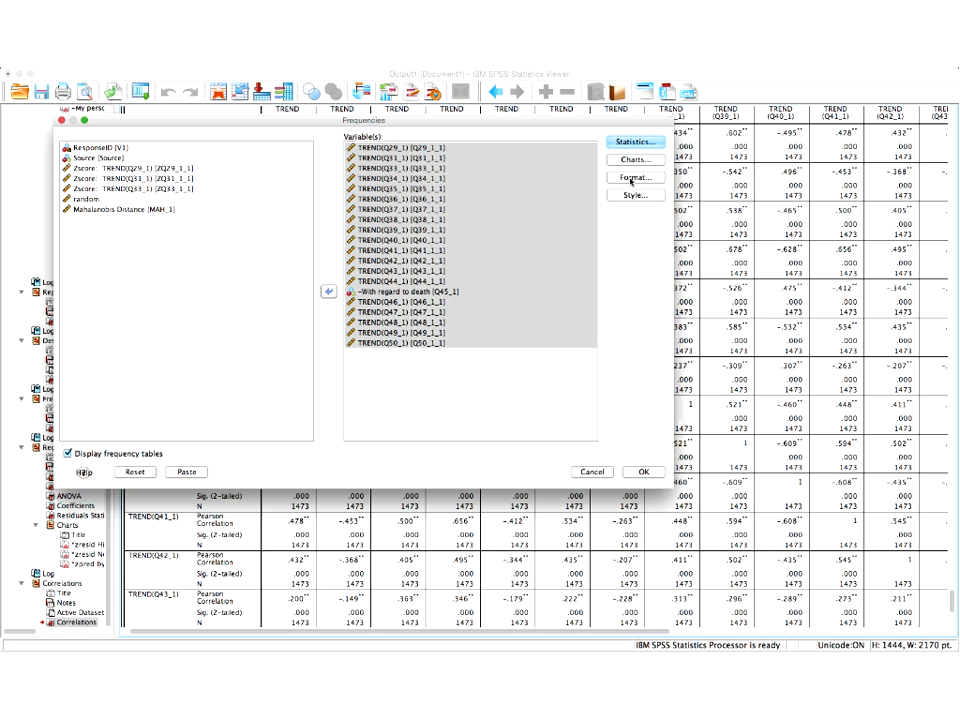
# - Choose histograms without a normal curve, turn off the frequency tables, and run the Frequencies analysis
pyautogui.click(630, 162)
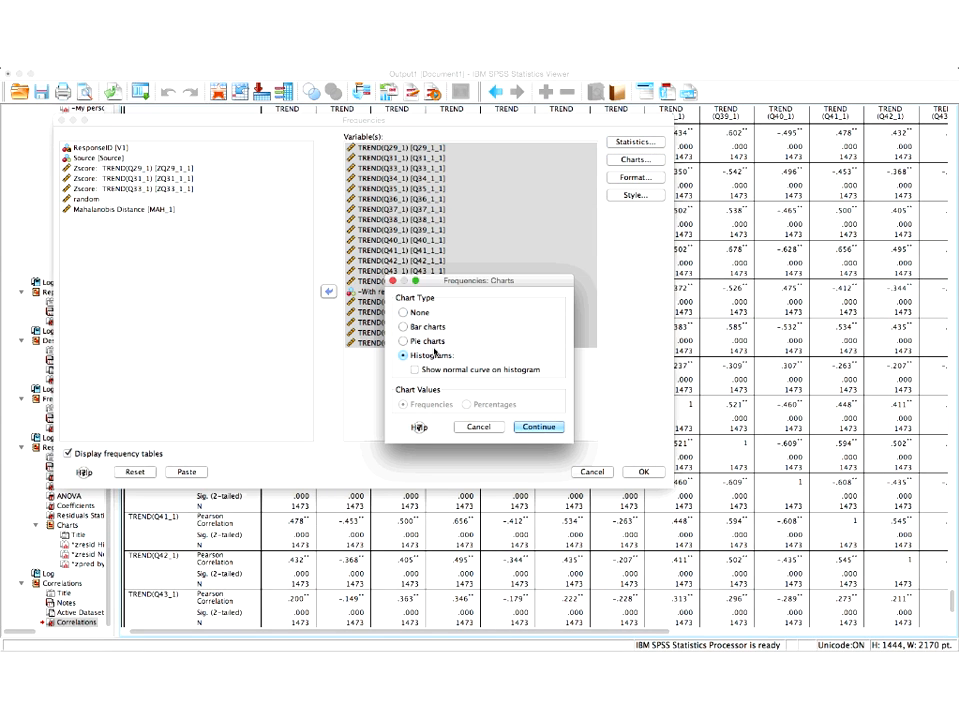
pyautogui.click(536, 427)
pyautogui.click(100, 455)
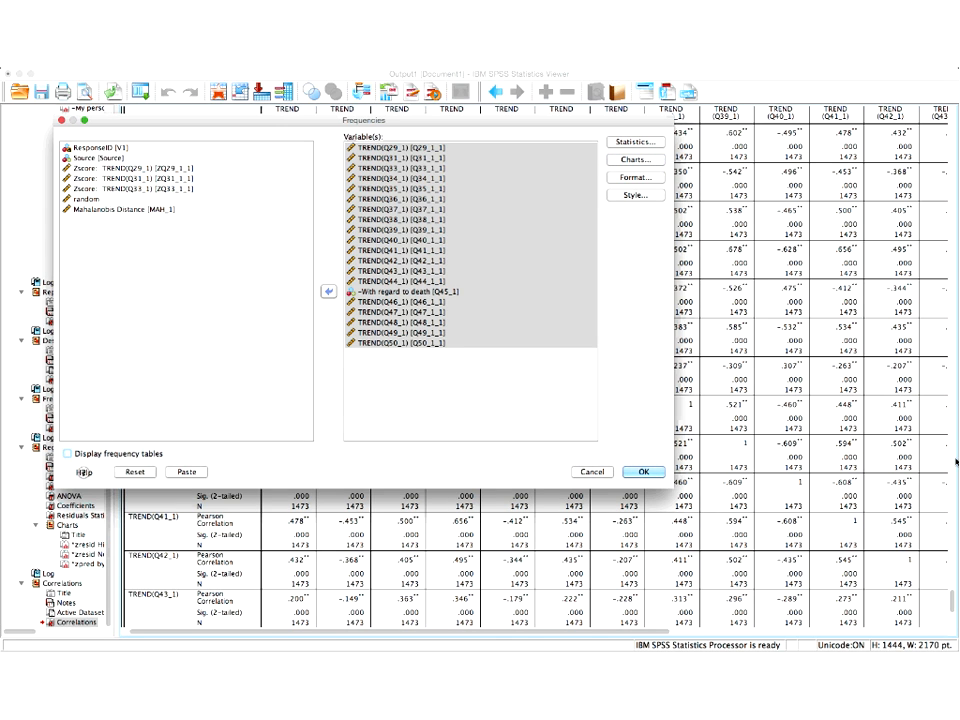
pyautogui.click(645, 472)
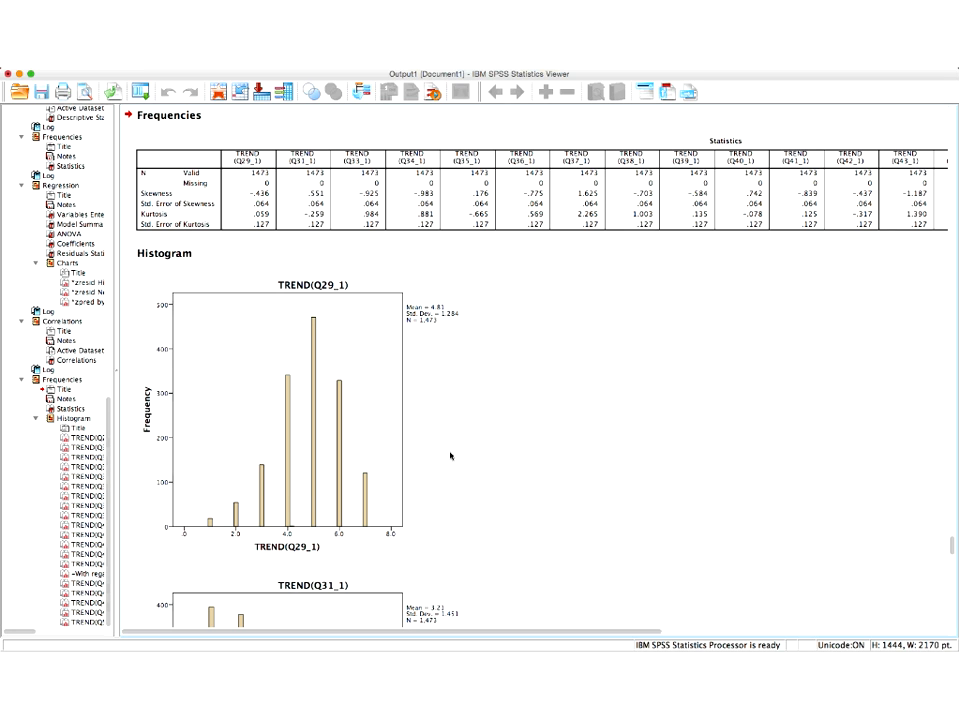
# - Examine the skewness and kurtosis values of every item in the Frequencies statistics table, from Q29_1 across to Q50_1
pyautogui.click(450, 456)
pyautogui.click(370, 205)
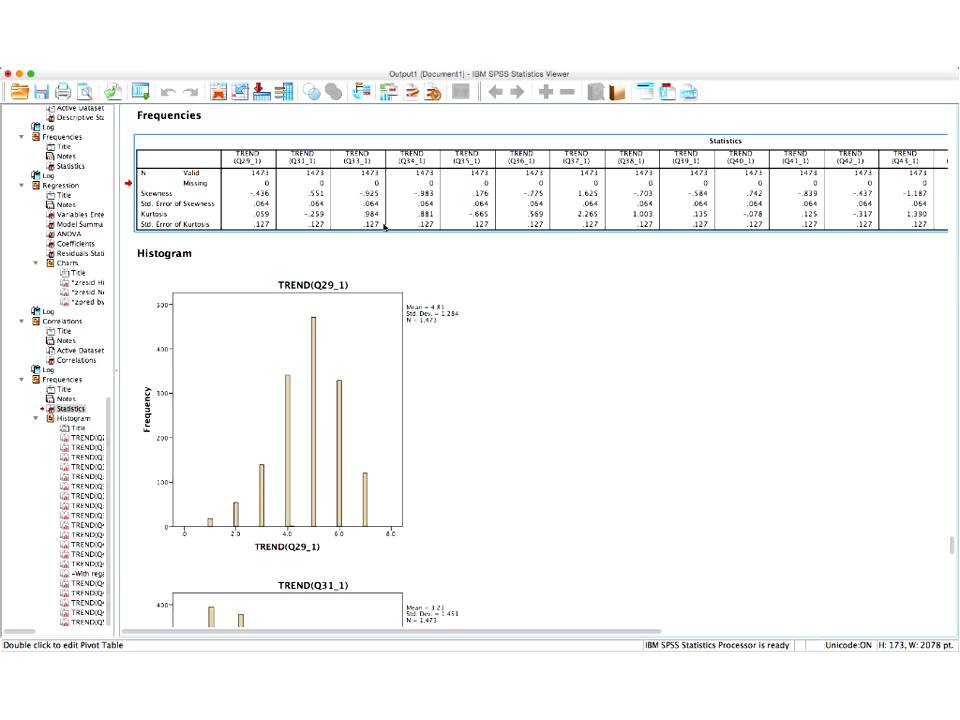
pyautogui.scroll(-1, 398, 205)
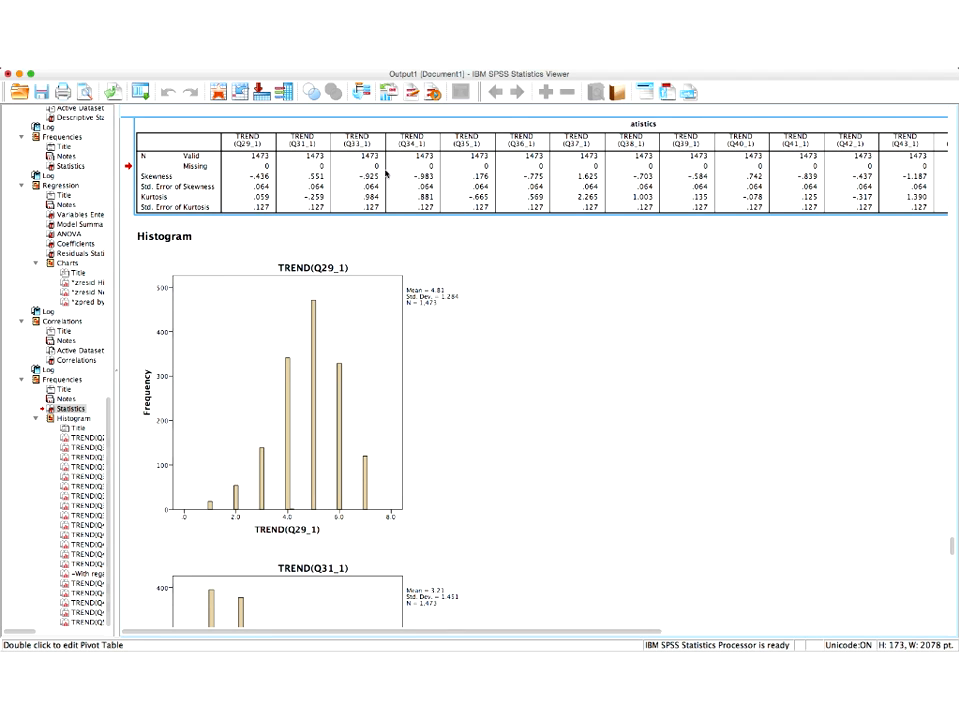
pyautogui.hscroll(5, 847, 180)
pyautogui.scroll(2, 630, 135)
pyautogui.hscroll(-5, 598, 140)
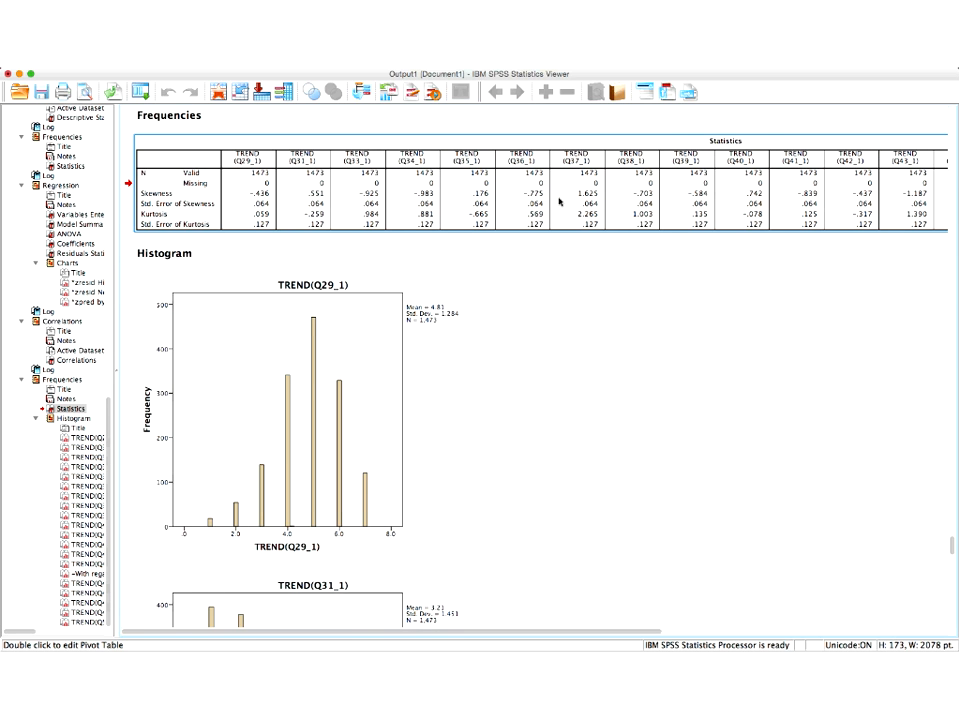
pyautogui.hscroll(2, 565, 203)
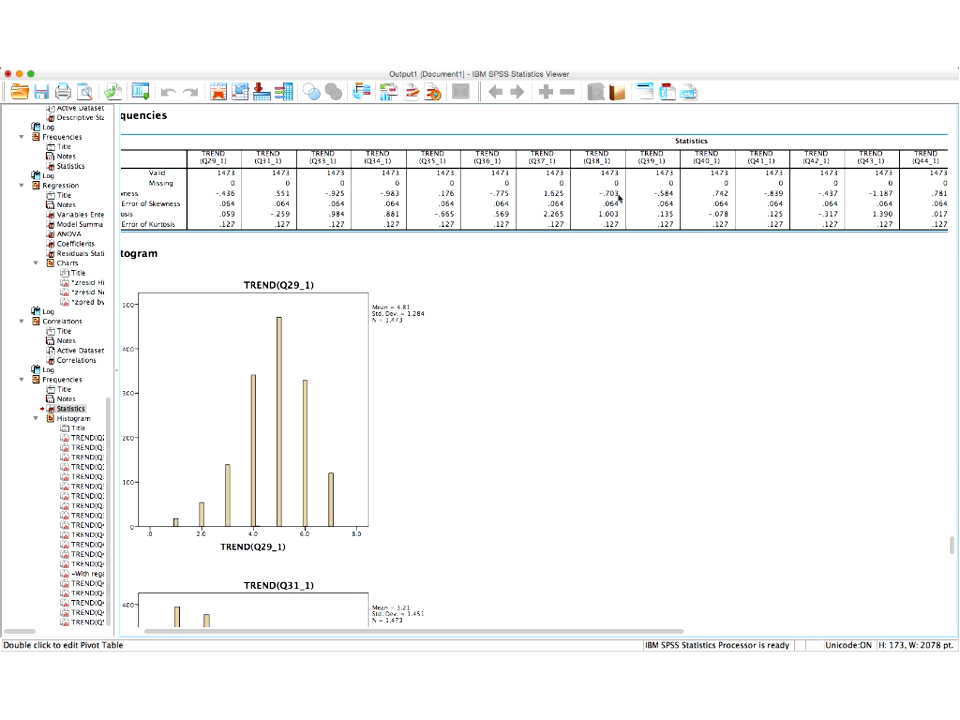
pyautogui.hscroll(4, 618, 197)
pyautogui.scroll(-2, 618, 197)
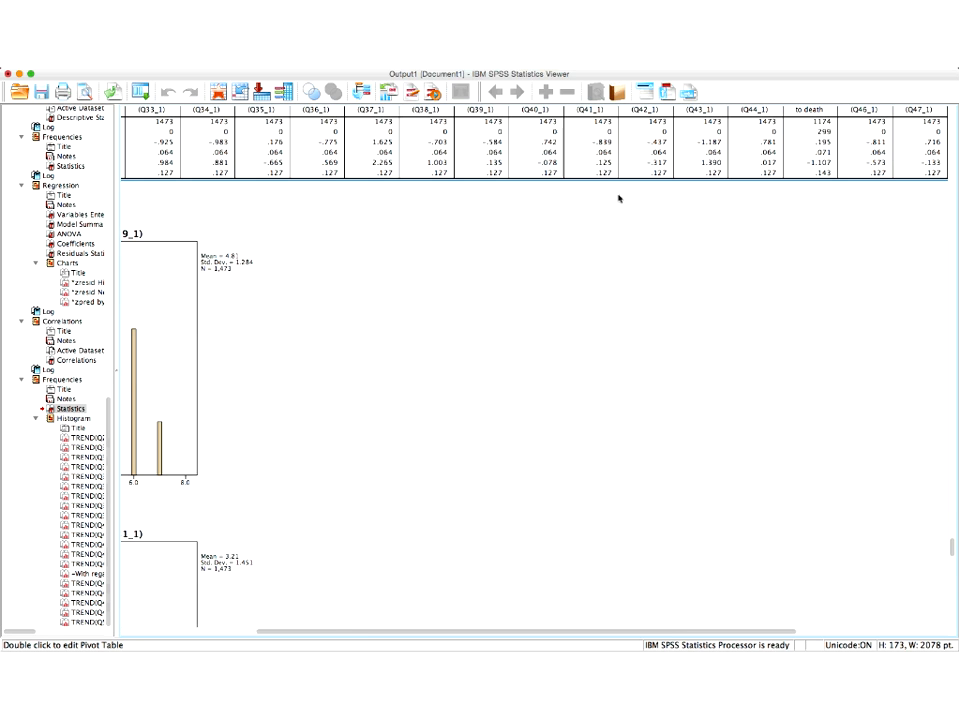
pyautogui.hscroll(3, 621, 197)
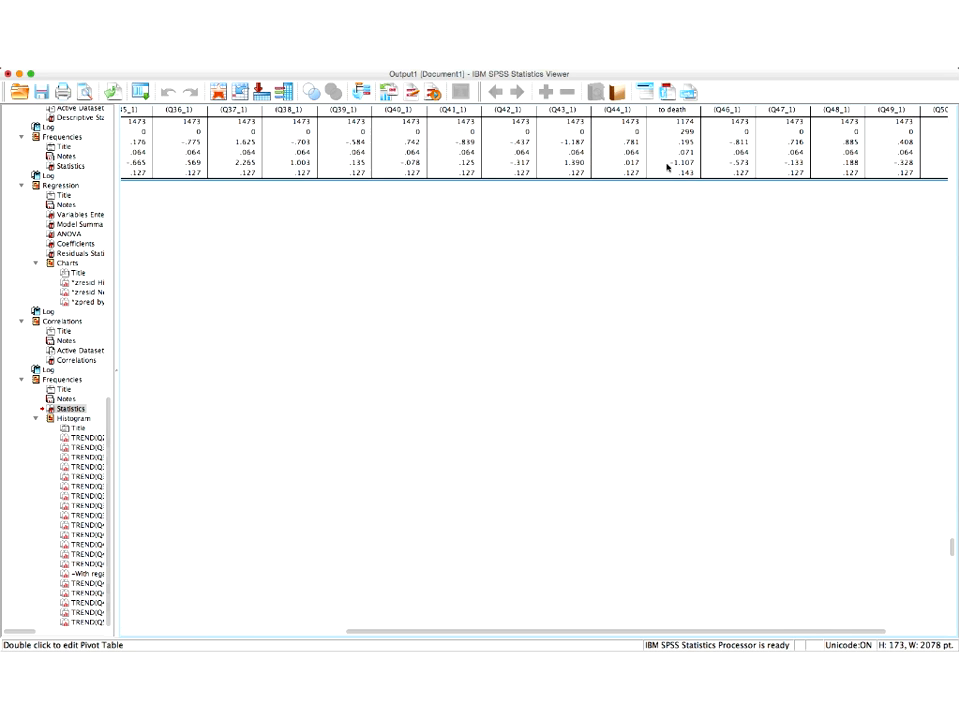
pyautogui.scroll(1, 668, 167)
pyautogui.hscroll(2, 655, 177)
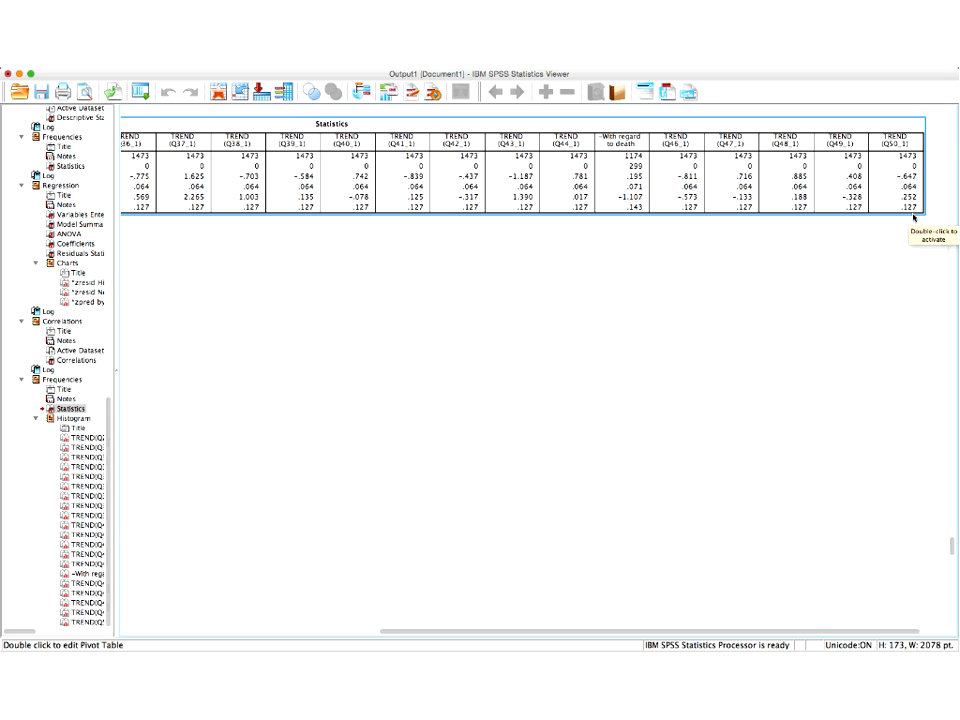
pyautogui.hscroll(-10, 822, 203)
pyautogui.hscroll(-3, 822, 203)
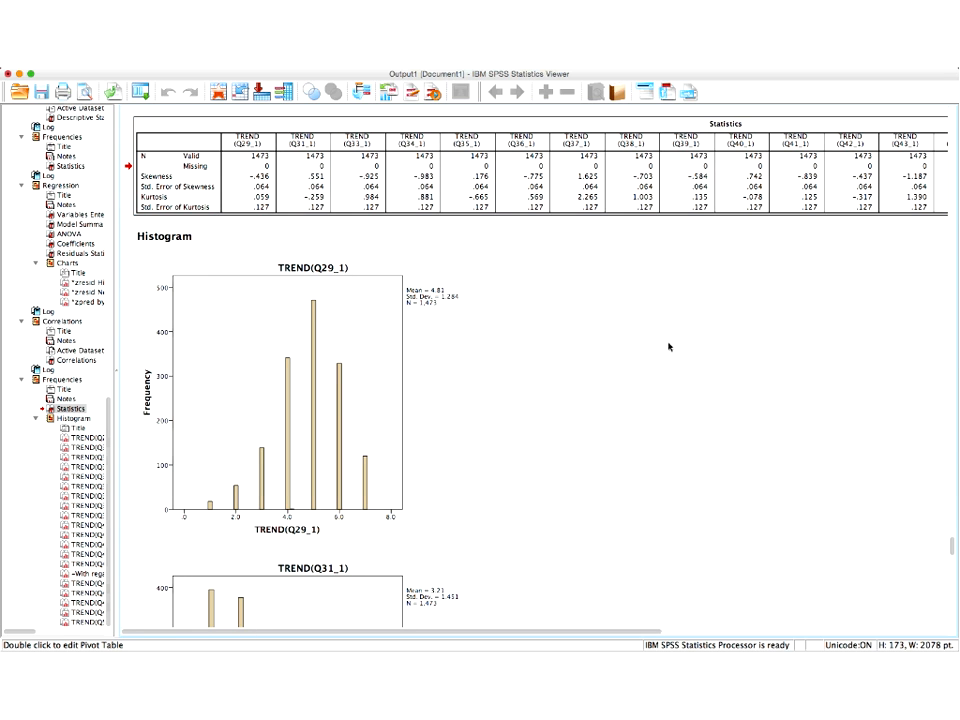
# - Inspect the shapes of the histograms for items Q29_1, Q31_1, Q33_1 and Q34_1
pyautogui.click(470, 369)
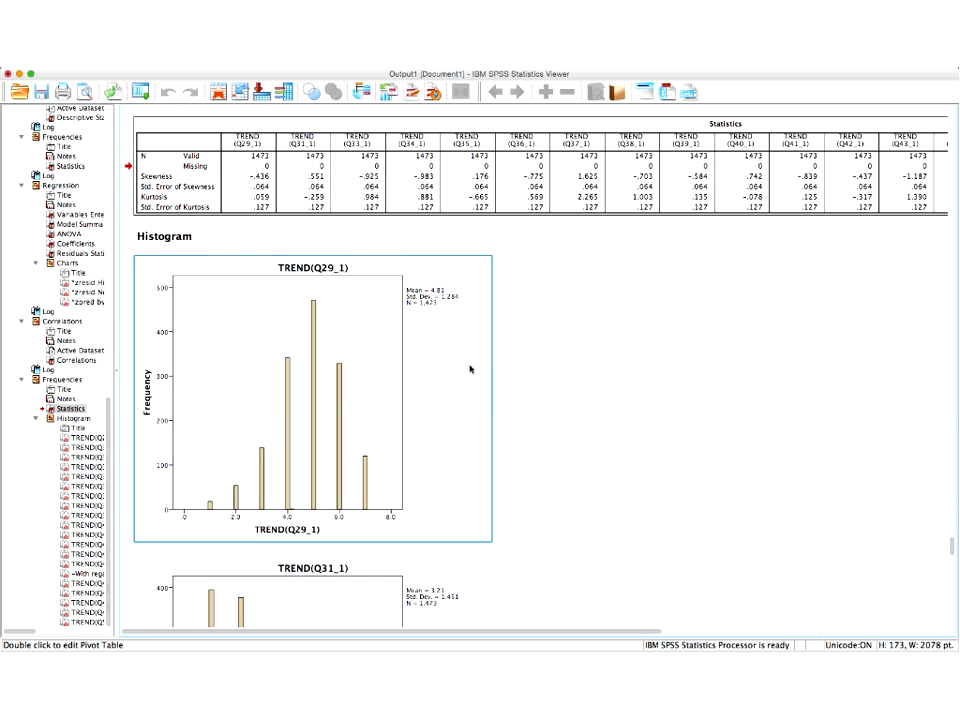
pyautogui.scroll(-5, 482, 365)
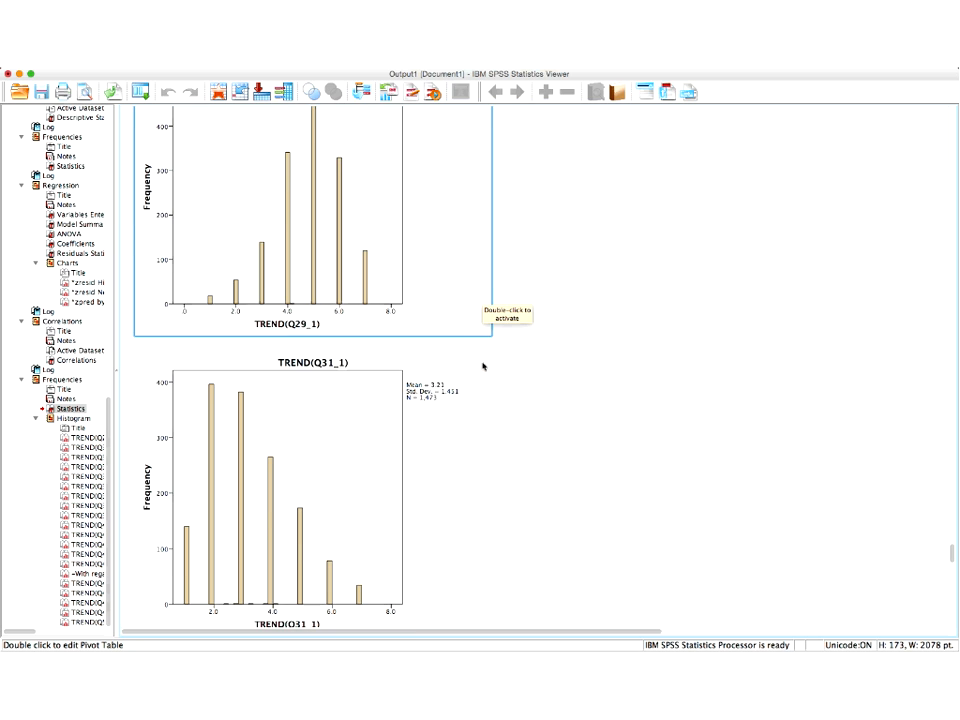
pyautogui.click(482, 366)
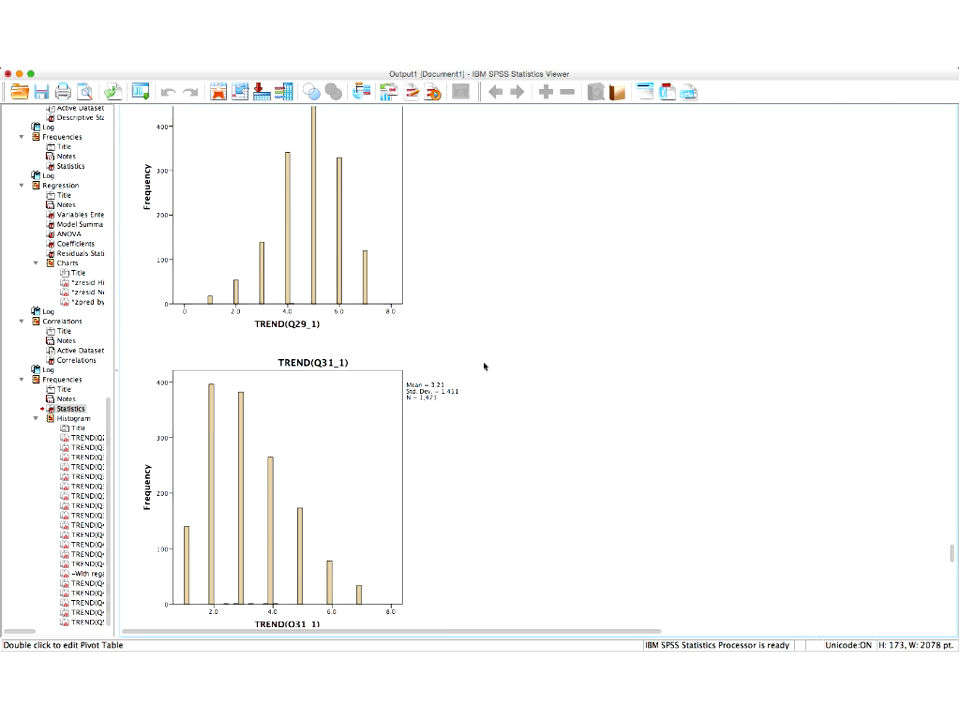
pyautogui.click(484, 366)
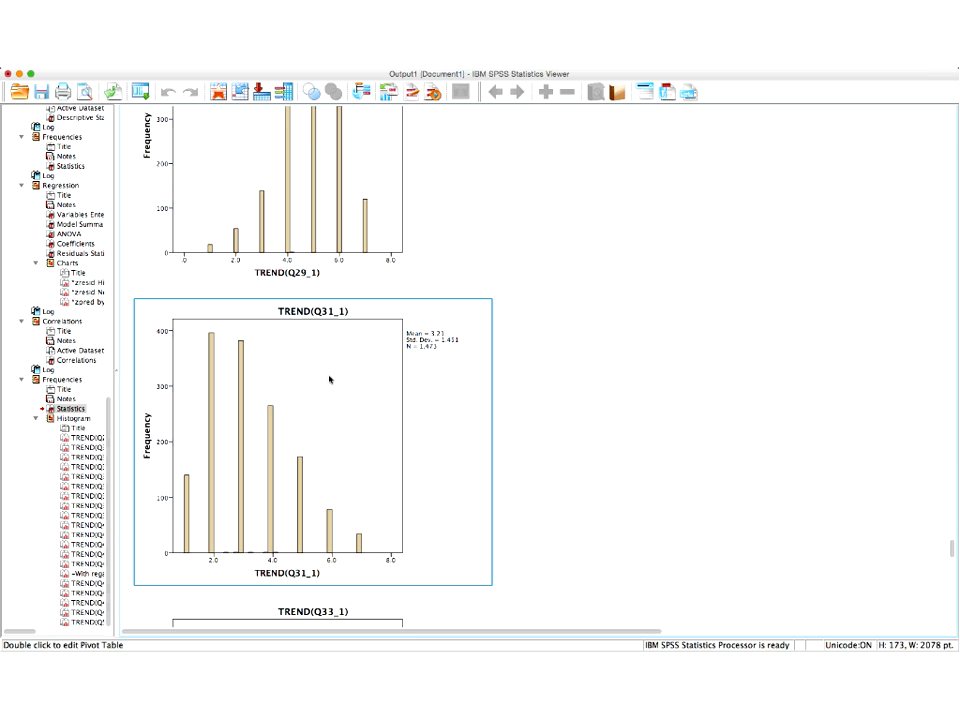
pyautogui.click(564, 435)
pyautogui.scroll(-2, 563, 433)
pyautogui.scroll(-5, 562, 433)
pyautogui.click(197, 343)
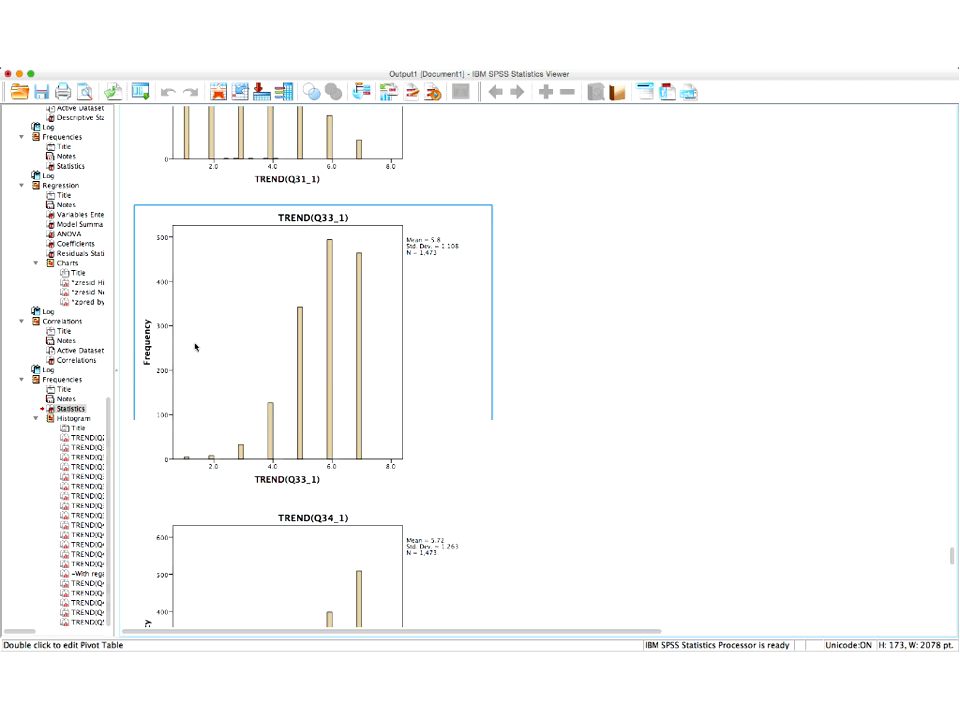
pyautogui.scroll(-5, 446, 435)
pyautogui.click(442, 433)
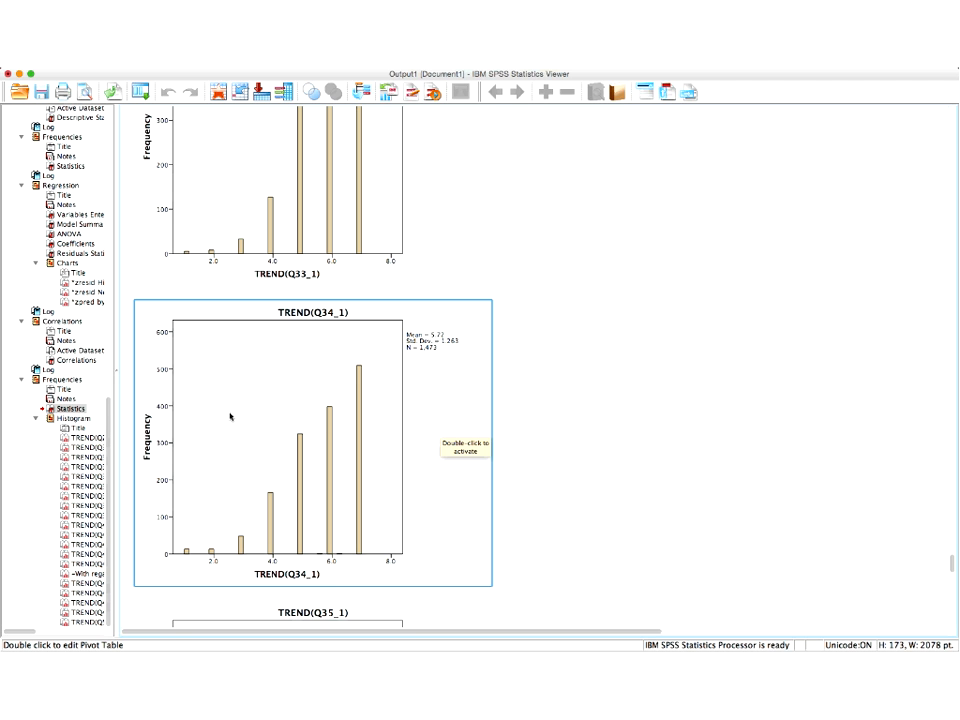
# - Inspect the histograms for items Q35_1 through Q38_1 for skew and peakedness
pyautogui.scroll(-10, 418, 410)
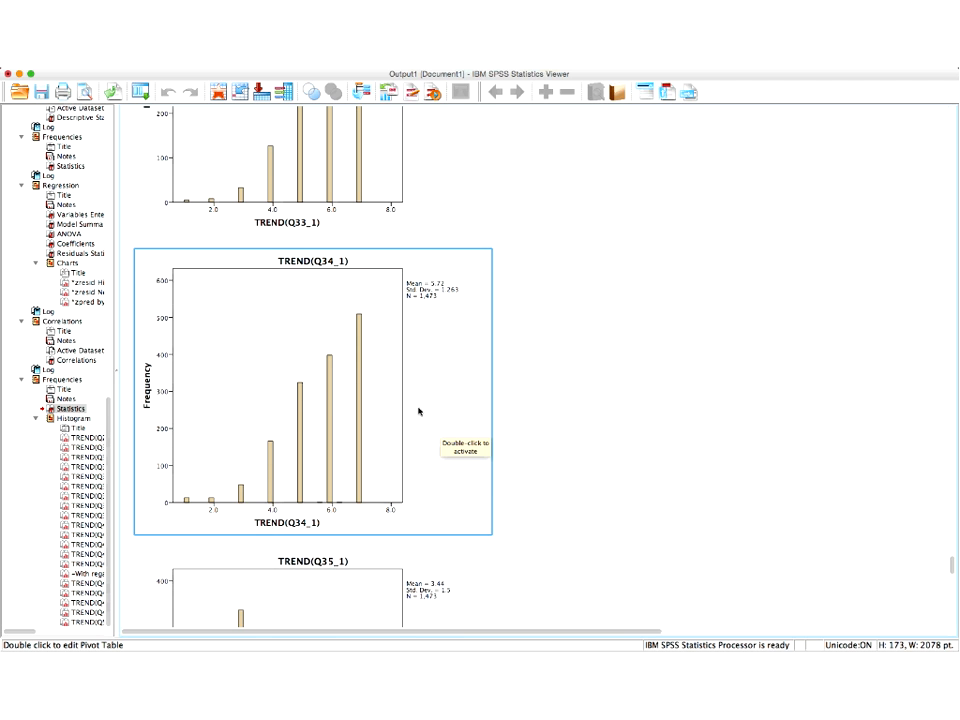
pyautogui.click(419, 411)
pyautogui.scroll(-5, 418, 410)
pyautogui.click(419, 414)
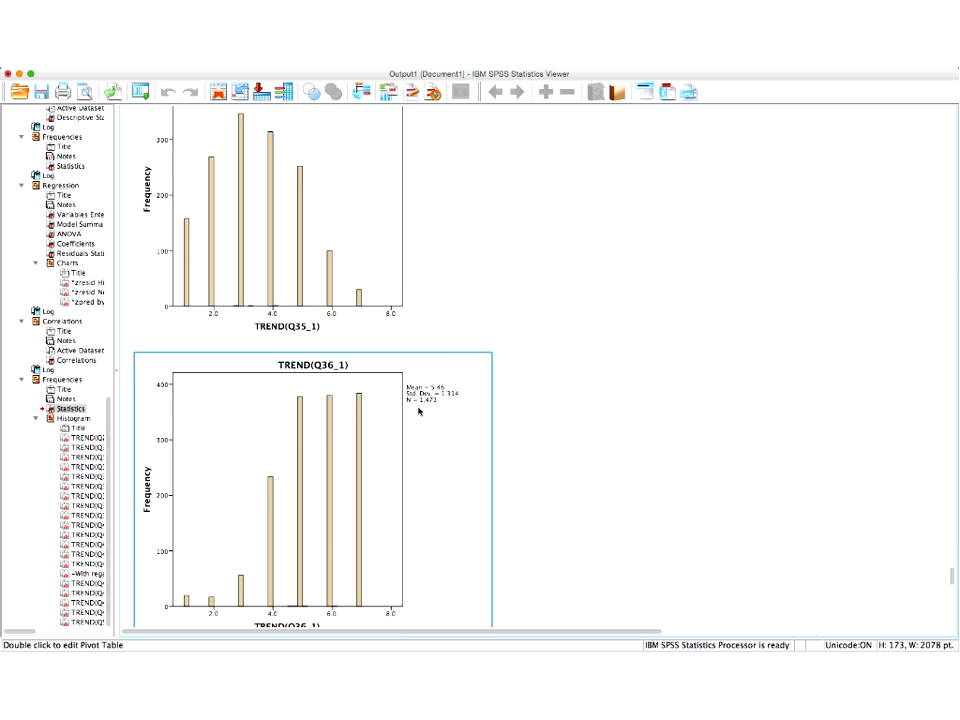
pyautogui.scroll(-5, 419, 414)
pyautogui.scroll(-4, 418, 411)
pyautogui.click(418, 411)
pyautogui.scroll(-3, 418, 411)
pyautogui.click(418, 411)
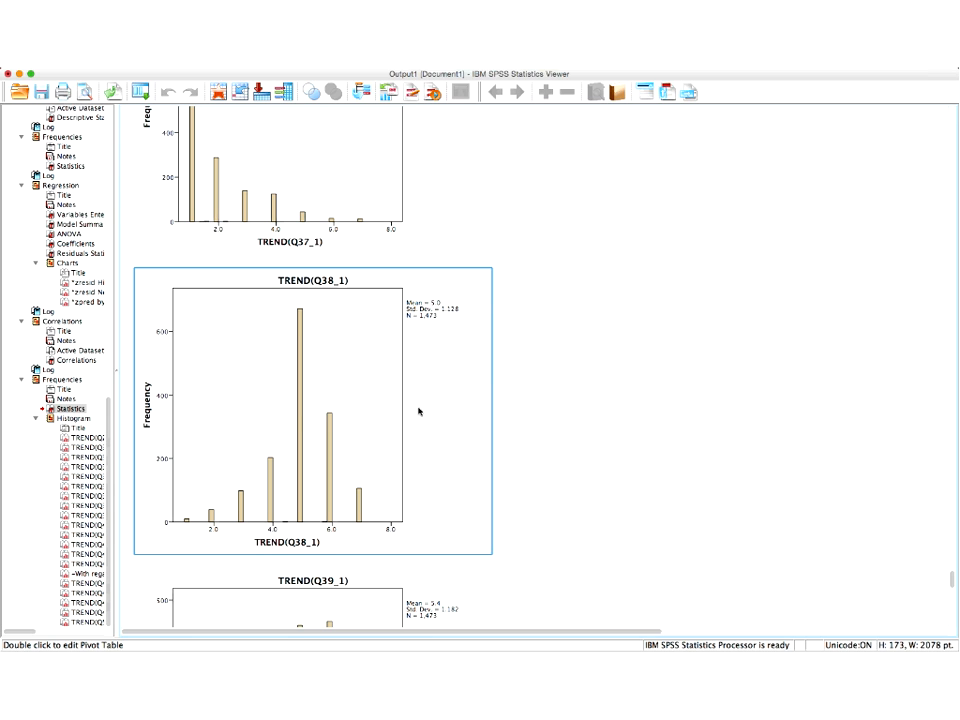
# - Review the histograms for items Q39_1 through Q42_1, checking how the scores are distributed
pyautogui.click(523, 403)
pyautogui.scroll(-1, 523, 404)
pyautogui.click(161, 506)
pyautogui.click(707, 456)
pyautogui.scroll(-8, 699, 461)
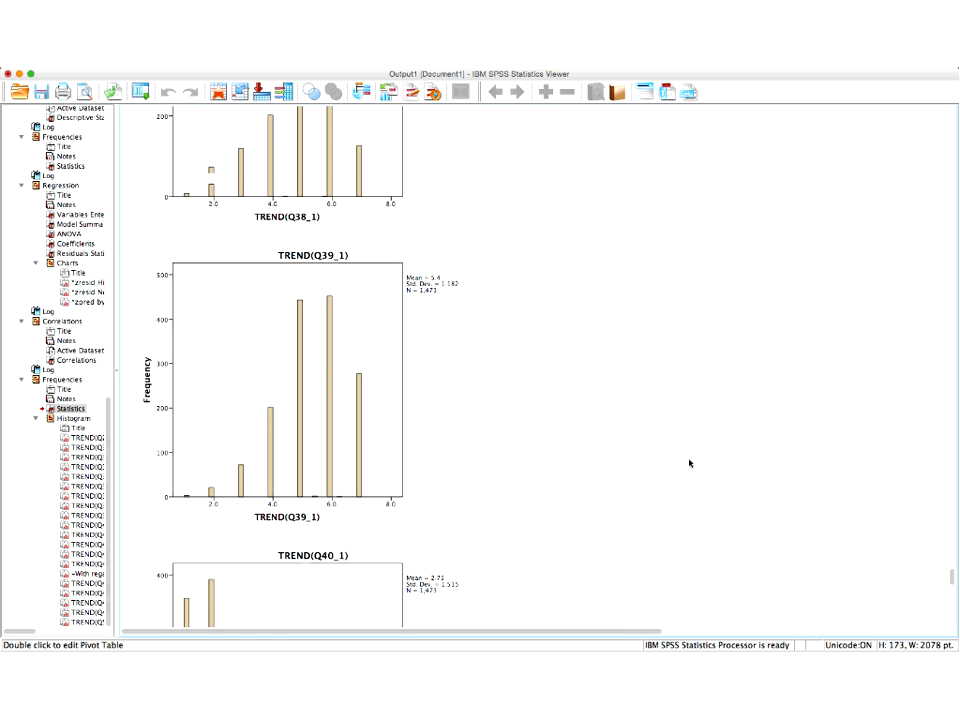
pyautogui.scroll(-12, 689, 463)
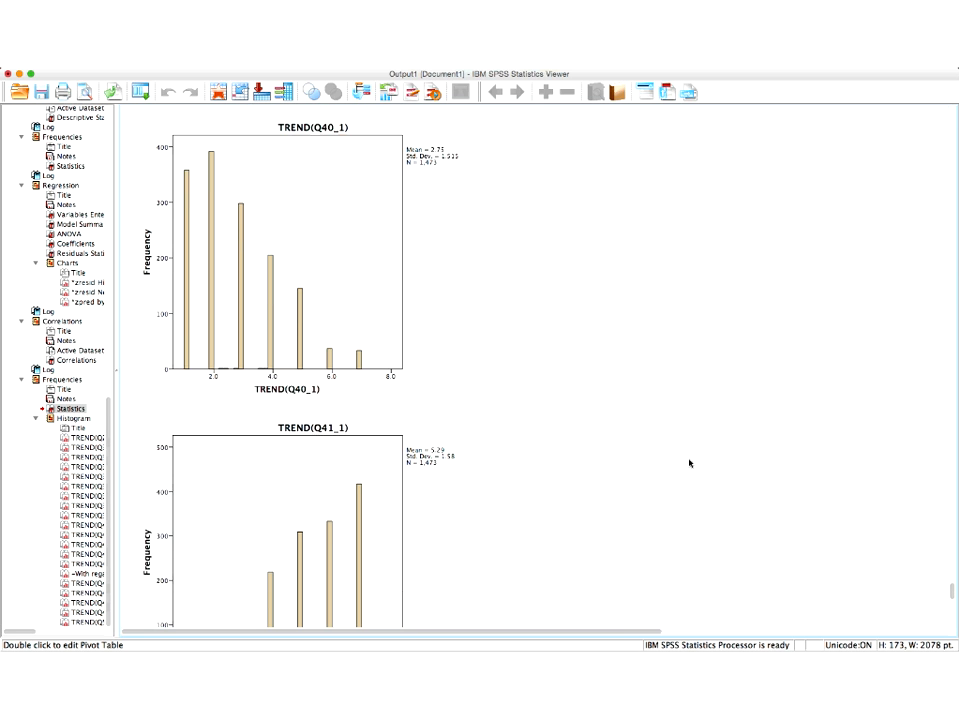
pyautogui.scroll(-8, 689, 463)
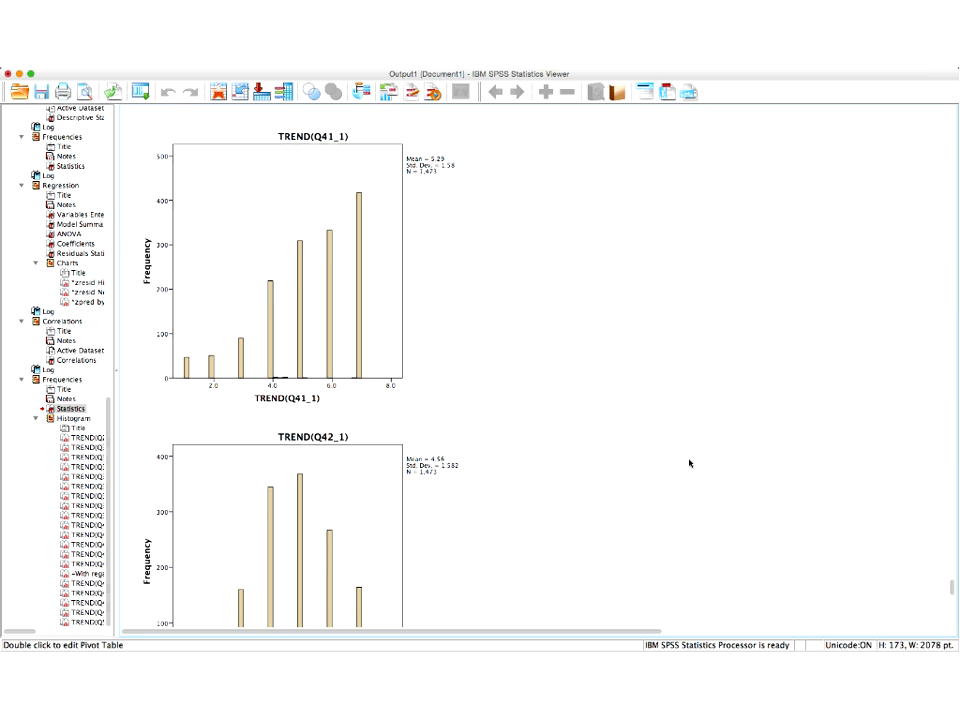
pyautogui.click(356, 401)
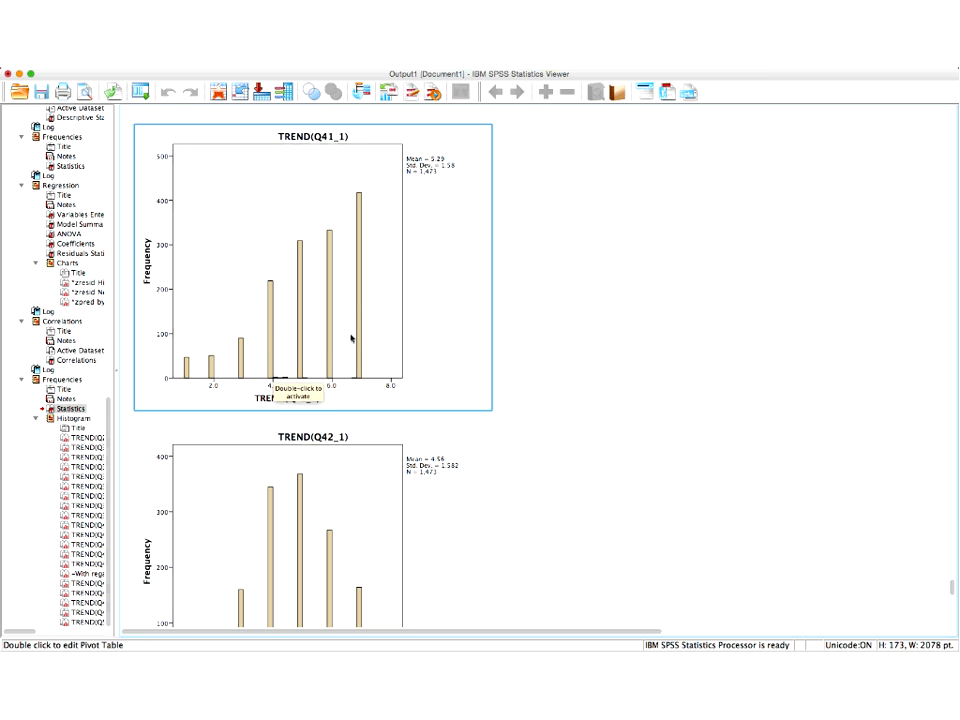
pyautogui.scroll(-5, 456, 379)
pyautogui.click(458, 380)
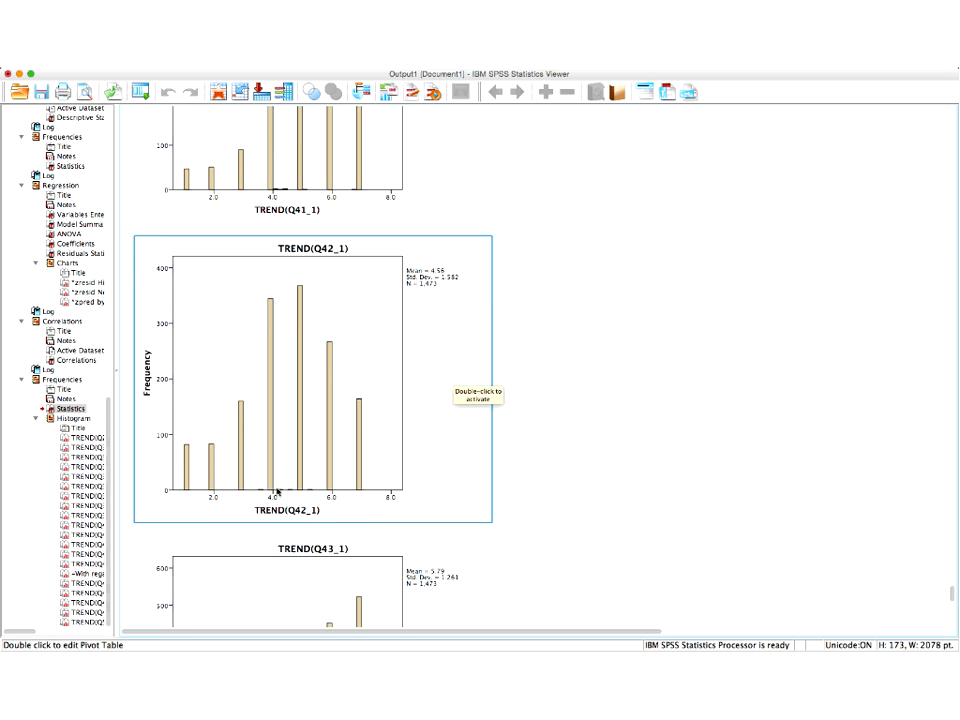
pyautogui.click(521, 481)
pyautogui.scroll(-8, 521, 473)
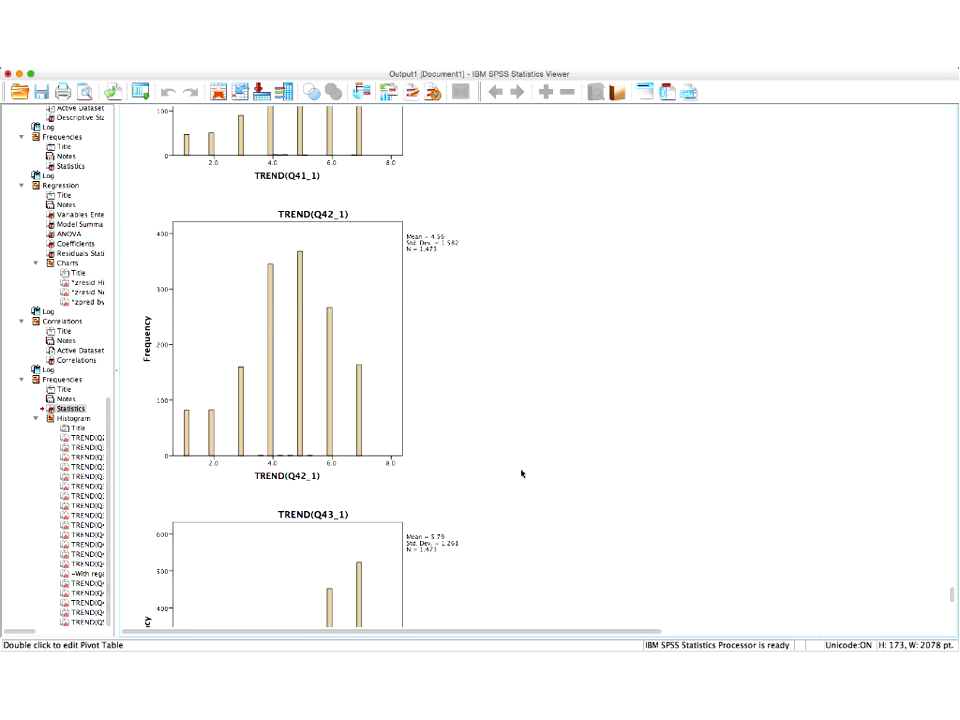
# - Compare the unreplaced "With regard to death" item's histogram with those of neighbouring items Q44_1 and Q46_1
pyautogui.scroll(-10, 521, 470)
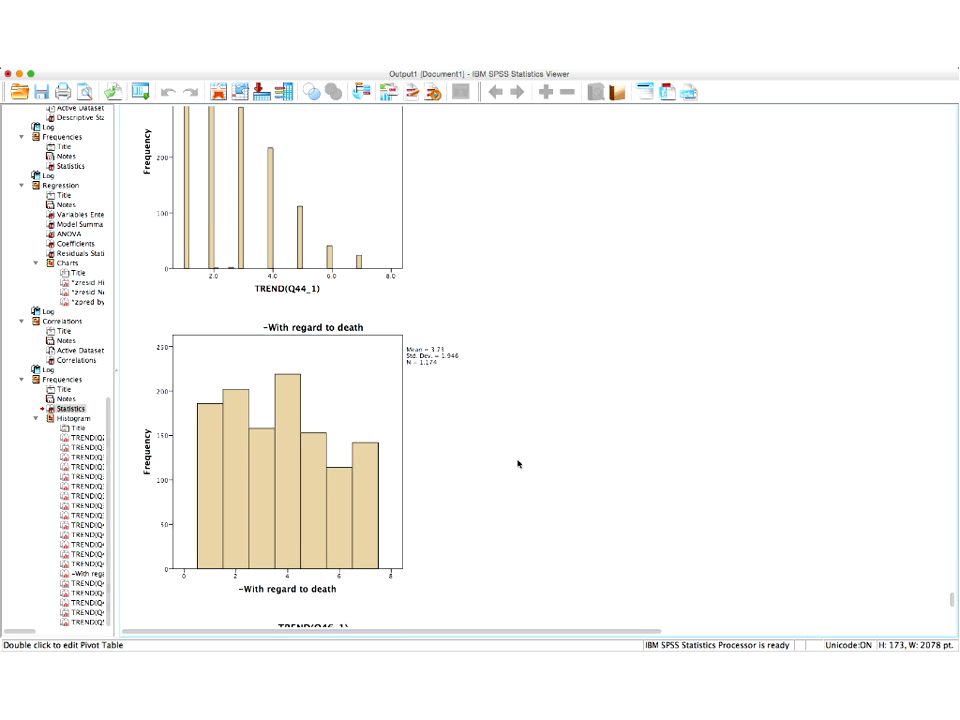
pyautogui.scroll(3, 518, 462)
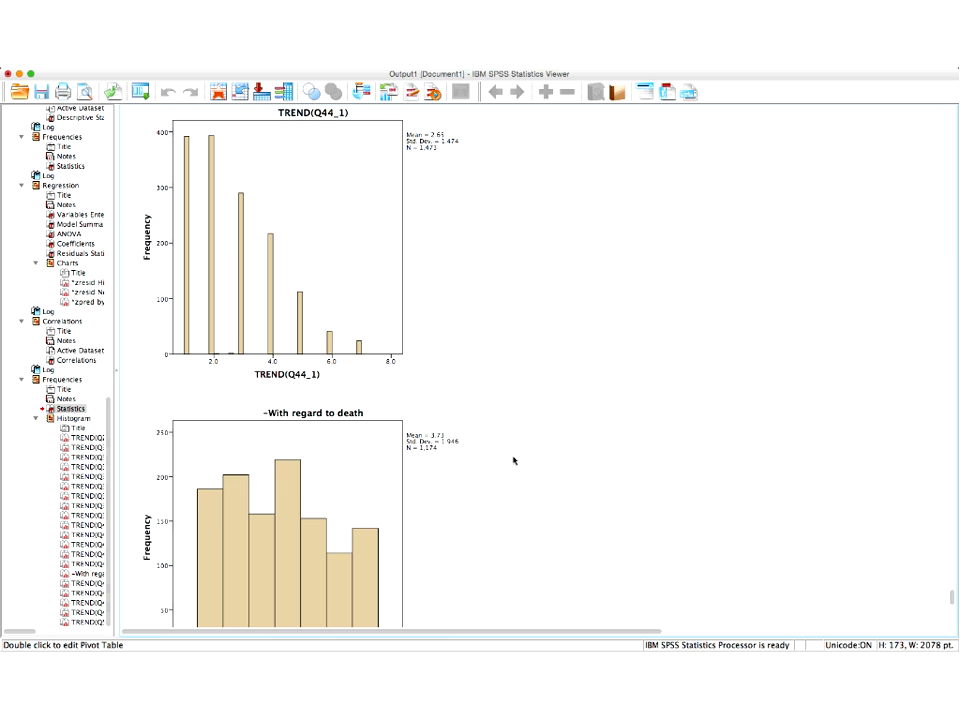
pyautogui.click(455, 455)
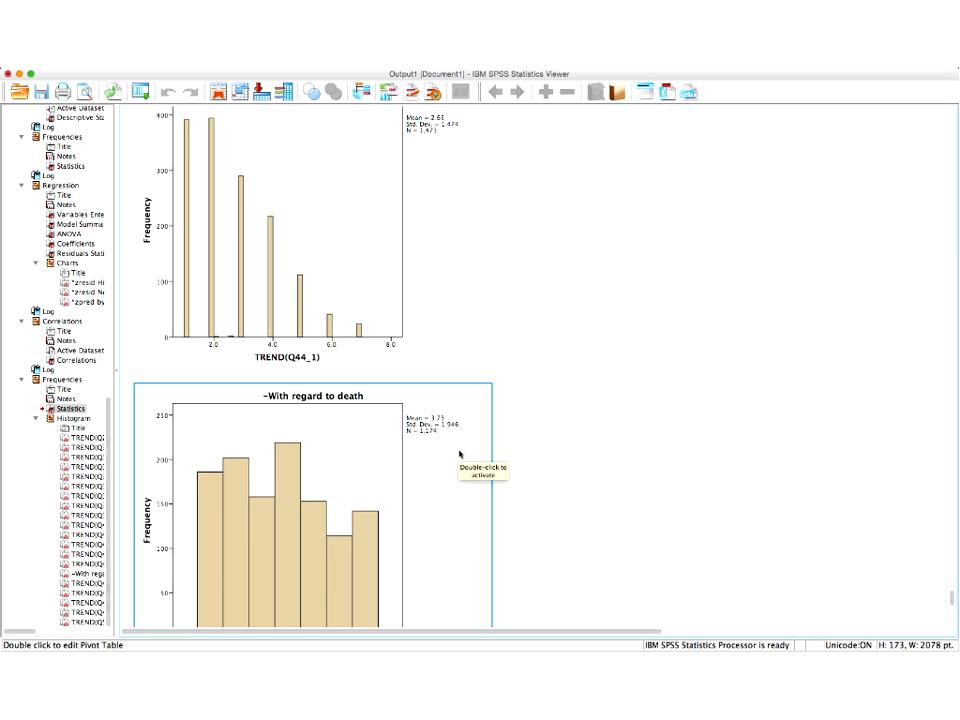
pyautogui.scroll(-3, 458, 453)
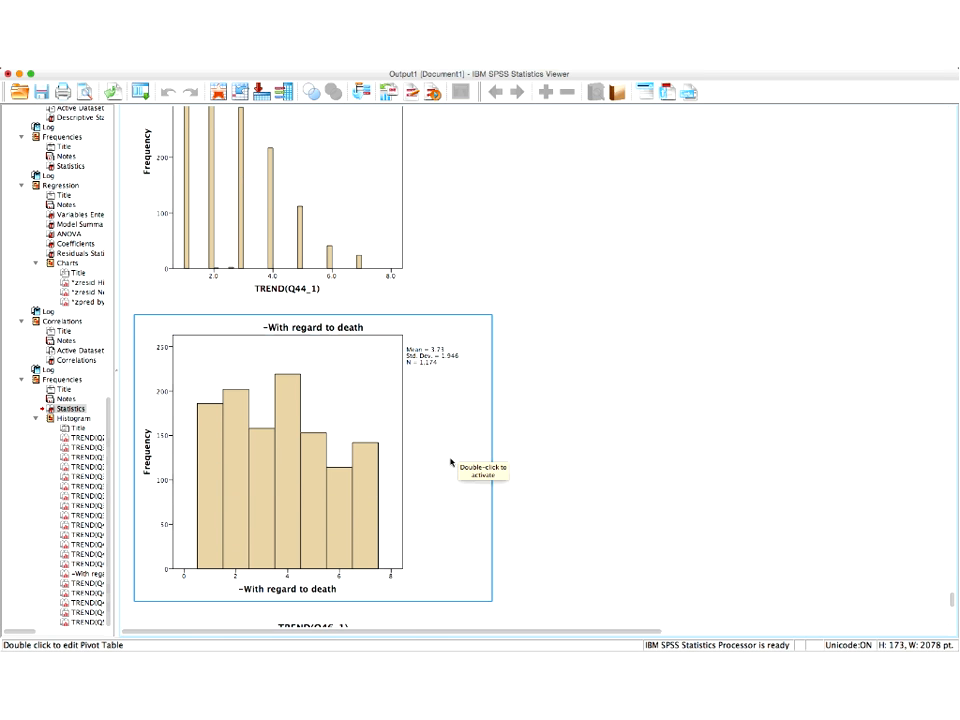
pyautogui.scroll(-3, 450, 462)
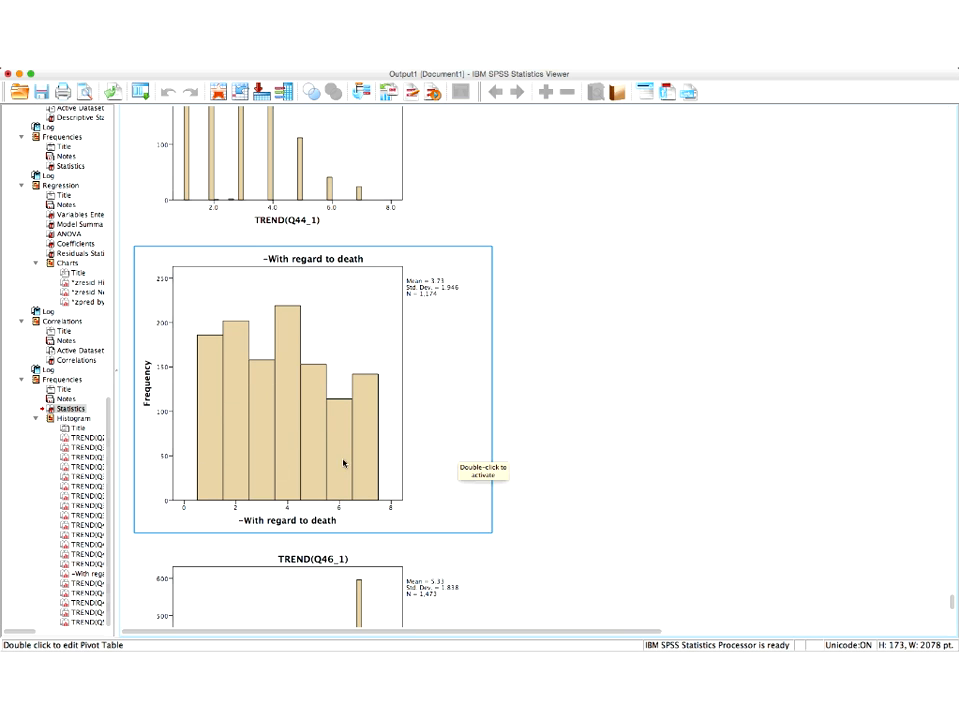
pyautogui.scroll(-8, 395, 458)
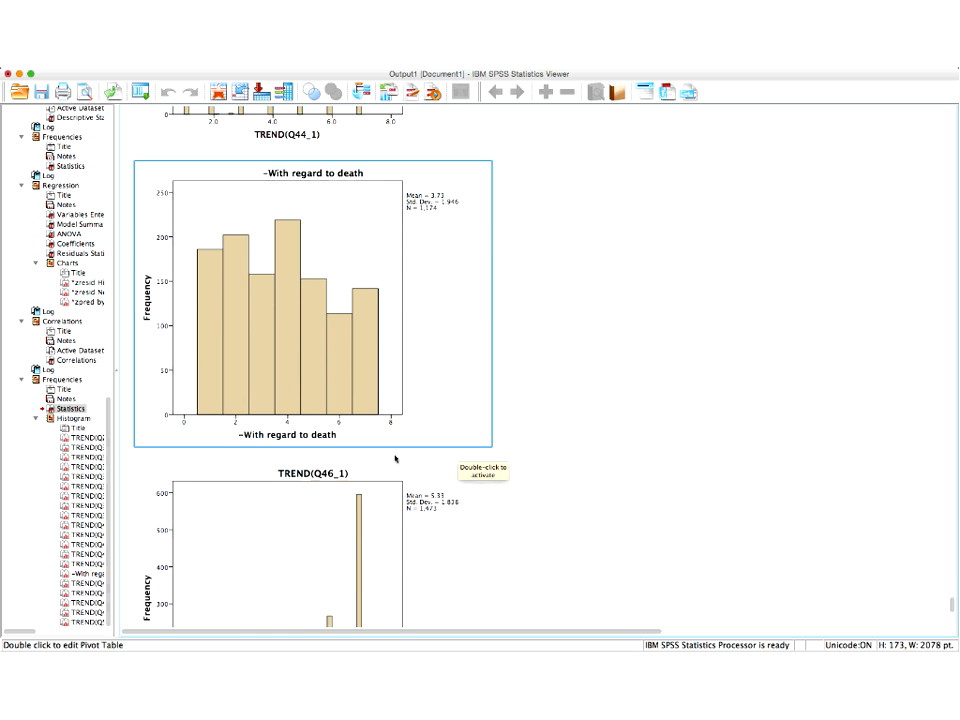
pyautogui.click(395, 458)
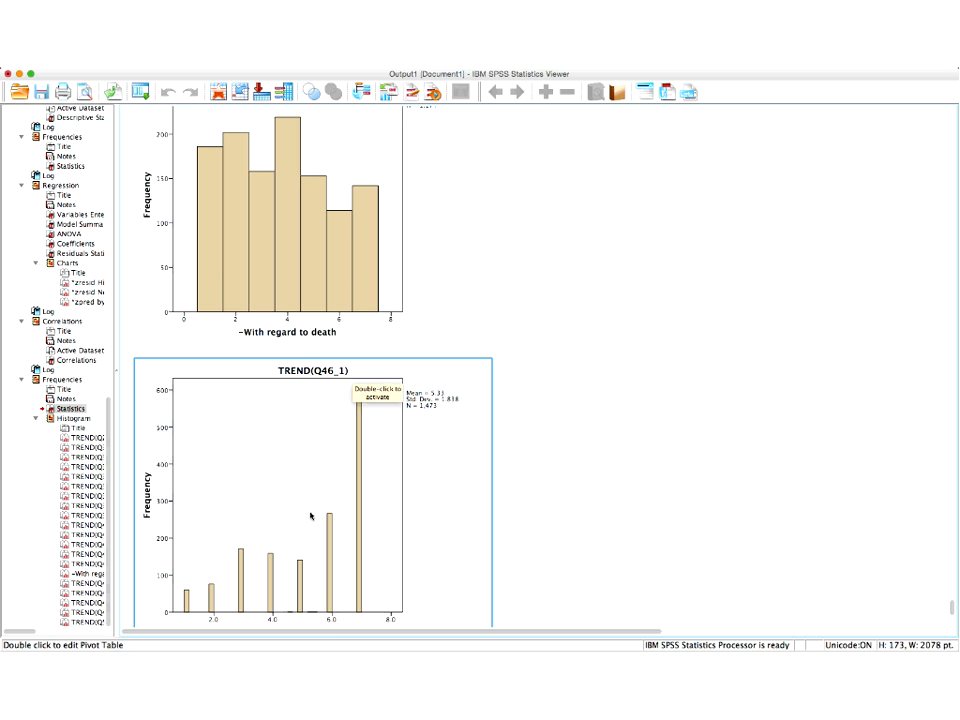
pyautogui.click(247, 231)
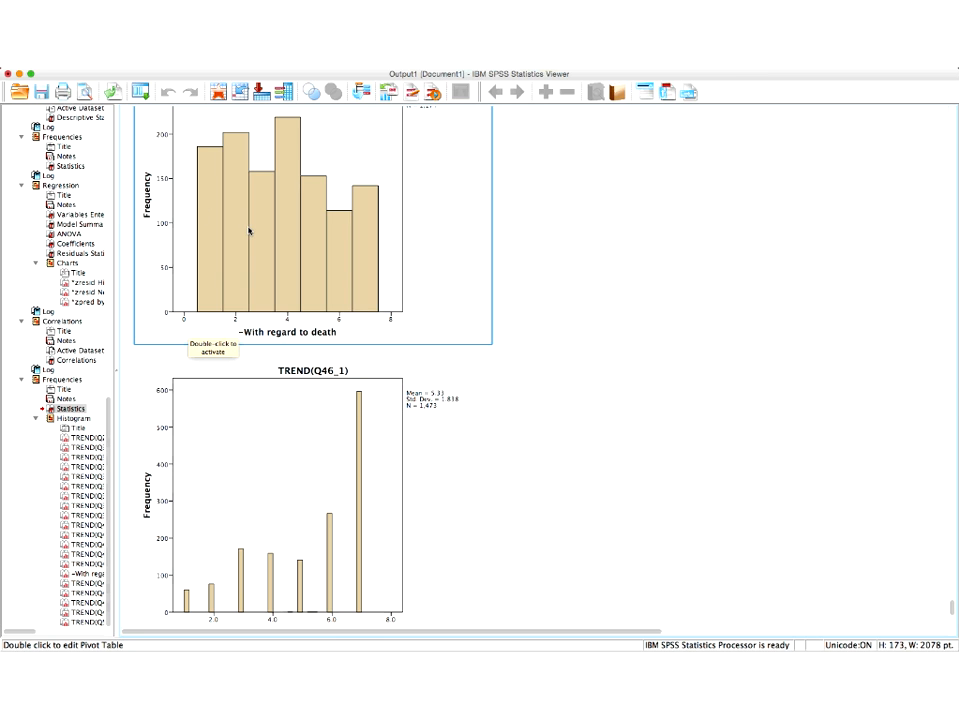
pyautogui.click(281, 538)
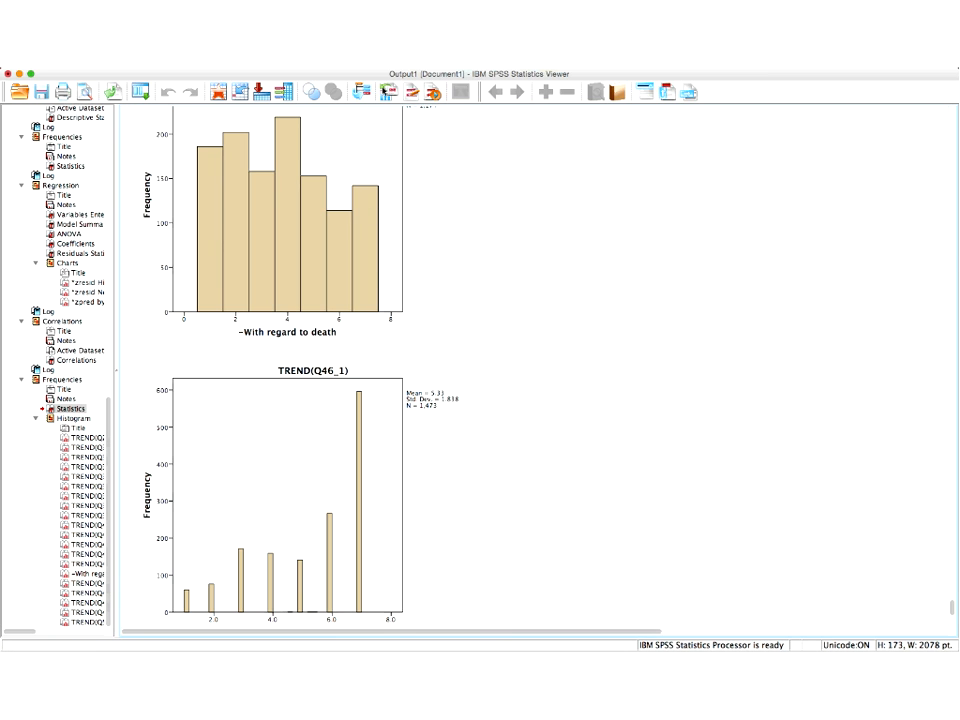
# - Rerun the linear regression on random, saving Mahalanobis distances and plotting the residual histogram, normal probability plot and *ZPRED against *ZRESID
pyautogui.click(383, 90)
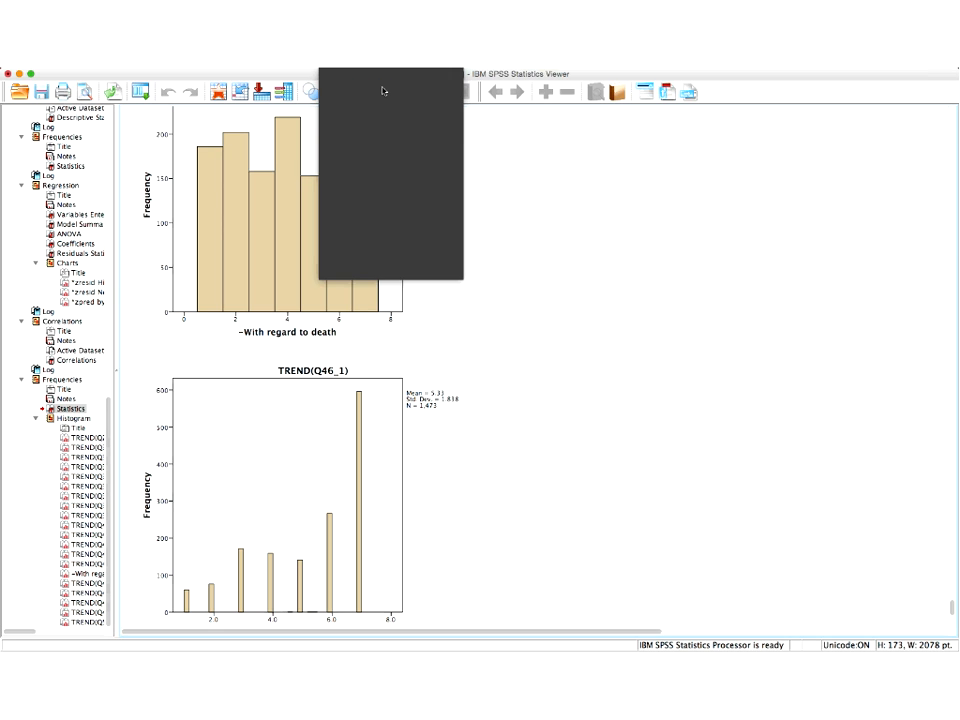
pyautogui.moveTo(385, 148)
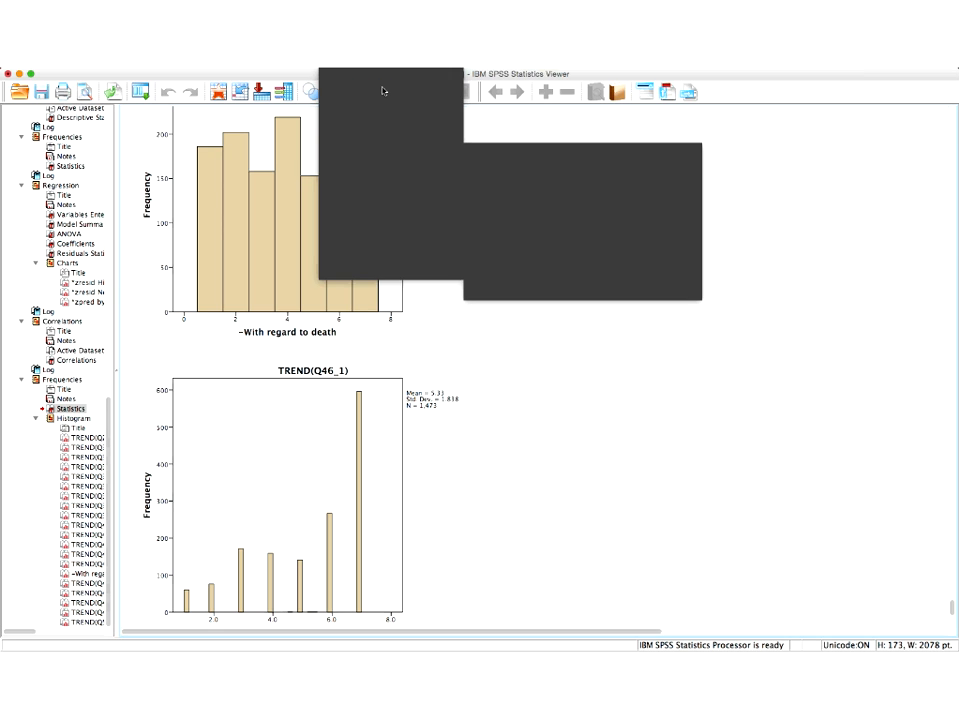
pyautogui.click(497, 157)
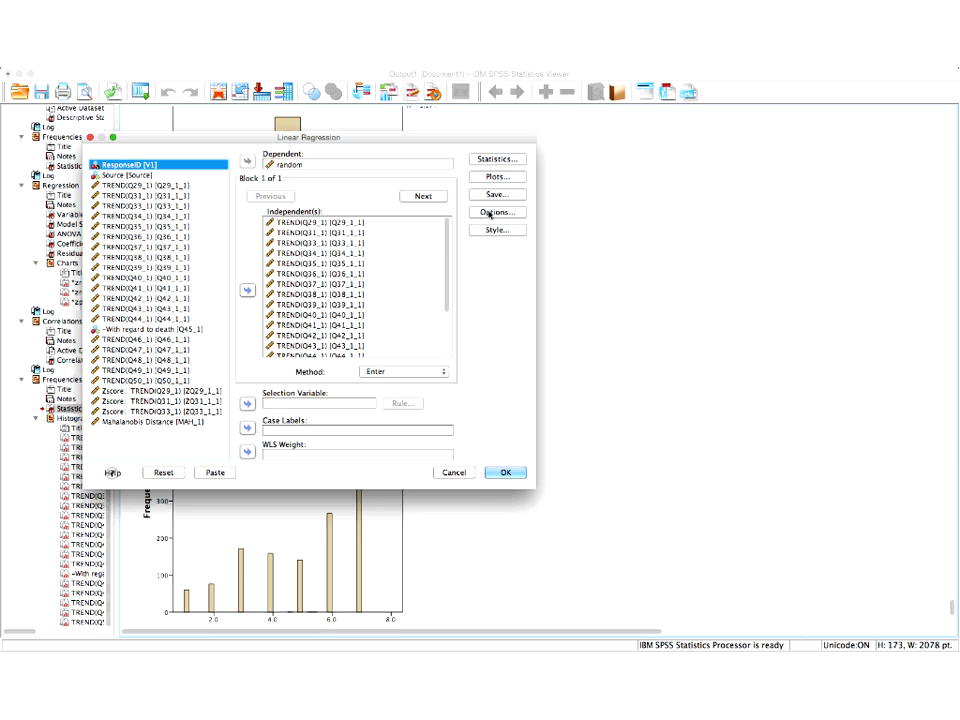
pyautogui.click(490, 195)
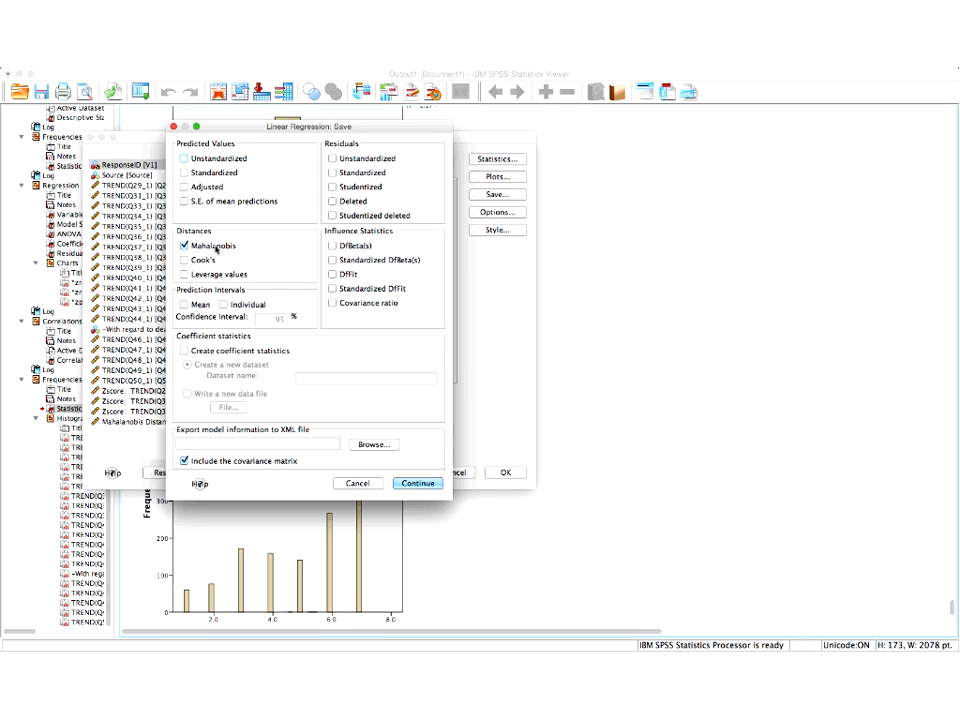
pyautogui.click(418, 483)
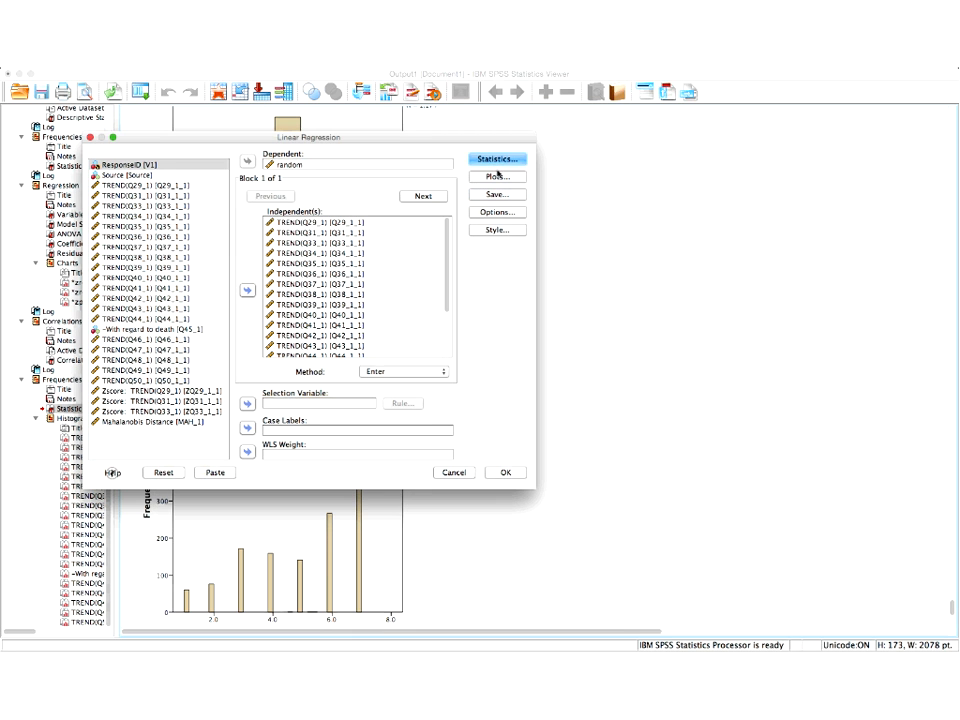
pyautogui.click(497, 159)
pyautogui.click(354, 416)
pyautogui.click(500, 177)
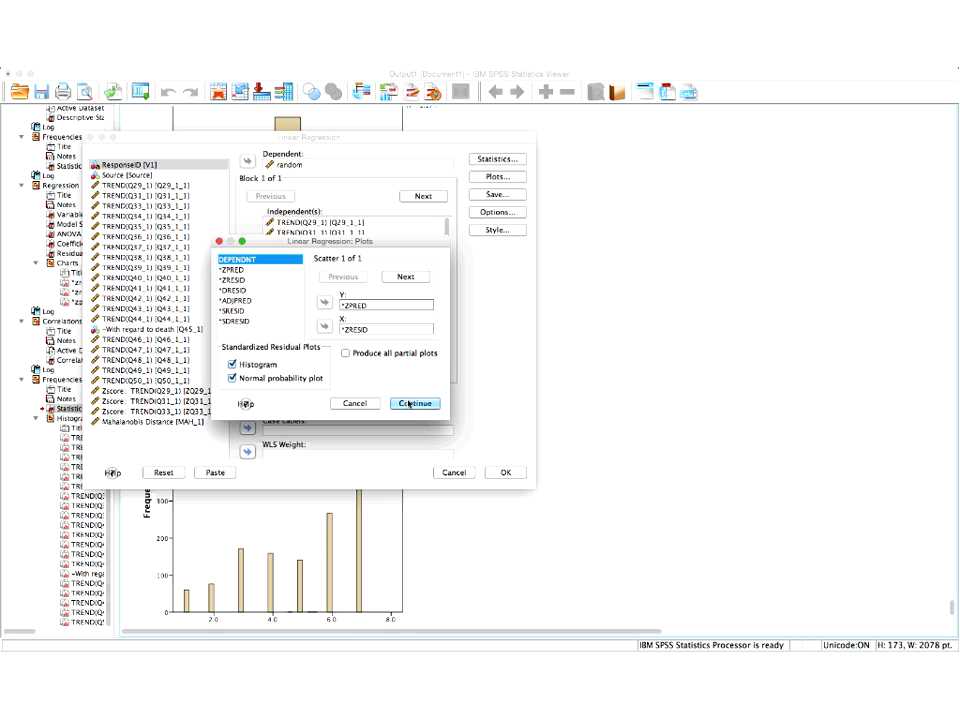
pyautogui.click(412, 403)
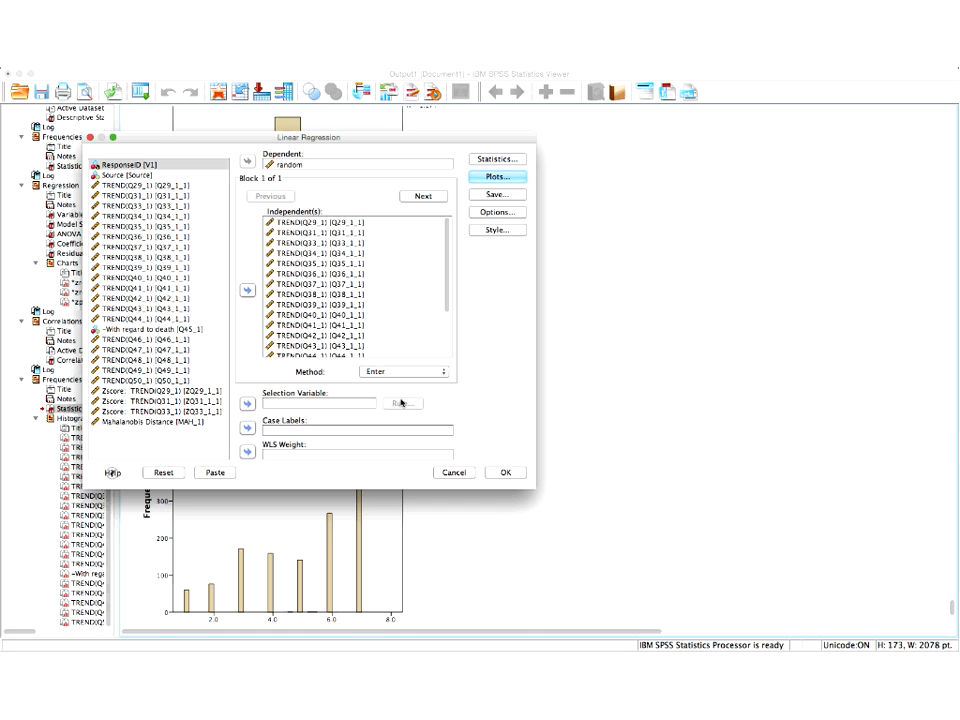
pyautogui.click(503, 474)
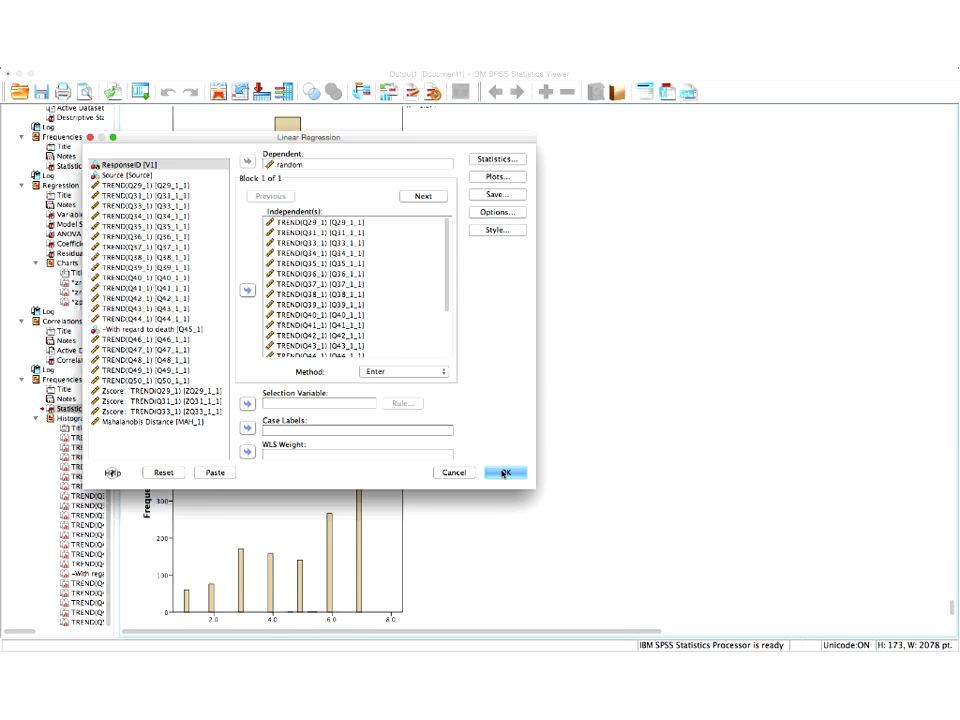
# - Select the new MAH_2 column in the data, and display the latest regression's standardized residual histogram in the output
pyautogui.click(217, 93)
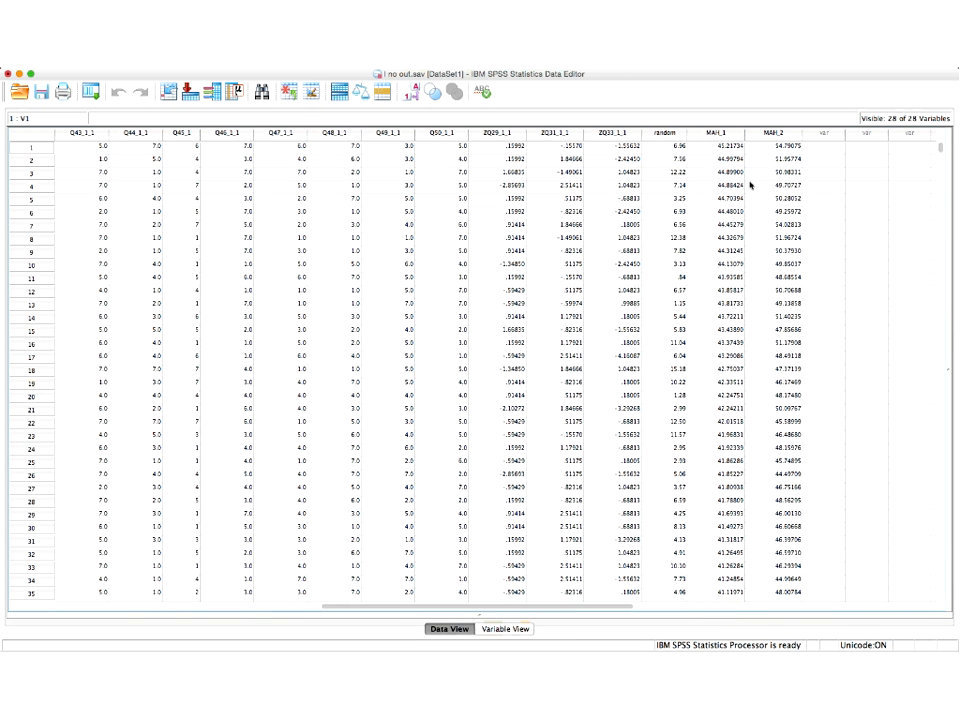
pyautogui.click(776, 134)
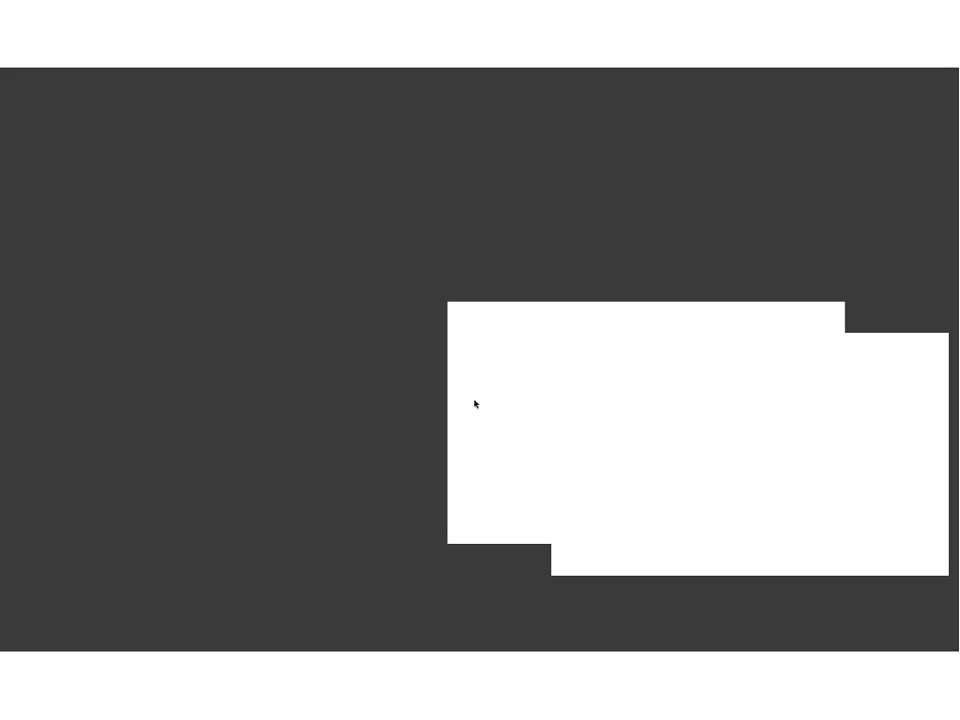
pyautogui.scroll(-3, 444, 398)
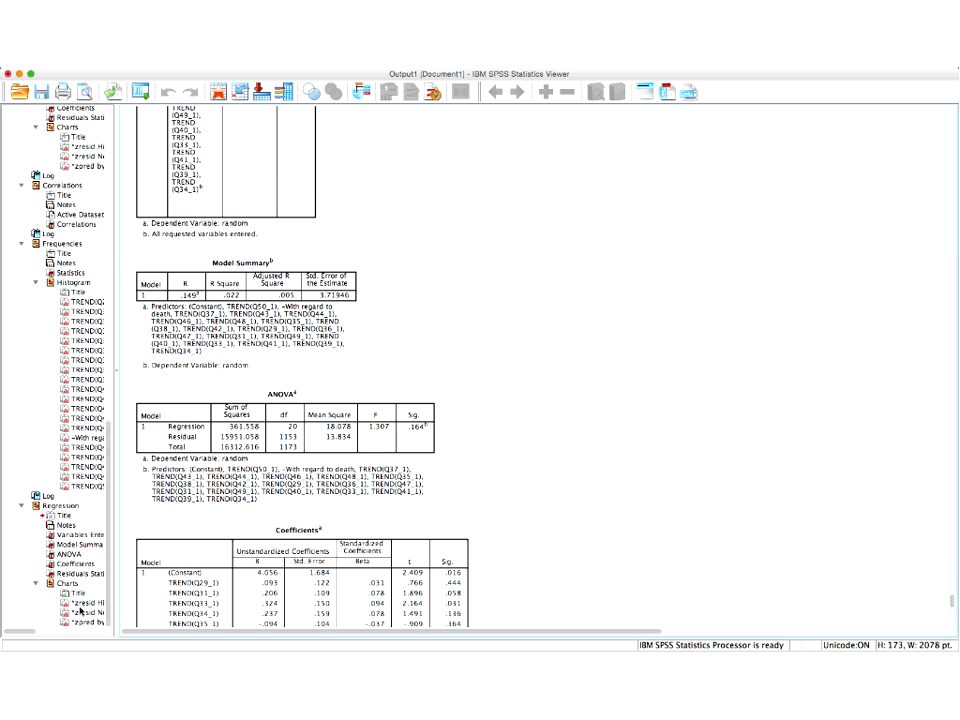
pyautogui.click(80, 604)
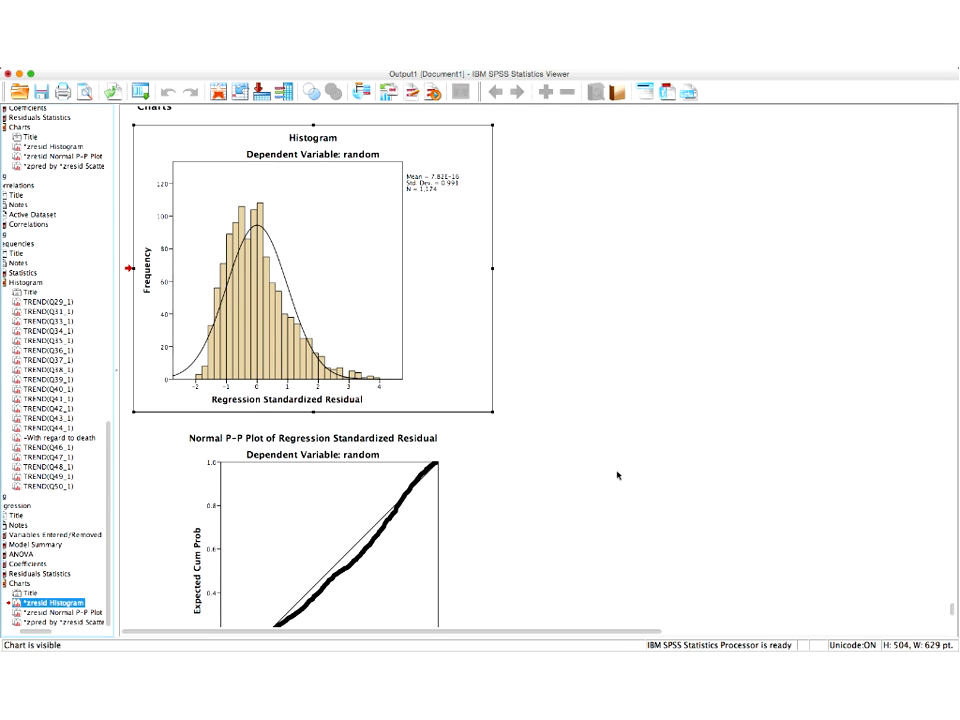
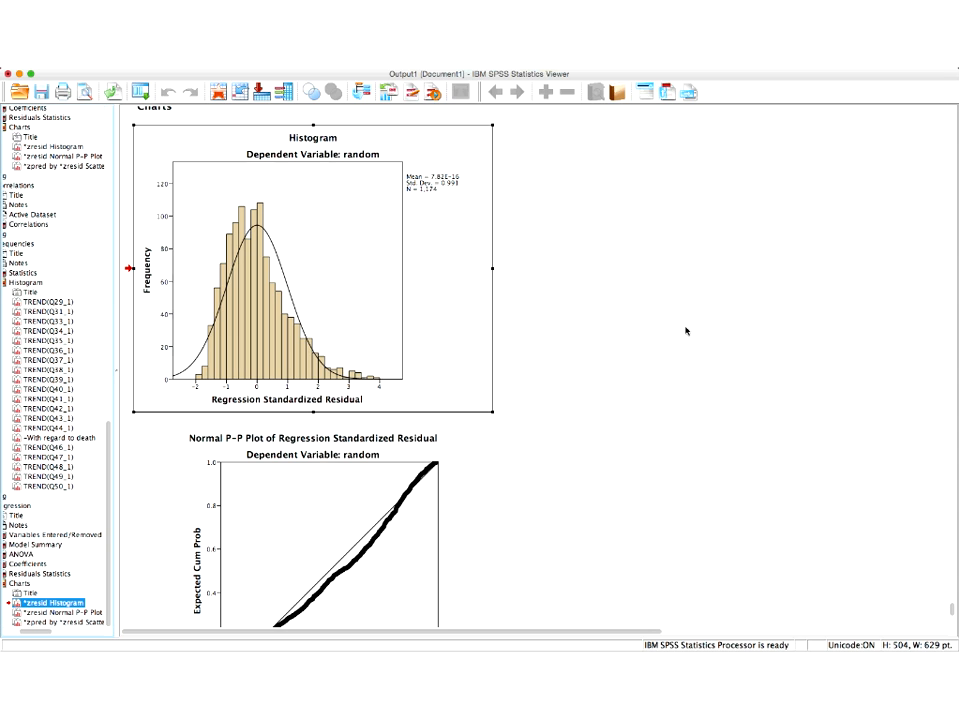
# - Open the Chart Builder and place a Scatterplot Matrix from the Scatter/Dot gallery on the canvas
pyautogui.click(354, 391)
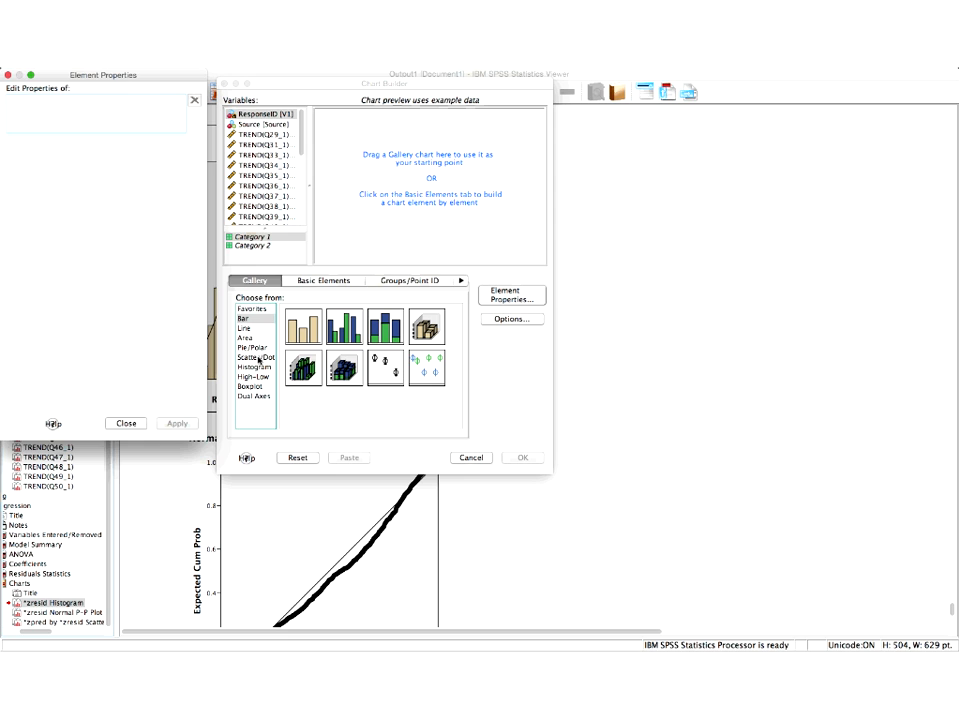
pyautogui.click(257, 357)
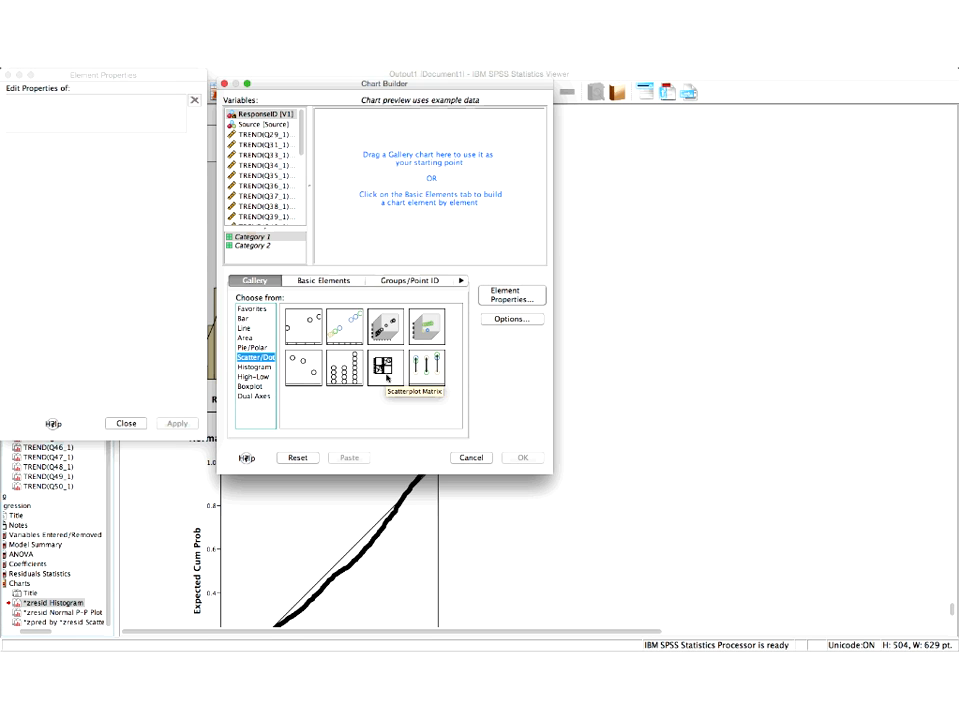
pyautogui.moveTo(386, 377); pyautogui.dragTo(428, 171)
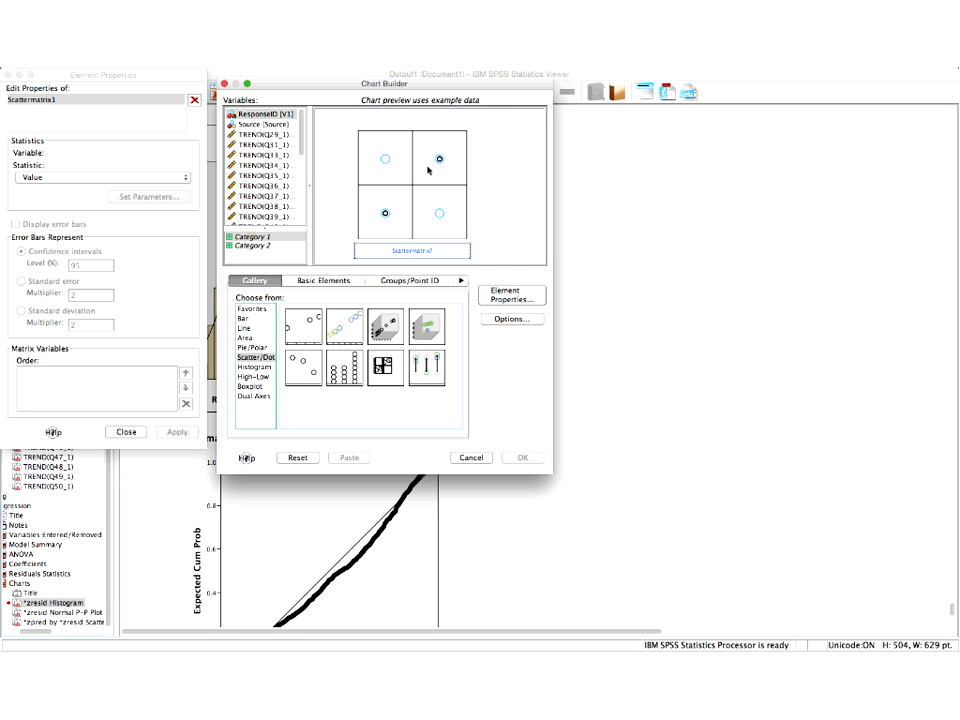
# - Try adding TREND(Q29_1), TREND(Q31_1) and TREND(Q33_1) to the matrix as one multiple selection, and reset the chart
pyautogui.click(251, 137)
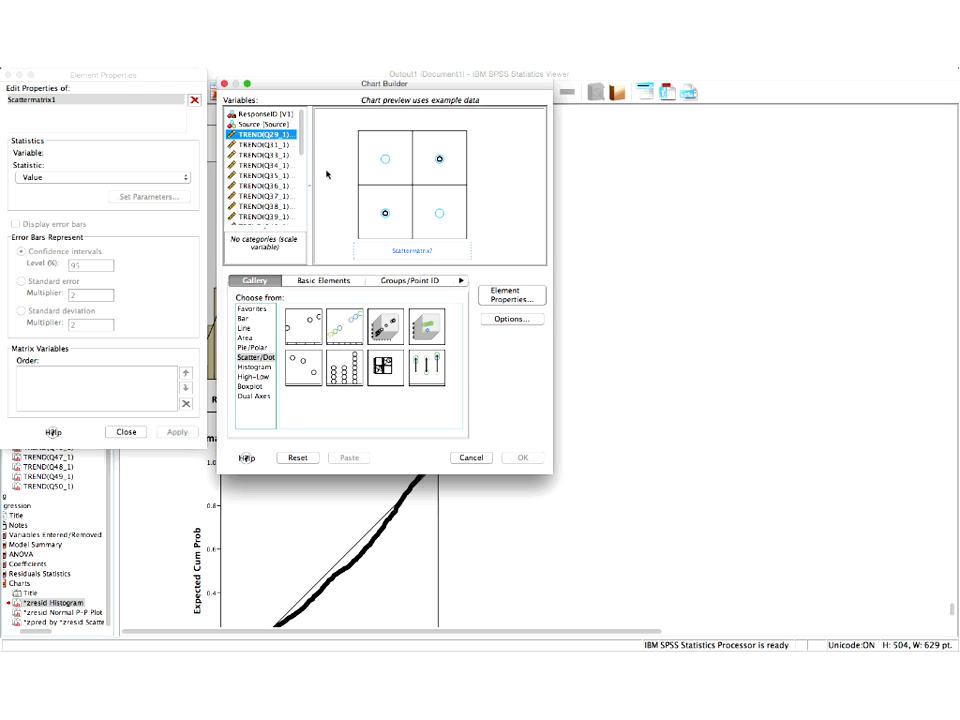
pyautogui.keyDown('shift'); pyautogui.click(282, 157); pyautogui.keyUp('shift')
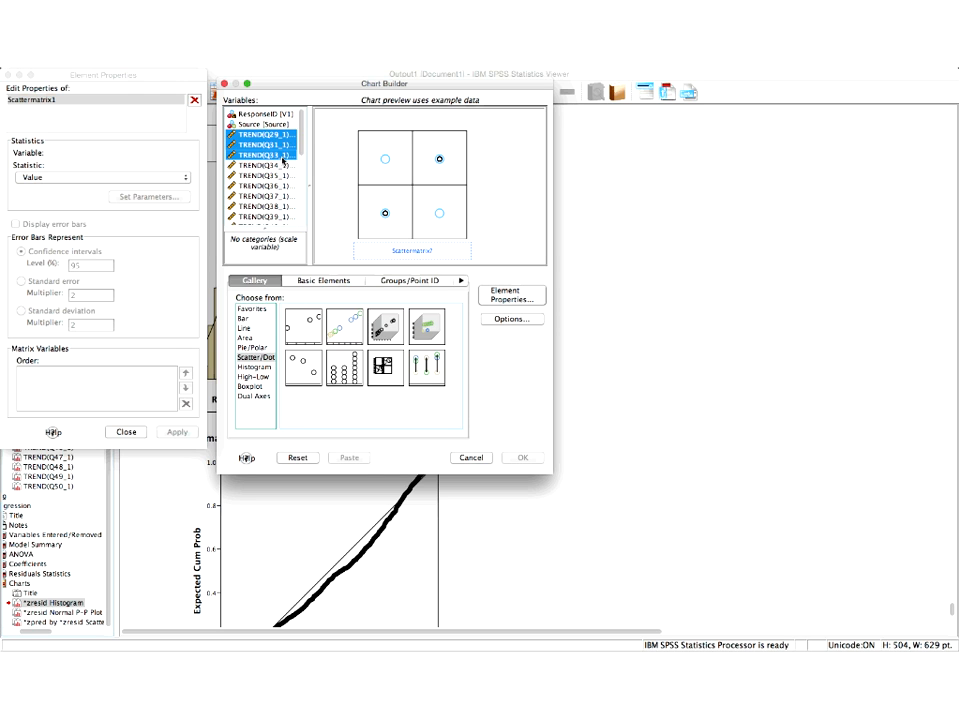
pyautogui.click(279, 144)
pyautogui.click(275, 135)
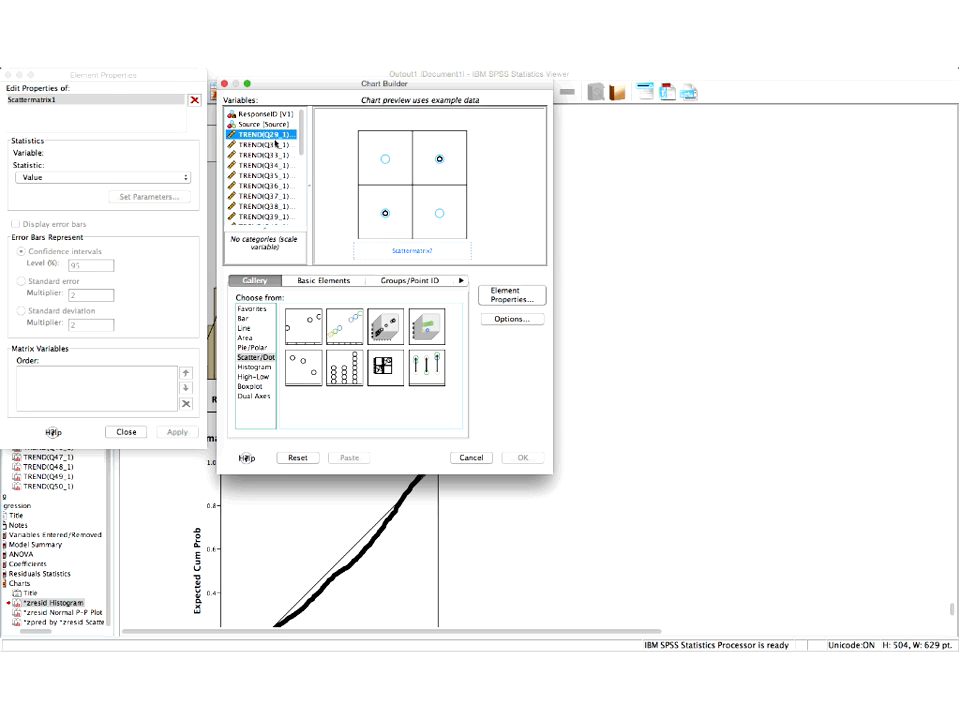
pyautogui.keyDown('shift'); pyautogui.click(270, 146); pyautogui.keyUp('shift')
pyautogui.keyDown('shift'); pyautogui.click(262, 157); pyautogui.keyUp('shift')
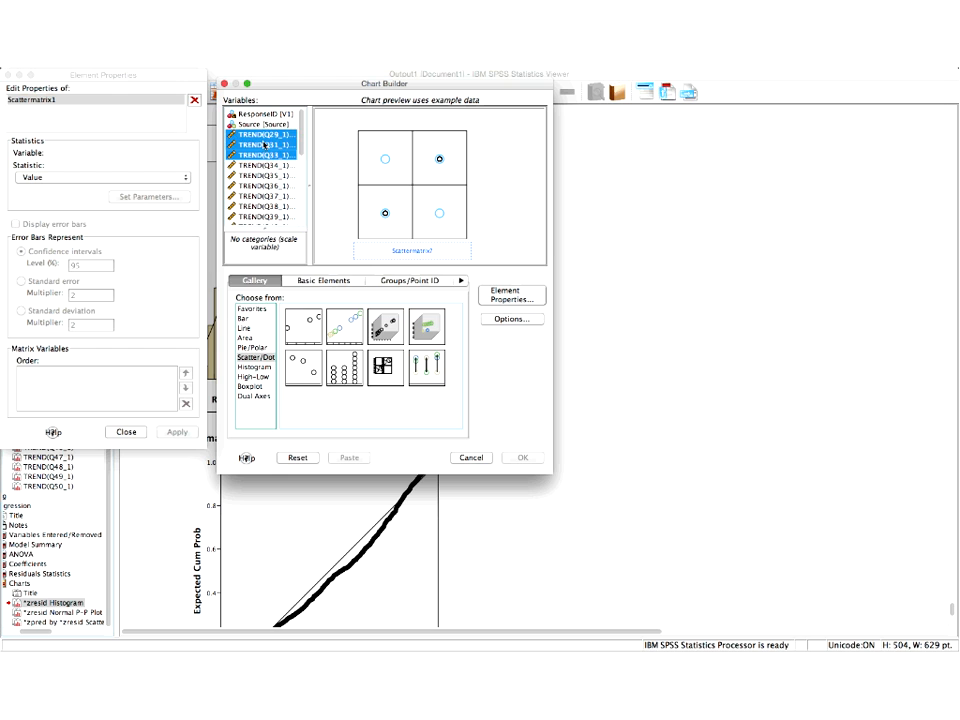
pyautogui.moveTo(246, 135); pyautogui.dragTo(253, 140)
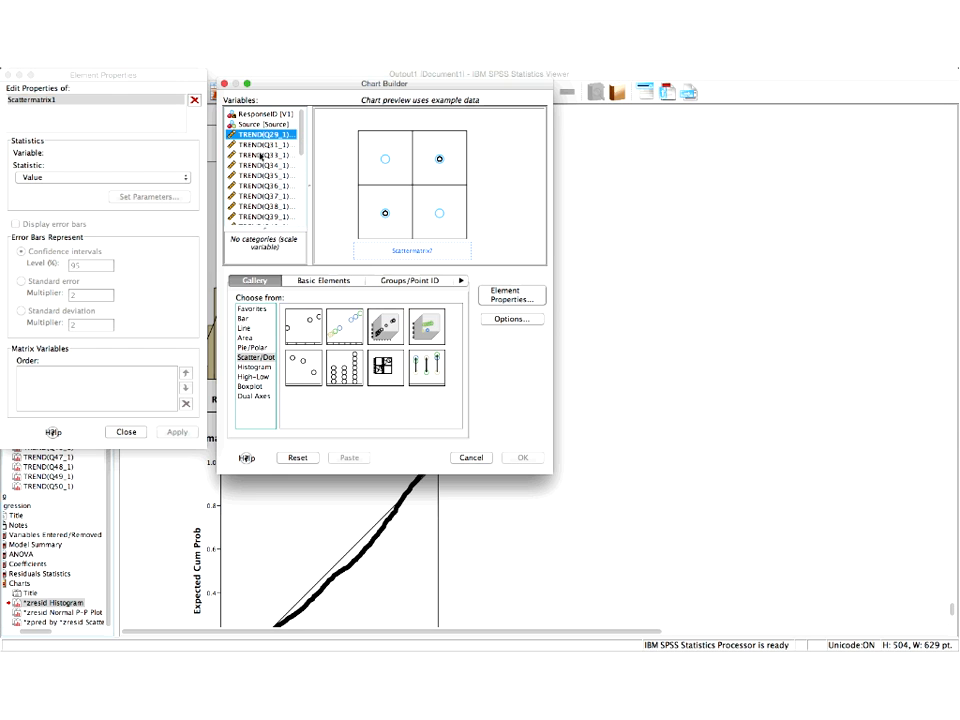
pyautogui.keyDown('shift'); pyautogui.click(259, 155); pyautogui.keyUp('shift')
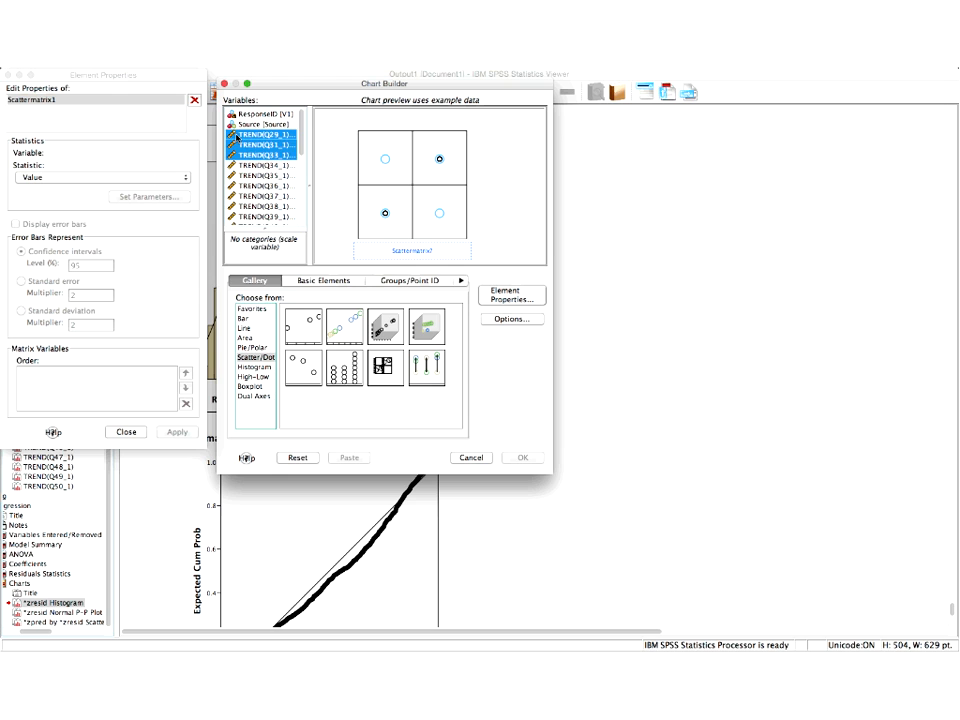
pyautogui.click(258, 135)
pyautogui.keyDown('shift'); pyautogui.click(265, 155); pyautogui.keyUp('shift')
pyautogui.moveTo(265, 155); pyautogui.dragTo(400, 251)
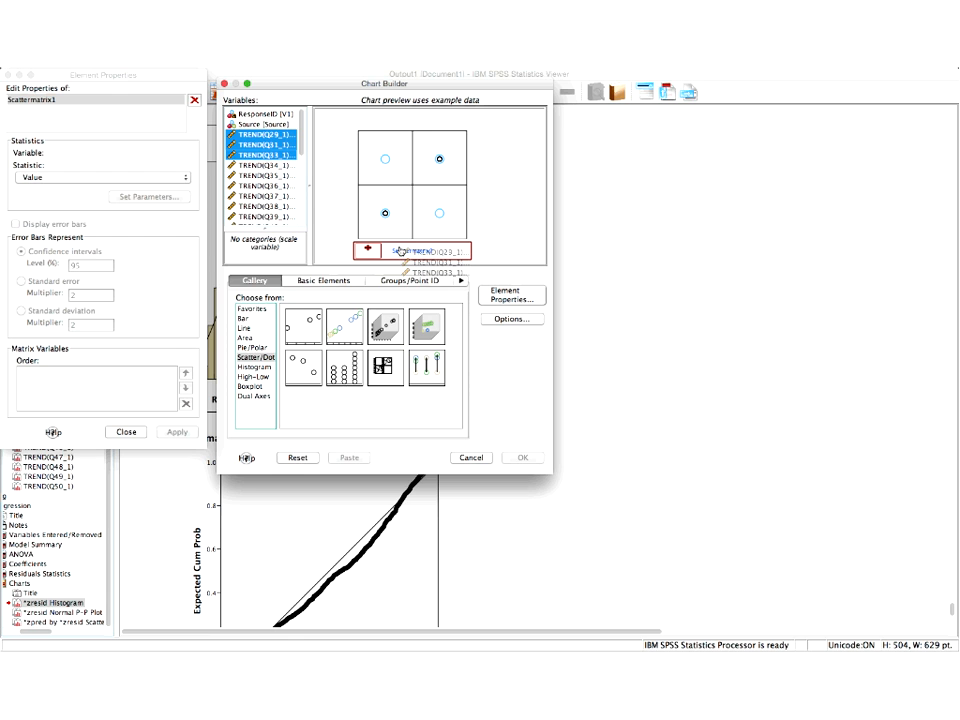
pyautogui.moveTo(400, 251); pyautogui.dragTo(400, 251)
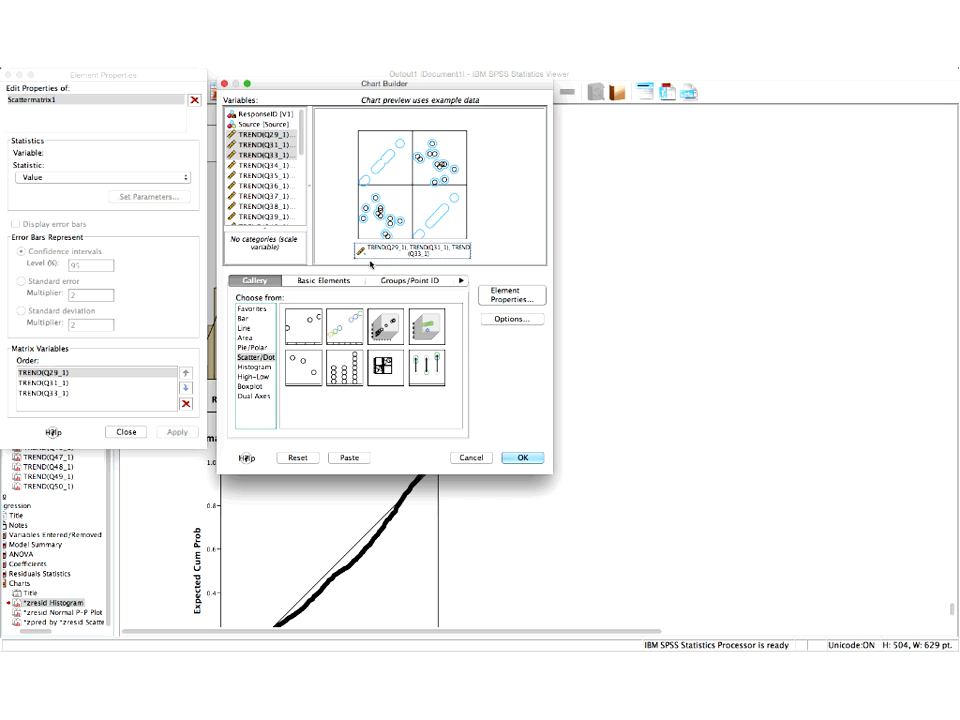
pyautogui.click(297, 457)
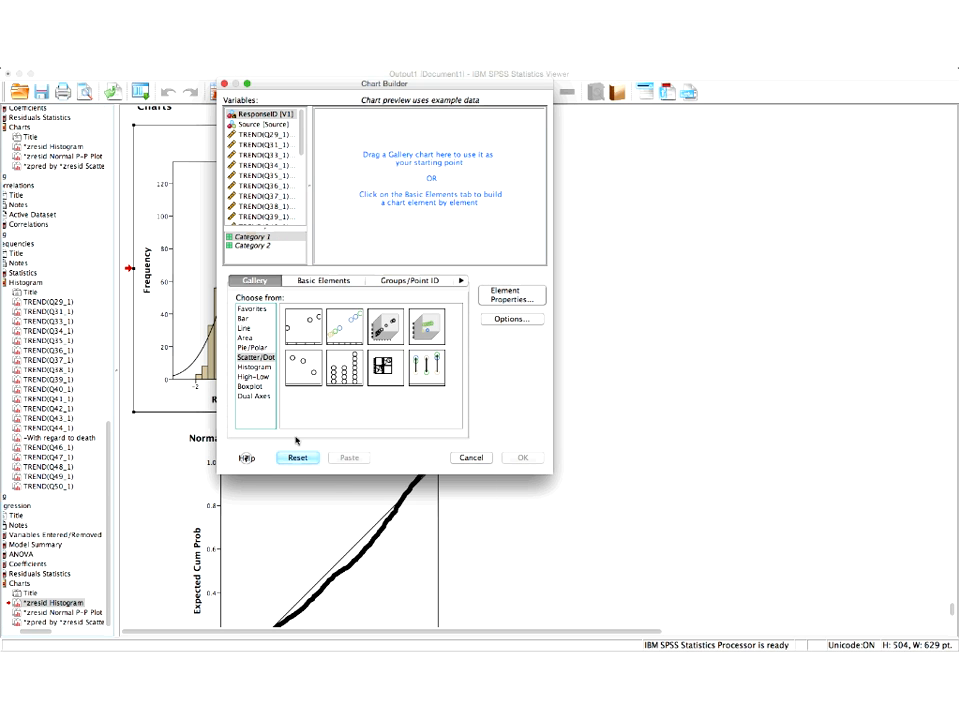
# - Create a scatterplot matrix of TREND(Q29_1), TREND(Q31_1) and TREND(Q33_1), adding the variables one at a time
pyautogui.moveTo(385, 367); pyautogui.dragTo(427, 150)
pyautogui.moveTo(260, 136); pyautogui.dragTo(384, 254)
pyautogui.moveTo(262, 144); pyautogui.dragTo(410, 253)
pyautogui.moveTo(262, 155); pyautogui.dragTo(404, 252)
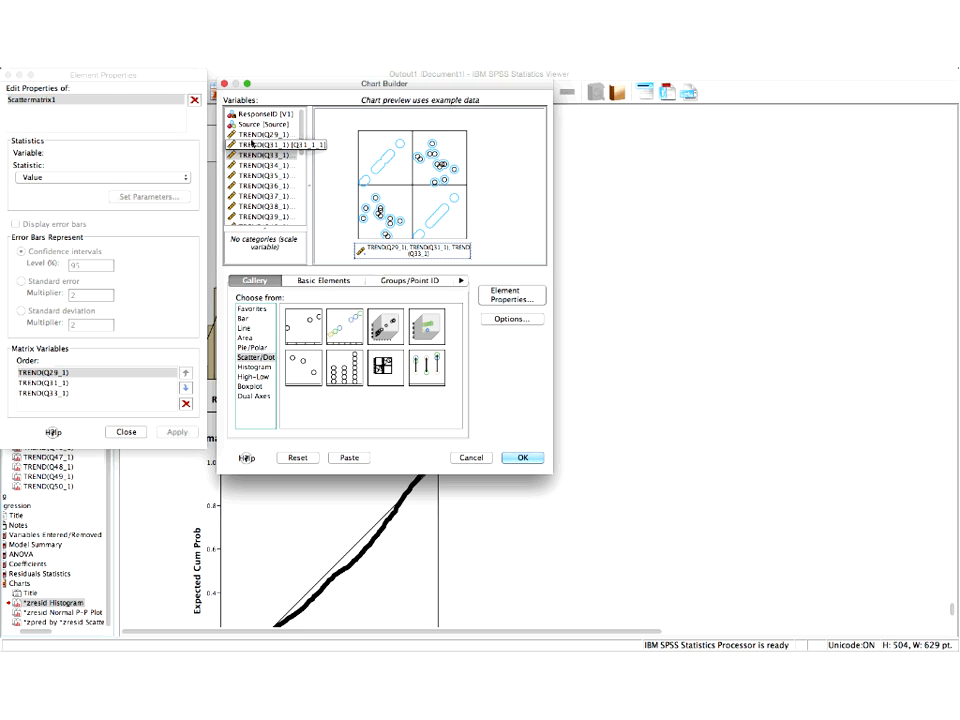
pyautogui.click(521, 458)
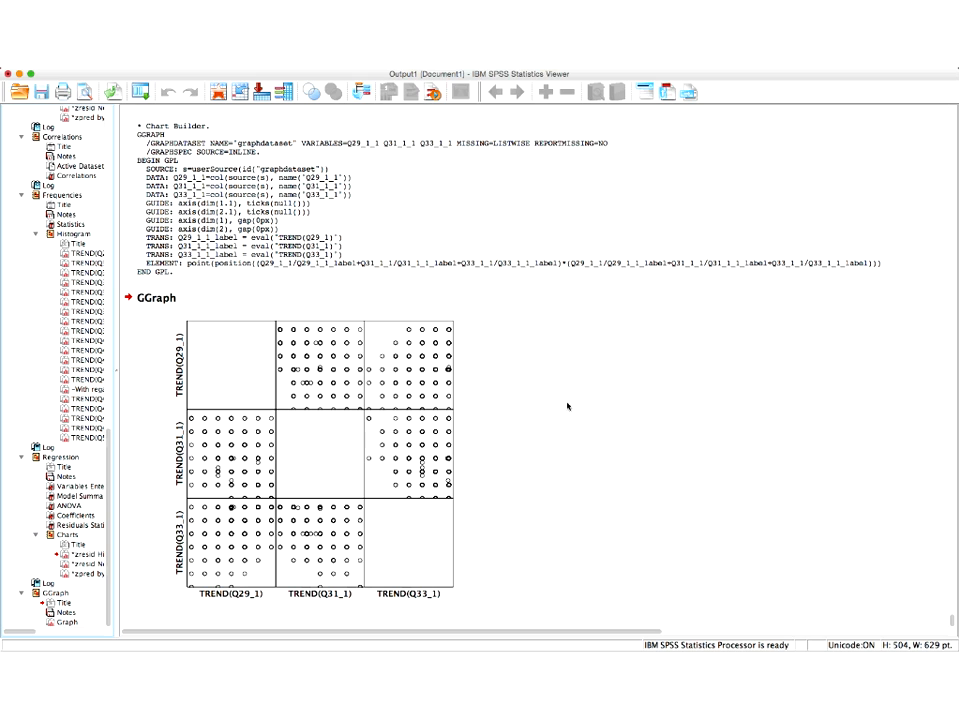
# - Examine the normal P-P plot of the regression standardized residuals, checking how closely the points follow the diagonal line
pyautogui.click(470, 406)
pyautogui.click(82, 564)
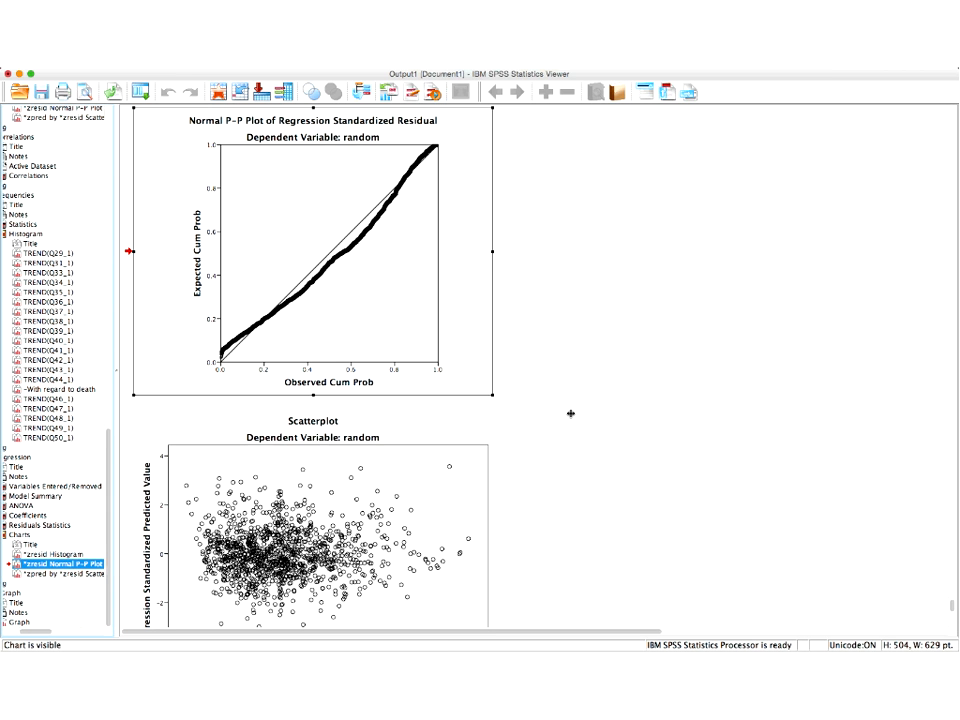
pyautogui.scroll(1, 570, 413)
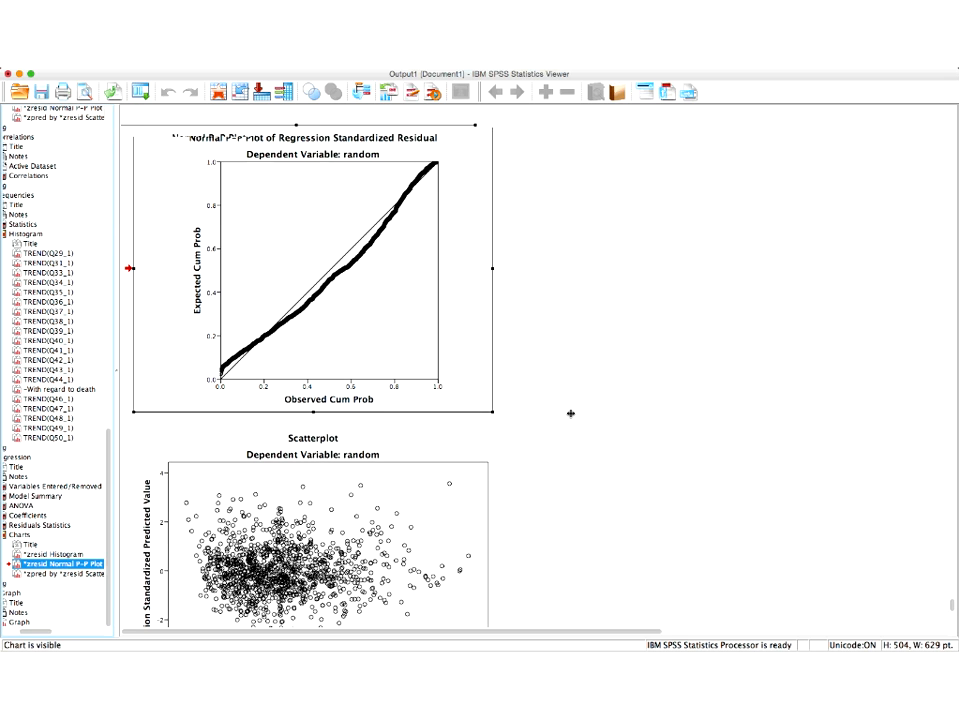
pyautogui.scroll(4, 570, 413)
pyautogui.hscroll(-2, 570, 413)
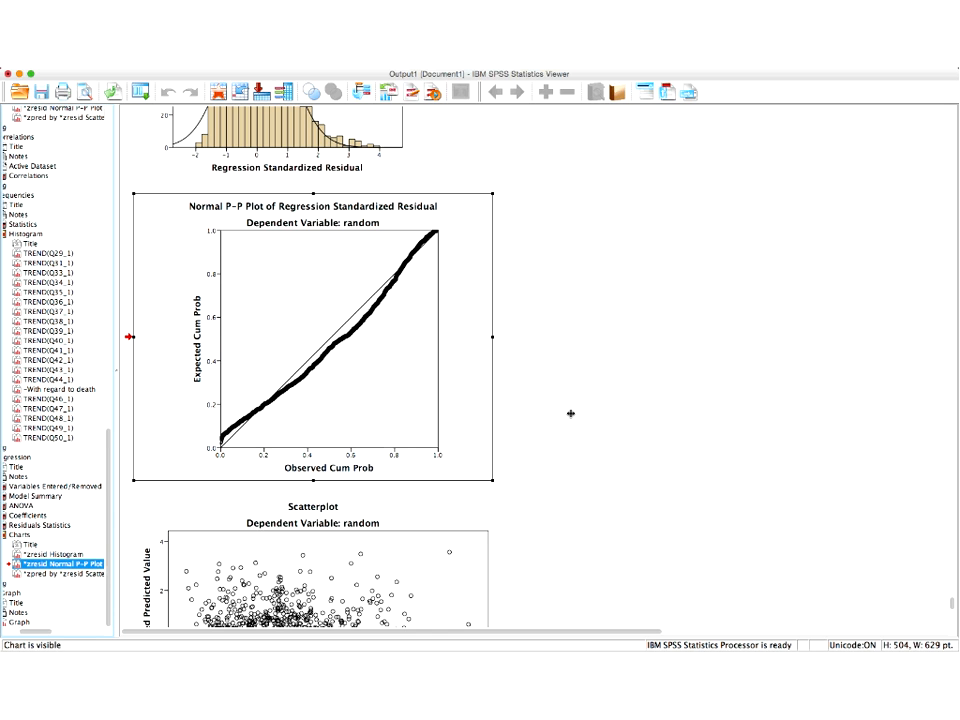
pyautogui.click(202, 304)
# - Examine the spread of points in the scatterplot of standardized predicted values against standardized residuals
pyautogui.scroll(-2, 707, 345)
pyautogui.scroll(-2, 707, 345)
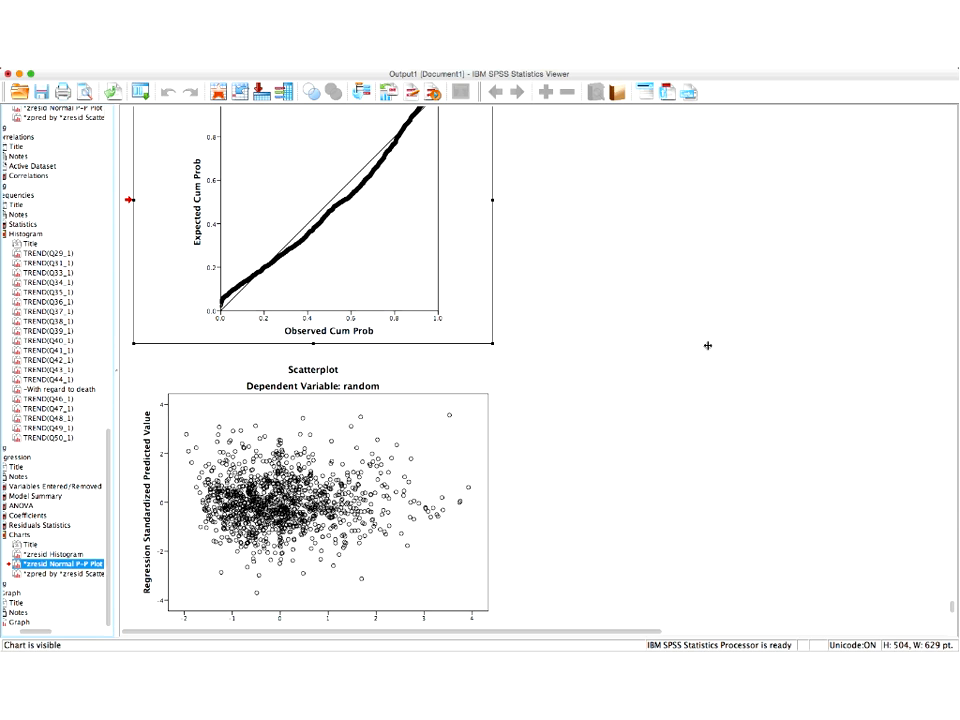
pyautogui.scroll(-2, 300, 346)
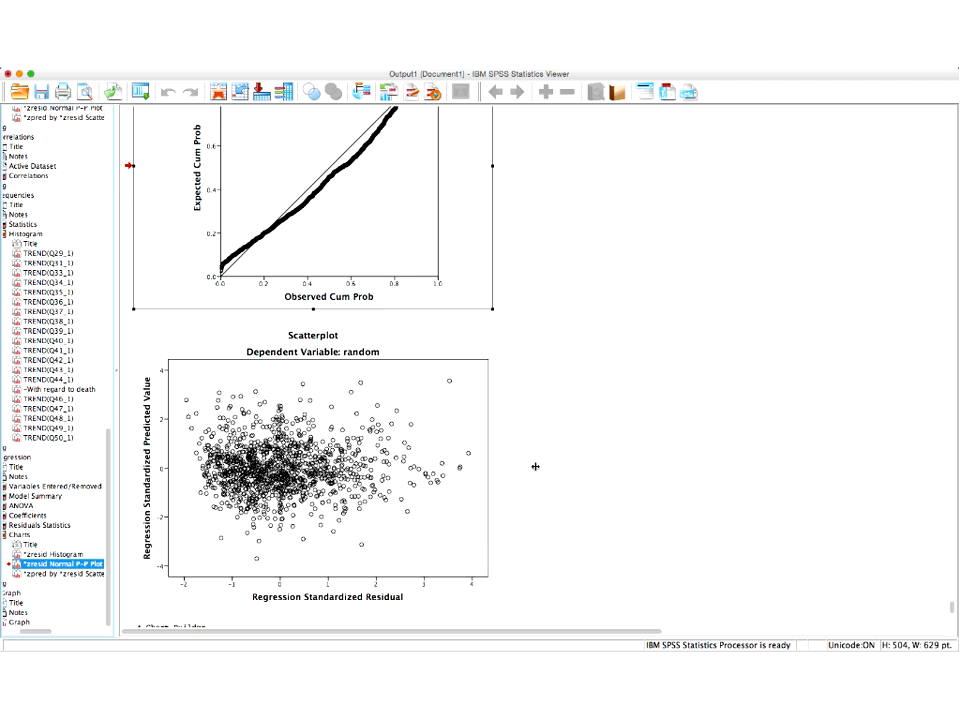
# - Recheck the standardized residual histogram against its normal curve, and return to the predicted-versus-residual scatterplot to assess its spread
pyautogui.scroll(5, 531, 467)
pyautogui.scroll(5, 531, 475)
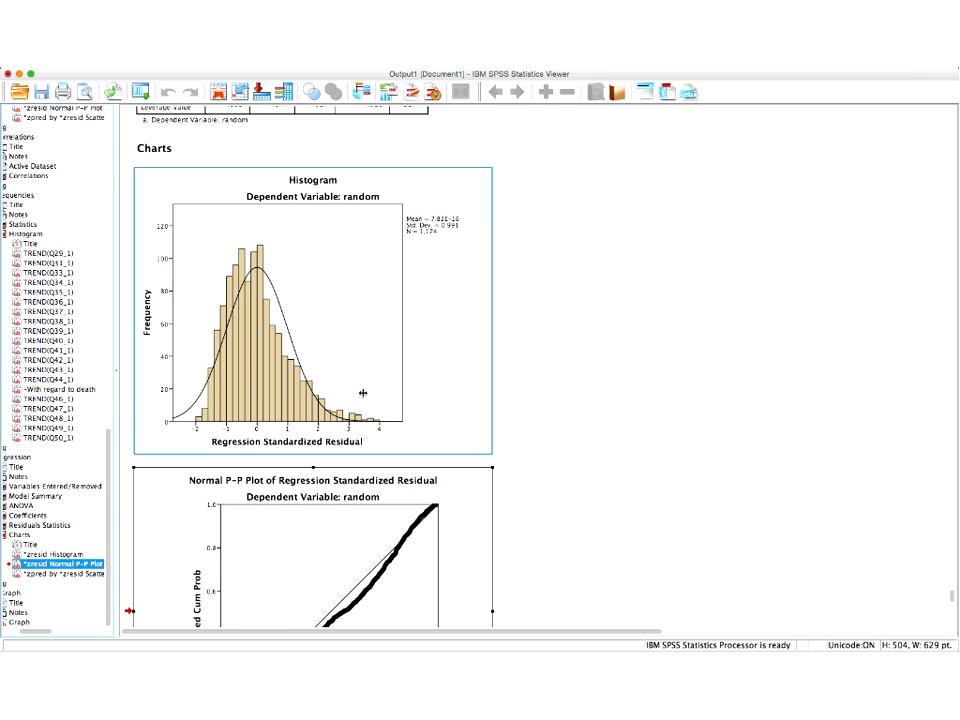
pyautogui.scroll(-1, 579, 410)
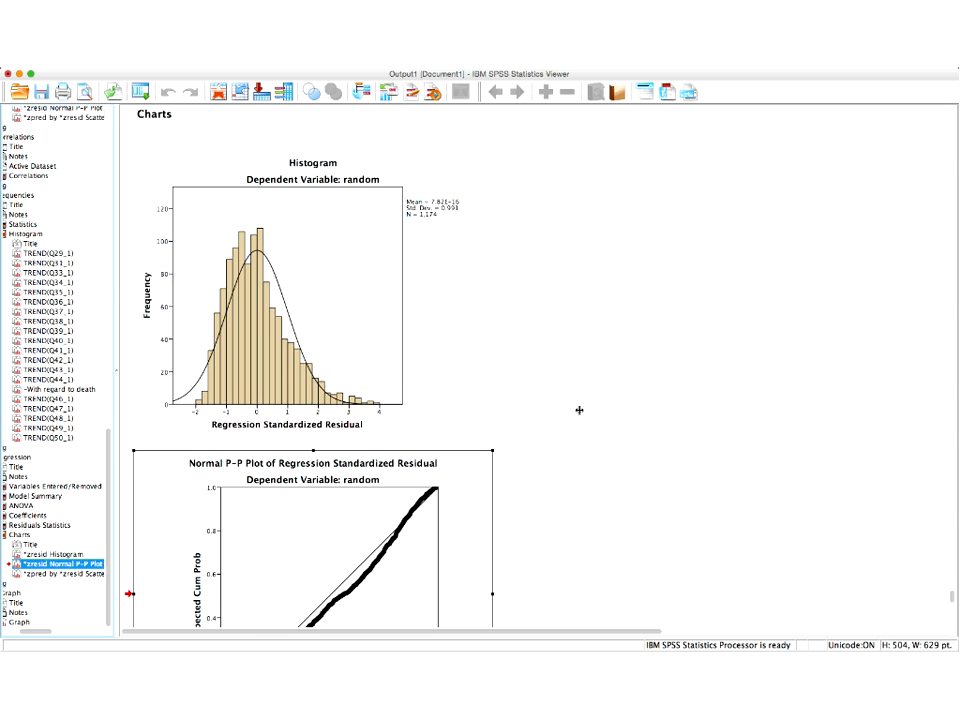
pyautogui.scroll(-5, 579, 410)
pyautogui.scroll(-4, 579, 410)
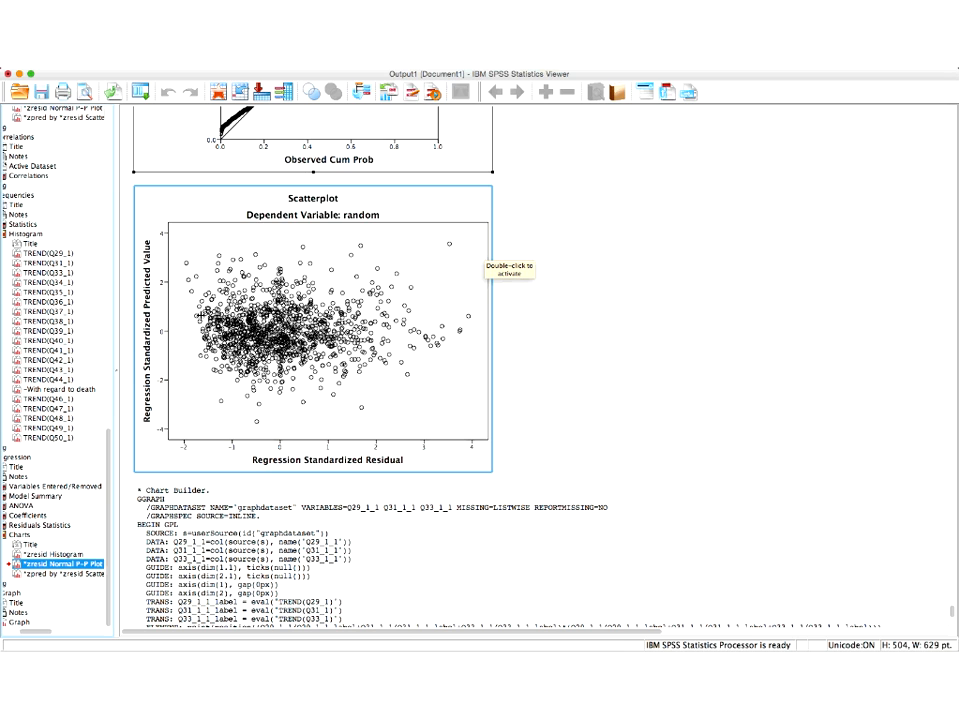
# - Label the two most extreme points on the high-residual side of the predicted-versus-residual scatterplot with their case numbers
pyautogui.click(356, 450)
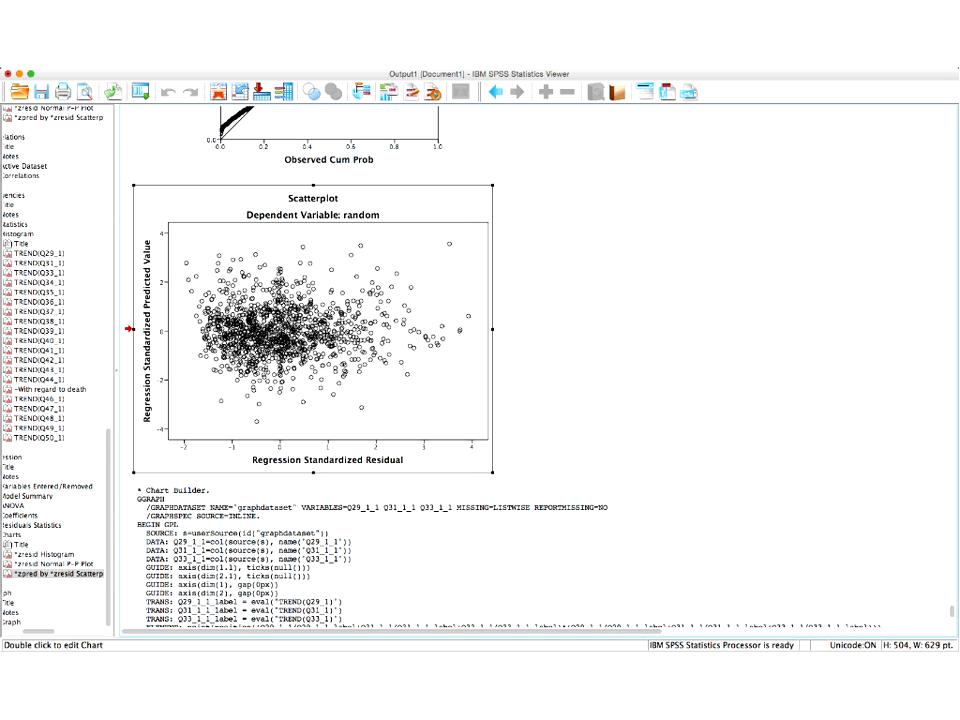
pyautogui.doubleClick(245, 252)
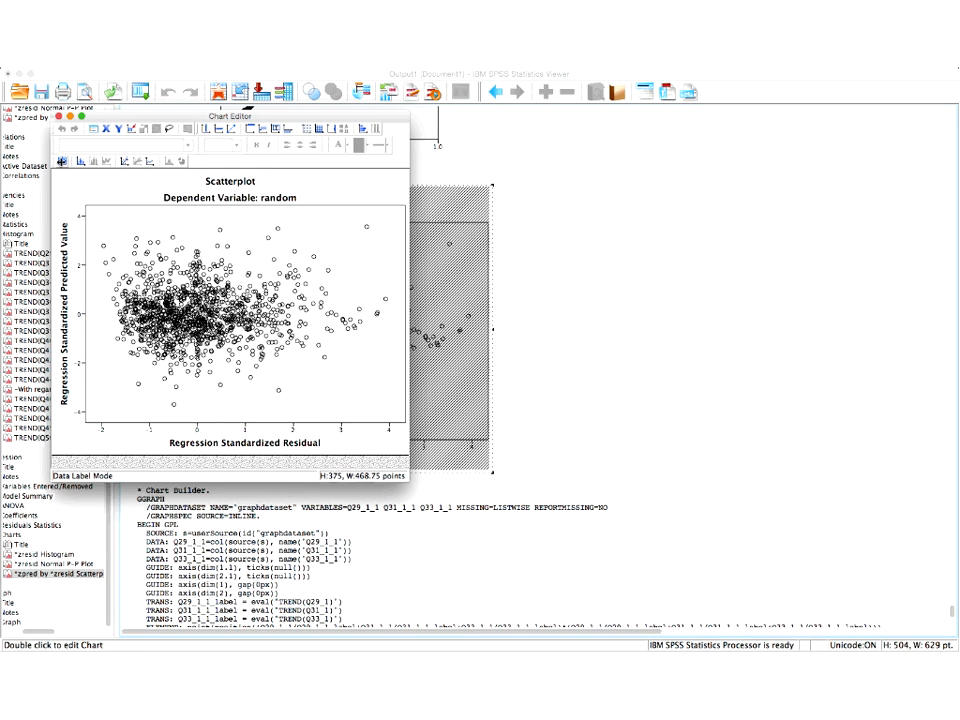
pyautogui.click(62, 161)
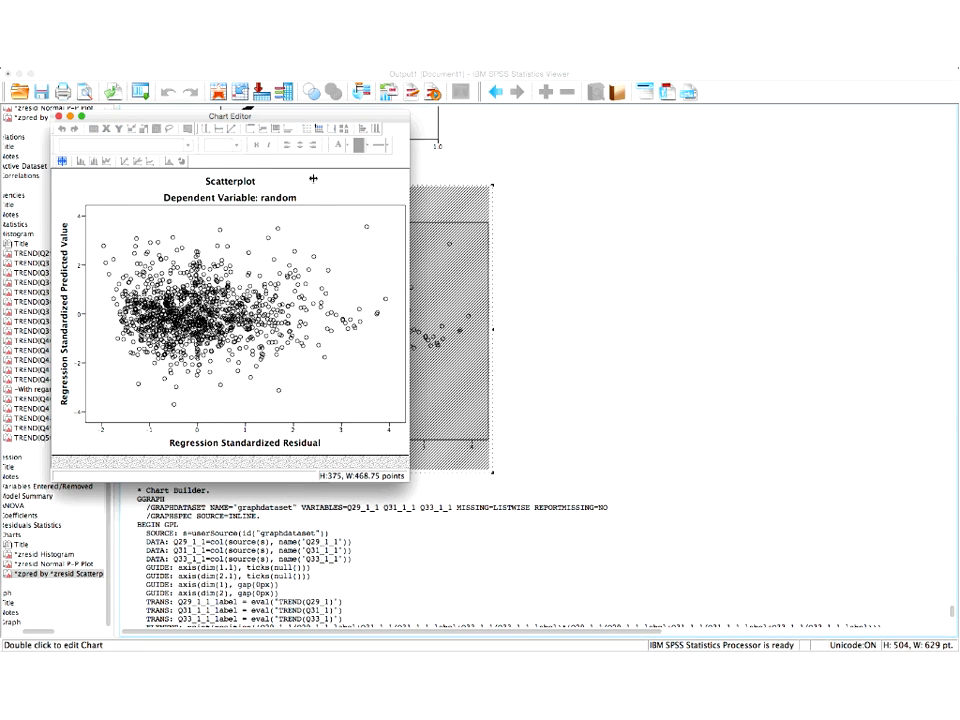
pyautogui.click(367, 227)
pyautogui.click(384, 298)
pyautogui.click(58, 116)
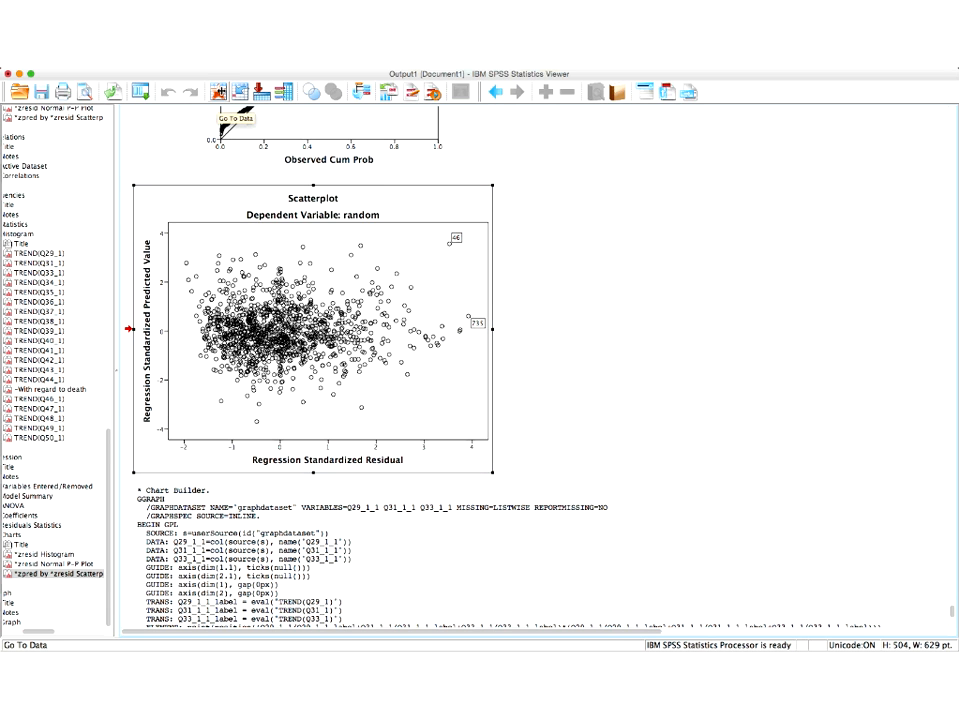
# - Select case 46 in the no-outliers dataset and review its values across the questionnaire items through to the Mahalanobis variables
pyautogui.click(220, 93)
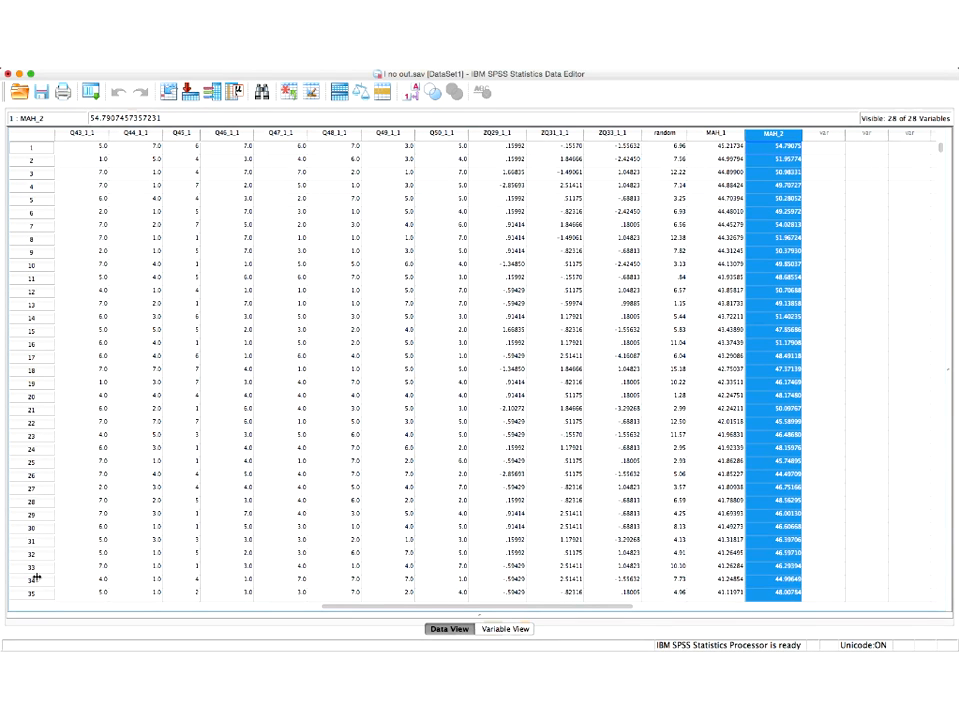
pyautogui.scroll(-4, 35, 578)
pyautogui.click(31, 581)
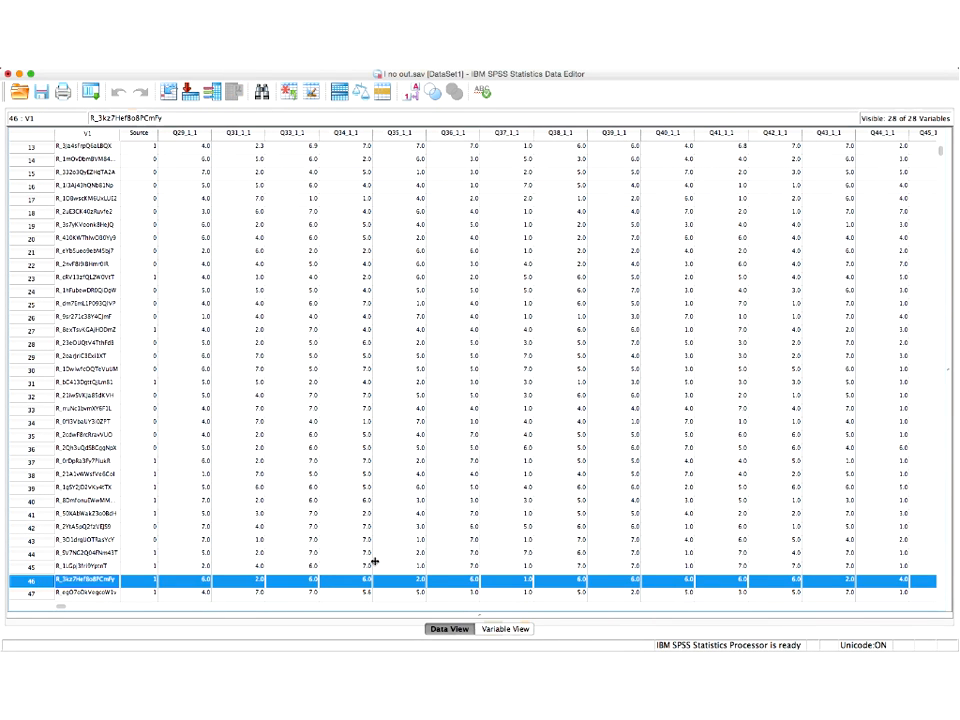
pyautogui.hscroll(2, 374, 562)
pyautogui.scroll(1, 374, 562)
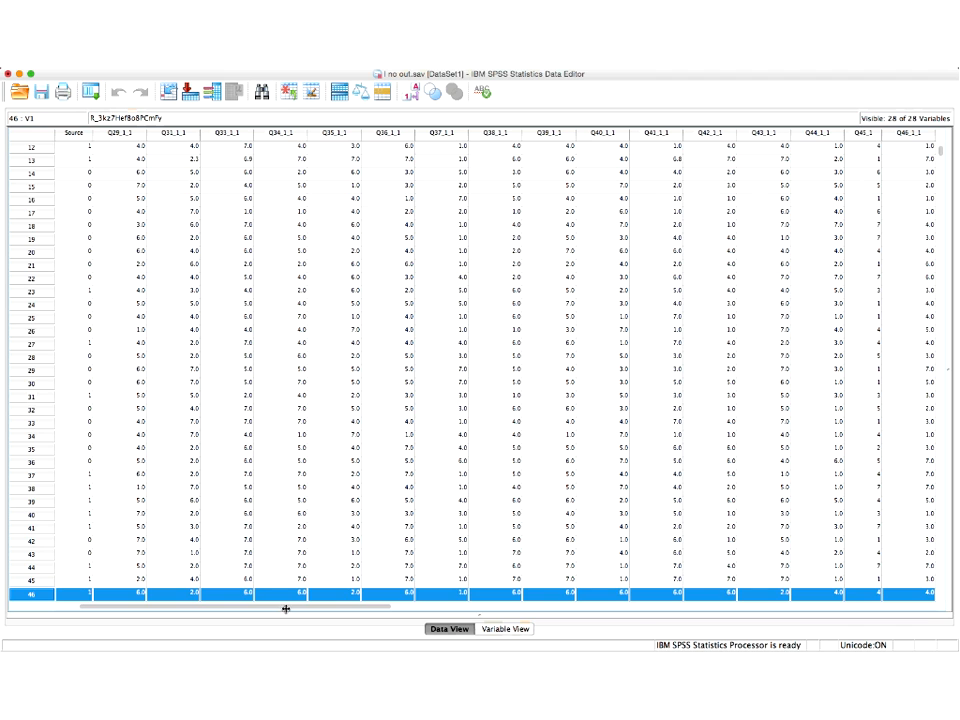
pyautogui.moveTo(289, 609); pyautogui.dragTo(337, 608)
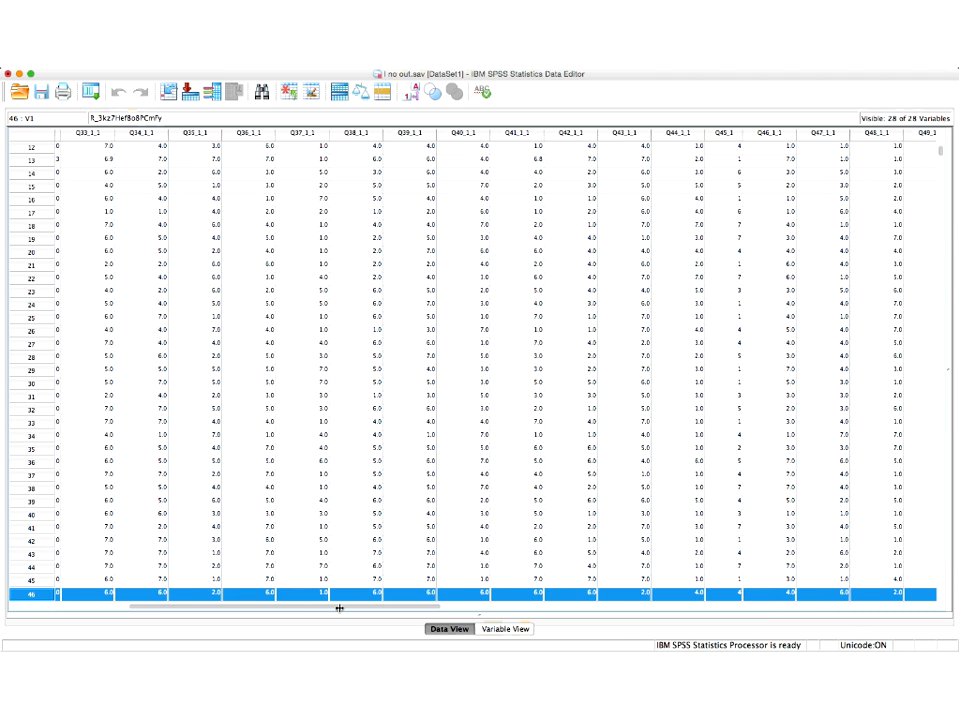
pyautogui.moveTo(339, 608); pyautogui.dragTo(580, 619)
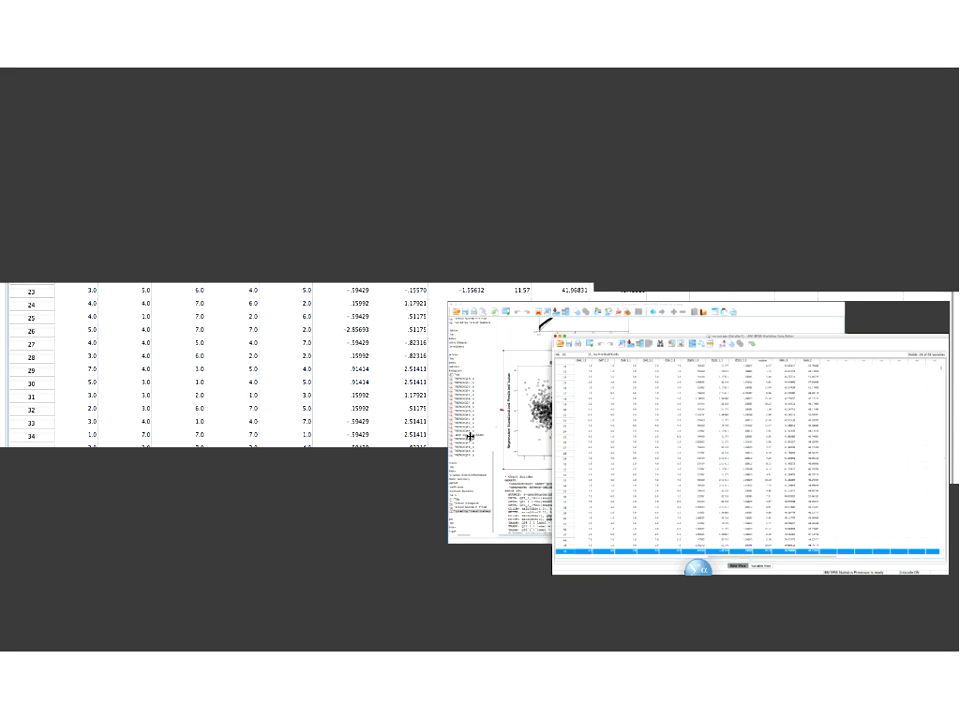
# - Return to the output and examine the scatterplot matrix of TREND(Q29_1), TREND(Q31_1) and TREND(Q33_1)
pyautogui.click(470, 436)
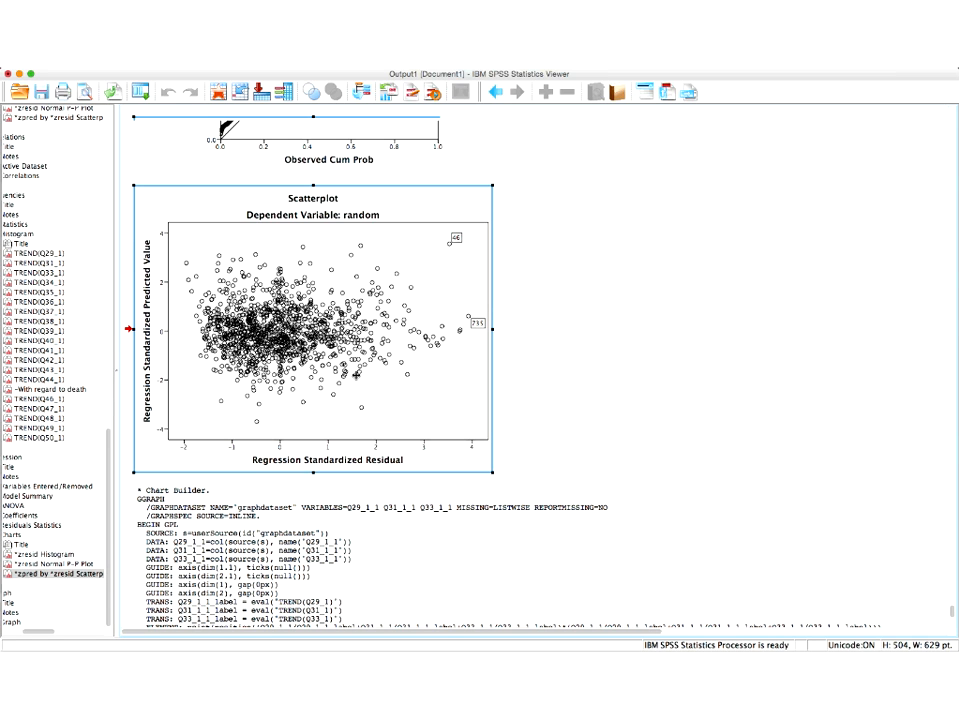
pyautogui.scroll(-10, 356, 376)
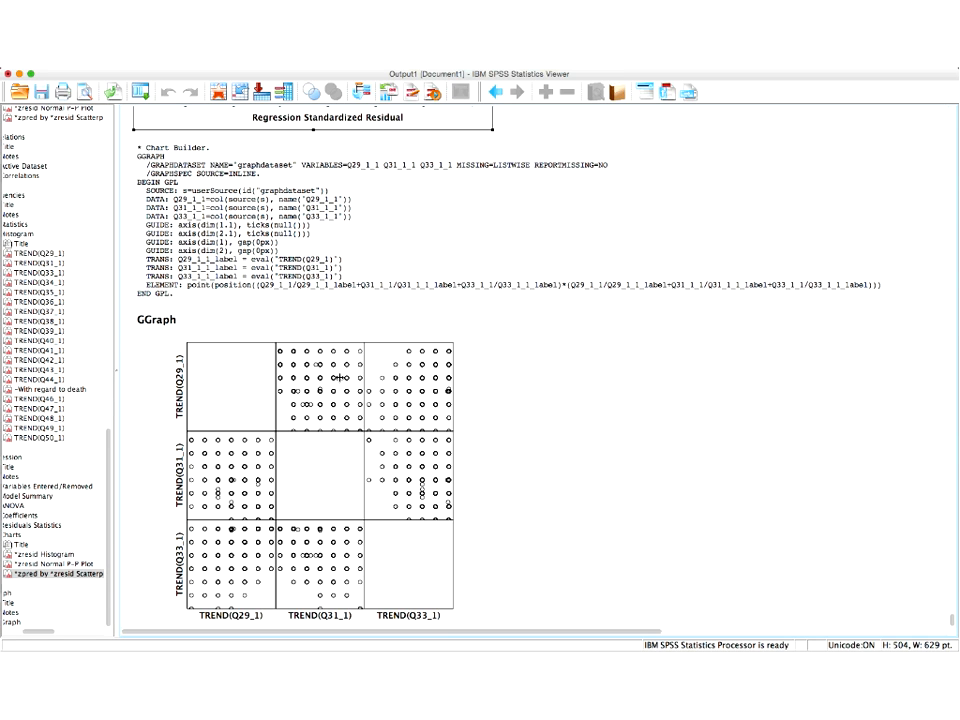
pyautogui.scroll(-1, 555, 399)
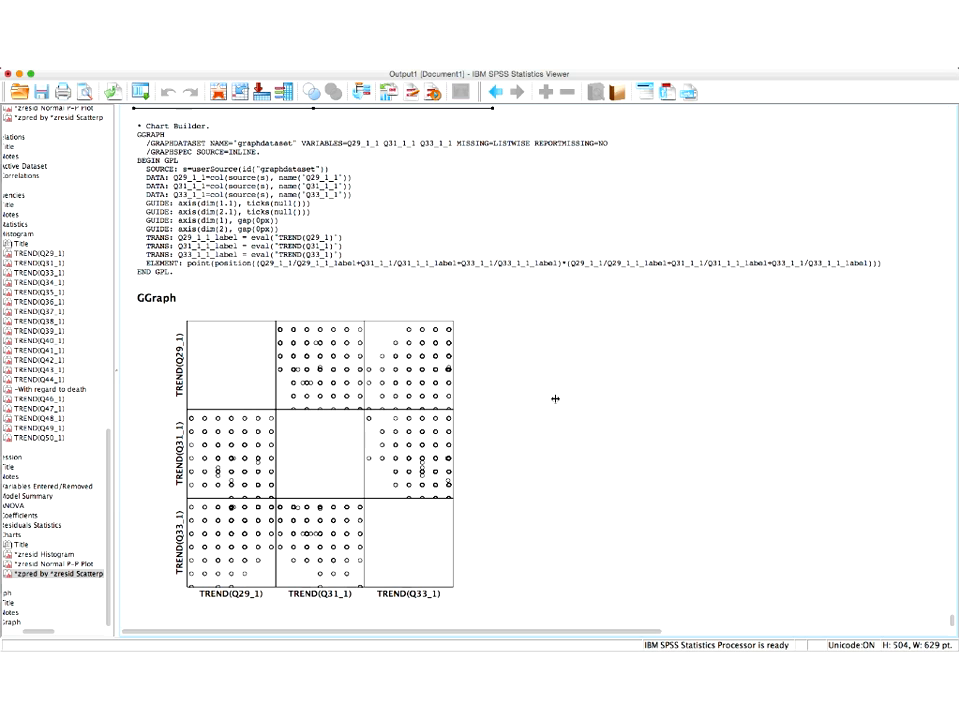